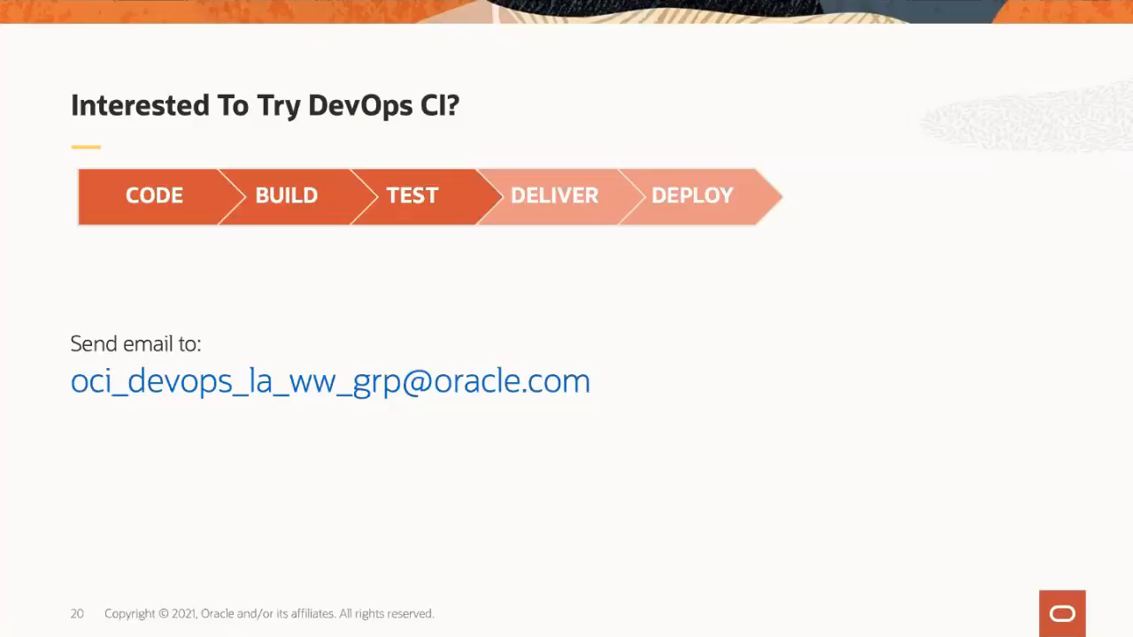
Step: Switch from the slides to Firefox and open the DevOps service overview in the Oracle Cloud console
{"action": "left_click", "coordinate": [507, 175]}
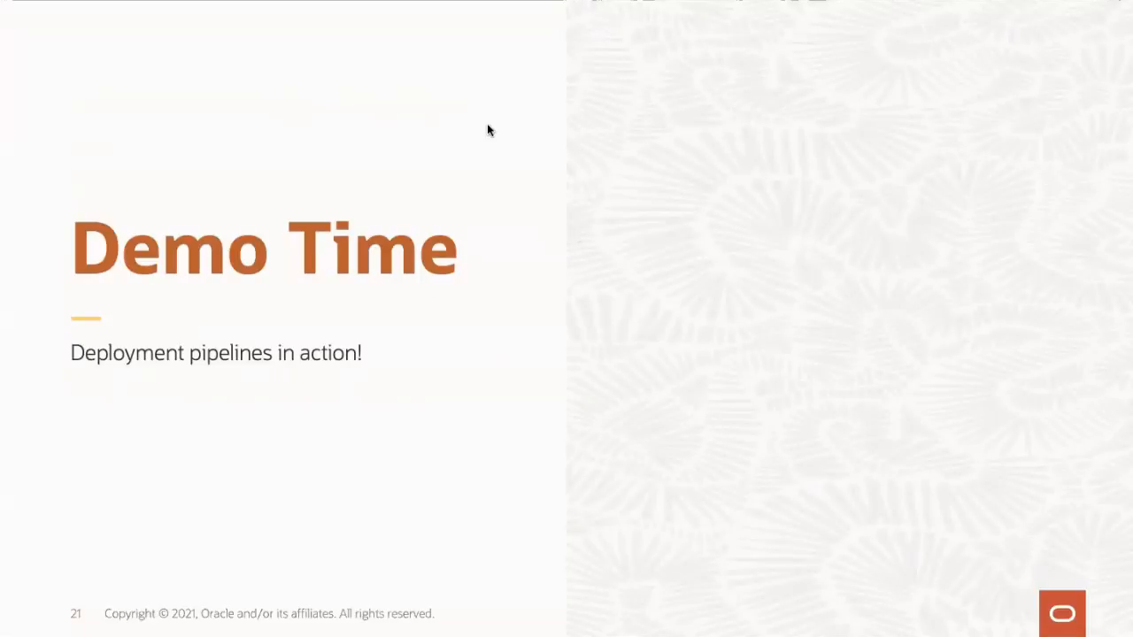
{"action": "key", "text": "super+Tab"}
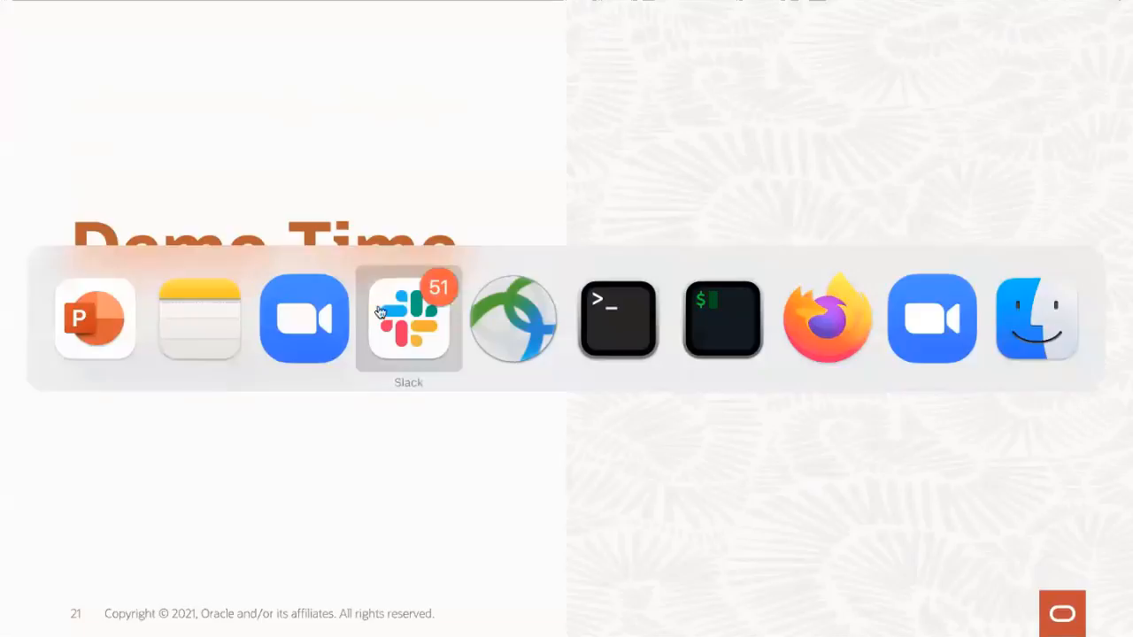
{"action": "left_click", "coordinate": [867, 296]}
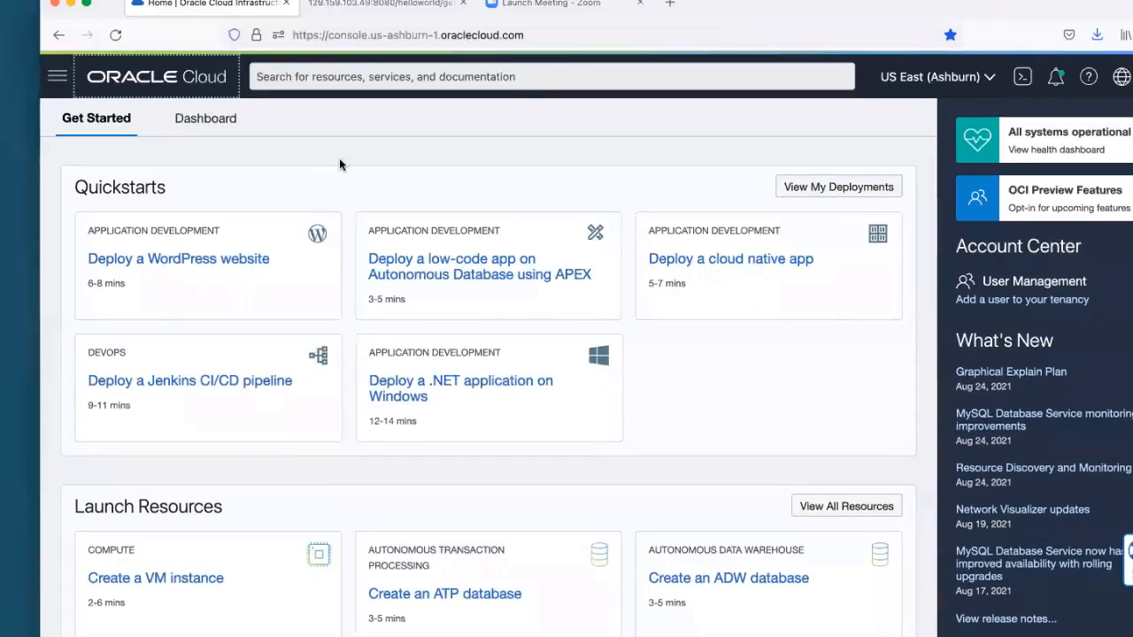
{"action": "left_click", "coordinate": [56, 80]}
{"action": "left_click", "coordinate": [146, 362]}
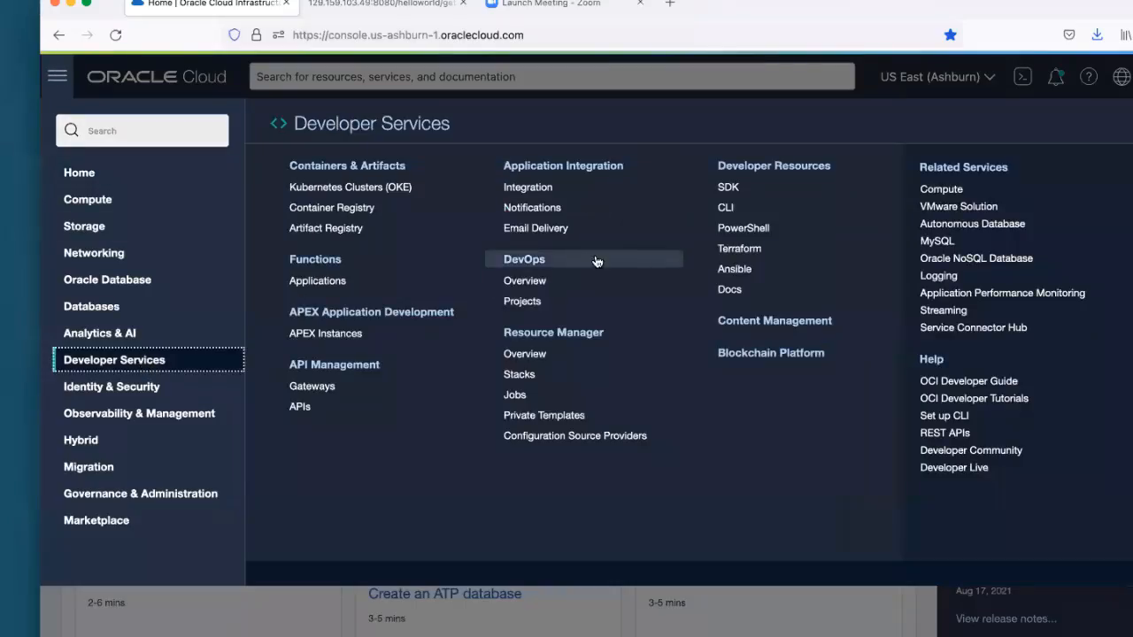
{"action": "left_click", "coordinate": [533, 260]}
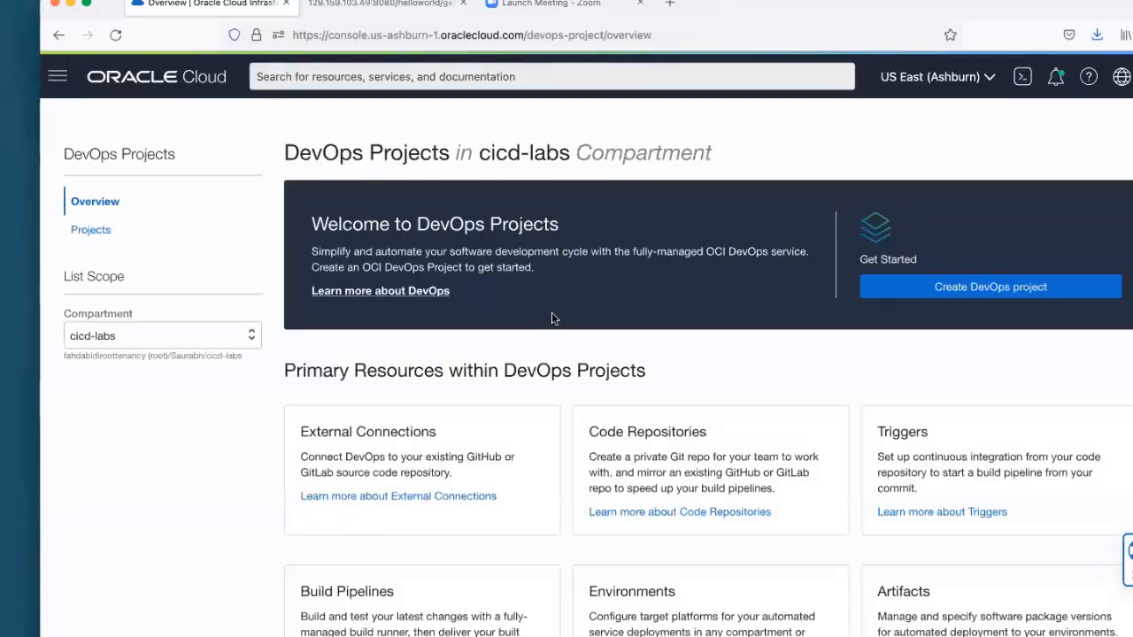
Step: Examine the primary resource types described on the DevOps Projects overview page
{"action": "scroll", "coordinate": [552, 318], "scroll_direction": "down", "scroll_amount": 1}
{"action": "scroll", "coordinate": [551, 317], "scroll_direction": "down", "scroll_amount": 2}
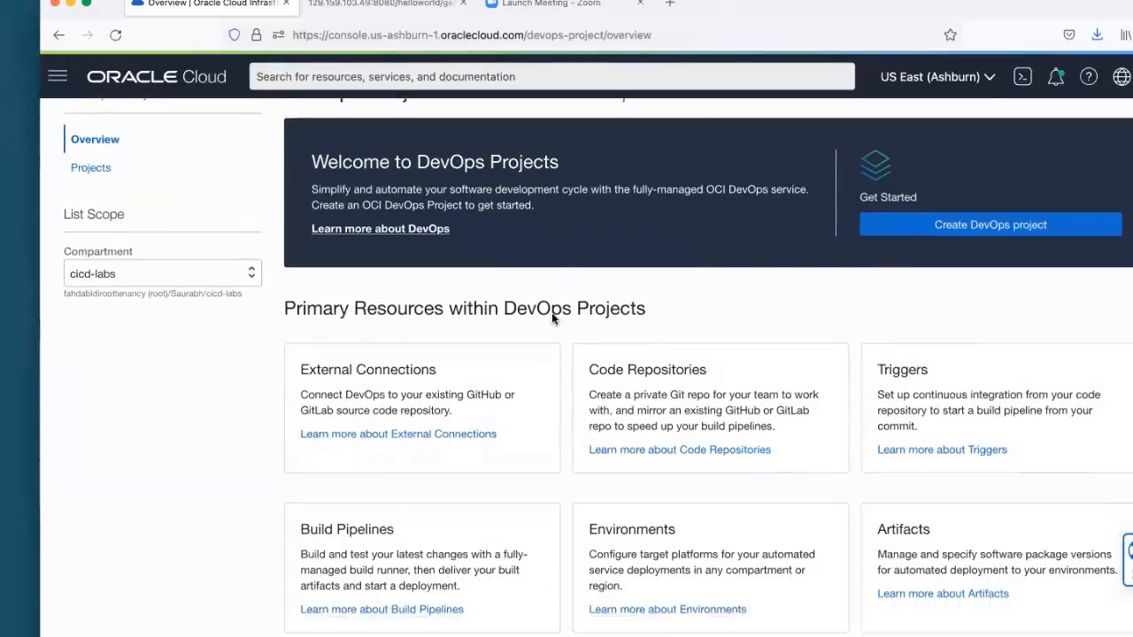
{"action": "scroll", "coordinate": [530, 347], "scroll_direction": "down", "scroll_amount": 2}
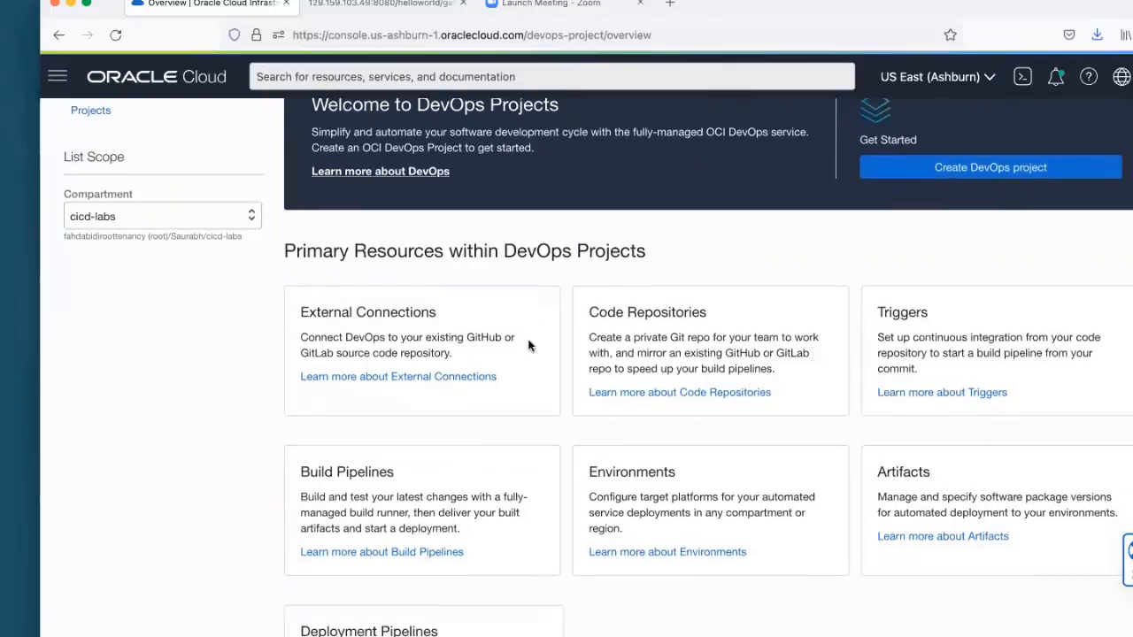
{"action": "scroll", "coordinate": [530, 343], "scroll_direction": "down", "scroll_amount": 1}
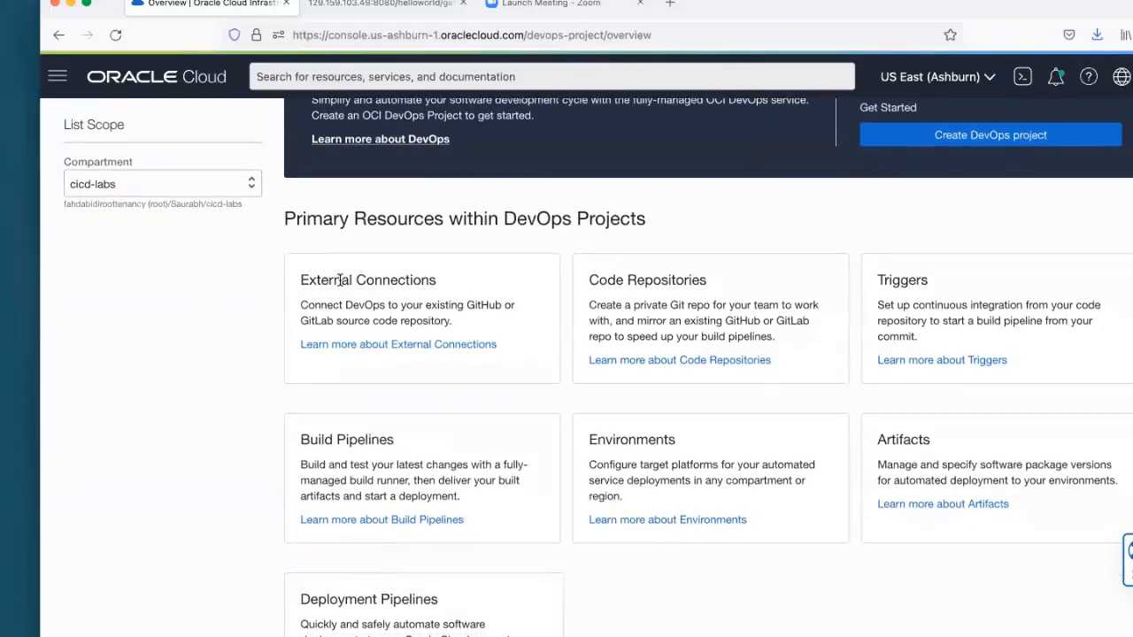
{"action": "scroll", "coordinate": [459, 437], "scroll_direction": "up", "scroll_amount": 4}
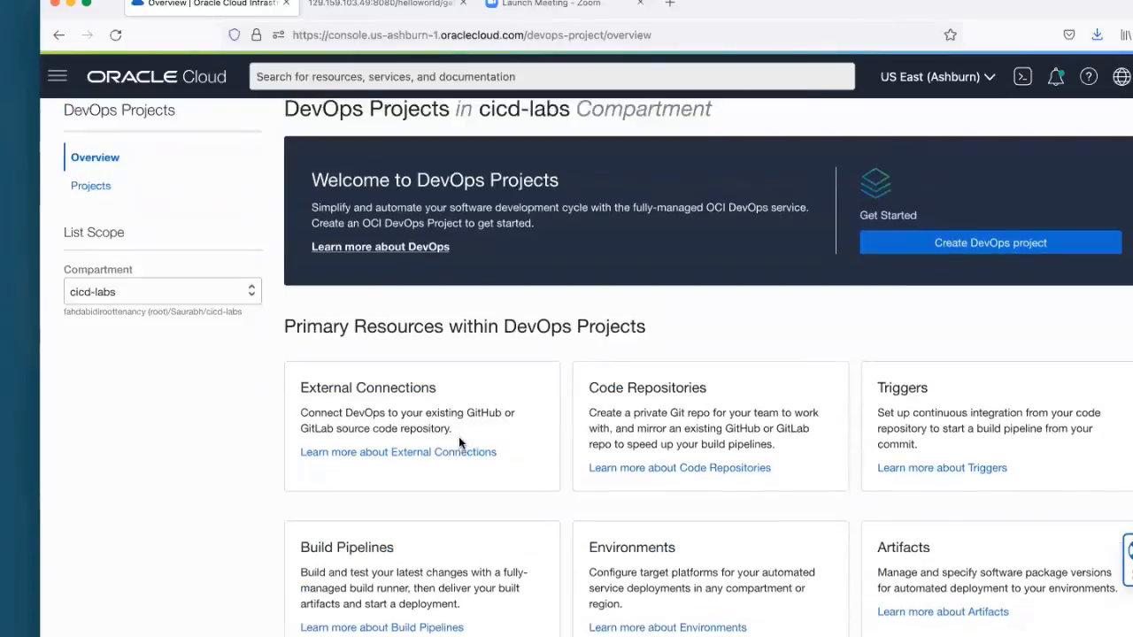
{"action": "scroll", "coordinate": [458, 436], "scroll_direction": "up", "scroll_amount": 2}
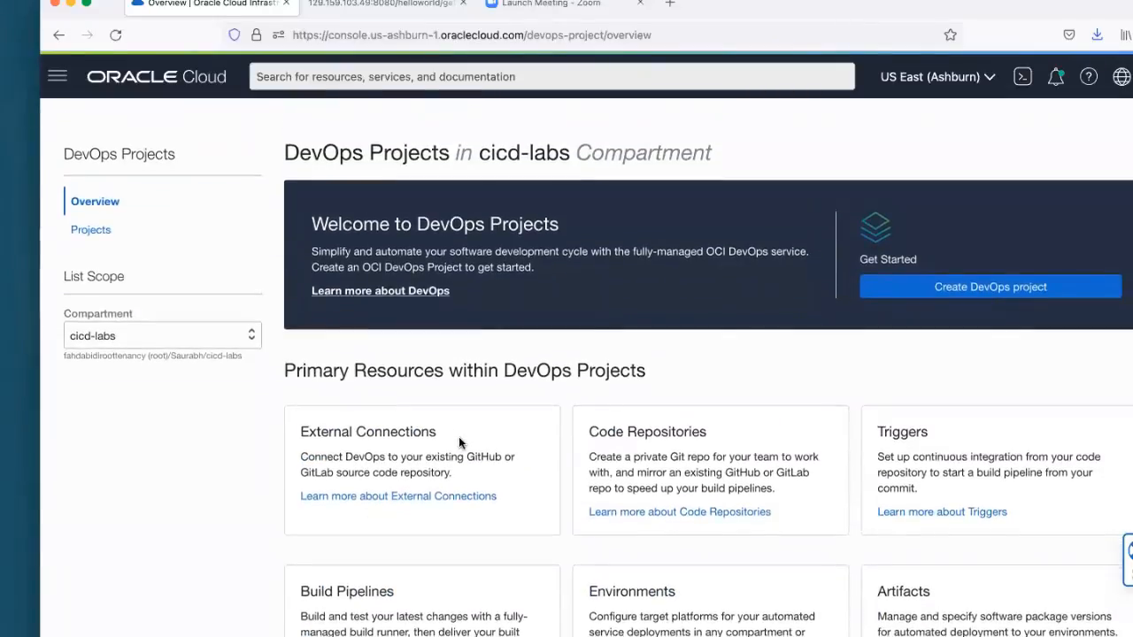
{"action": "scroll", "coordinate": [459, 438], "scroll_direction": "down", "scroll_amount": 2}
{"action": "scroll", "coordinate": [440, 536], "scroll_direction": "up", "scroll_amount": 2}
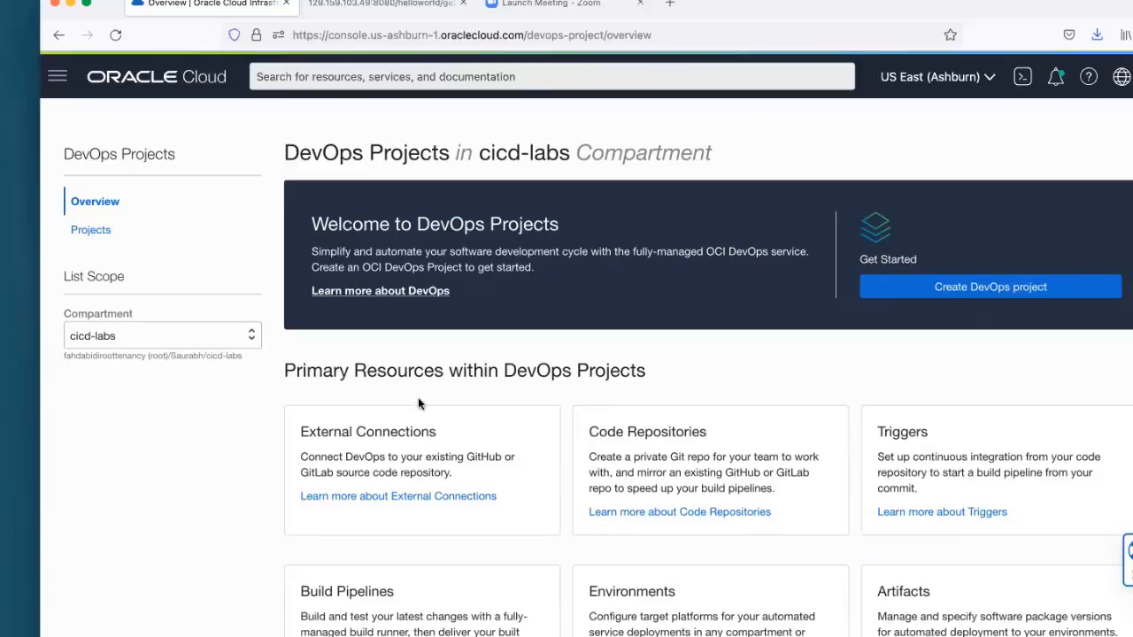
Step: Open the CD_Demo project from the DevOps projects in the cicd-labs compartment
{"action": "left_click", "coordinate": [94, 232]}
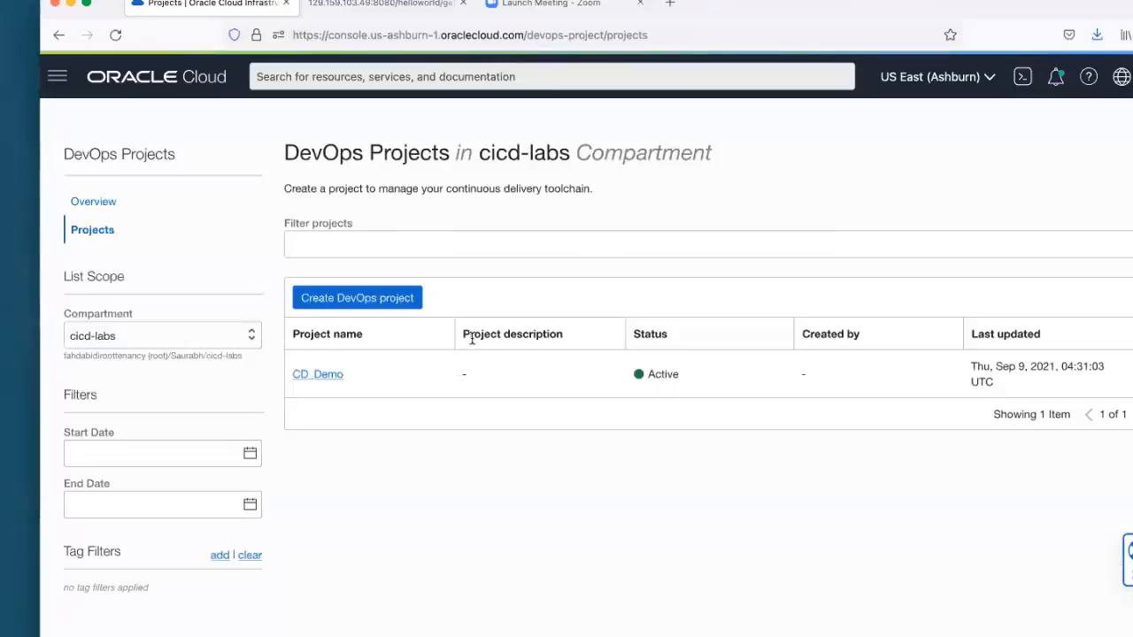
{"action": "left_click", "coordinate": [300, 375]}
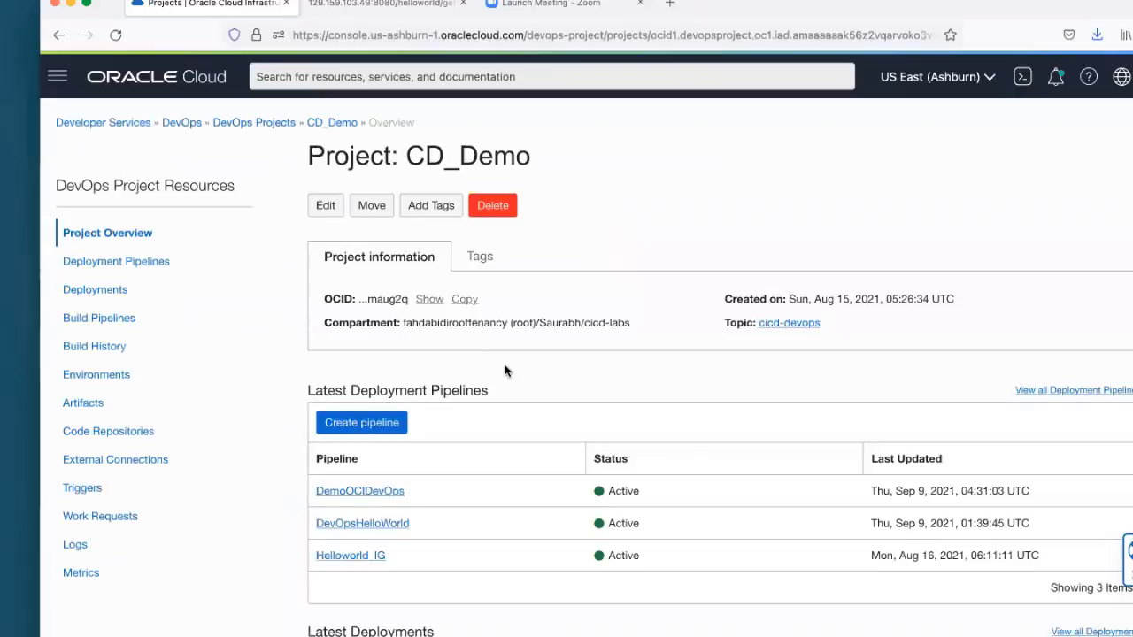
{"action": "scroll", "coordinate": [455, 387], "scroll_direction": "down", "scroll_amount": 2}
{"action": "left_click", "coordinate": [365, 353]}
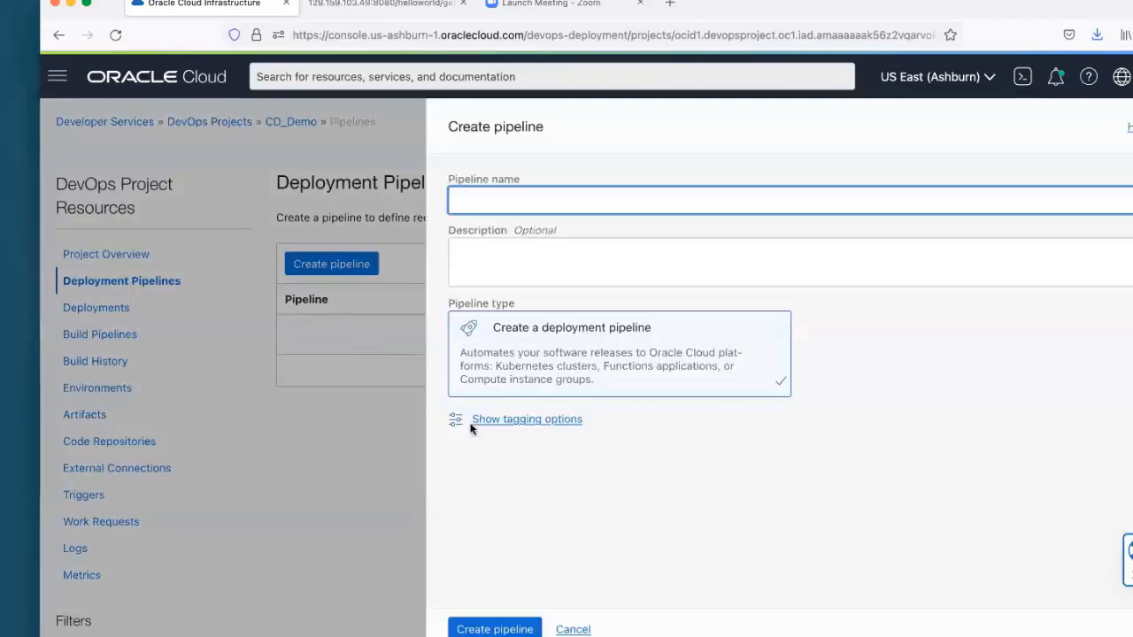
{"action": "left_click", "coordinate": [573, 629]}
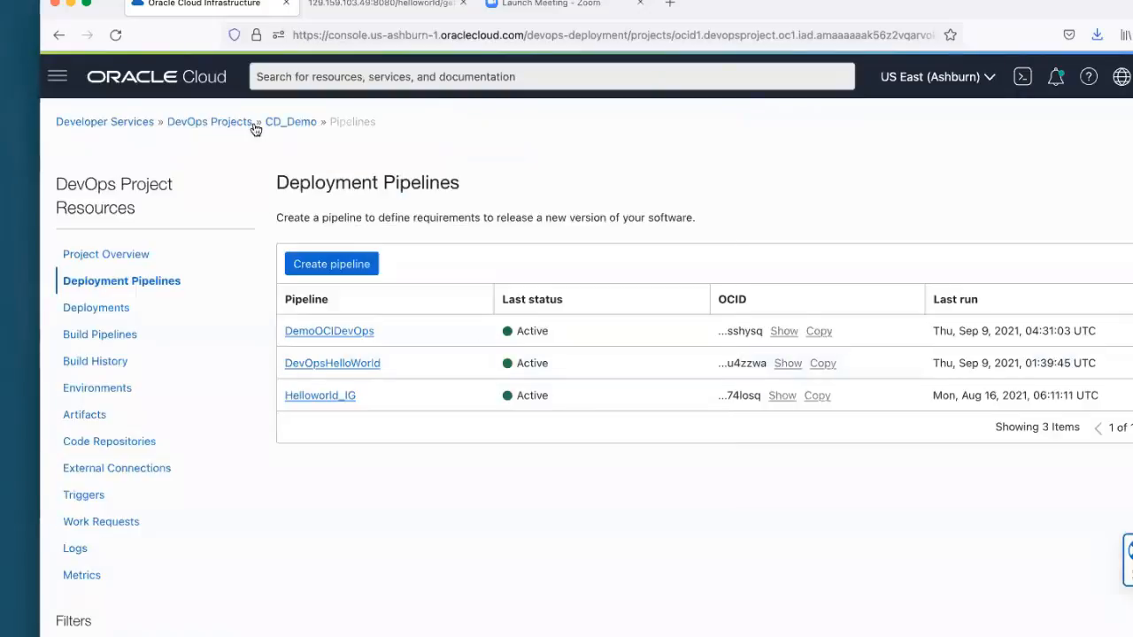
{"action": "left_click", "coordinate": [290, 124]}
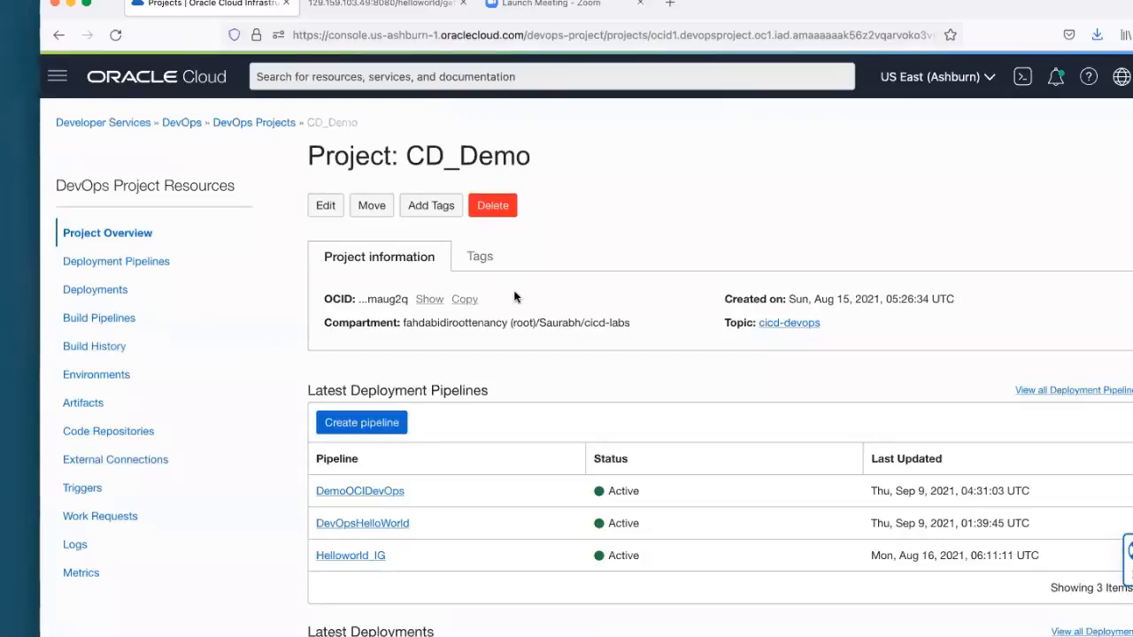
{"action": "left_click_drag", "start_coordinate": [311, 156], "coordinate": [558, 165]}
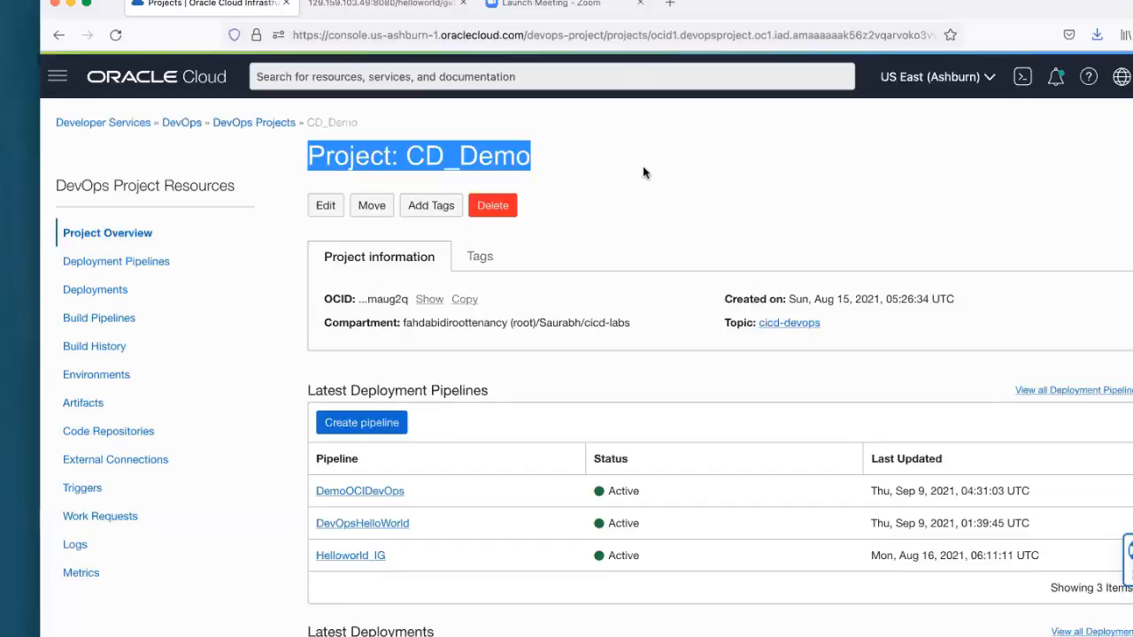
{"action": "left_click", "coordinate": [667, 230]}
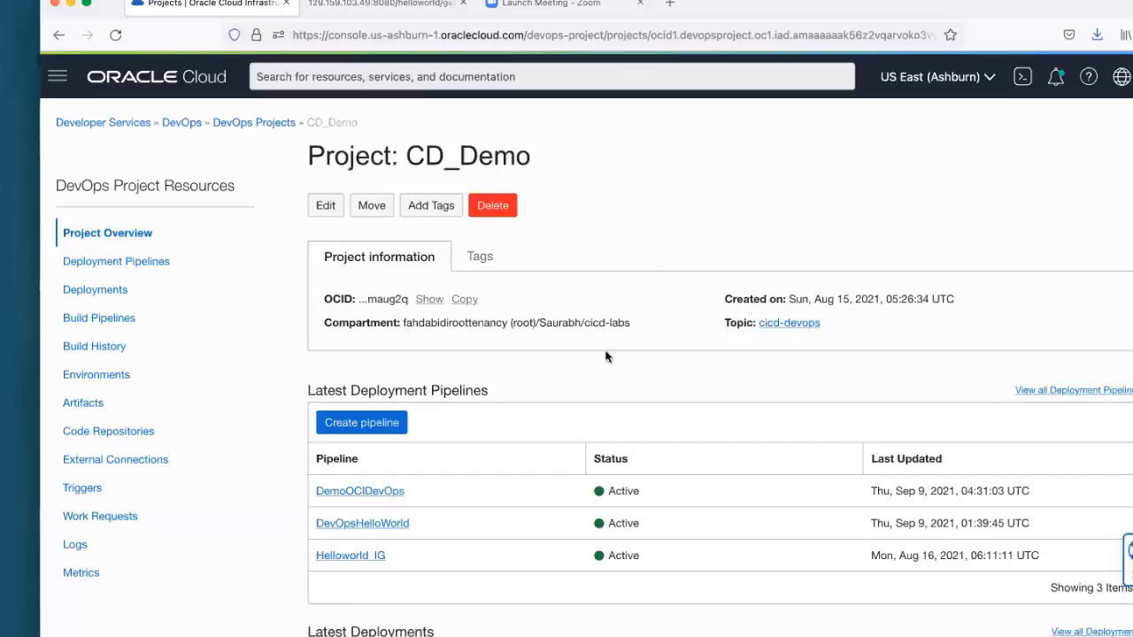
Step: Create a deployment pipeline named DevOpsDemoPipeline in the CD_Demo project
{"action": "left_click", "coordinate": [377, 427]}
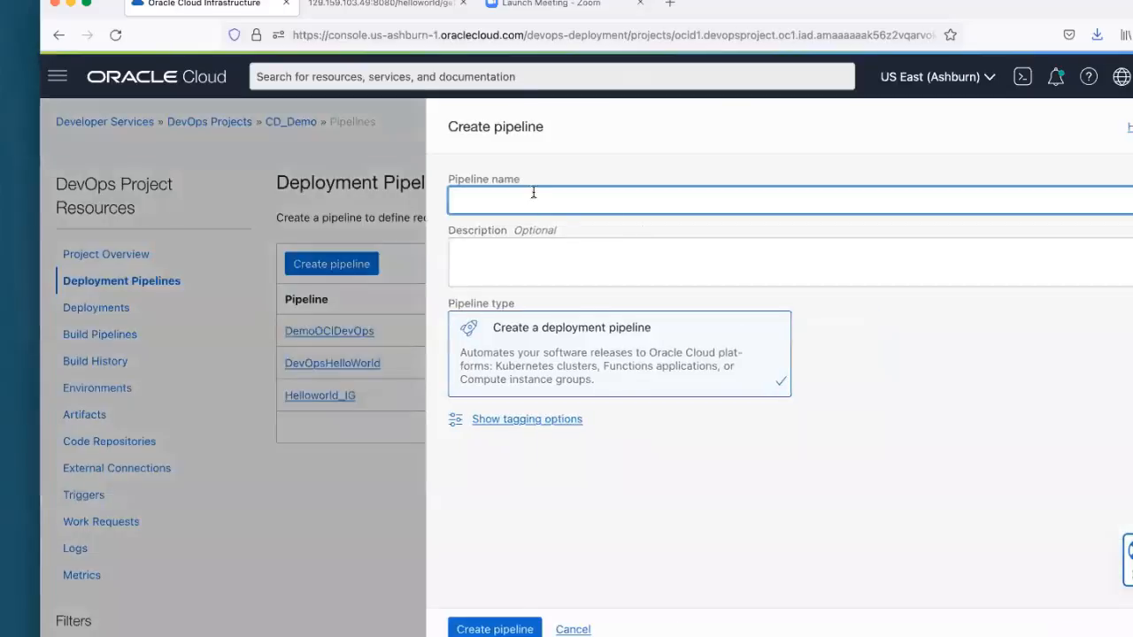
{"action": "type", "text": "DevOps"}
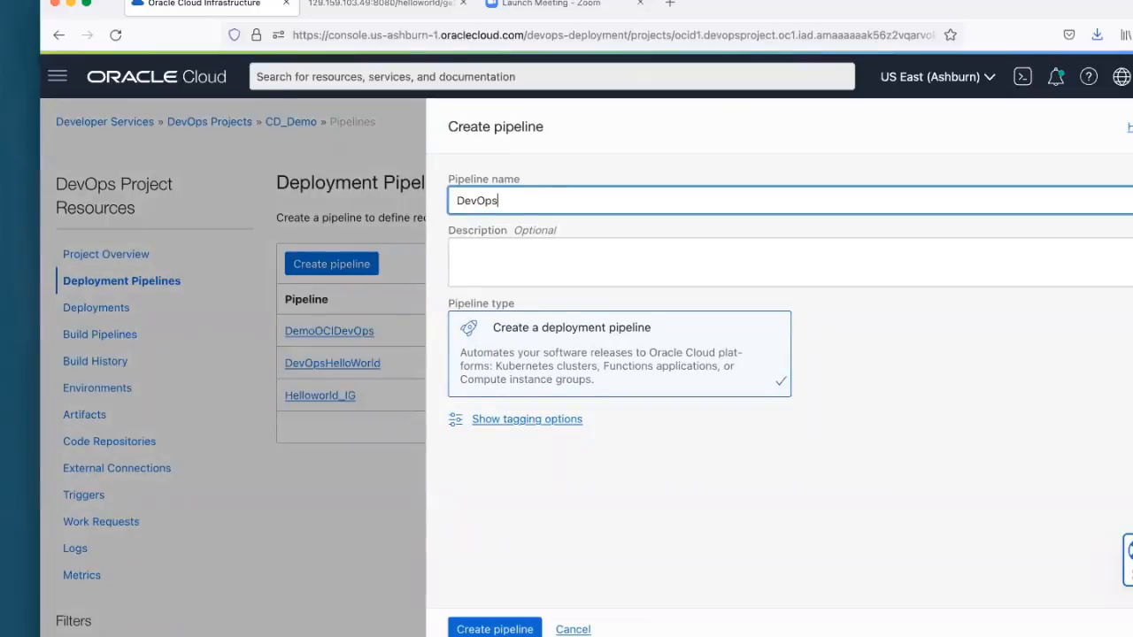
{"action": "type", "text": "DemoPipeline"}
{"action": "left_click", "coordinate": [515, 629]}
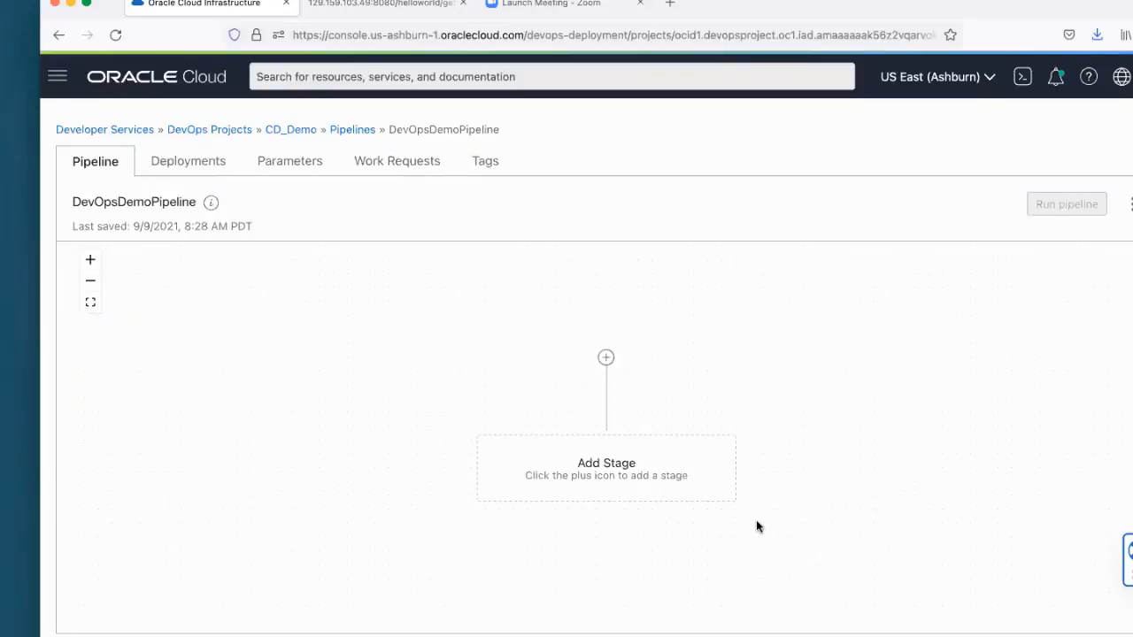
Step: Start adding a first stage to the pipeline with the type Apply manifest to your Kubernetes cluster and proceed to its configuration
{"action": "left_click", "coordinate": [606, 358]}
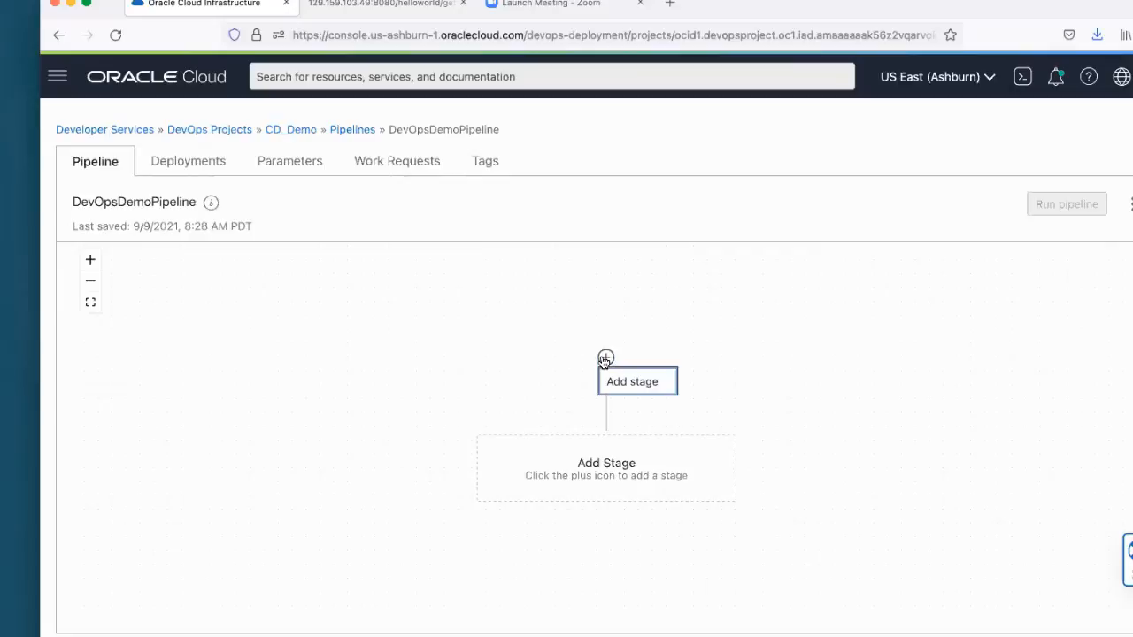
{"action": "left_click", "coordinate": [660, 381]}
{"action": "scroll", "coordinate": [805, 332], "scroll_direction": "down", "scroll_amount": 1}
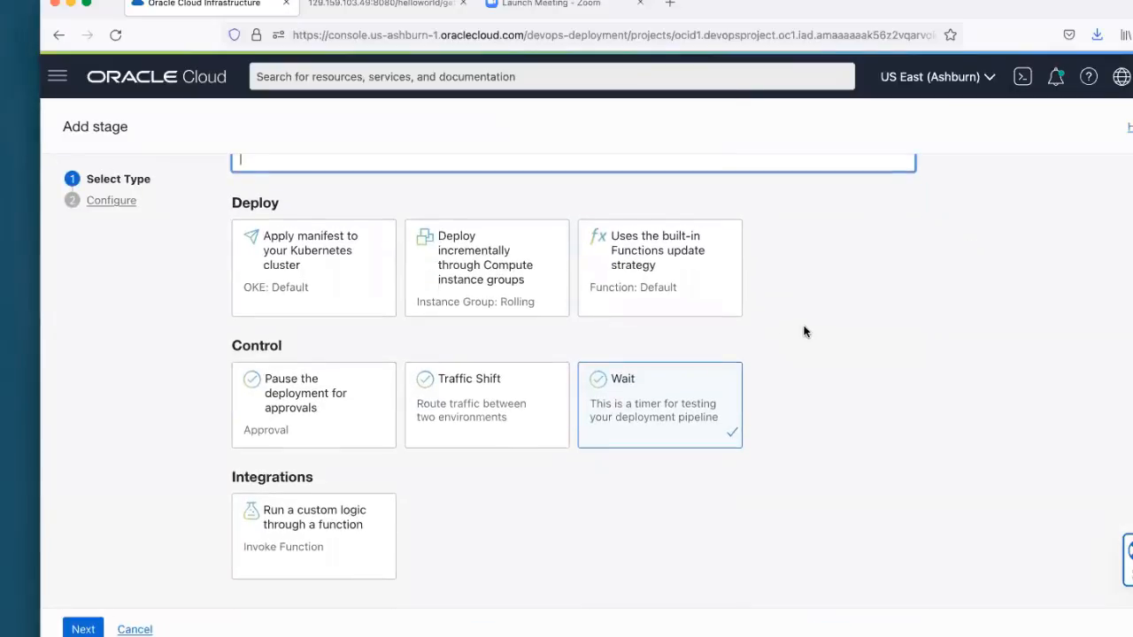
{"action": "scroll", "coordinate": [681, 323], "scroll_direction": "up", "scroll_amount": 1}
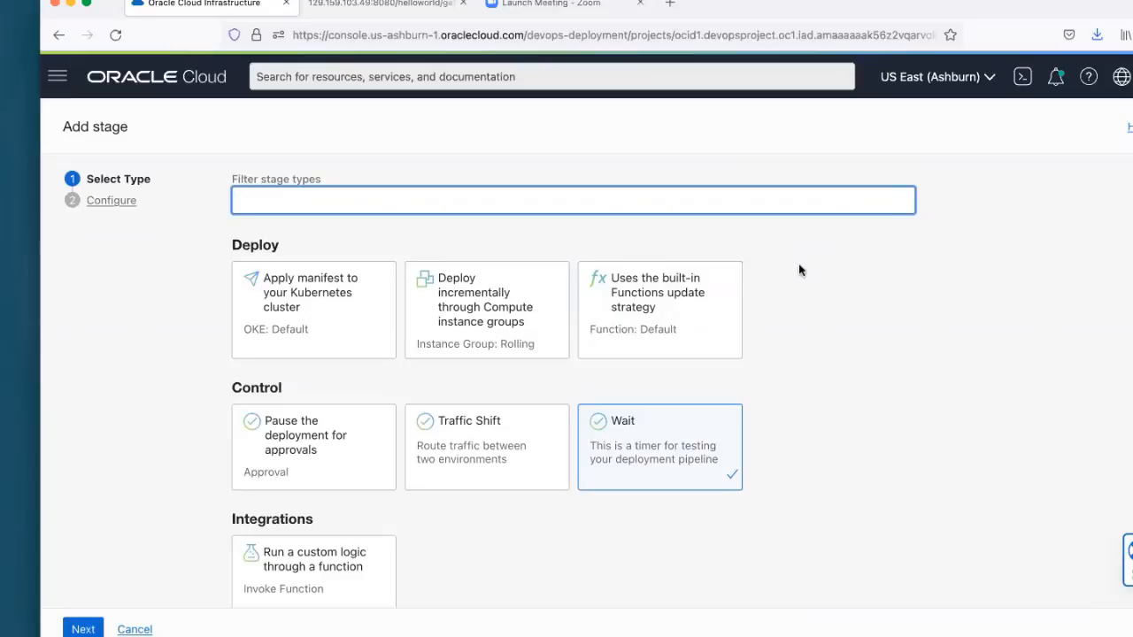
{"action": "scroll", "coordinate": [800, 270], "scroll_direction": "down", "scroll_amount": 1}
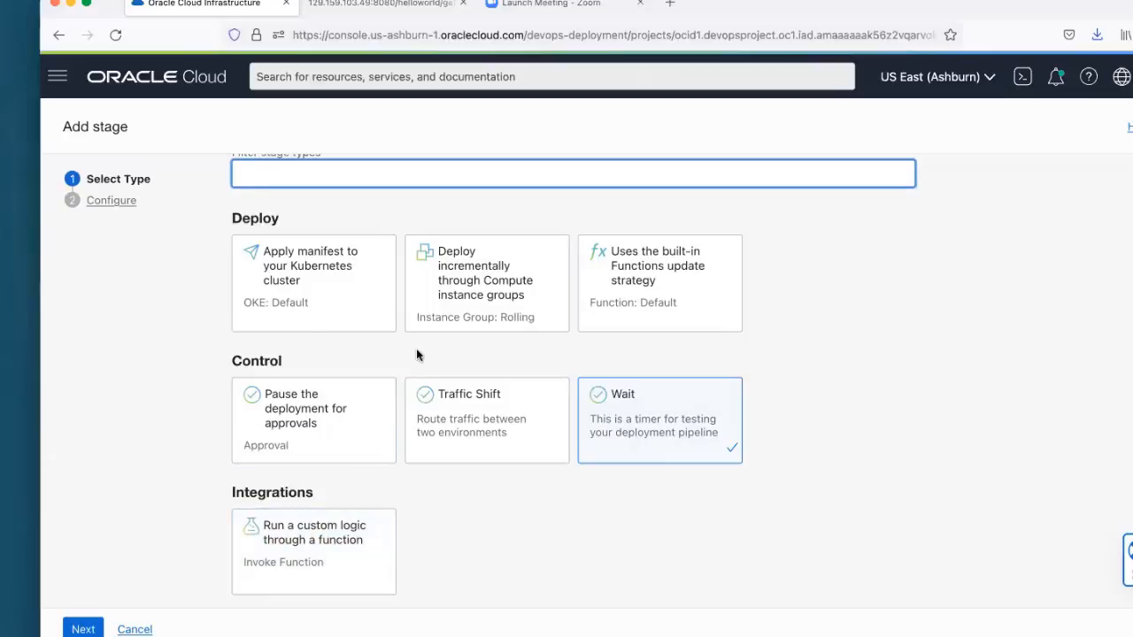
{"action": "left_click", "coordinate": [326, 294]}
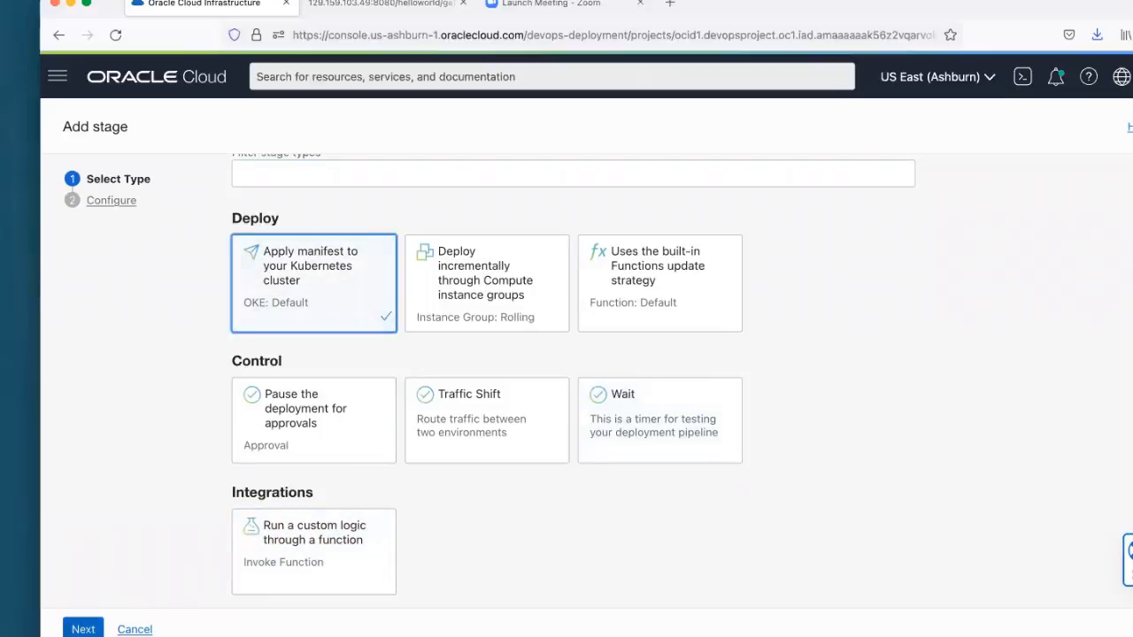
{"action": "left_click", "coordinate": [83, 630]}
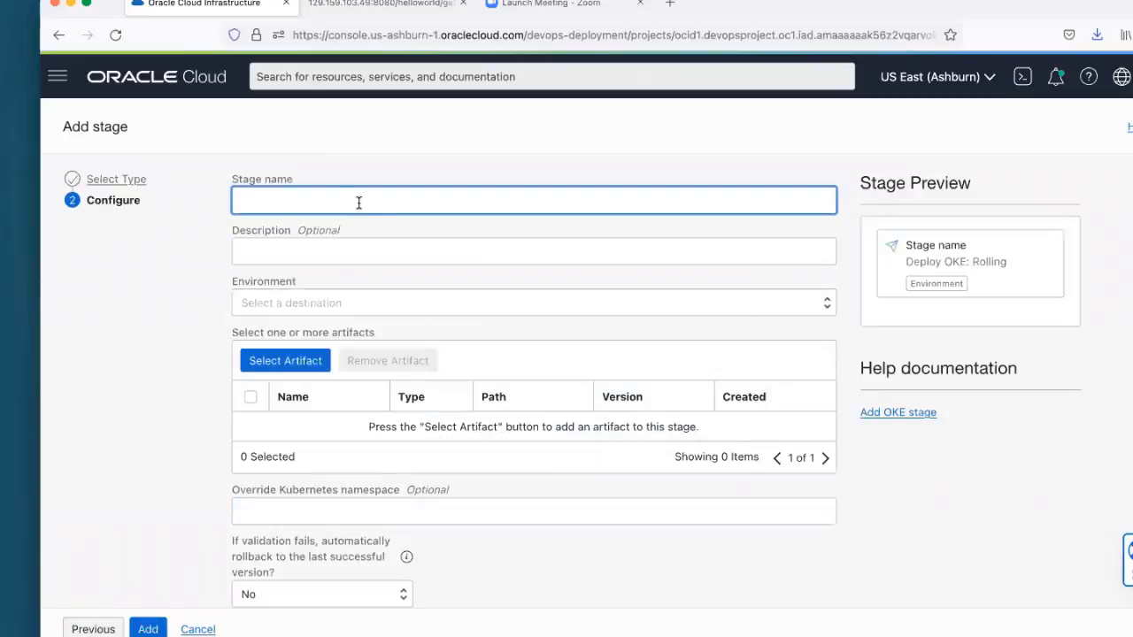
Step: Name the stage "Deploy to OKE Environment" and give it the description "demo"
{"action": "type", "text": "Depl"}
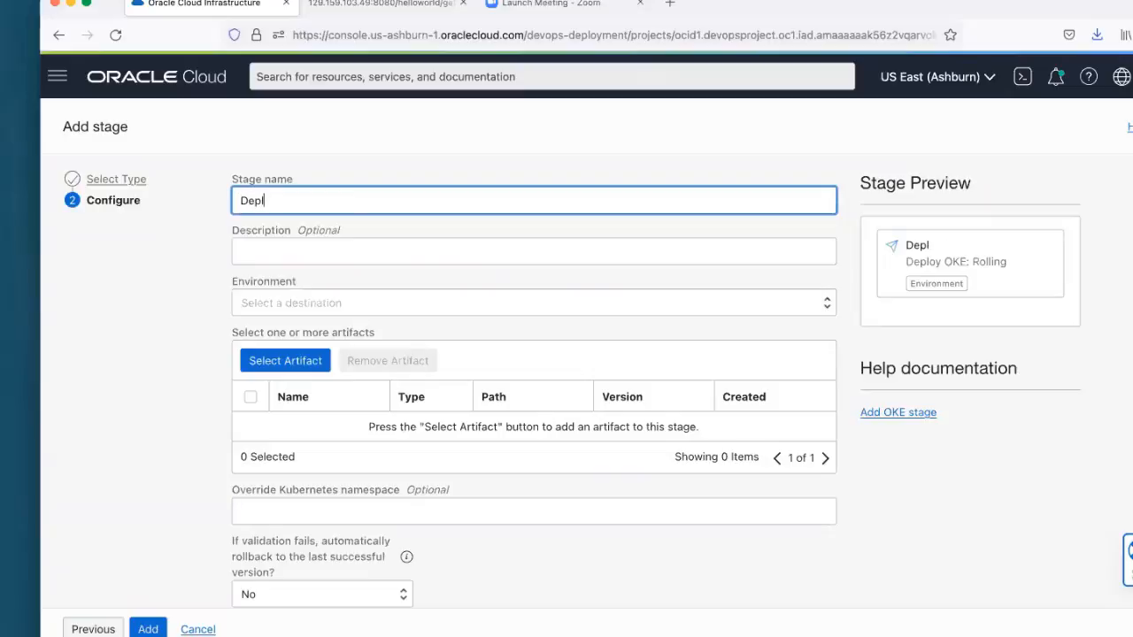
{"action": "type", "text": "oy to OKE"}
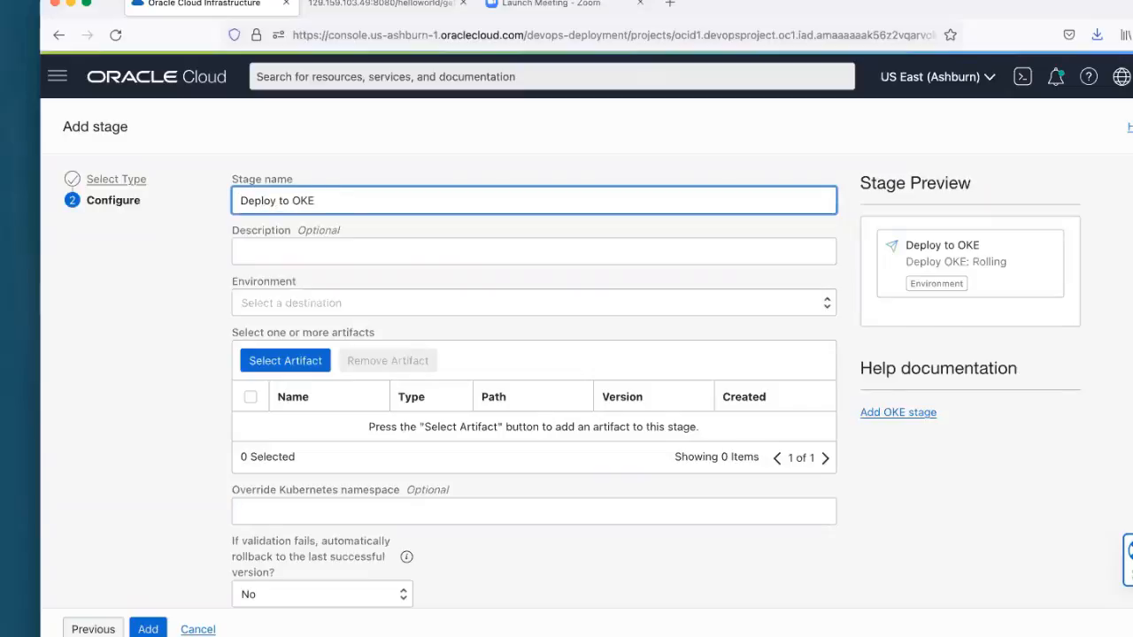
{"action": "type", "text": "nvironment"}
{"action": "key", "text": "Tab"}
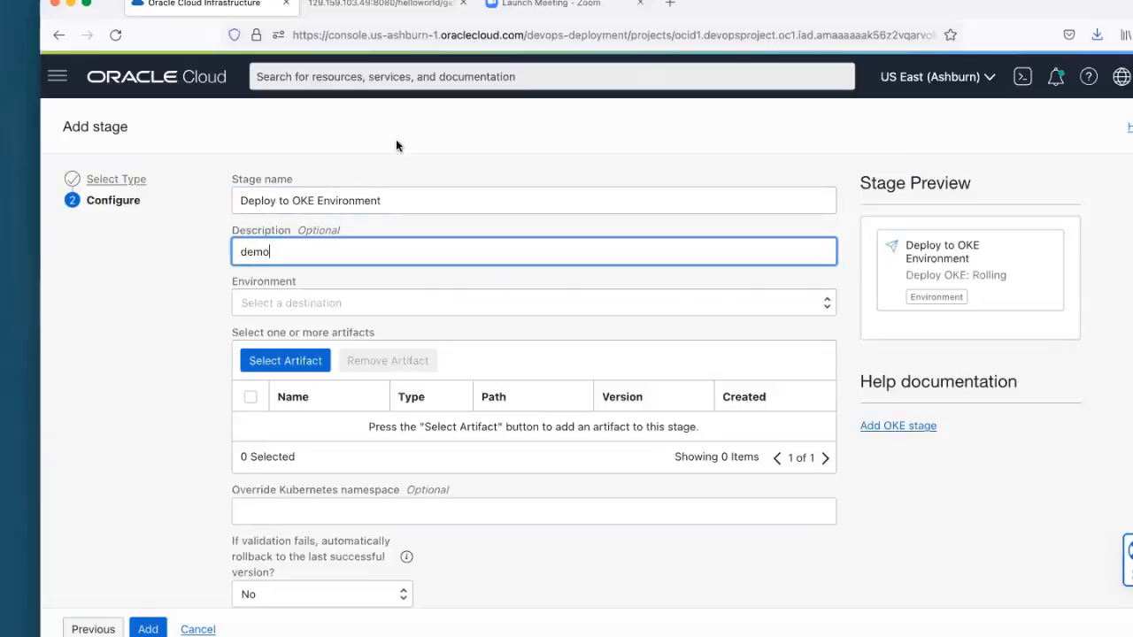
Step: Set the stage's target environment to OKE_Env
{"action": "scroll", "coordinate": [349, 303], "scroll_direction": "down", "scroll_amount": 2}
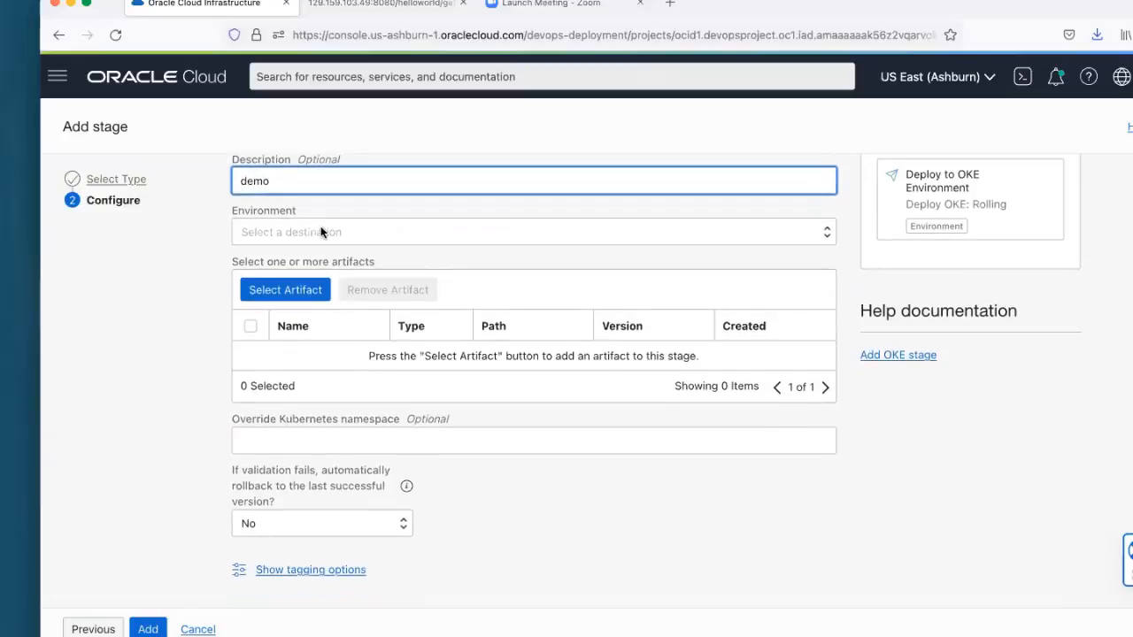
{"action": "left_click", "coordinate": [323, 232]}
{"action": "left_click", "coordinate": [325, 244]}
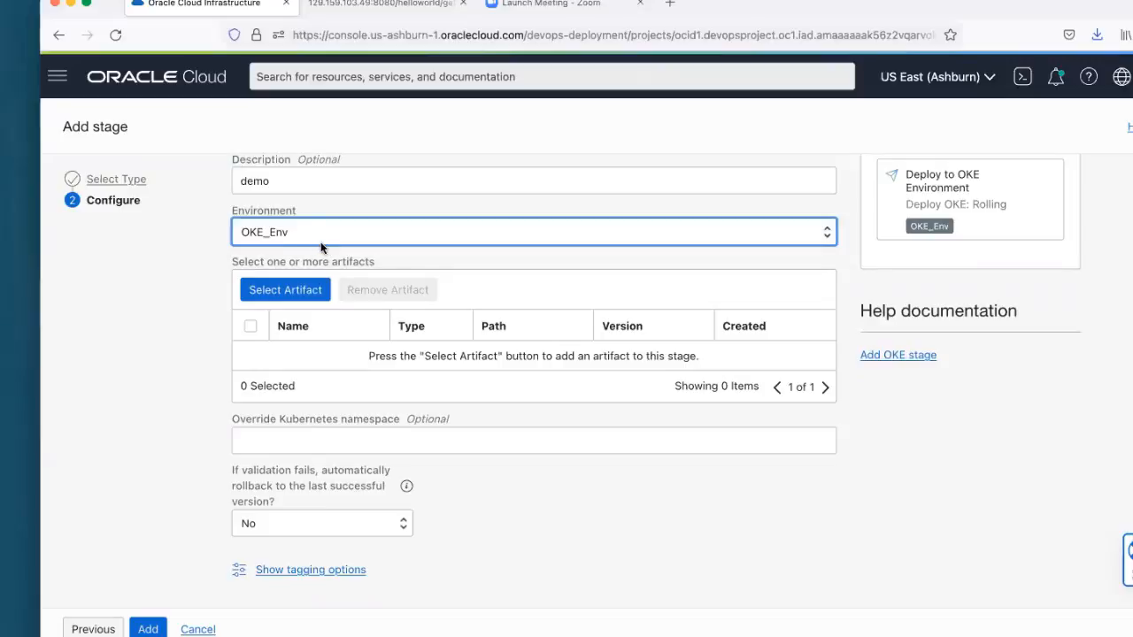
Step: Add the Kubernetes manifest artifacts Helloworld_OKE_AppConfig and Helloworld_OKE_Service to the stage
{"action": "left_click", "coordinate": [301, 292]}
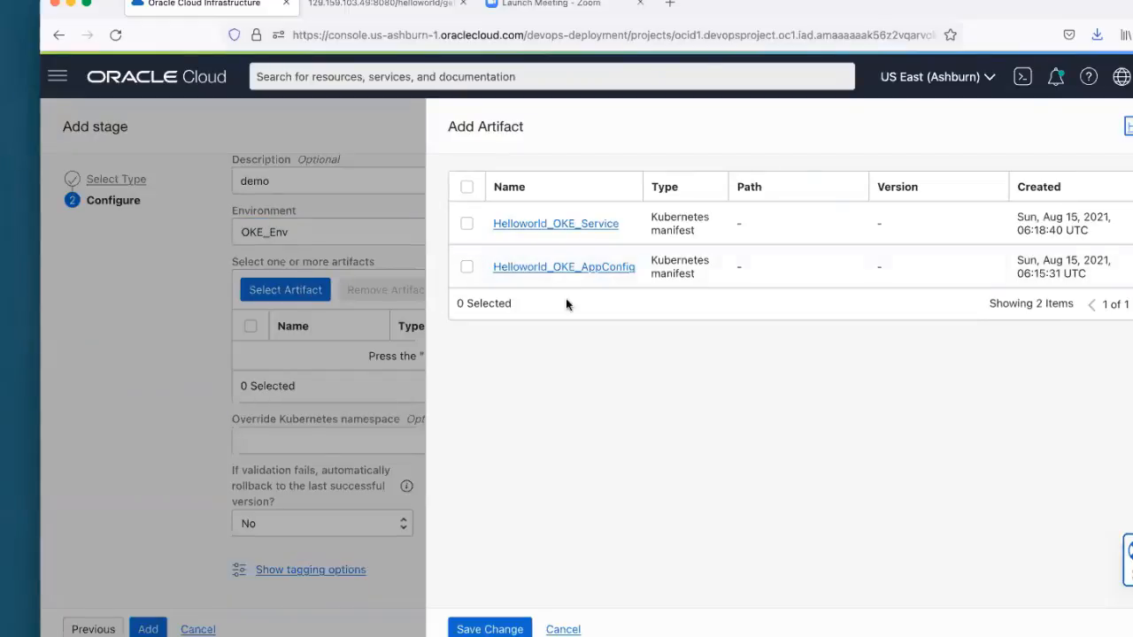
{"action": "left_click", "coordinate": [467, 224]}
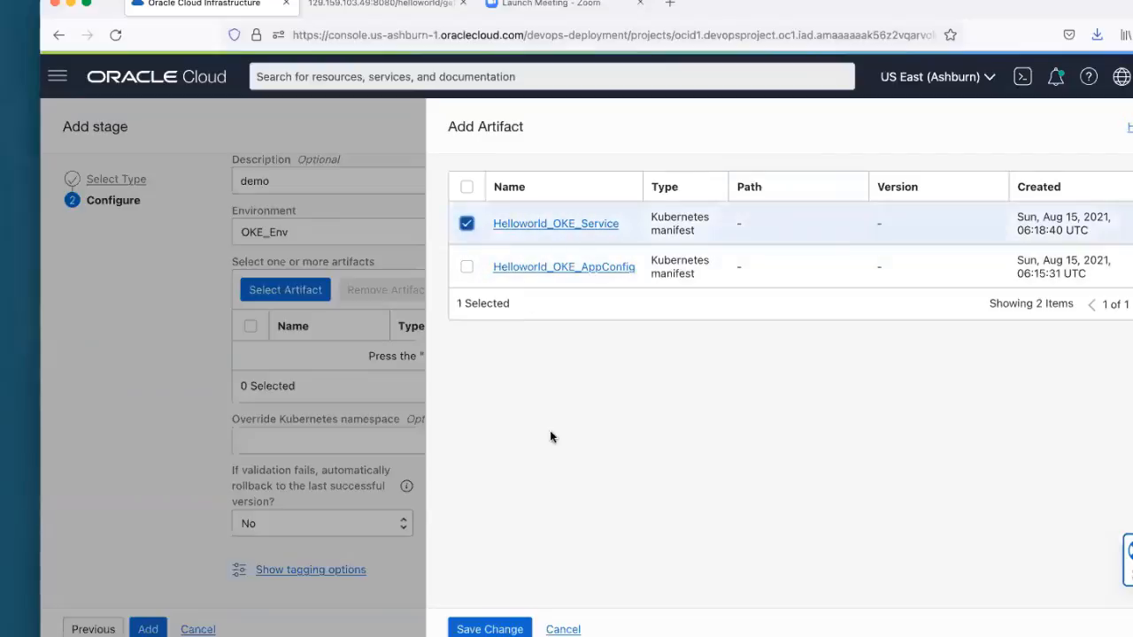
{"action": "left_click", "coordinate": [466, 224]}
{"action": "left_click", "coordinate": [467, 267]}
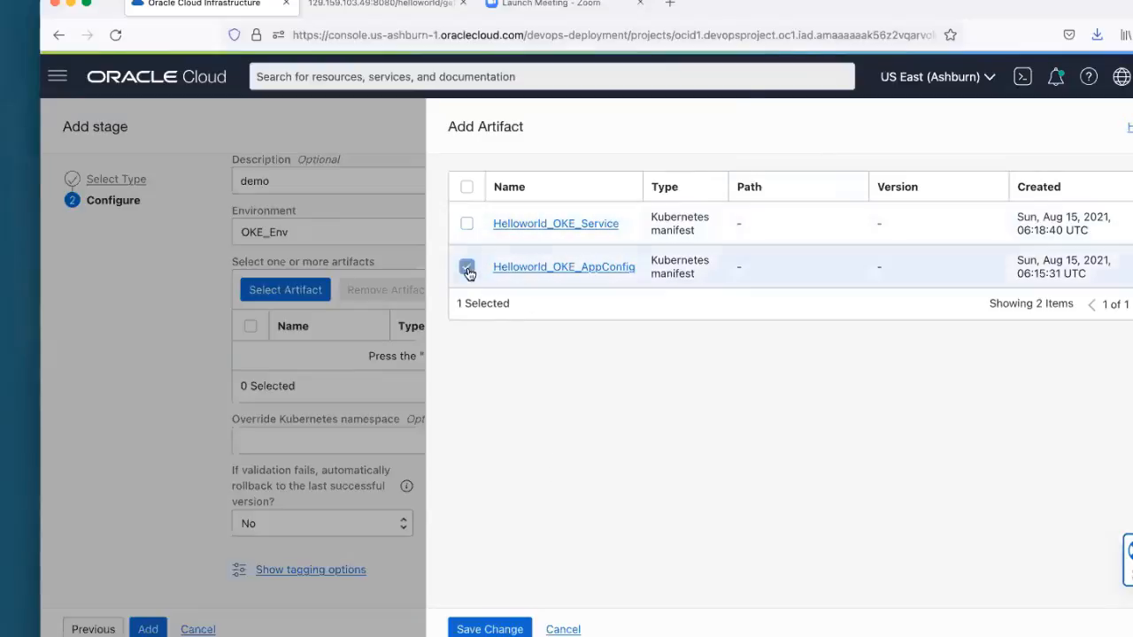
{"action": "left_click", "coordinate": [483, 628]}
{"action": "left_click", "coordinate": [263, 290]}
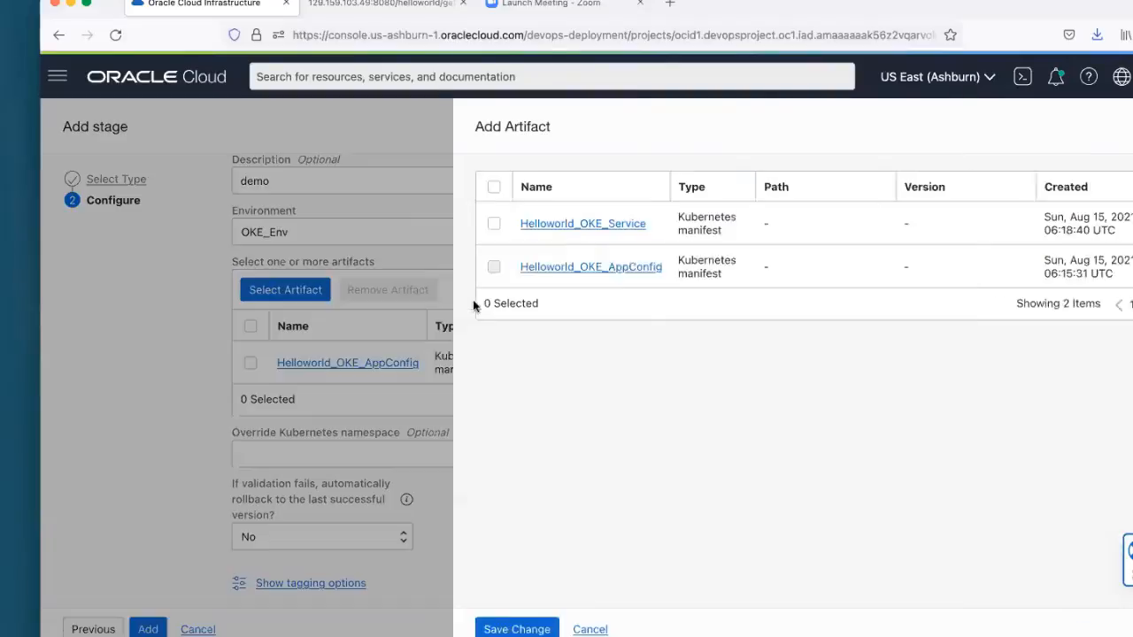
{"action": "left_click", "coordinate": [467, 224]}
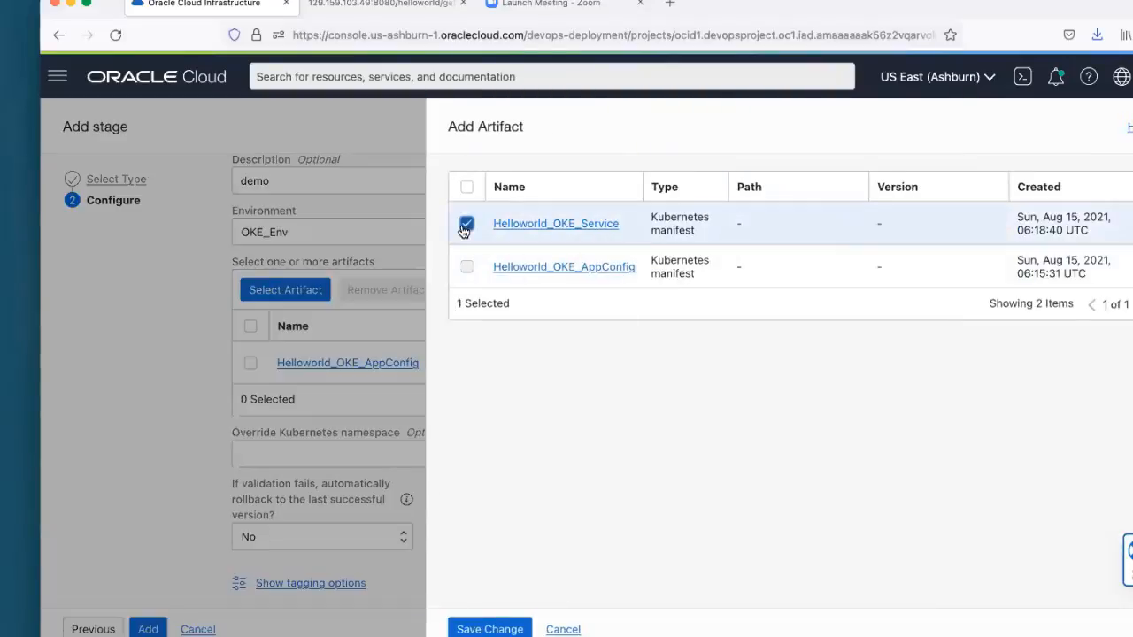
{"action": "left_click", "coordinate": [482, 628]}
Step: Set automatic rollback to the last successful version on failed validation to Yes, and add the stage to the pipeline
{"action": "scroll", "coordinate": [547, 526], "scroll_direction": "down", "scroll_amount": 2}
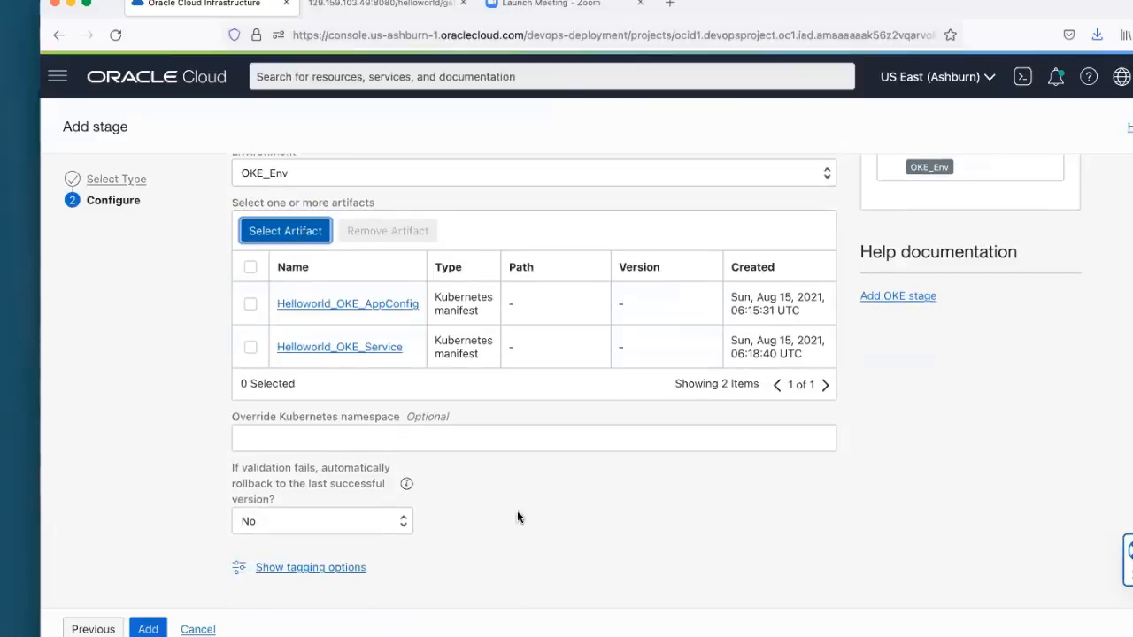
{"action": "left_click_drag", "start_coordinate": [270, 416], "coordinate": [310, 418]}
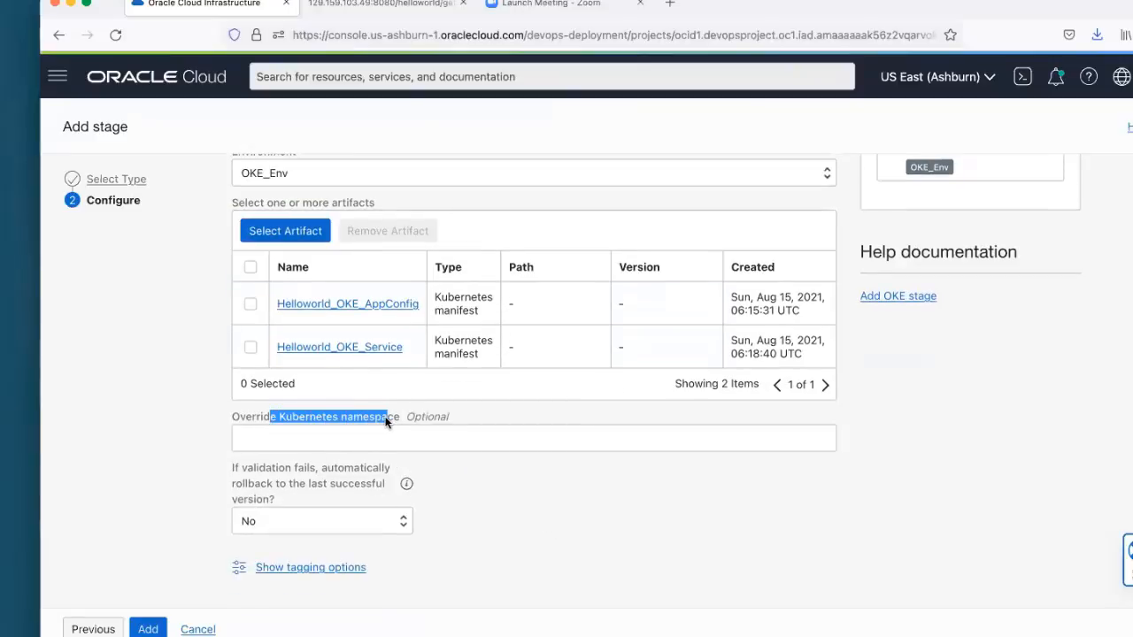
{"action": "left_click", "coordinate": [424, 484]}
{"action": "left_click", "coordinate": [314, 519]}
{"action": "left_click", "coordinate": [307, 501]}
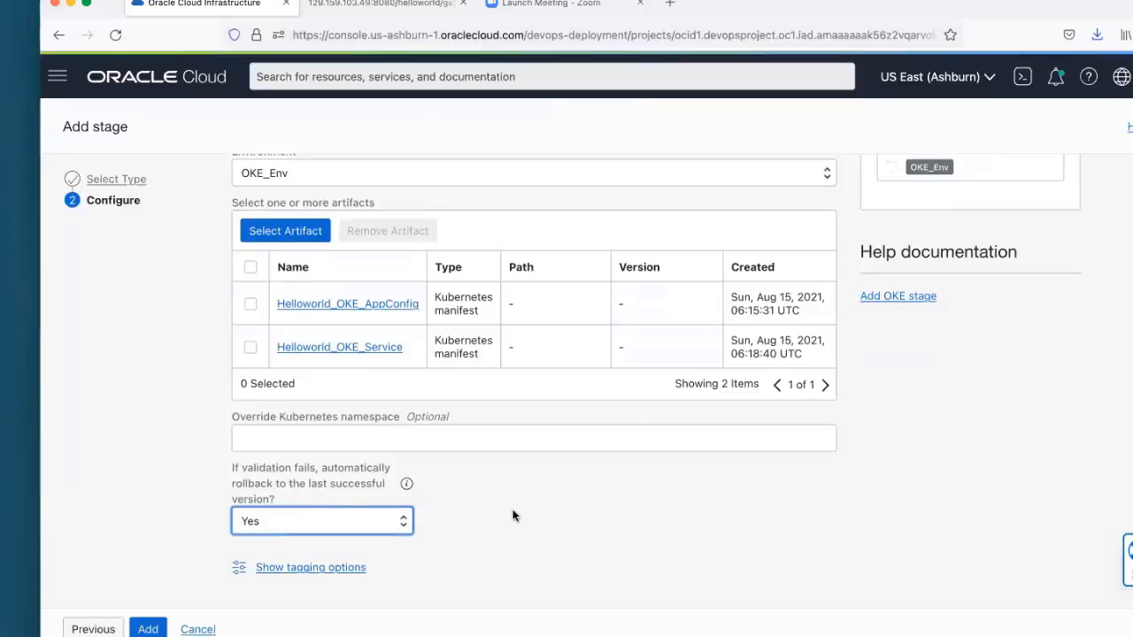
{"action": "scroll", "coordinate": [509, 519], "scroll_direction": "up", "scroll_amount": 3}
{"action": "left_click", "coordinate": [148, 629]}
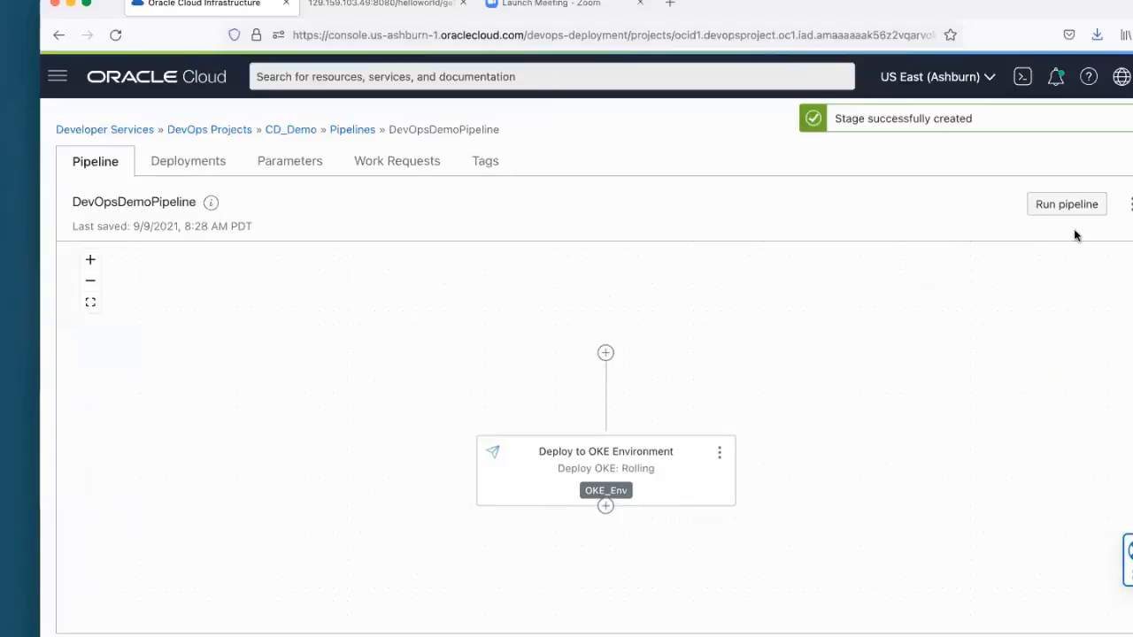
Step: Start a manual run of DevOpsDemoPipeline with the default deployment name and check the stage's progress
{"action": "left_click", "coordinate": [1081, 205]}
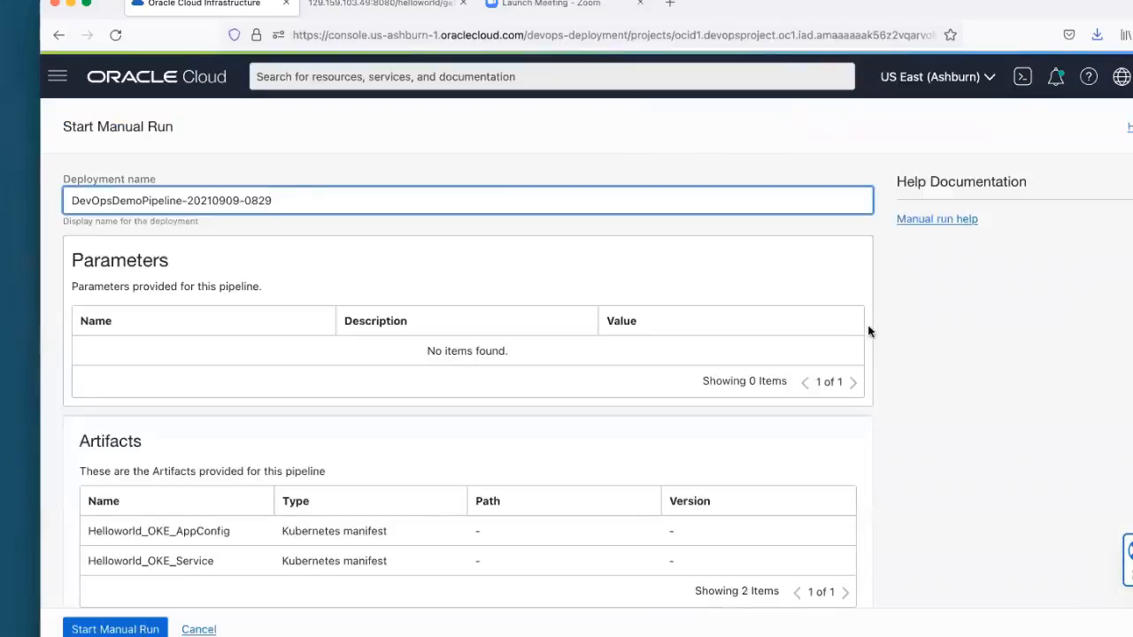
{"action": "scroll", "coordinate": [864, 313], "scroll_direction": "down", "scroll_amount": 2}
{"action": "scroll", "coordinate": [864, 315], "scroll_direction": "up", "scroll_amount": 2}
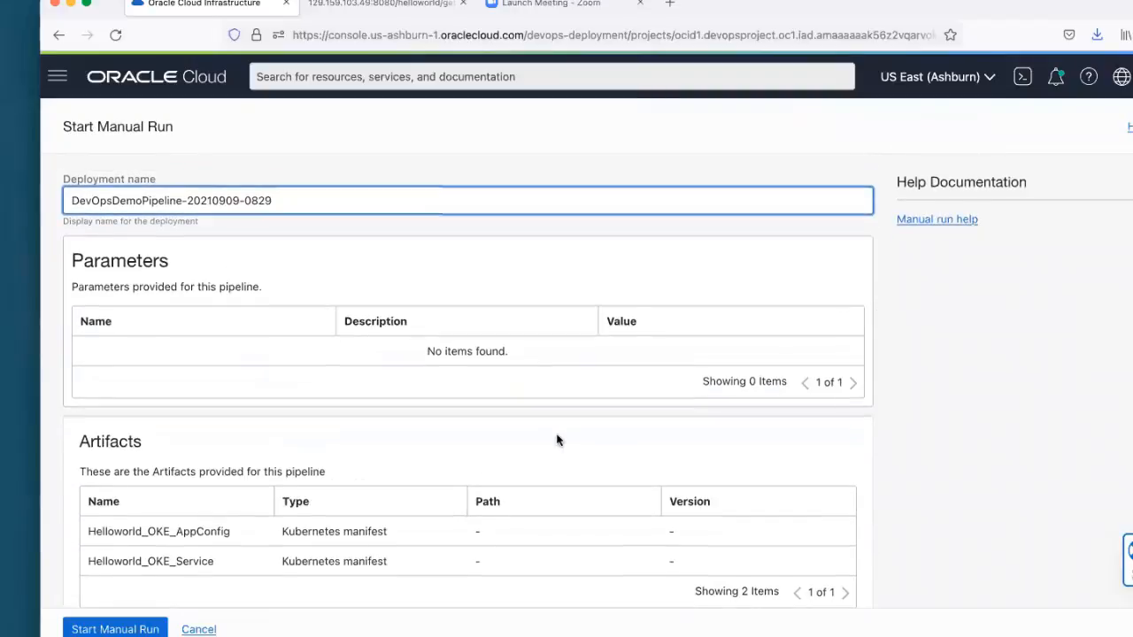
{"action": "left_click", "coordinate": [91, 630]}
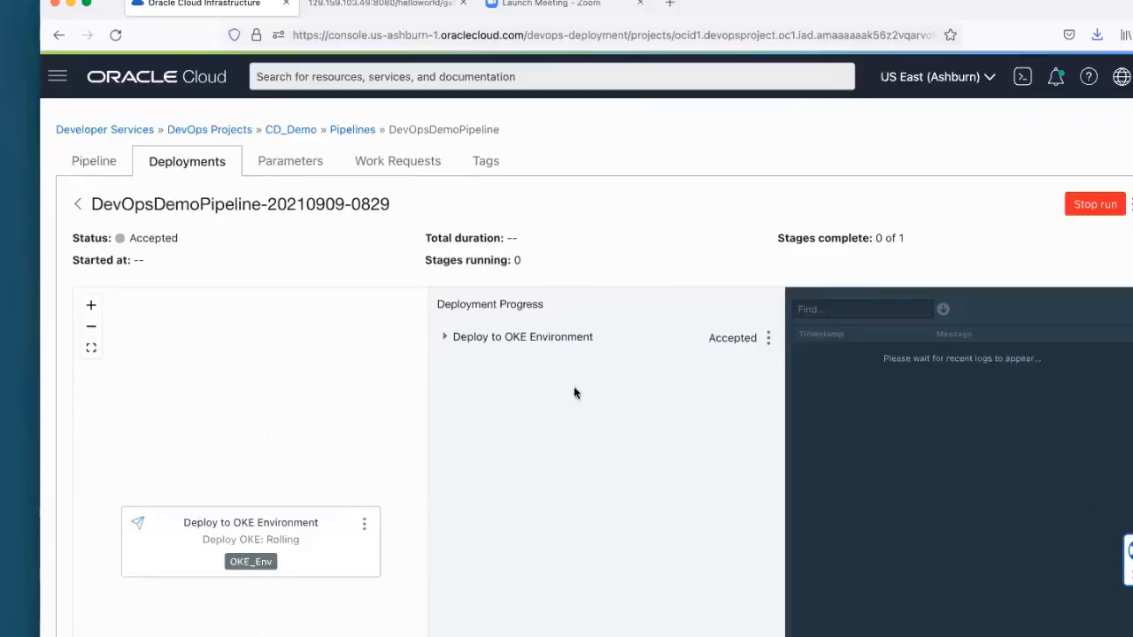
{"action": "left_click", "coordinate": [445, 338]}
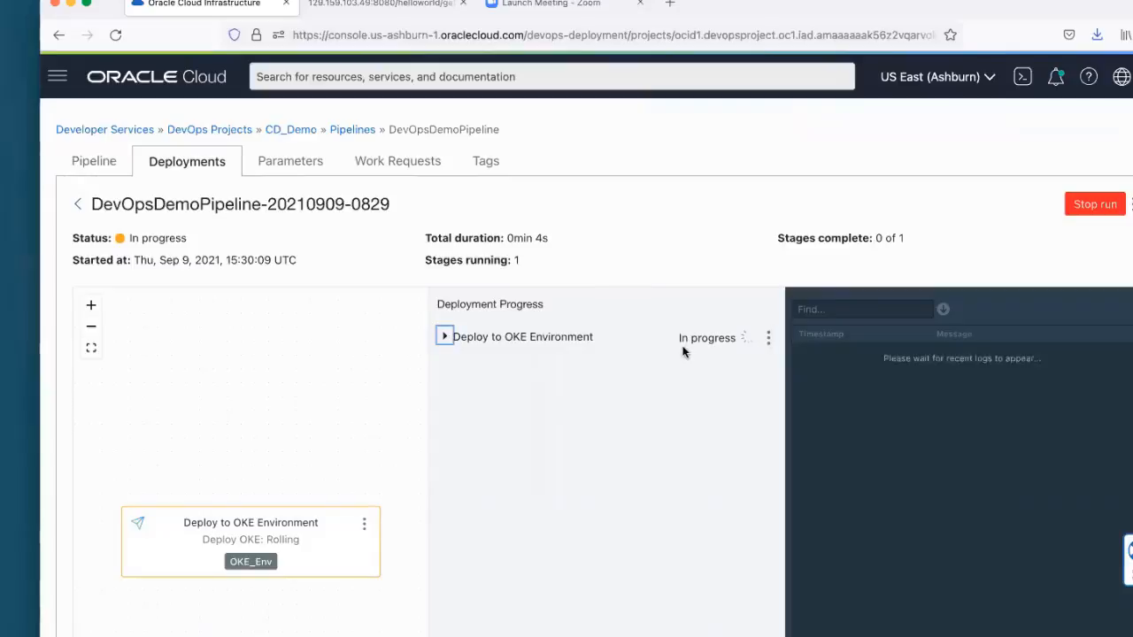
Step: Go back to the pipeline view and show the details of the Deploy to OKE Environment stage
{"action": "left_click", "coordinate": [67, 172]}
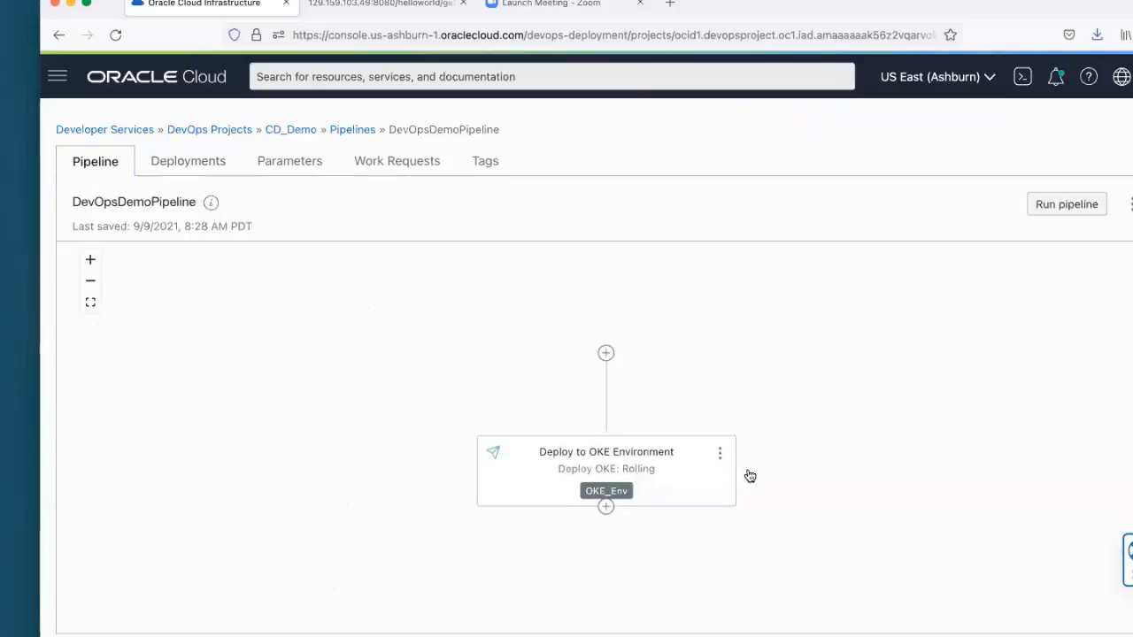
{"action": "left_click", "coordinate": [719, 452]}
{"action": "left_click", "coordinate": [749, 473]}
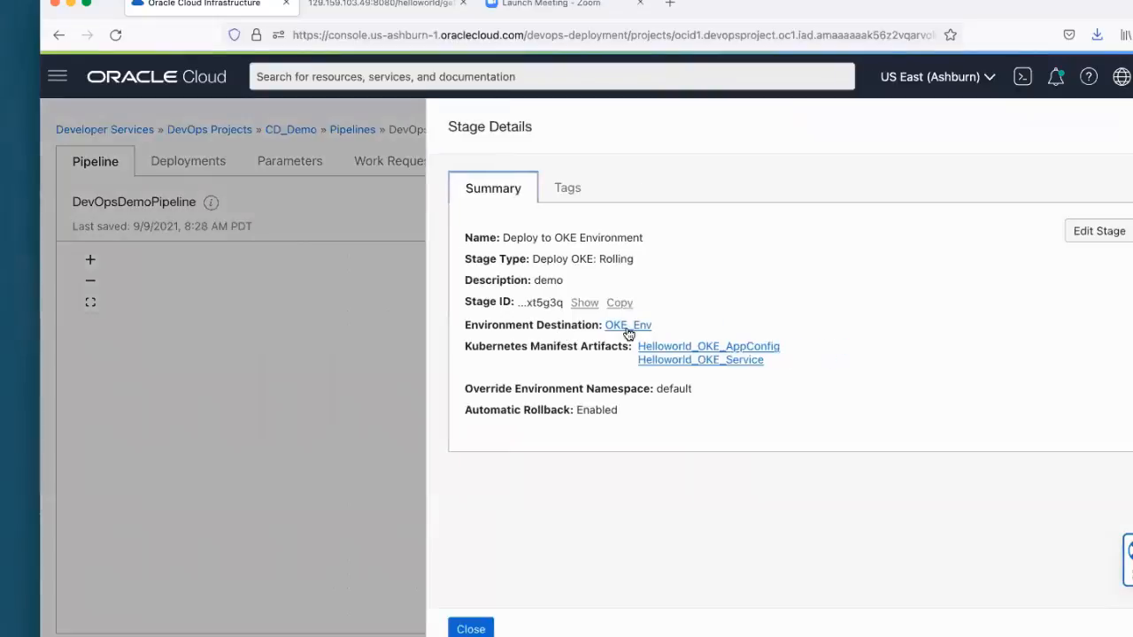
Step: Follow the stage's OKE_Env environment to its Kubernetes cluster and review the cluster details and node pools
{"action": "left_click", "coordinate": [628, 325]}
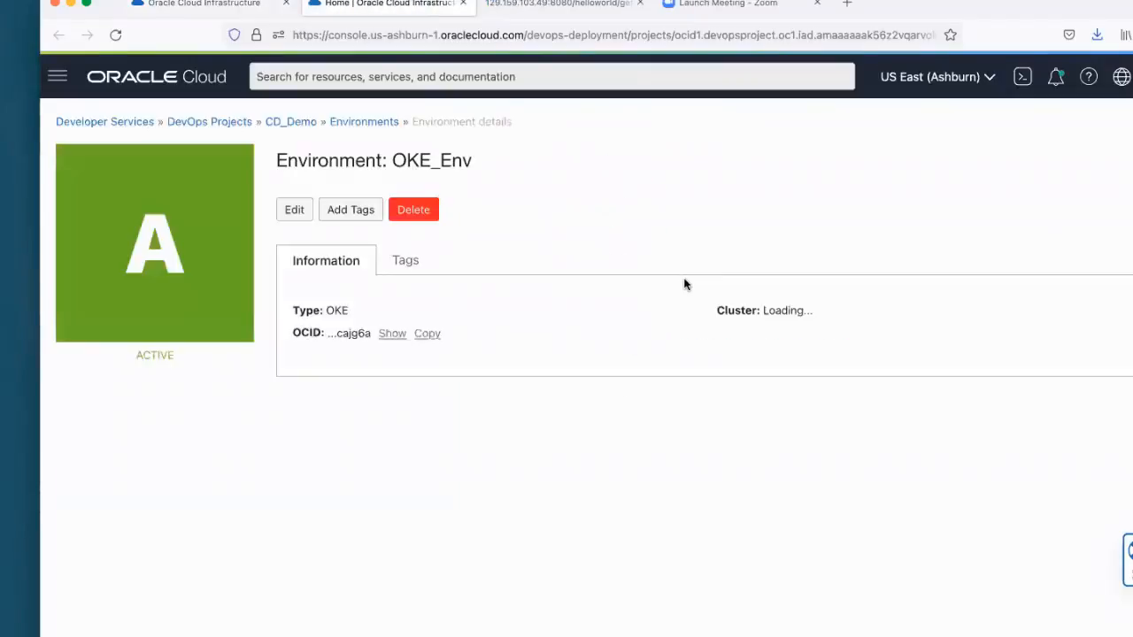
{"action": "left_click", "coordinate": [801, 313]}
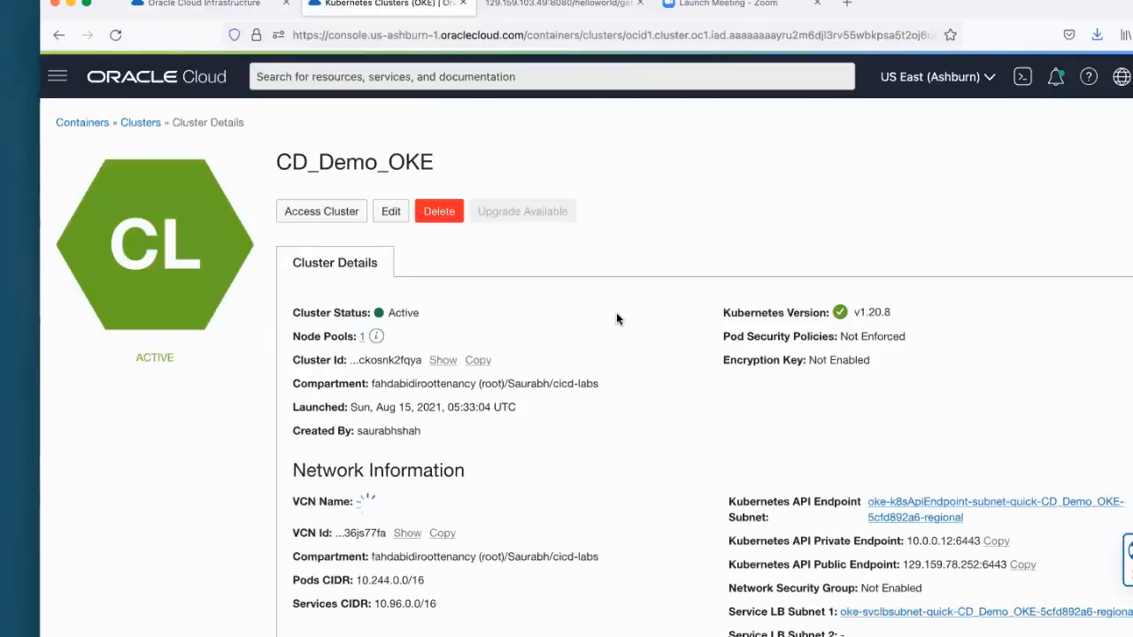
{"action": "scroll", "coordinate": [617, 316], "scroll_direction": "down", "scroll_amount": 4}
{"action": "scroll", "coordinate": [617, 317], "scroll_direction": "down", "scroll_amount": 2}
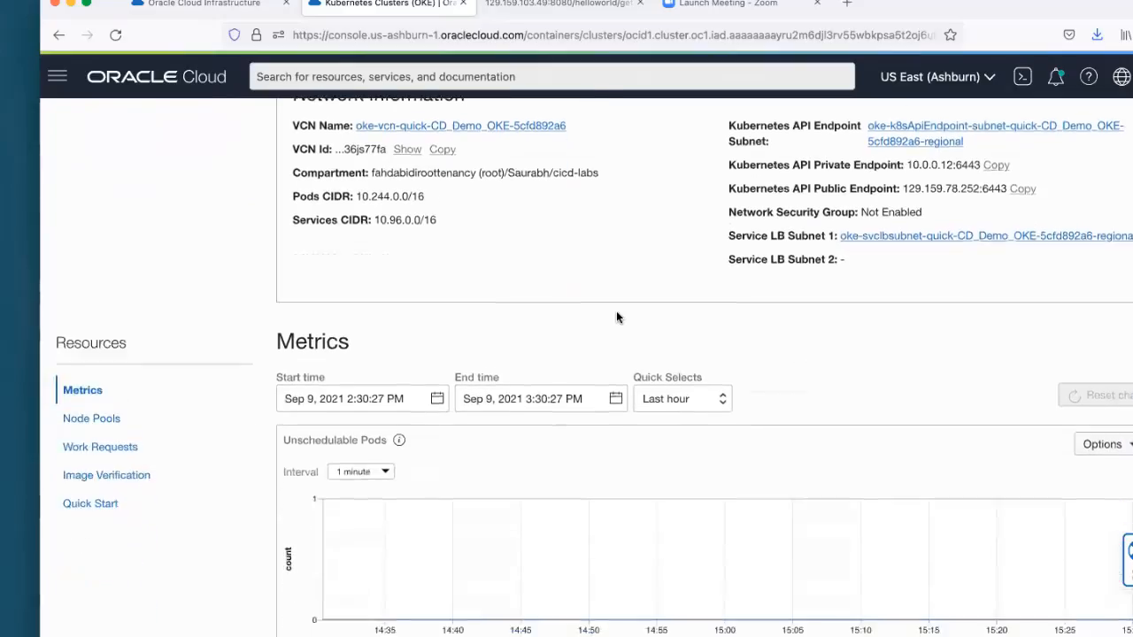
{"action": "left_click", "coordinate": [92, 417]}
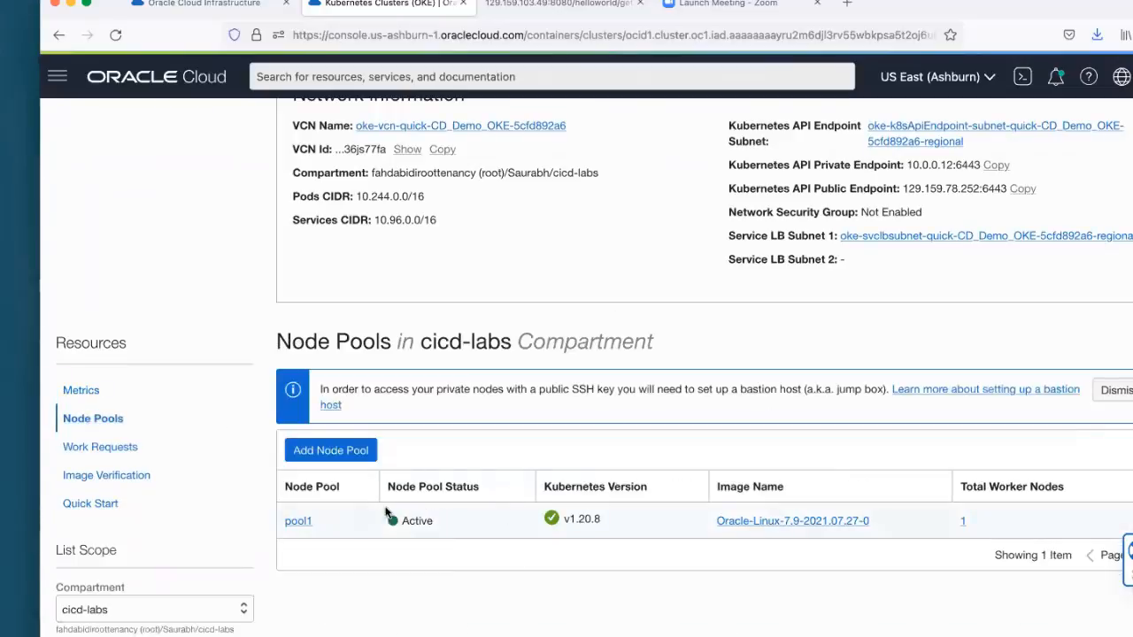
{"action": "scroll", "coordinate": [529, 451], "scroll_direction": "up", "scroll_amount": 4}
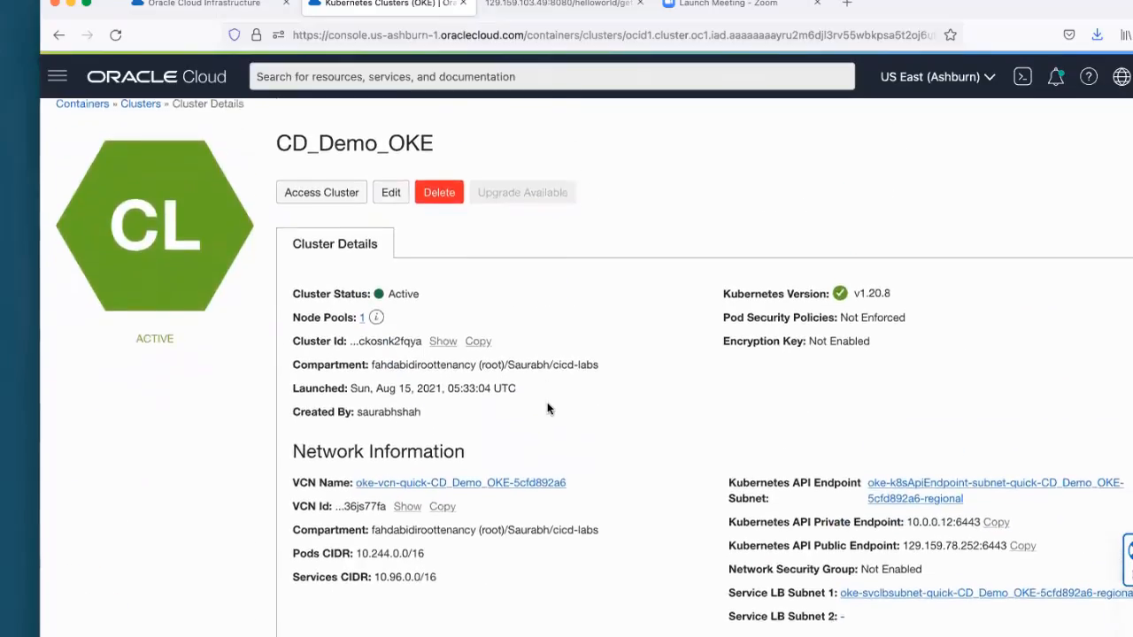
Step: Return to the stage details, open the Helloworld_OKE_AppConfig artifact and examine its inline manifest contents
{"action": "left_click", "coordinate": [239, 5]}
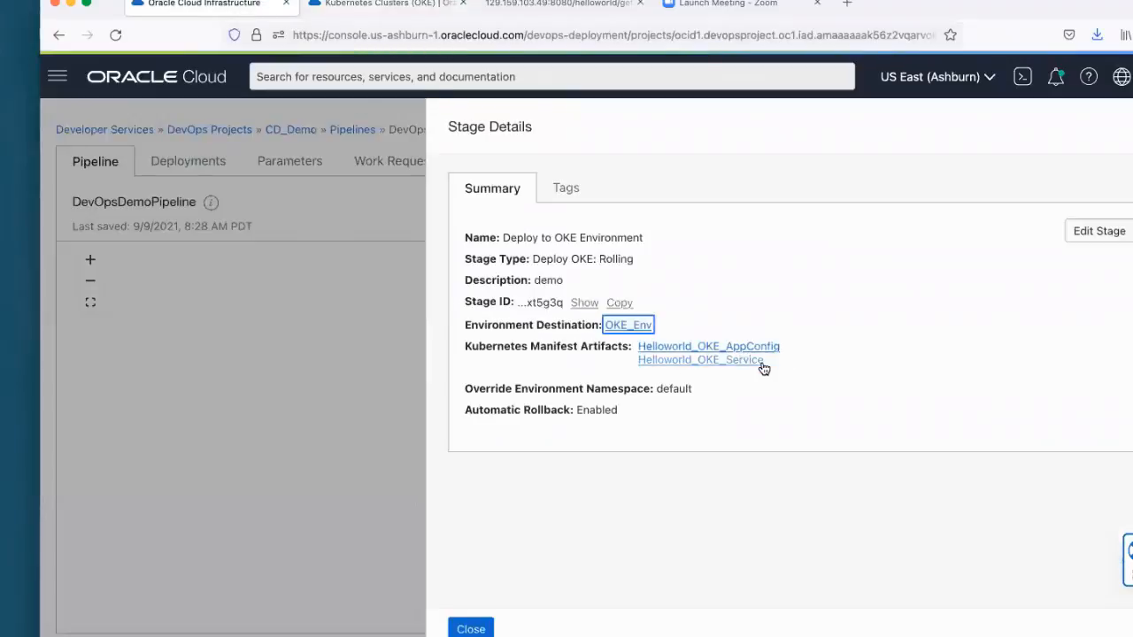
{"action": "left_click", "coordinate": [722, 346]}
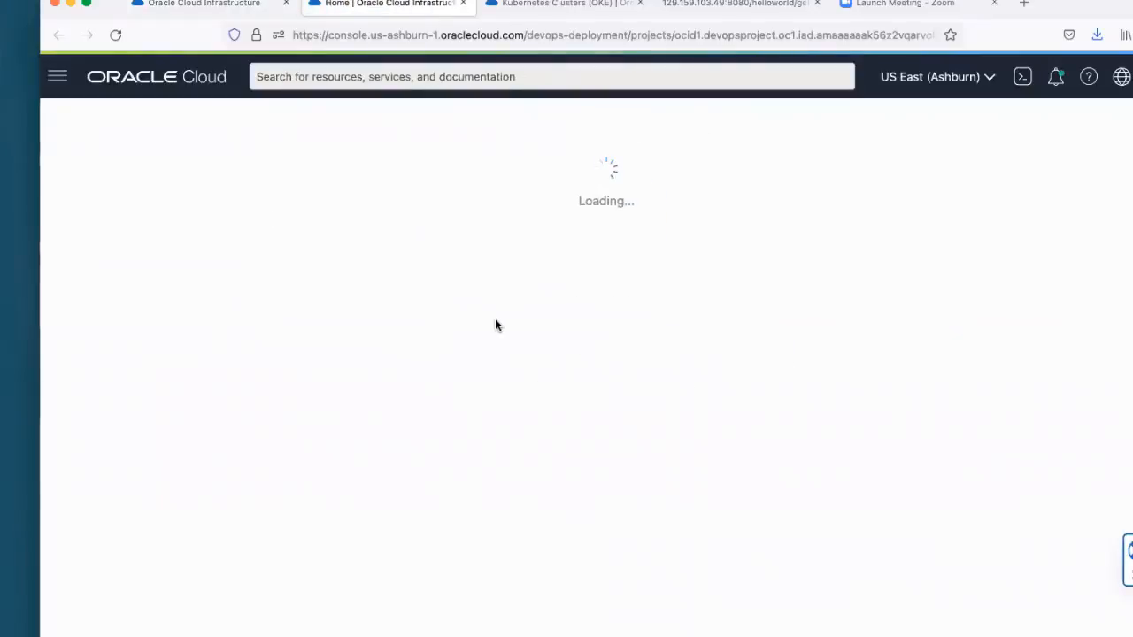
{"action": "scroll", "coordinate": [495, 322], "scroll_direction": "down", "scroll_amount": 3}
{"action": "scroll", "coordinate": [490, 328], "scroll_direction": "up", "scroll_amount": 2}
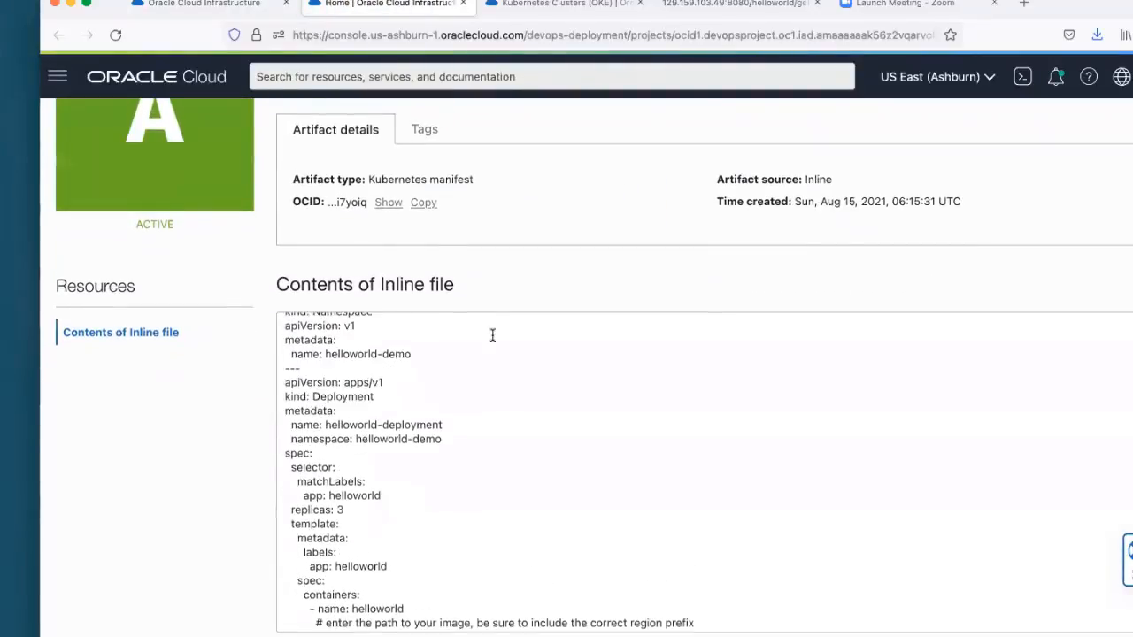
{"action": "scroll", "coordinate": [513, 286], "scroll_direction": "down", "scroll_amount": 1}
{"action": "scroll", "coordinate": [510, 264], "scroll_direction": "up", "scroll_amount": 1}
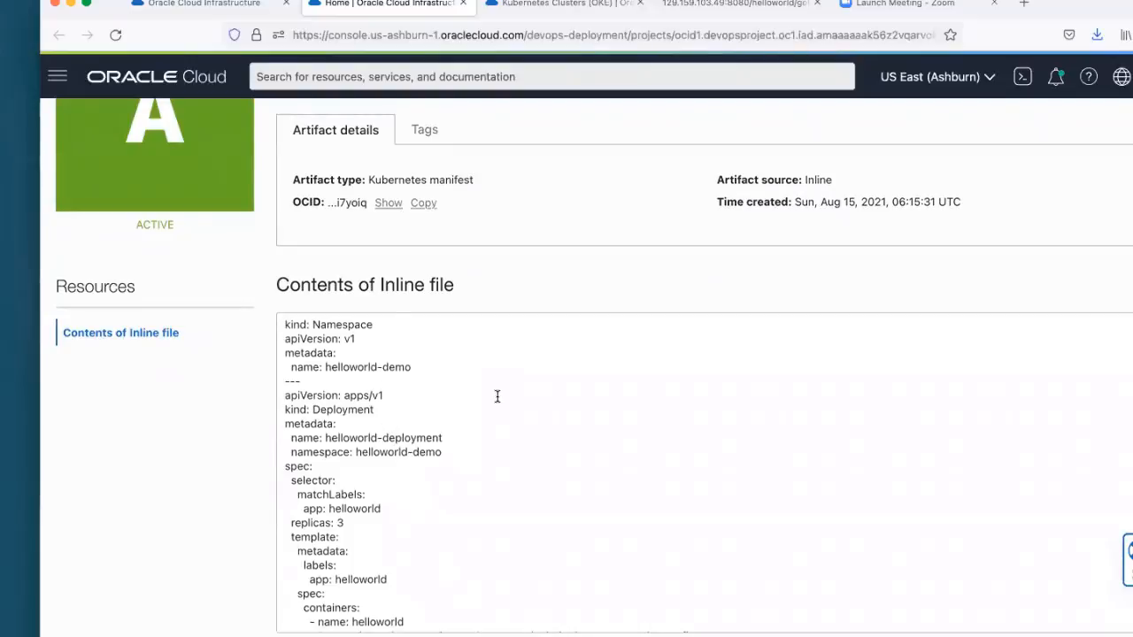
{"action": "scroll", "coordinate": [497, 397], "scroll_direction": "down", "scroll_amount": 2}
{"action": "scroll", "coordinate": [496, 396], "scroll_direction": "up", "scroll_amount": 2}
{"action": "scroll", "coordinate": [497, 397], "scroll_direction": "up", "scroll_amount": 2}
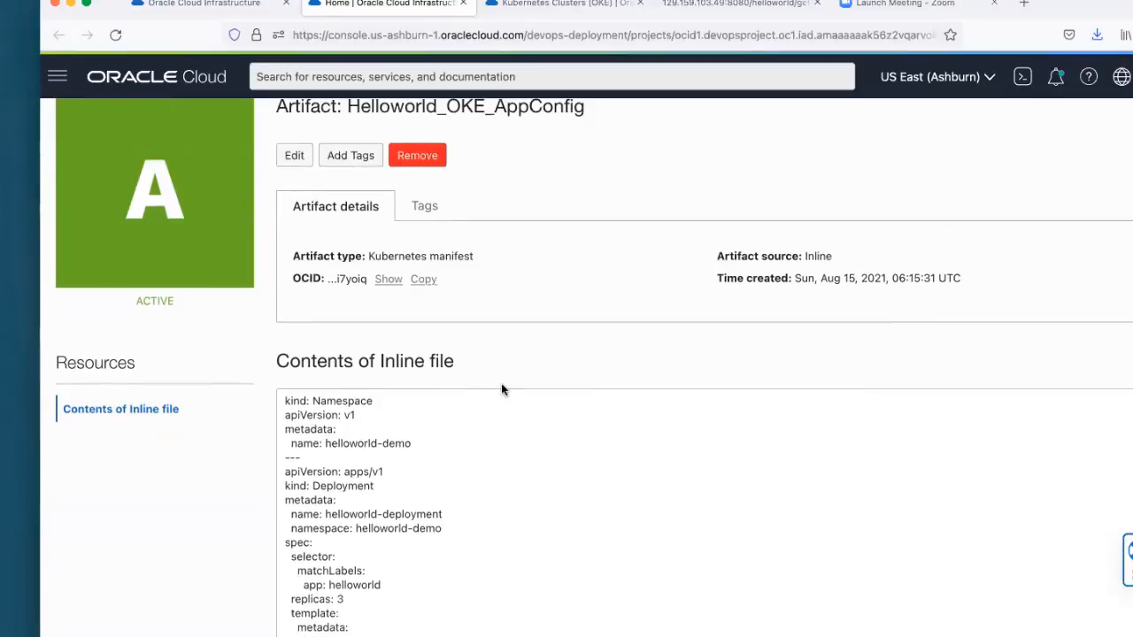
{"action": "scroll", "coordinate": [496, 545], "scroll_direction": "down", "scroll_amount": 4}
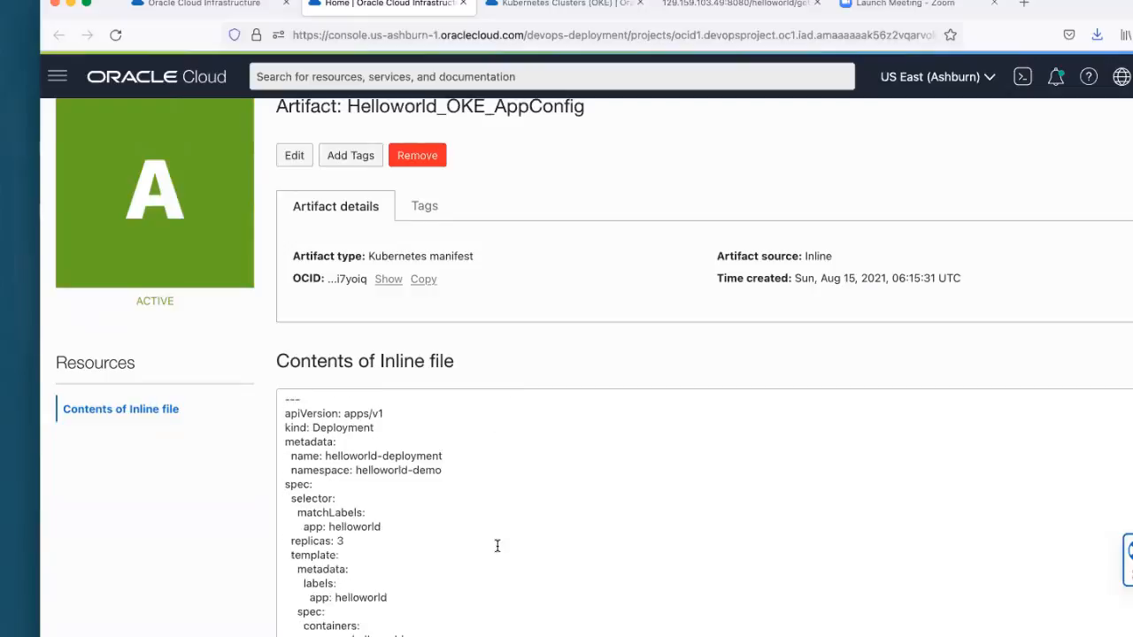
{"action": "scroll", "coordinate": [496, 545], "scroll_direction": "down", "scroll_amount": 1}
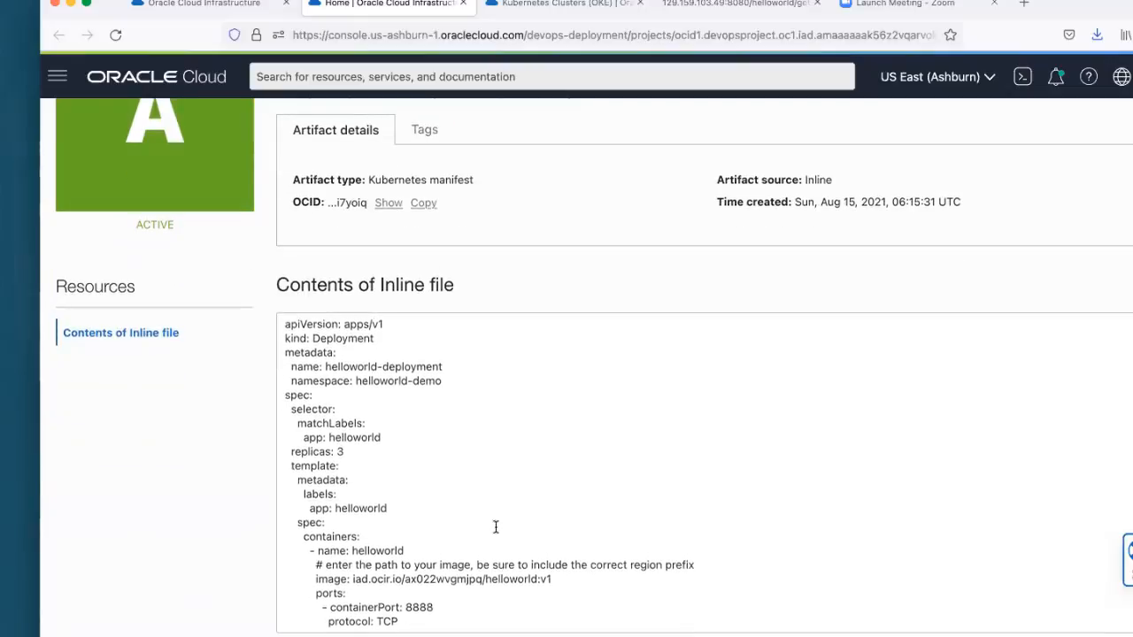
Step: Highlight the container image path in the Helloworld_OKE_AppConfig manifest
{"action": "left_click_drag", "start_coordinate": [351, 580], "coordinate": [556, 580]}
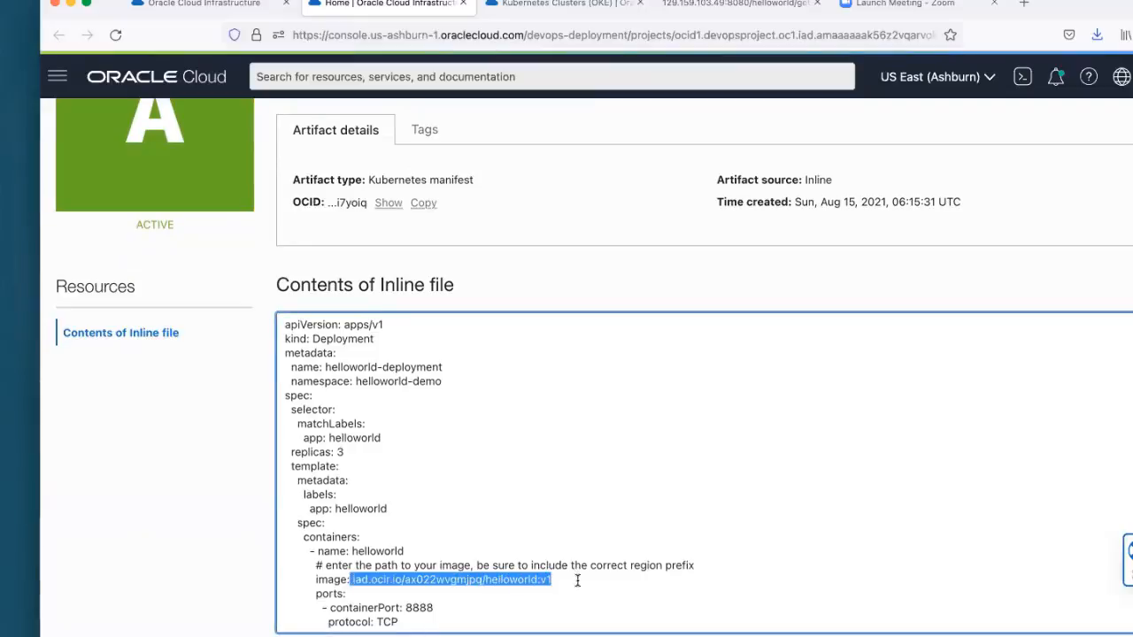
{"action": "left_click", "coordinate": [577, 580]}
{"action": "left_click_drag", "start_coordinate": [351, 580], "coordinate": [557, 581]}
{"action": "scroll", "coordinate": [542, 547], "scroll_direction": "up", "scroll_amount": 3}
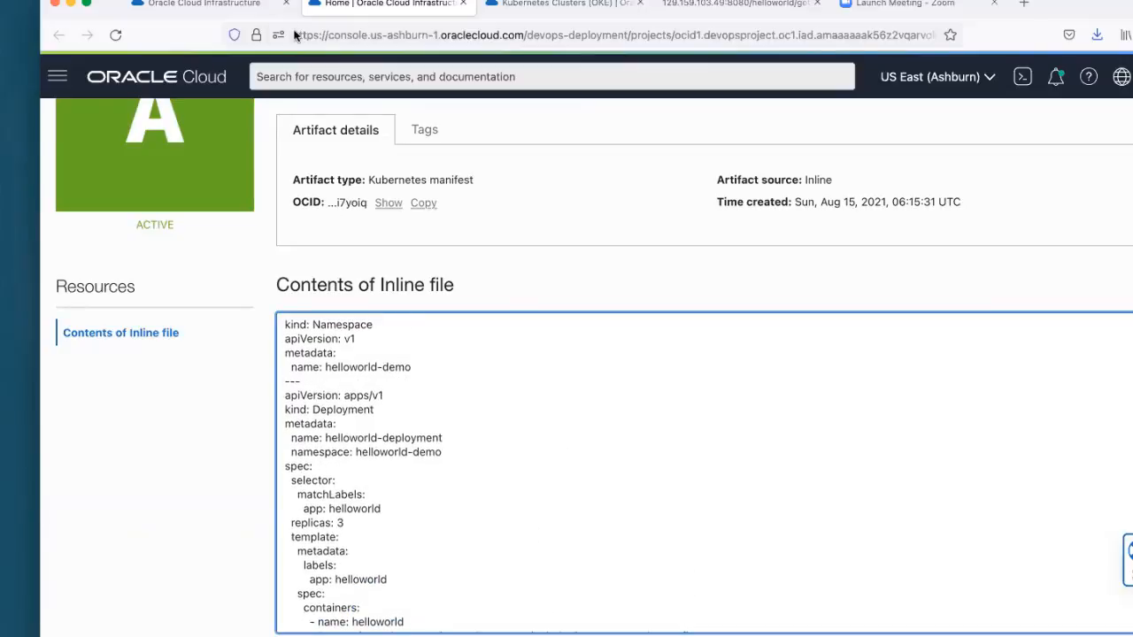
Step: Examine the status and log messages of the pipeline's deployment run, and return to the Helloworld_OKE_AppConfig artifact page
{"action": "left_click", "coordinate": [234, 5]}
{"action": "left_click", "coordinate": [373, 276]}
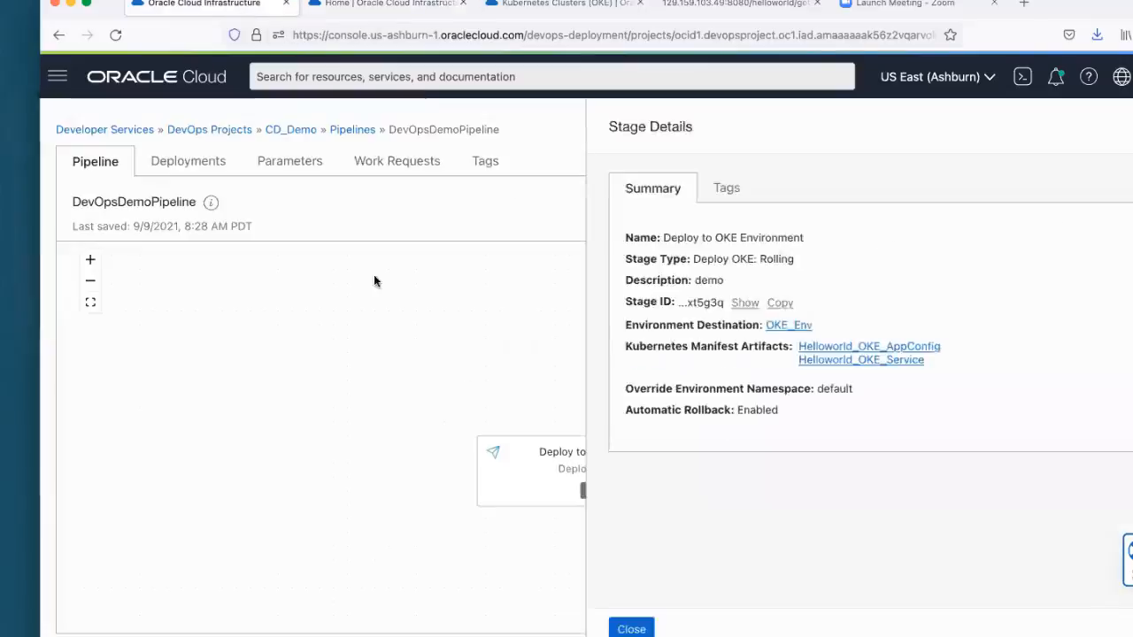
{"action": "left_click", "coordinate": [204, 161]}
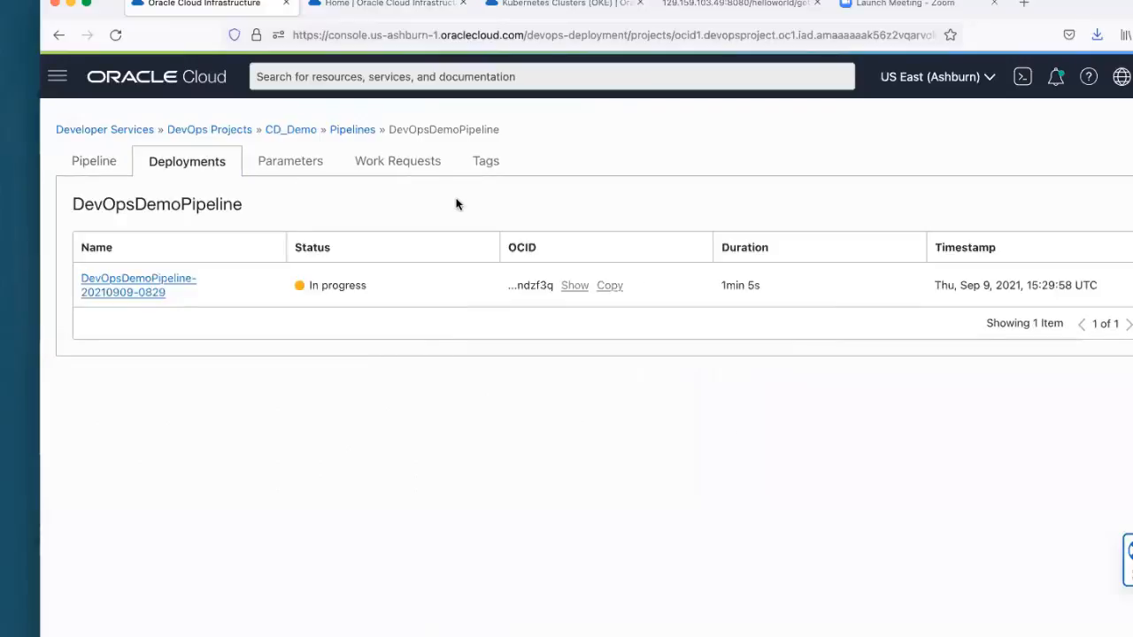
{"action": "left_click", "coordinate": [98, 282]}
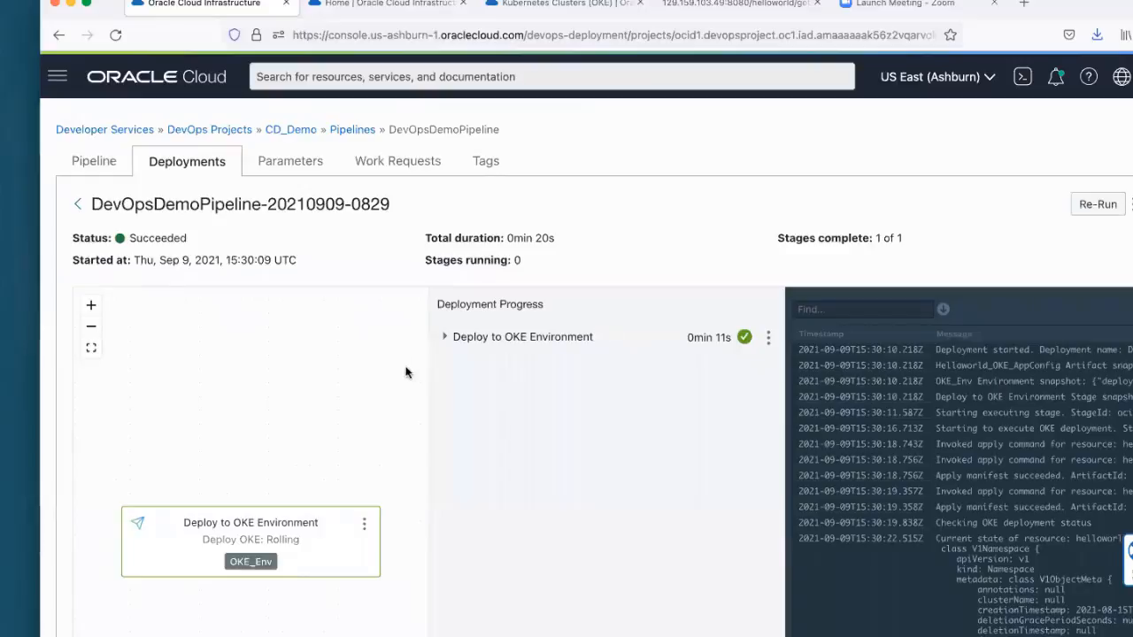
{"action": "scroll", "coordinate": [990, 443], "scroll_direction": "down", "scroll_amount": 1}
{"action": "scroll", "coordinate": [989, 442], "scroll_direction": "down", "scroll_amount": 10}
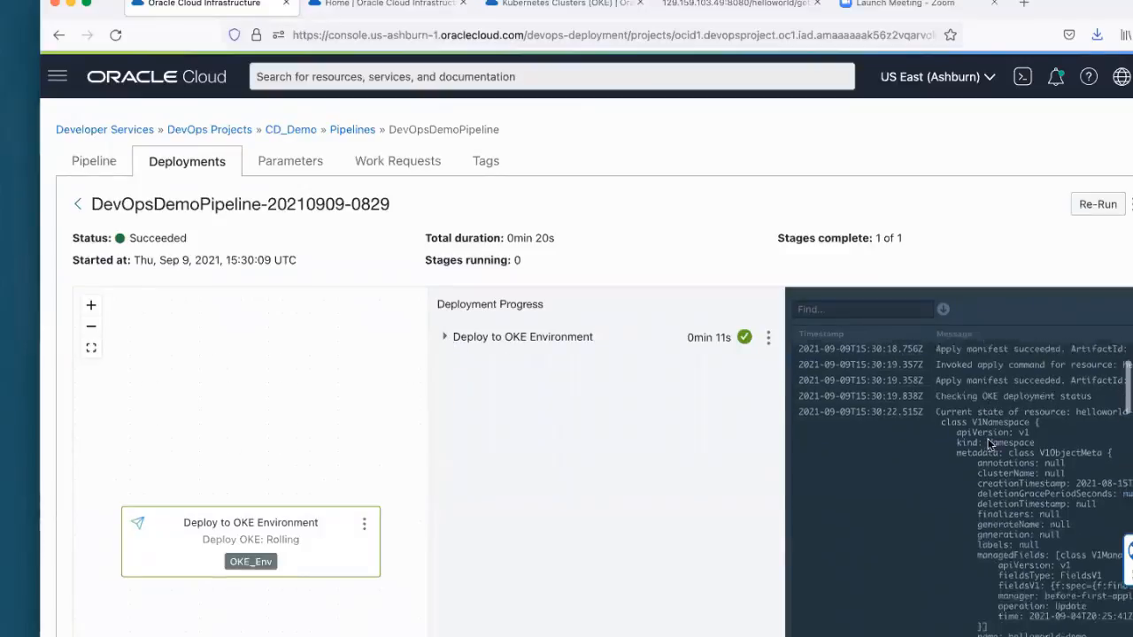
{"action": "scroll", "coordinate": [991, 440], "scroll_direction": "down", "scroll_amount": 3}
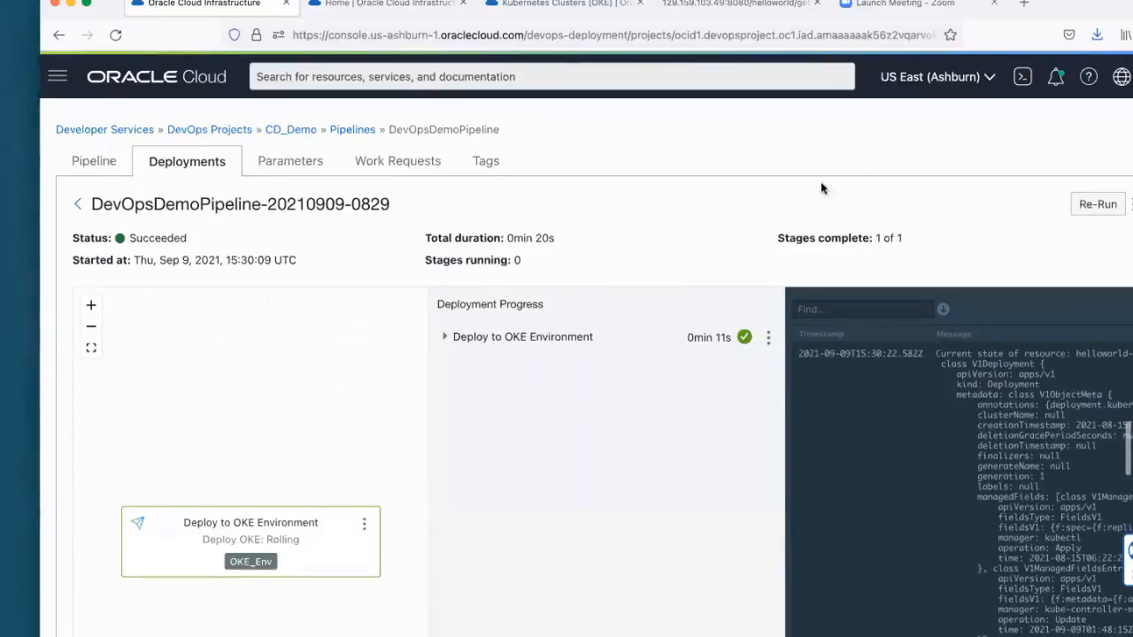
{"action": "left_click", "coordinate": [374, 5]}
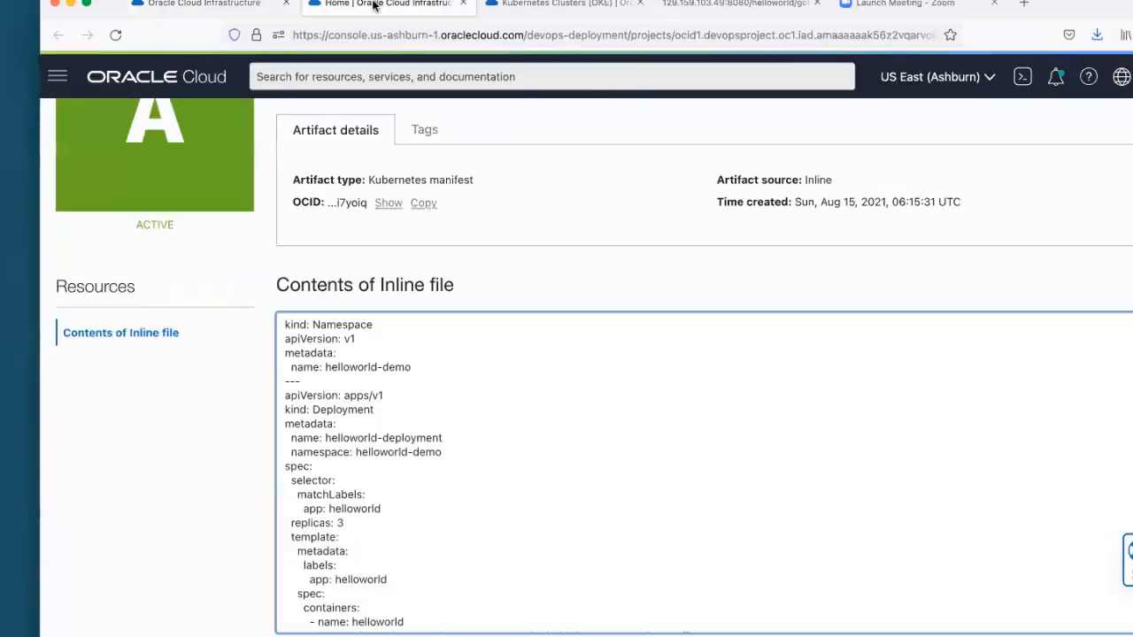
Step: Copy the public-endpoint kubeconfig creation command from the OKE cluster's Local Access instructions
{"action": "left_click", "coordinate": [567, 7]}
{"action": "scroll", "coordinate": [552, 242], "scroll_direction": "down", "scroll_amount": 4}
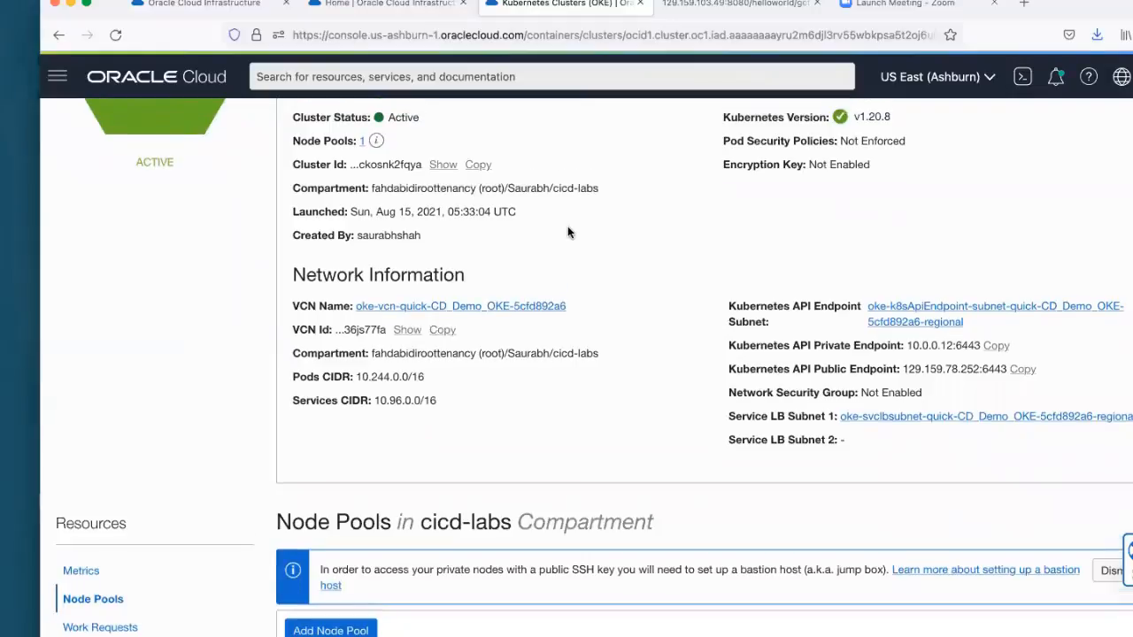
{"action": "scroll", "coordinate": [567, 228], "scroll_direction": "up", "scroll_amount": 5}
{"action": "left_click", "coordinate": [337, 215]}
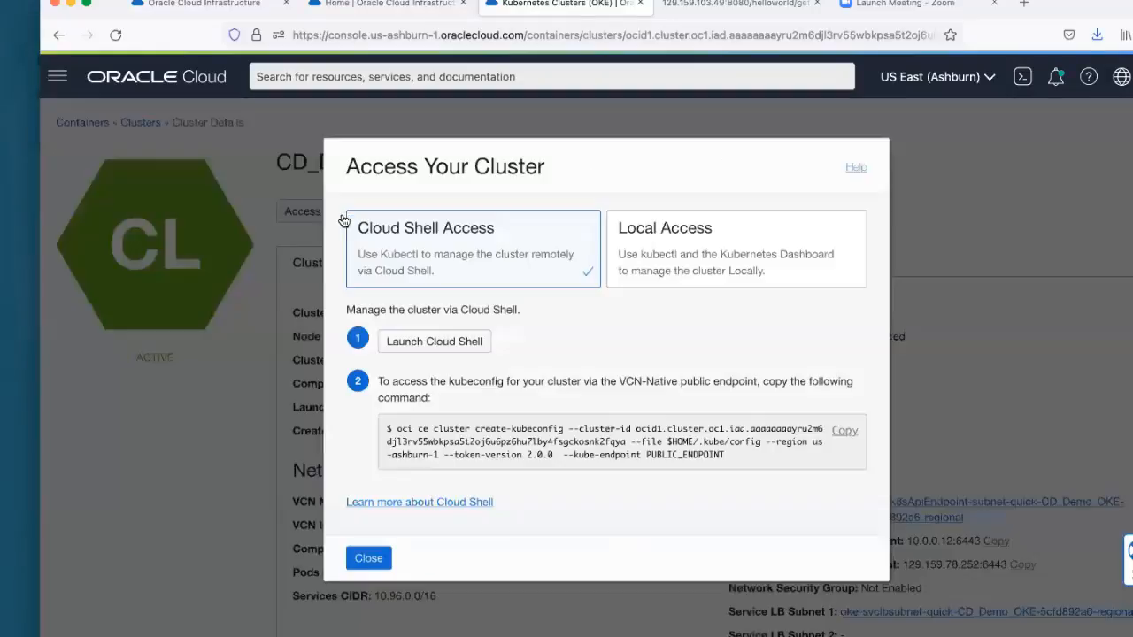
{"action": "left_click", "coordinate": [740, 279]}
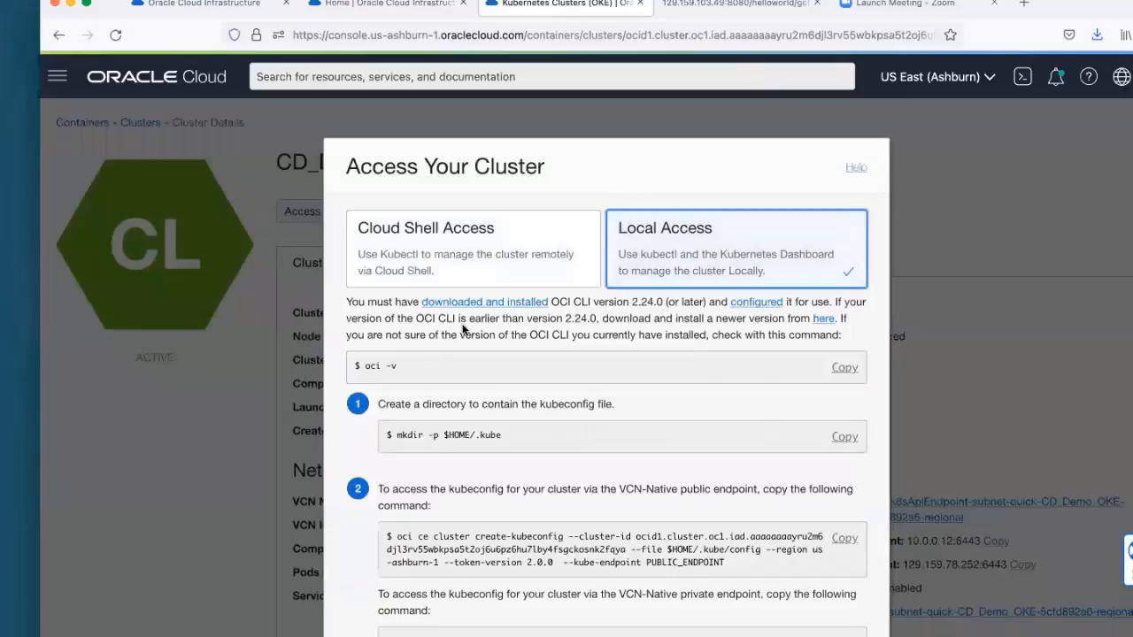
{"action": "scroll", "coordinate": [577, 299], "scroll_direction": "down", "scroll_amount": 5}
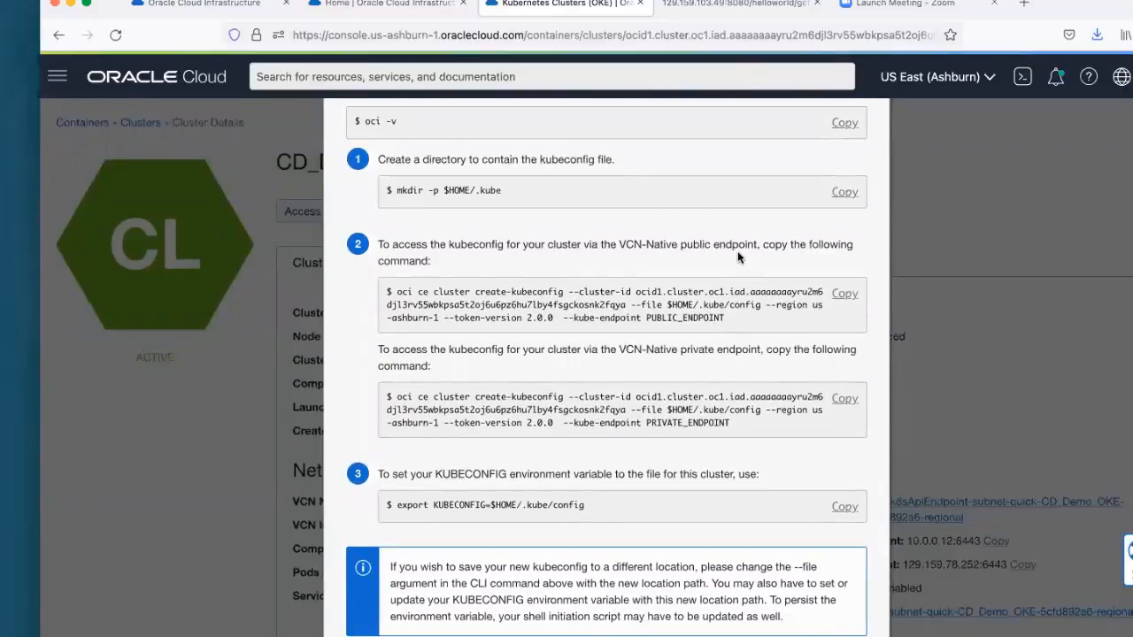
{"action": "left_click", "coordinate": [845, 293]}
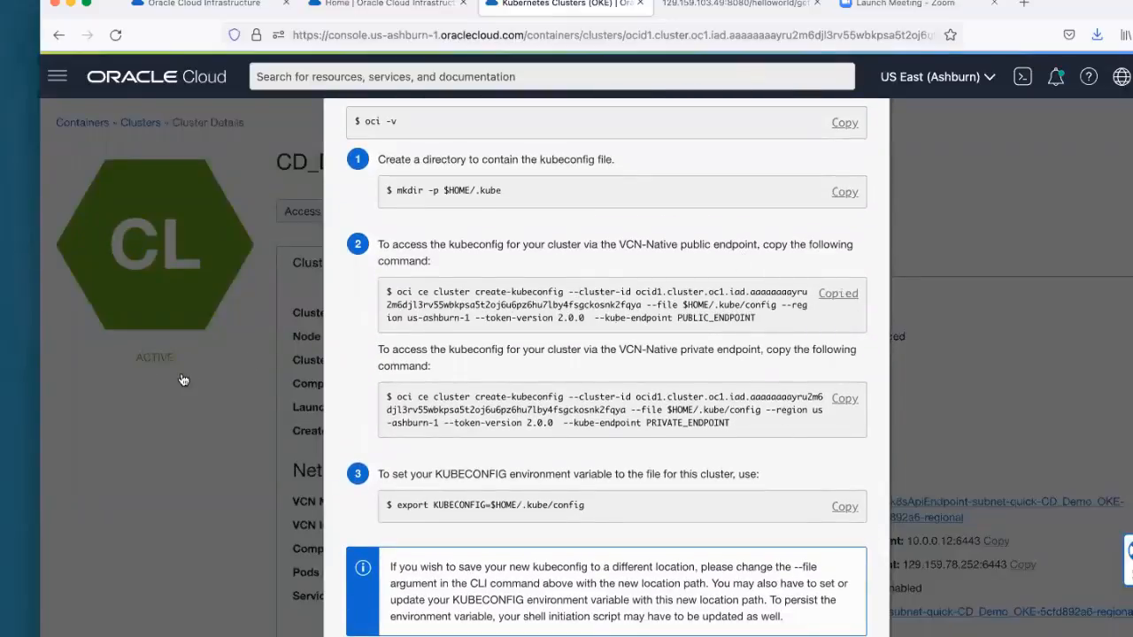
Step: Switch to the terminal, delete ~/.kube/config and generate a new kubeconfig with the copied oci ce cluster create-kubeconfig command
{"action": "key", "text": "super+Tab"}
{"action": "left_click", "coordinate": [717, 312]}
{"action": "key", "text": "super+Tab"}
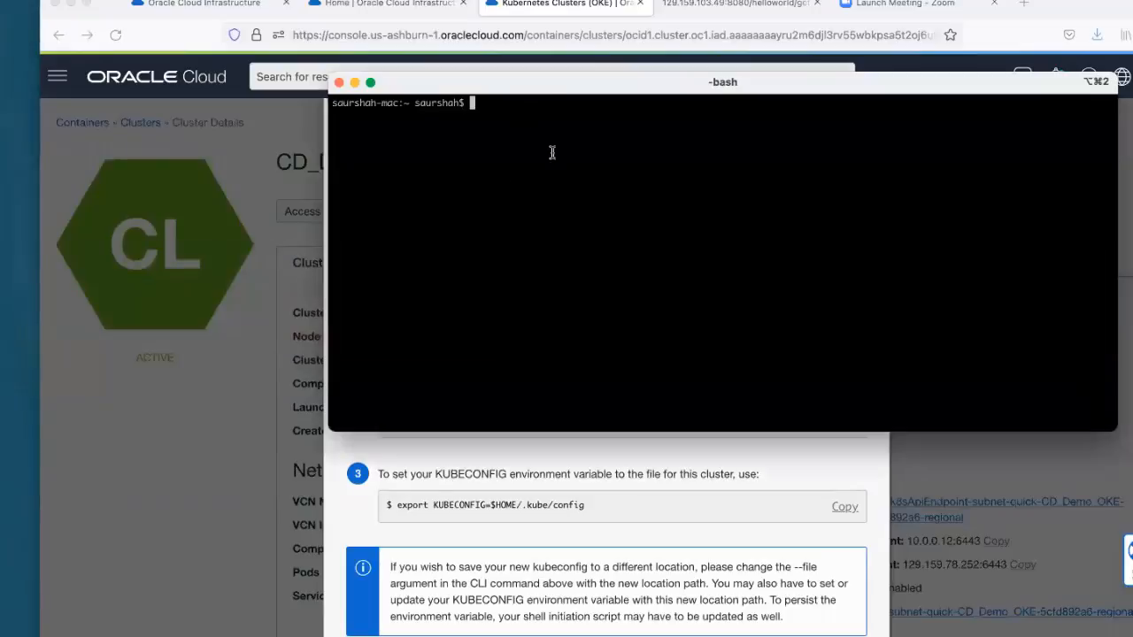
{"action": "type", "text": "rm ~/.kube/config"}
{"action": "key", "text": "Return"}
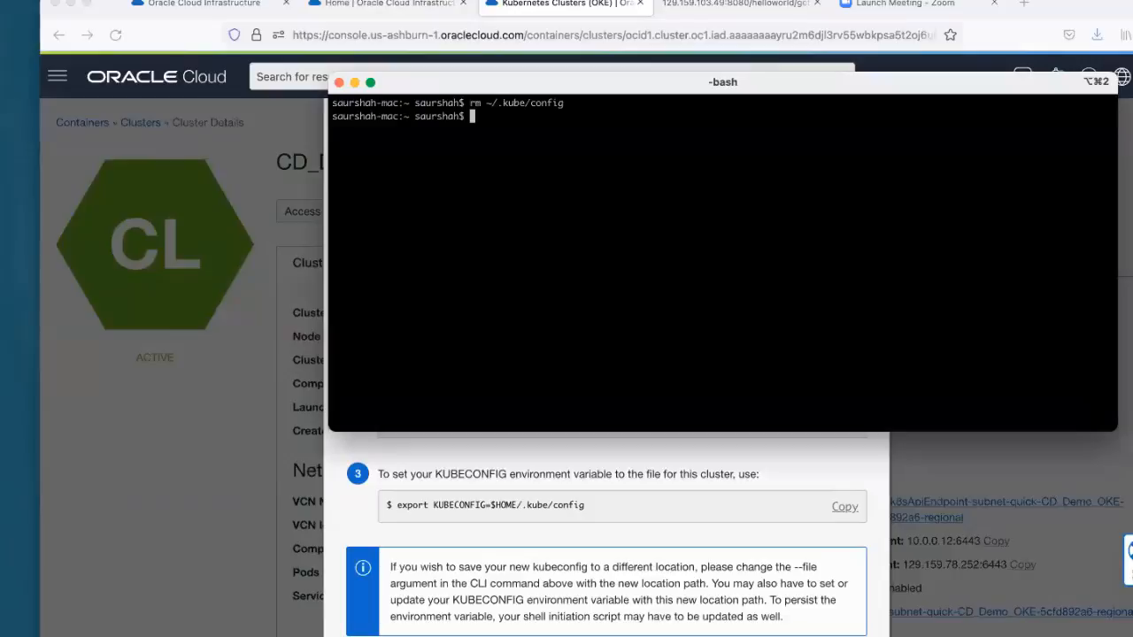
{"action": "key", "text": "super+v"}
{"action": "key", "text": "Return"}
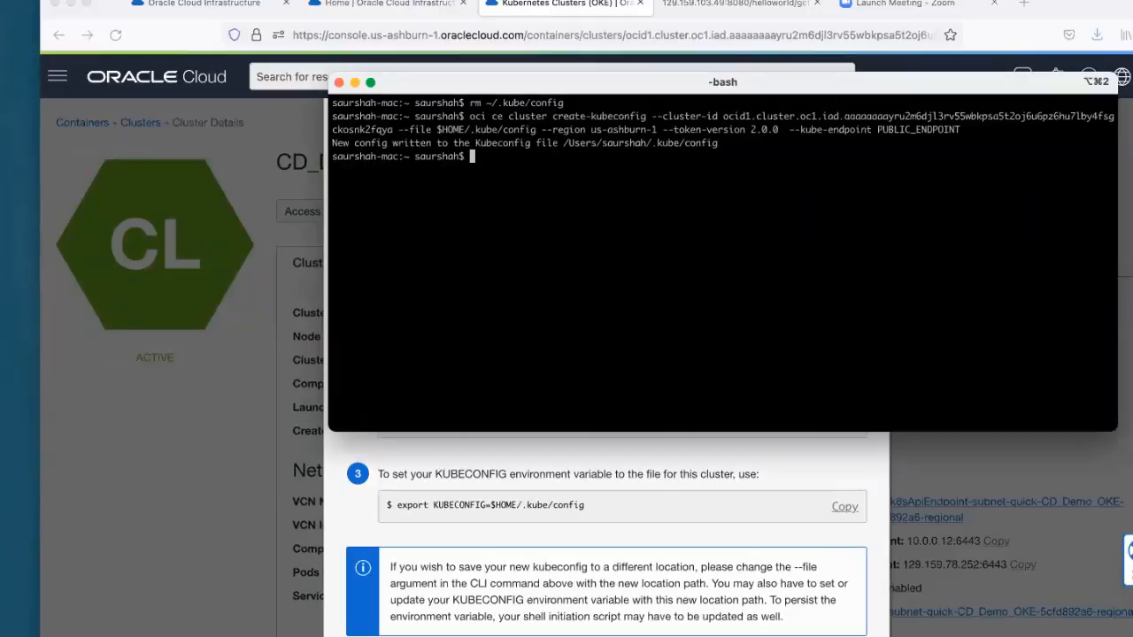
Step: List the cluster's services by running kubectl get services --all-namespaces
{"action": "key", "text": "ctrl+r"}
{"action": "type", "text": "kubectl"}
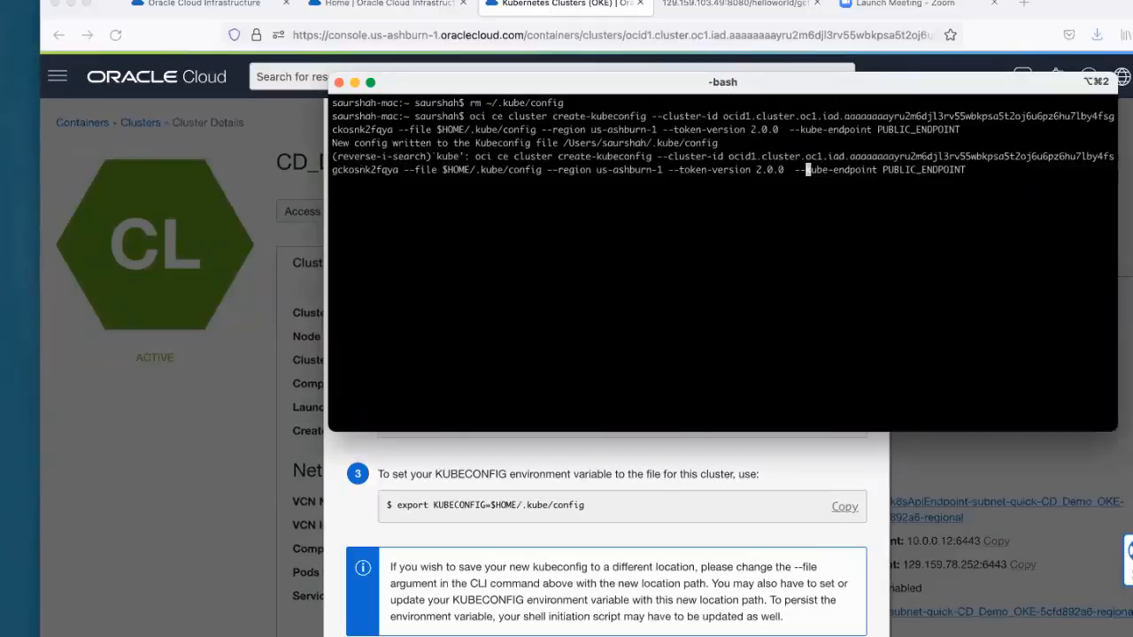
{"action": "key", "text": "Return"}
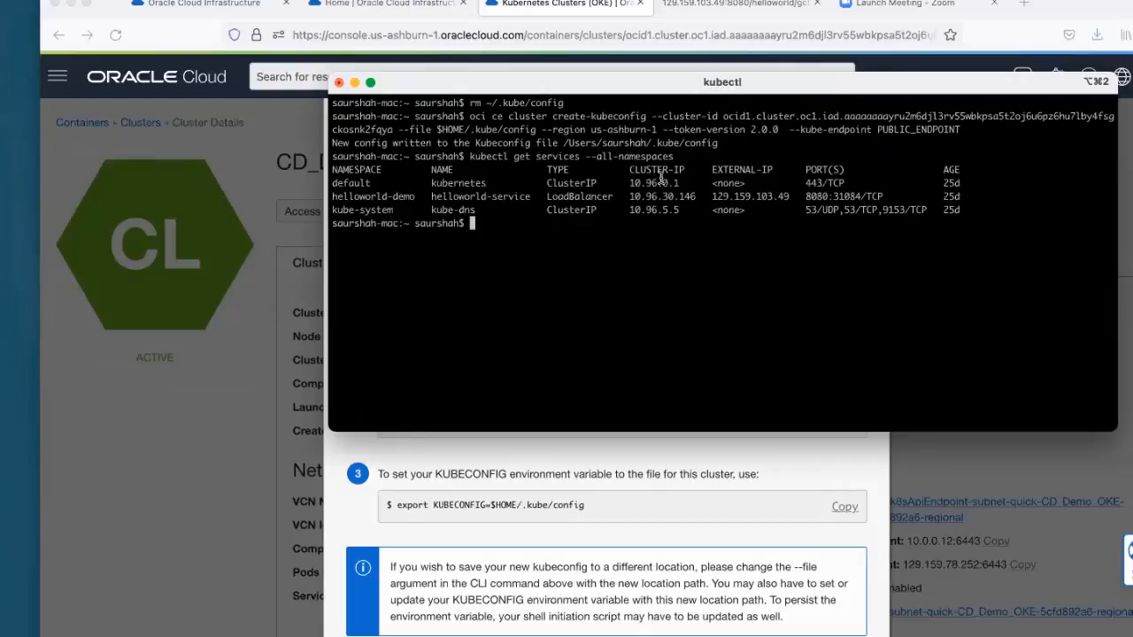
Step: Point out the helloworld-demo namespace and service type in the output, and select the external IP of helloworld-service
{"action": "left_click_drag", "start_coordinate": [414, 199], "coordinate": [341, 200]}
{"action": "double_click", "coordinate": [526, 244]}
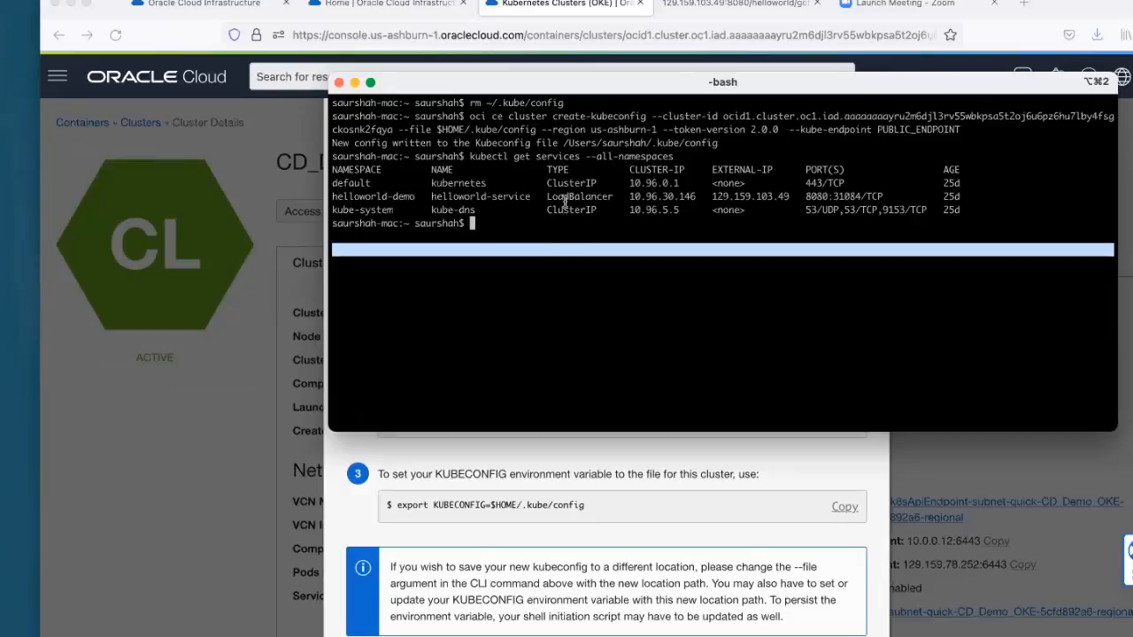
{"action": "left_click", "coordinate": [564, 202]}
{"action": "double_click", "coordinate": [571, 197]}
{"action": "left_click", "coordinate": [620, 227]}
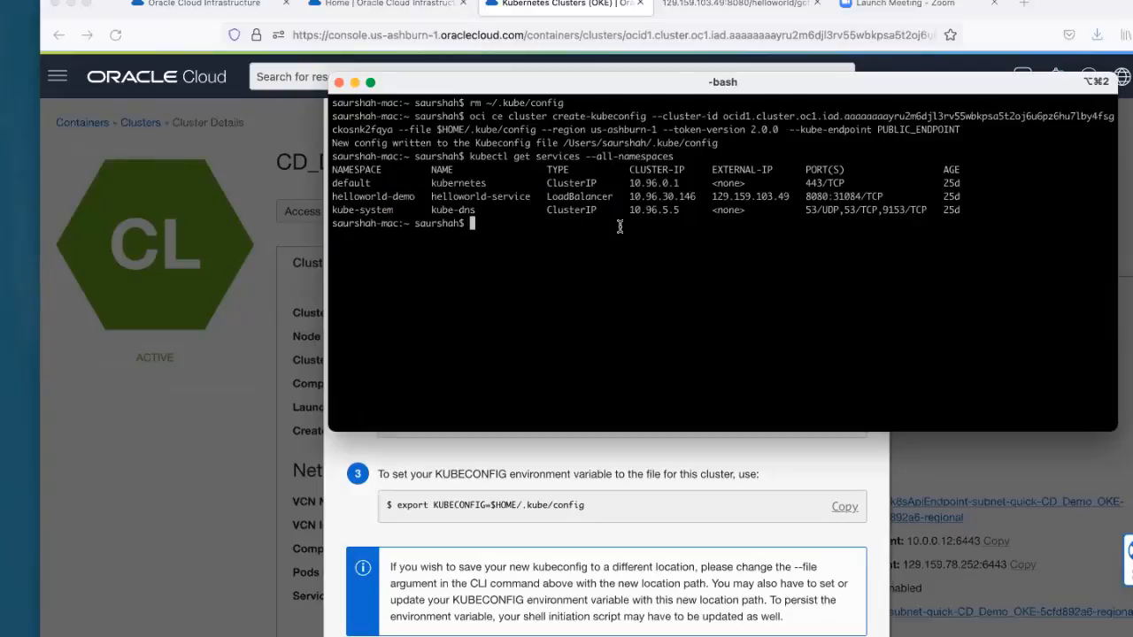
{"action": "left_click_drag", "start_coordinate": [630, 196], "coordinate": [786, 194]}
{"action": "double_click", "coordinate": [694, 220]}
{"action": "left_click", "coordinate": [715, 197]}
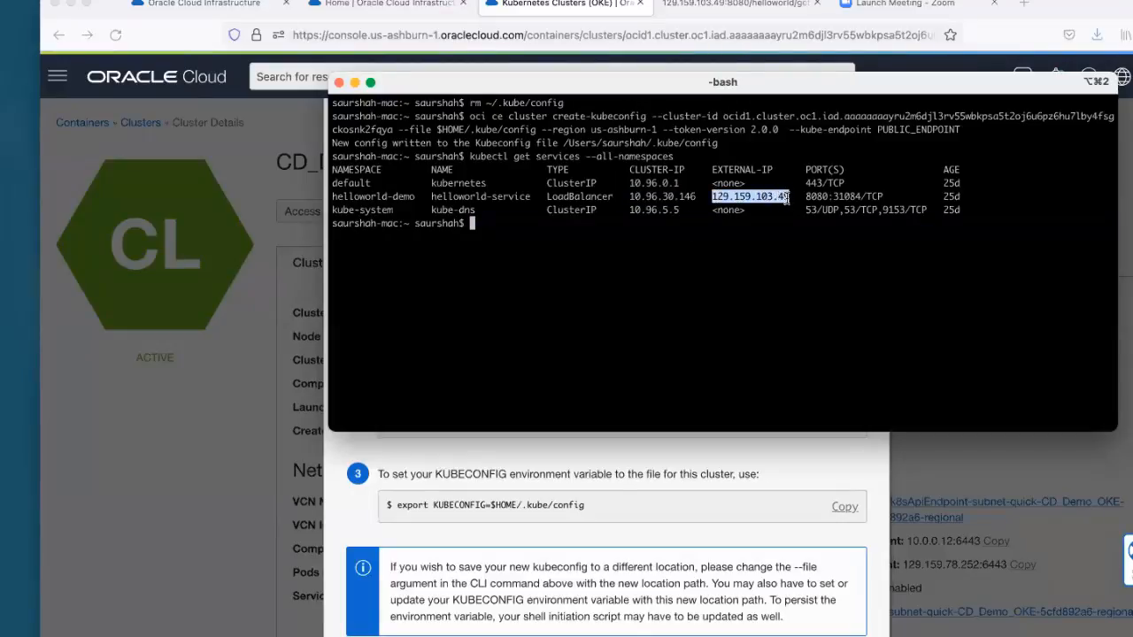
Step: Load 129.159.103.49:8080/helloworld/getVersion in the browser to check the deployed application's version
{"action": "left_click", "coordinate": [746, 7]}
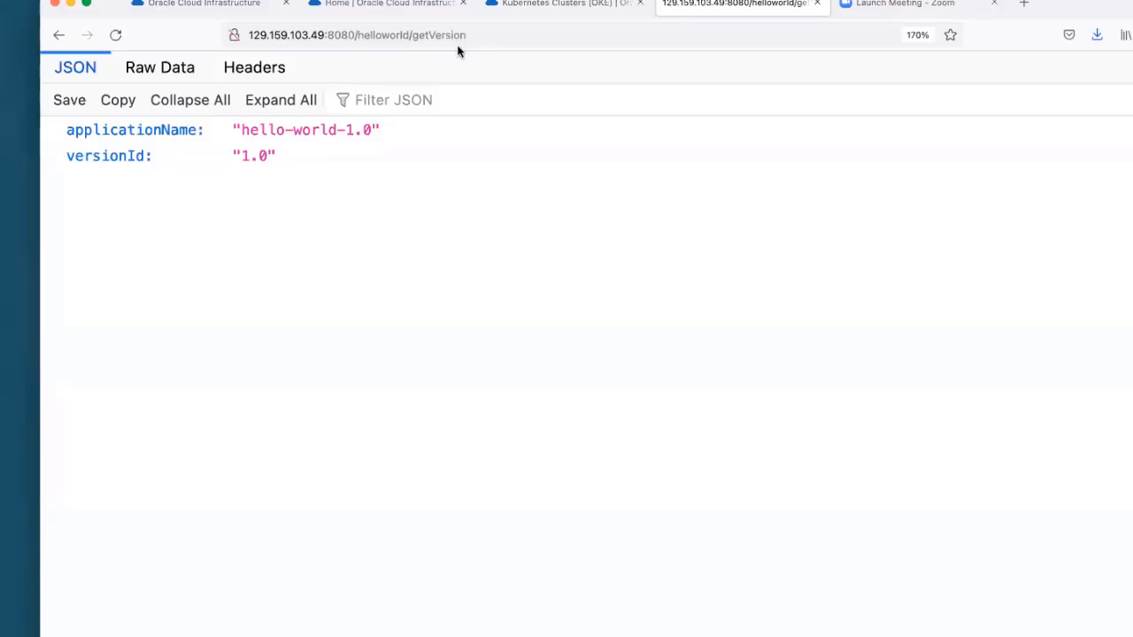
{"action": "double_click", "coordinate": [278, 36]}
{"action": "left_click_drag", "start_coordinate": [328, 36], "coordinate": [241, 40]}
{"action": "key", "text": "super+v"}
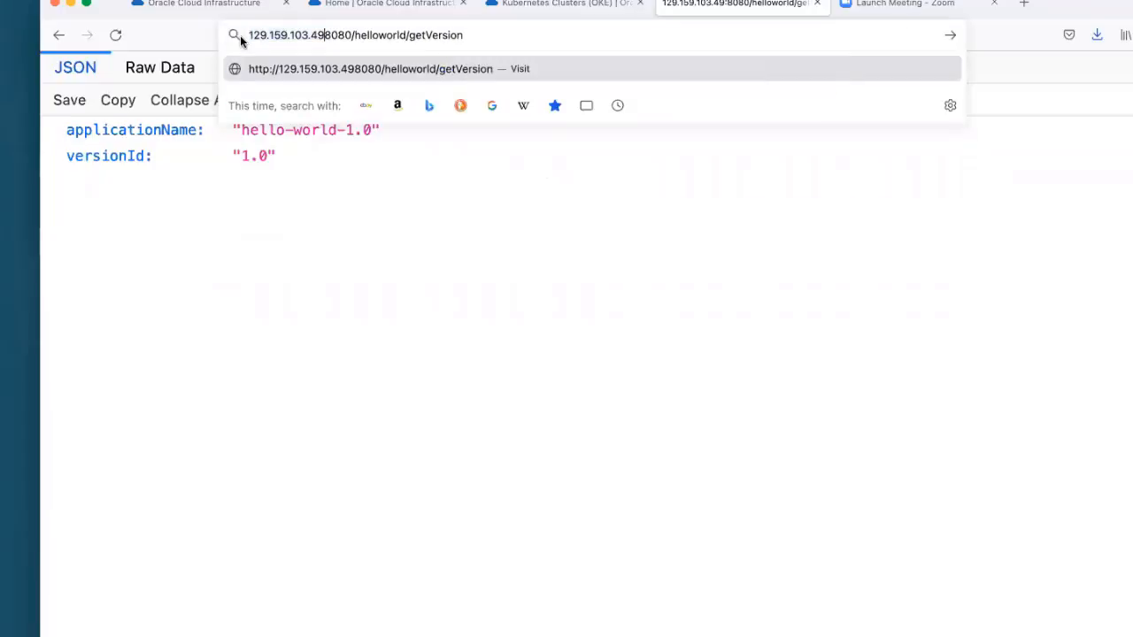
{"action": "type", "text": ":"}
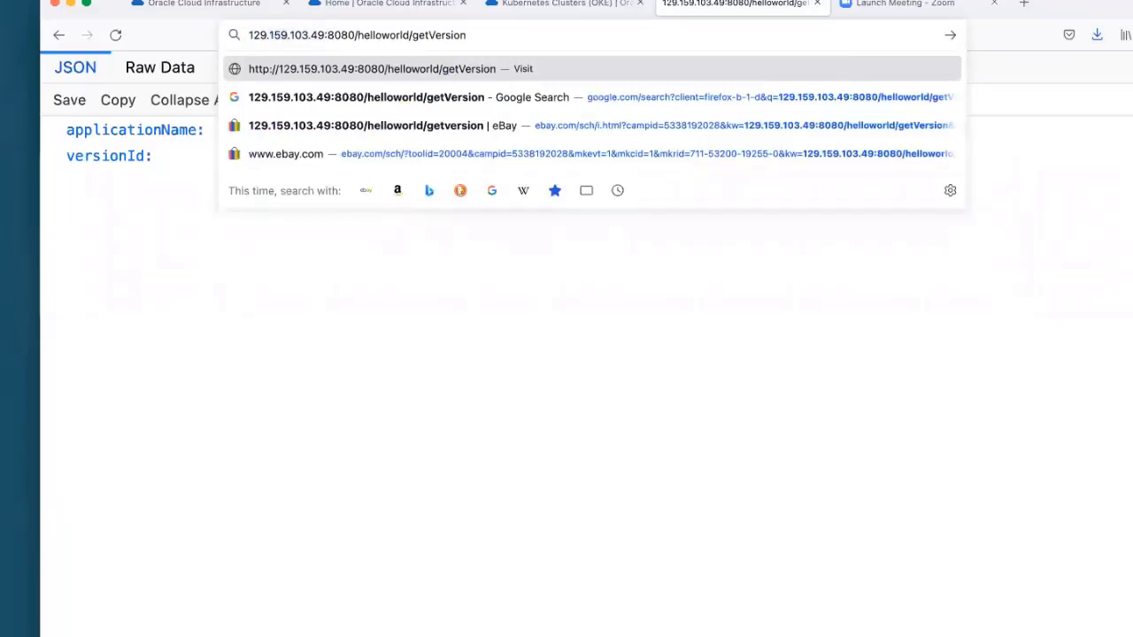
{"action": "key", "text": "Return"}
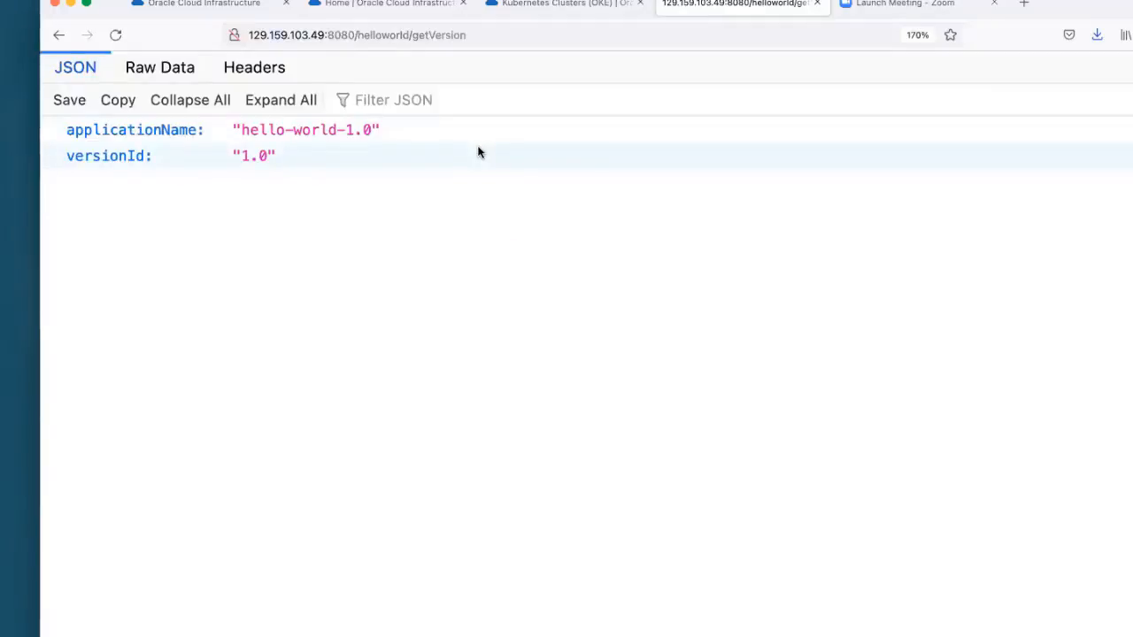
Step: Return to the DevOpsDemoPipeline deployment page, go to the CD_Demo pipelines list and open the Helloworld_IG pipeline
{"action": "left_click", "coordinate": [585, 6]}
{"action": "left_click", "coordinate": [728, 16]}
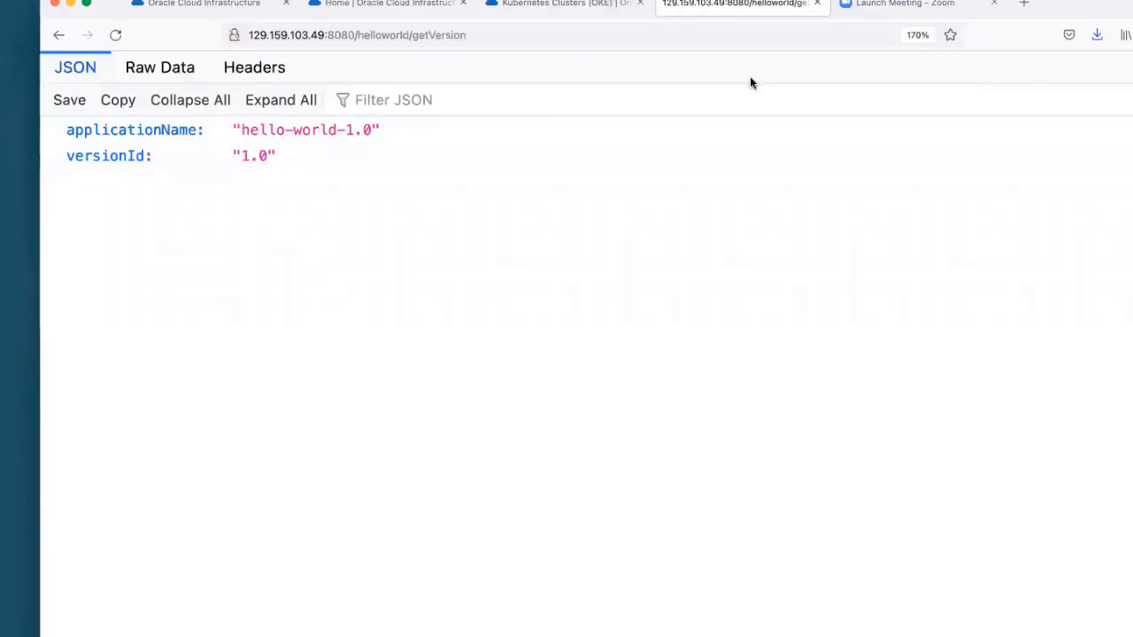
{"action": "left_click", "coordinate": [566, 6]}
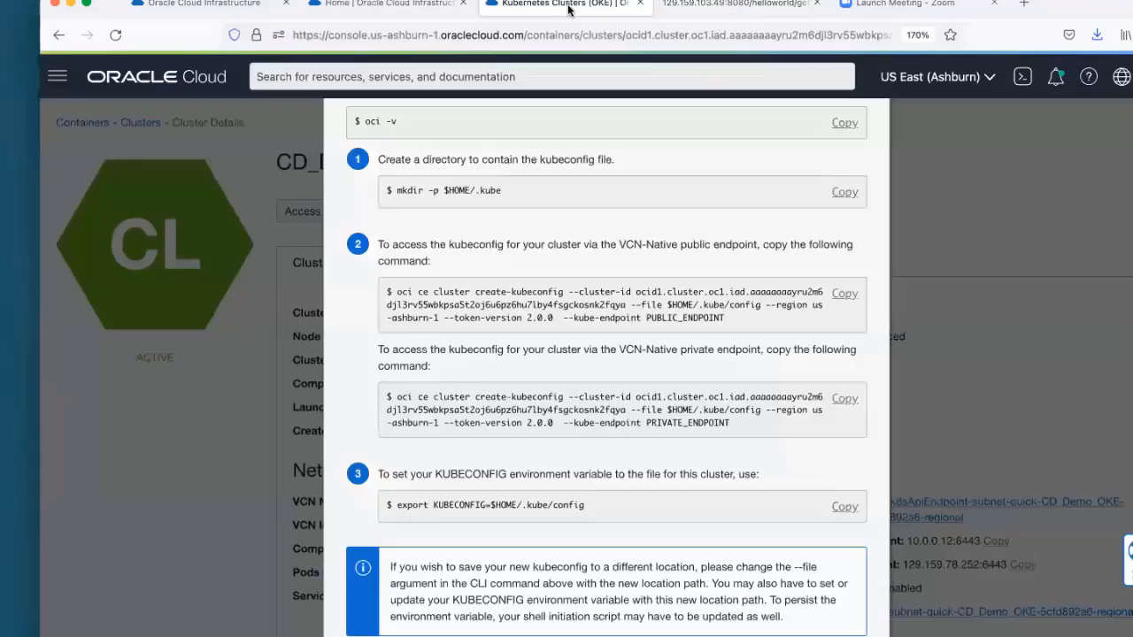
{"action": "left_click", "coordinate": [373, 7]}
{"action": "left_click", "coordinate": [208, 6]}
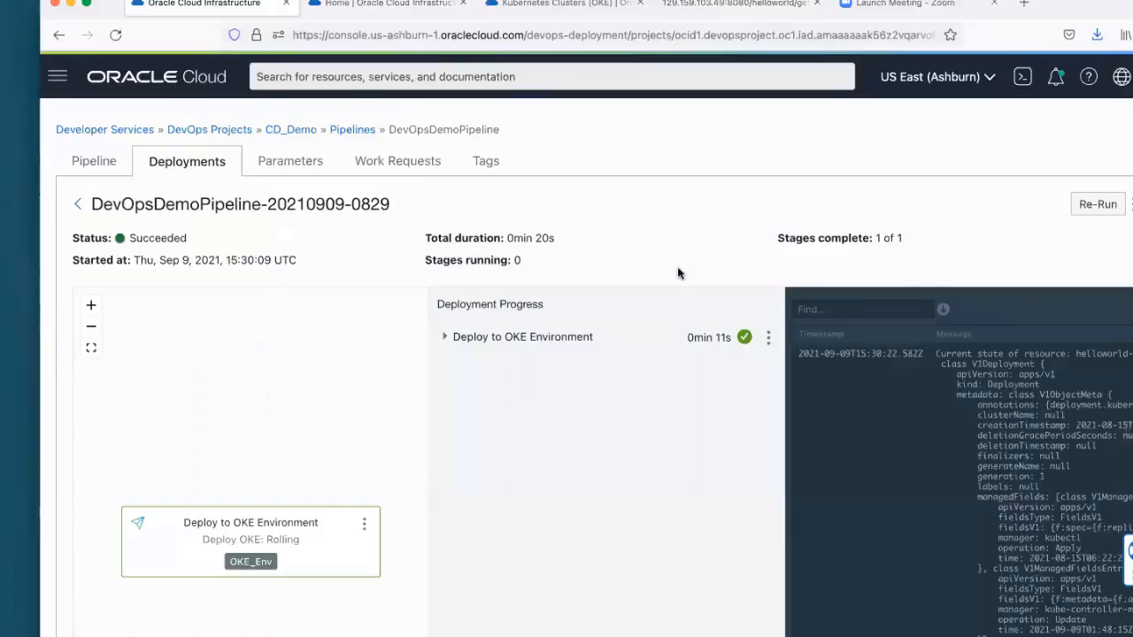
{"action": "left_click", "coordinate": [351, 133]}
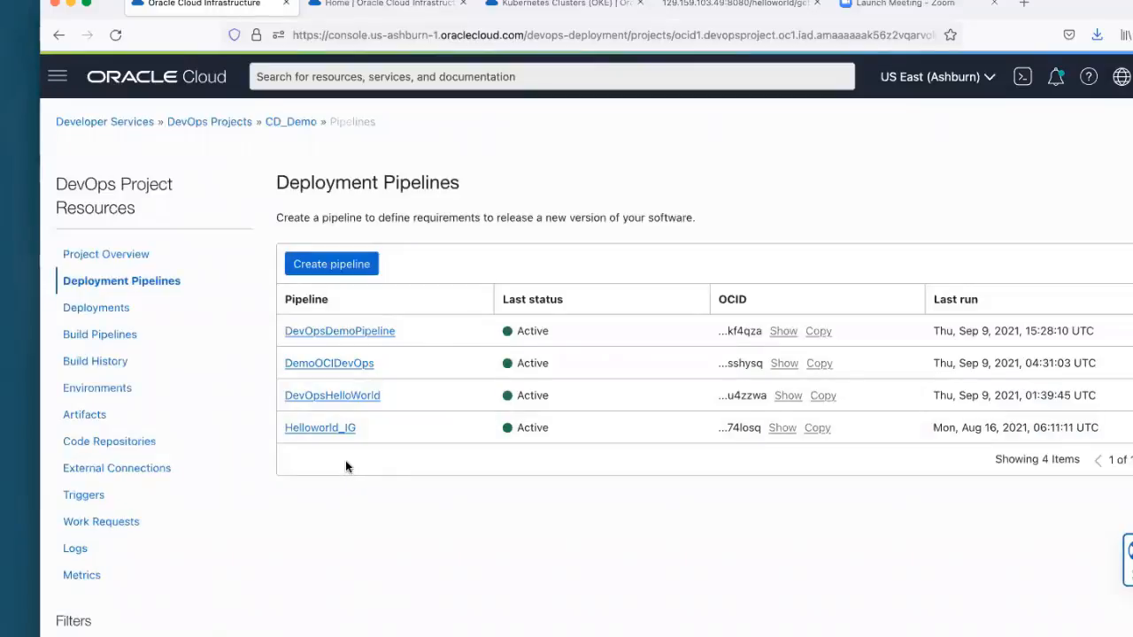
{"action": "left_click", "coordinate": [336, 432]}
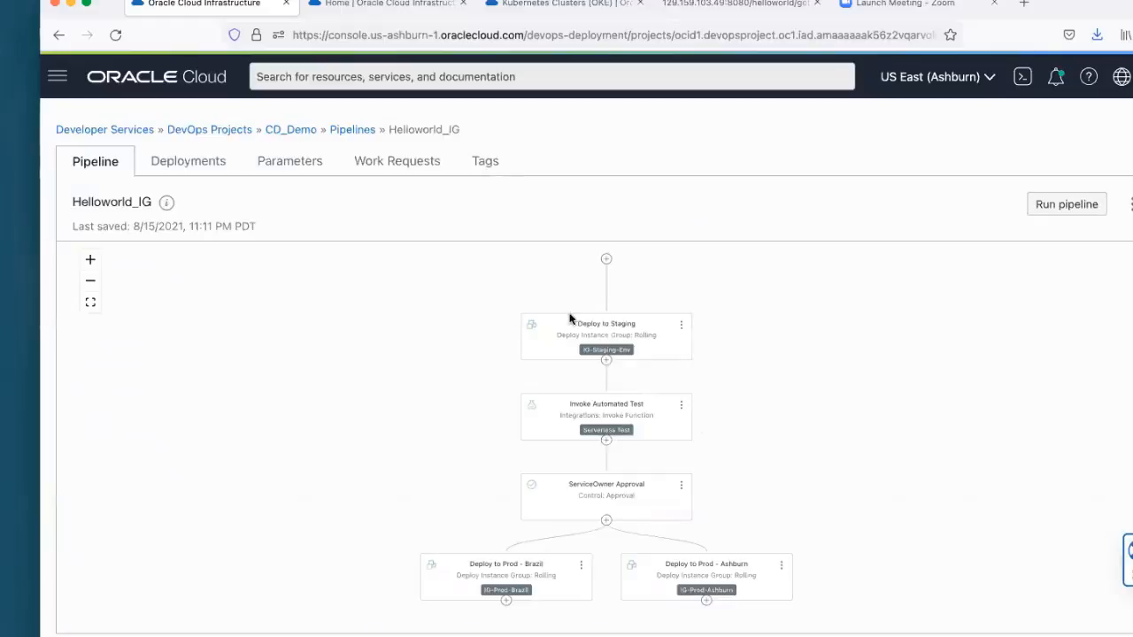
Step: Examine the Helloworld_IG pipeline's stages from Deploy to Staging through the automated test and approval to the parallel production deployments
{"action": "left_click", "coordinate": [88, 262]}
{"action": "scroll", "coordinate": [398, 362], "scroll_direction": "up", "scroll_amount": 4}
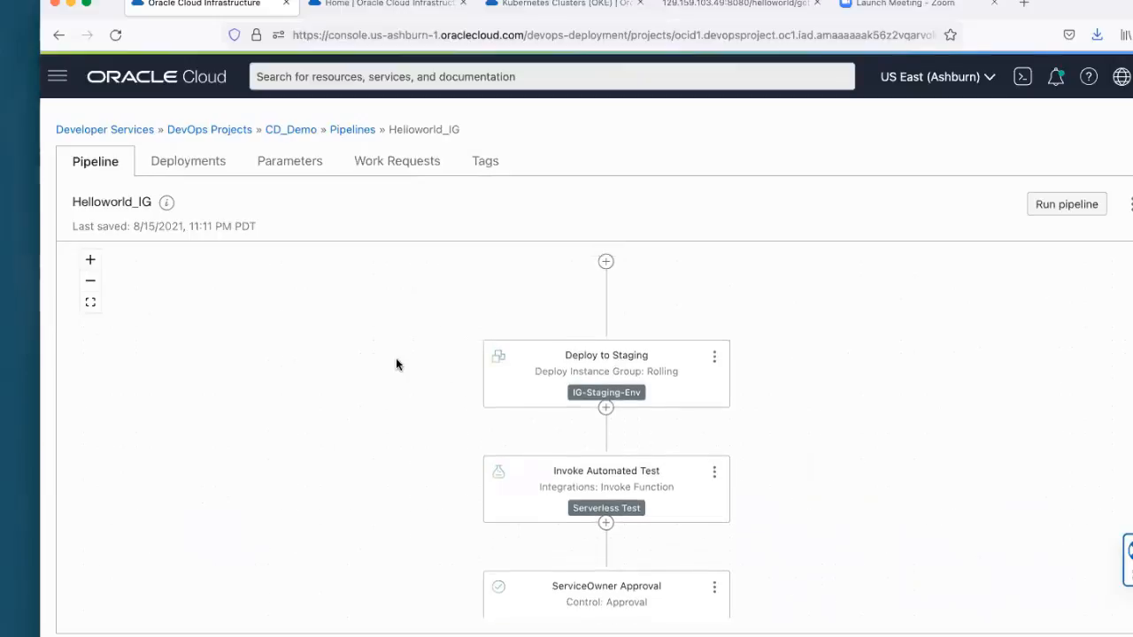
{"action": "scroll", "coordinate": [994, 383], "scroll_direction": "down", "scroll_amount": 1}
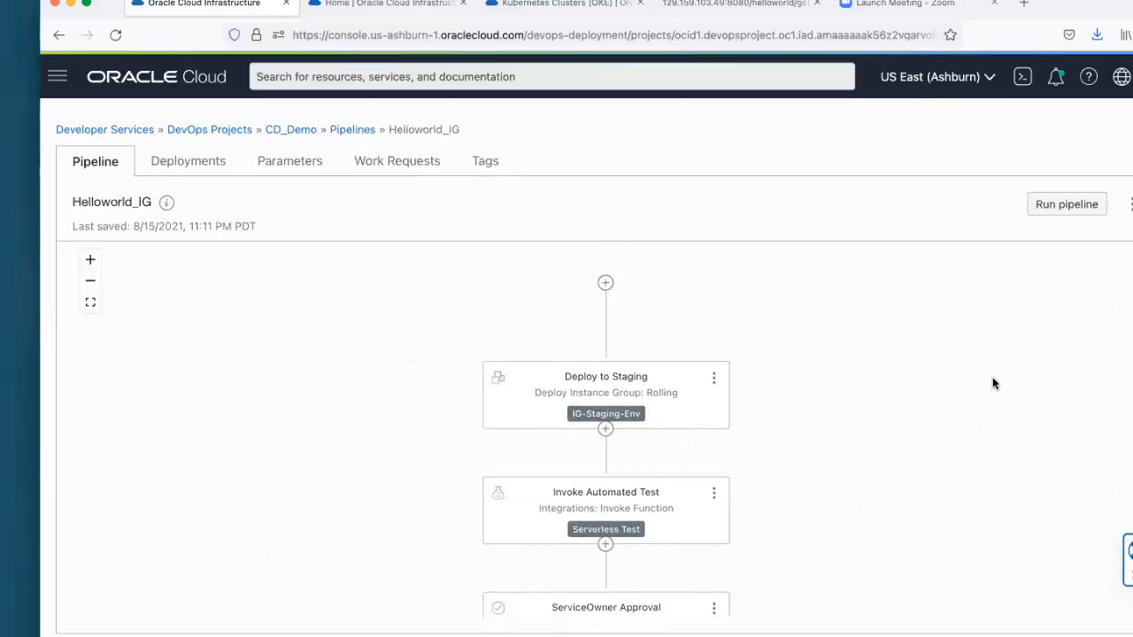
{"action": "scroll", "coordinate": [832, 418], "scroll_direction": "down", "scroll_amount": 1}
{"action": "scroll", "coordinate": [839, 403], "scroll_direction": "down", "scroll_amount": 1}
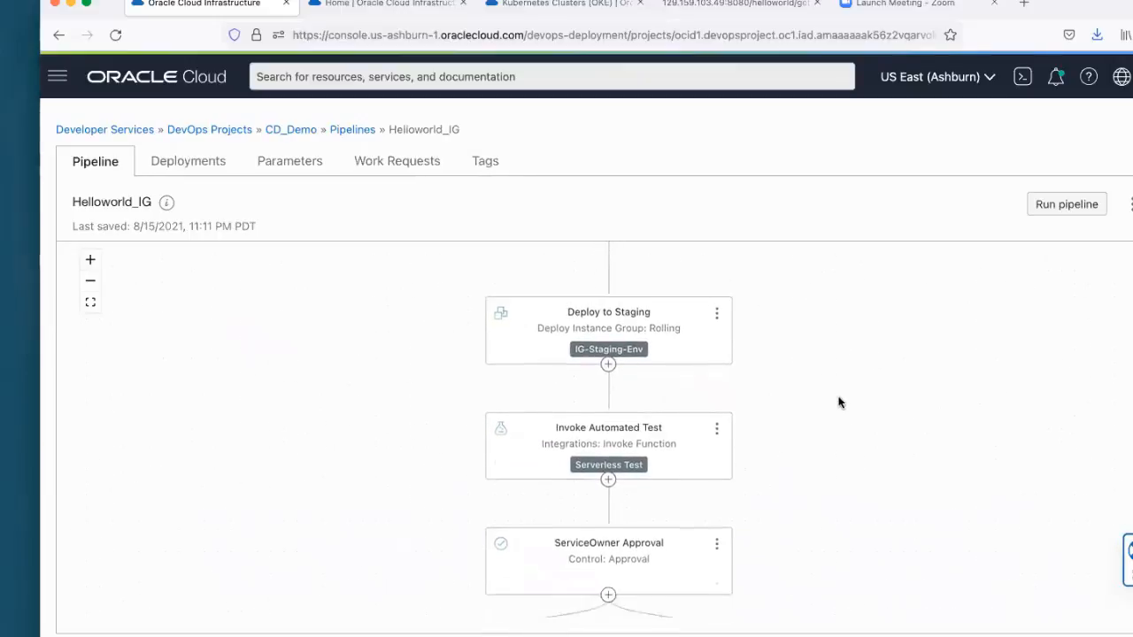
{"action": "scroll", "coordinate": [839, 403], "scroll_direction": "down", "scroll_amount": 1}
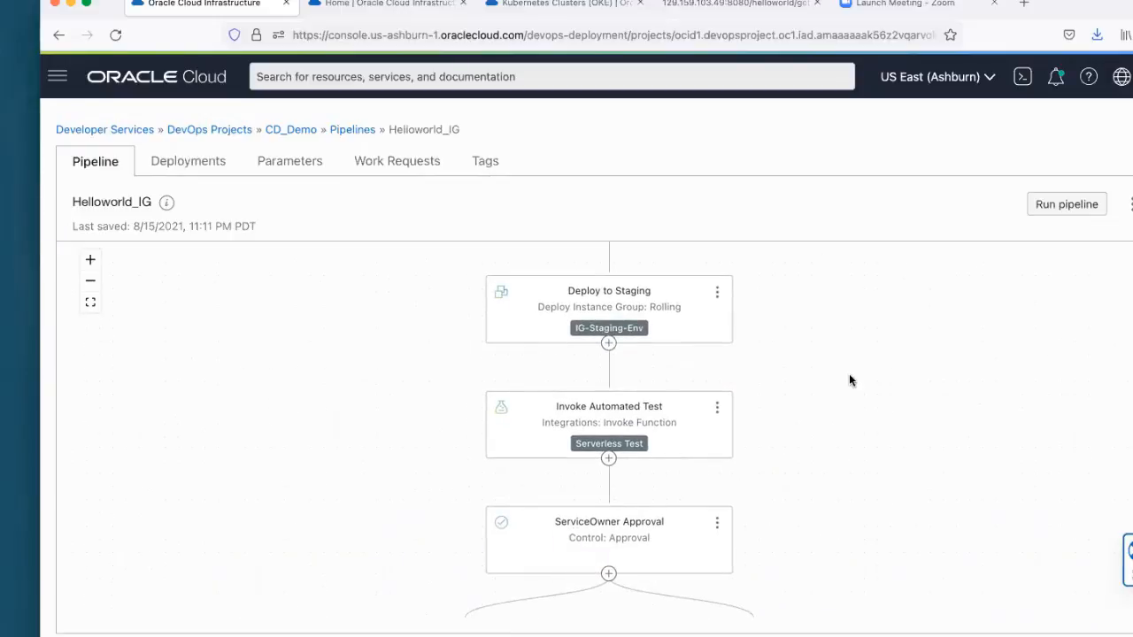
{"action": "scroll", "coordinate": [847, 380], "scroll_direction": "up", "scroll_amount": 1}
{"action": "scroll", "coordinate": [847, 381], "scroll_direction": "up", "scroll_amount": 1}
{"action": "scroll", "coordinate": [847, 381], "scroll_direction": "down", "scroll_amount": 1}
{"action": "scroll", "coordinate": [847, 381], "scroll_direction": "up", "scroll_amount": 3}
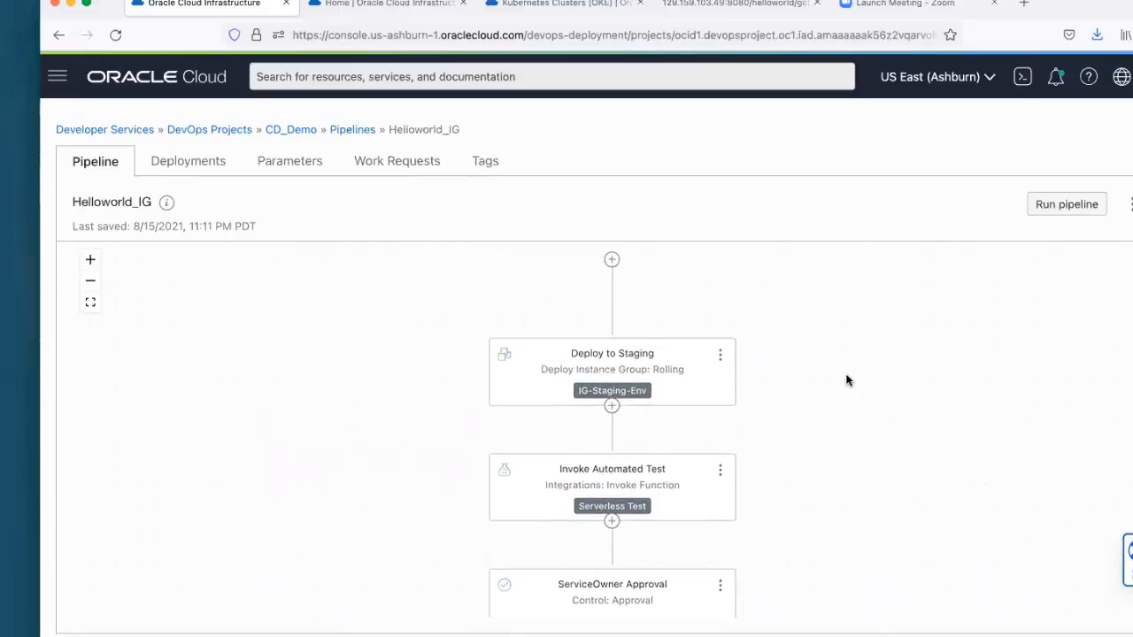
{"action": "scroll", "coordinate": [863, 379], "scroll_direction": "down", "scroll_amount": 3}
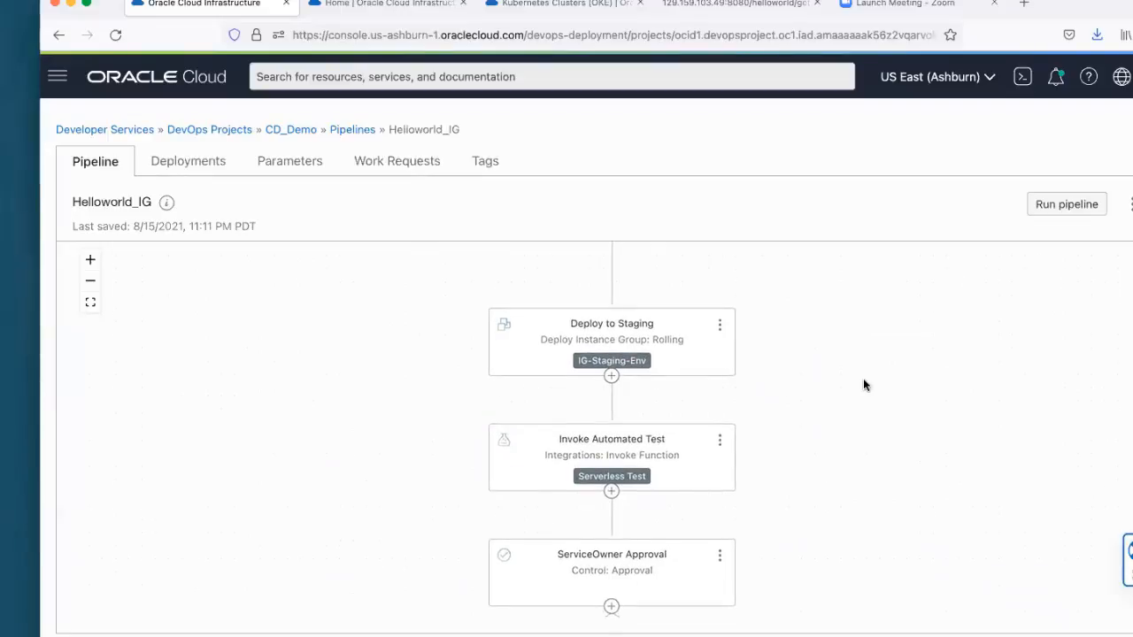
{"action": "scroll", "coordinate": [864, 379], "scroll_direction": "down", "scroll_amount": 1}
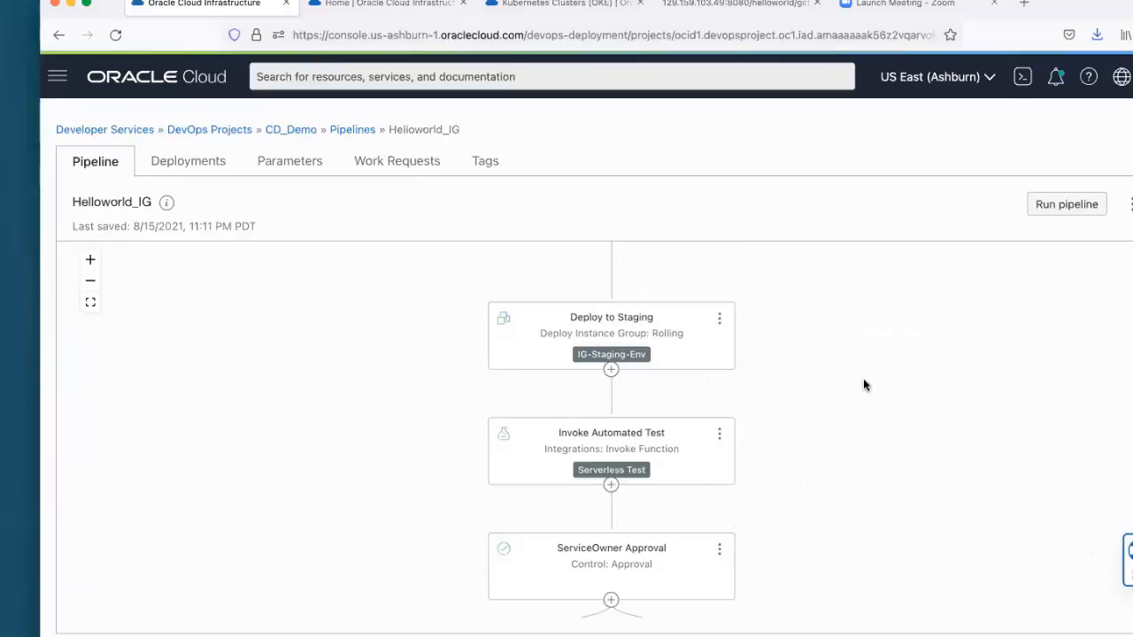
{"action": "scroll", "coordinate": [863, 384], "scroll_direction": "down", "scroll_amount": 1}
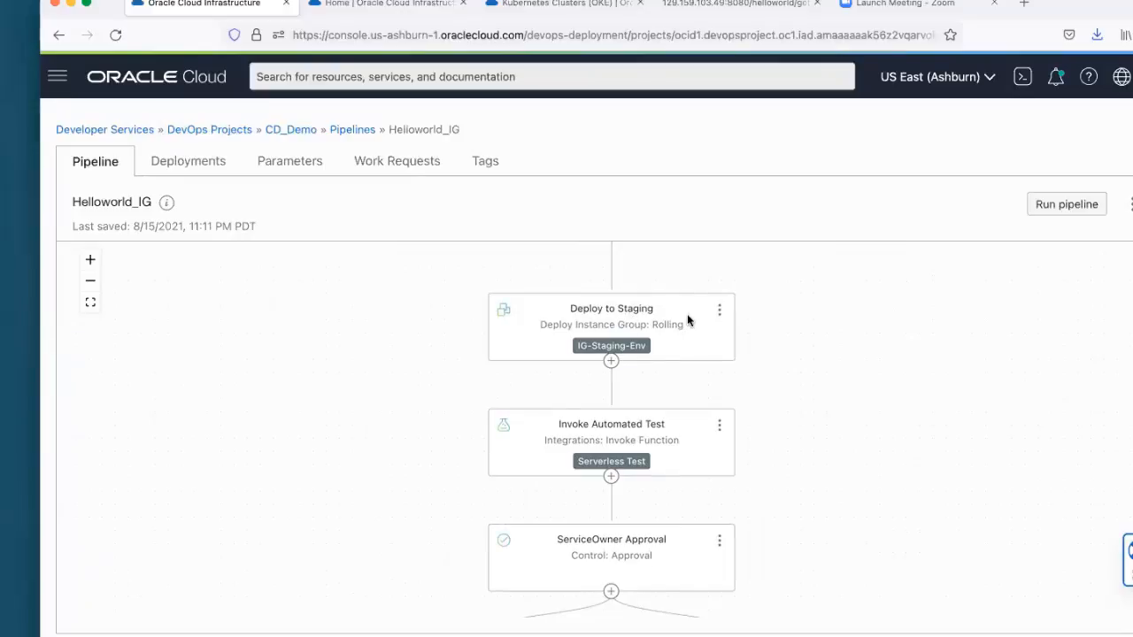
{"action": "scroll", "coordinate": [685, 319], "scroll_direction": "down", "scroll_amount": 1}
{"action": "scroll", "coordinate": [685, 318], "scroll_direction": "down", "scroll_amount": 1}
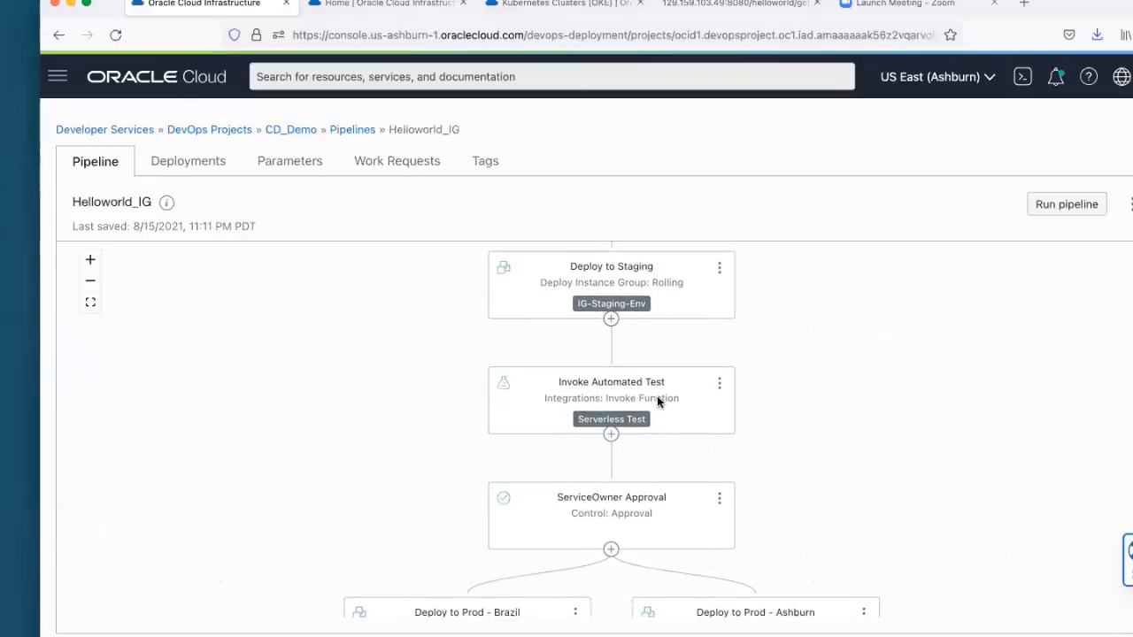
{"action": "scroll", "coordinate": [656, 395], "scroll_direction": "down", "scroll_amount": 1}
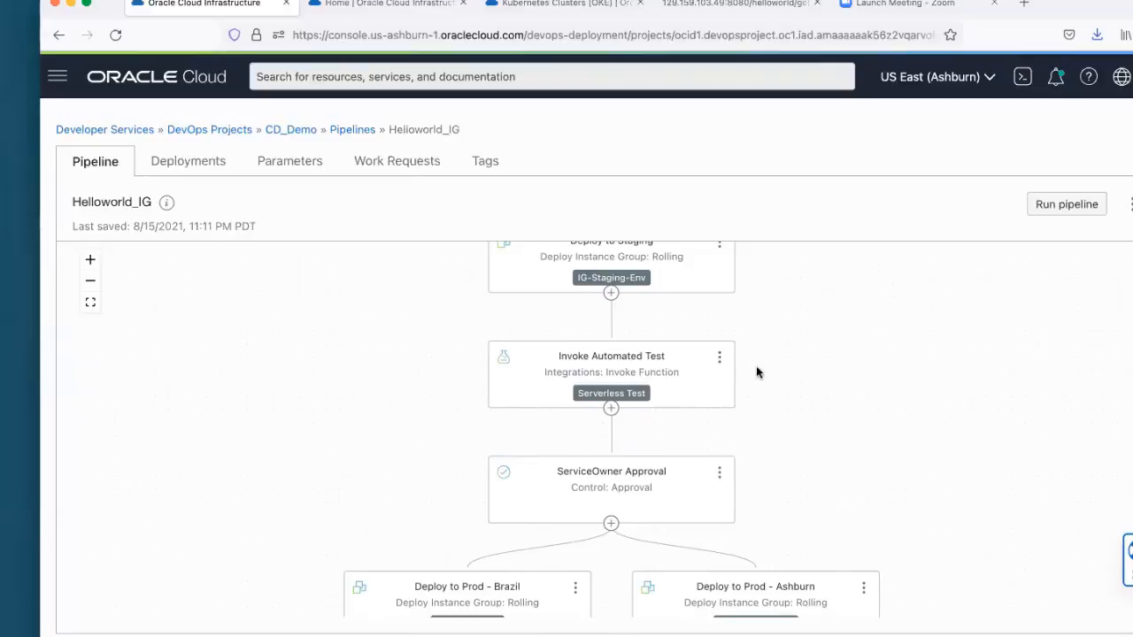
{"action": "scroll", "coordinate": [757, 372], "scroll_direction": "up", "scroll_amount": 1}
{"action": "scroll", "coordinate": [756, 373], "scroll_direction": "down", "scroll_amount": 1}
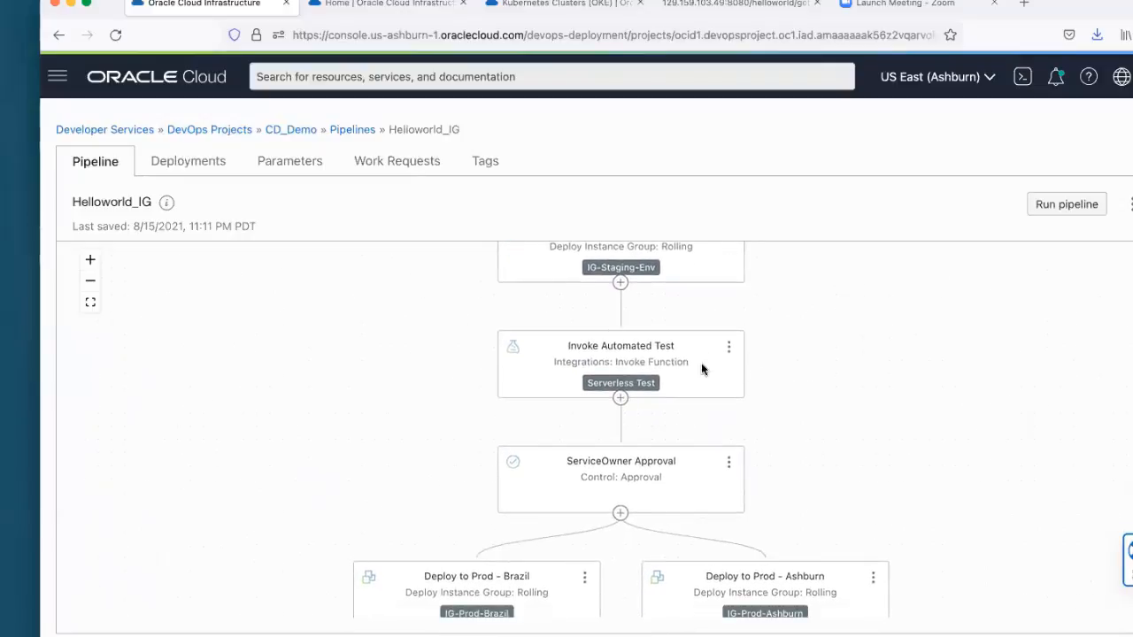
{"action": "scroll", "coordinate": [752, 368], "scroll_direction": "down", "scroll_amount": 3}
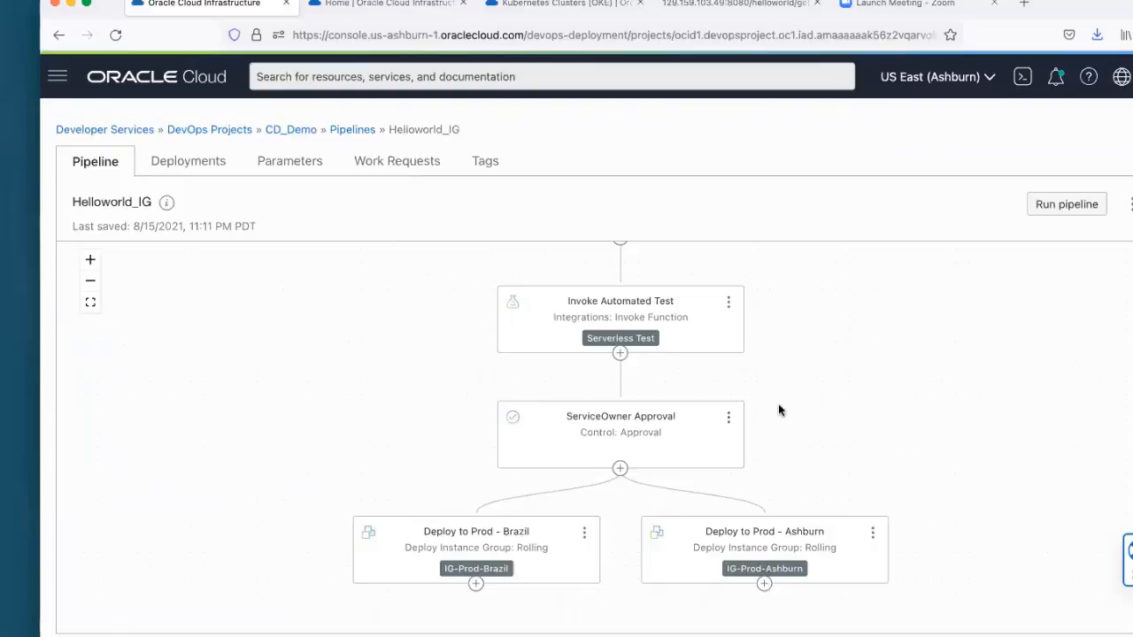
{"action": "scroll", "coordinate": [777, 402], "scroll_direction": "down", "scroll_amount": 1}
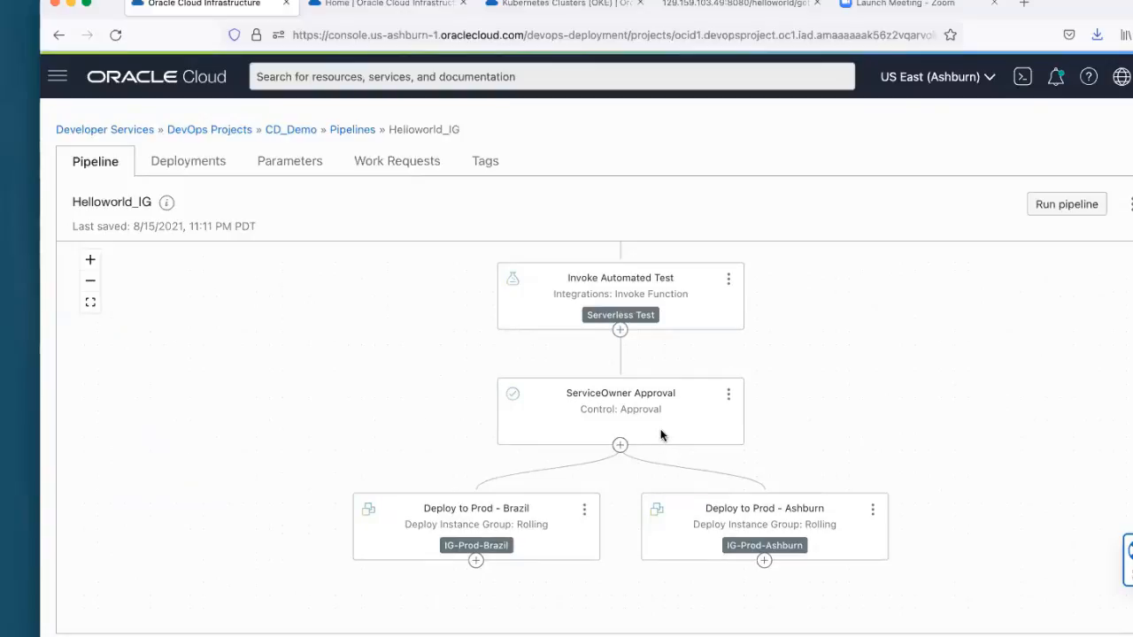
Step: View the Deploy to Staging stage's details and open its IG-Staging-Env environment destination
{"action": "scroll", "coordinate": [892, 518], "scroll_direction": "down", "scroll_amount": 2}
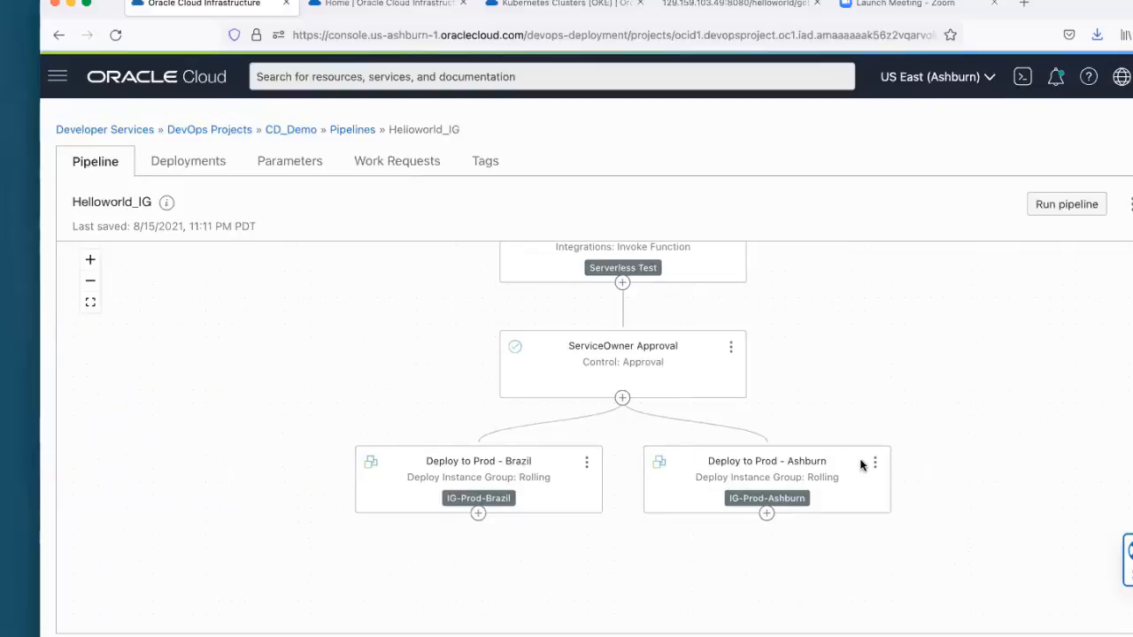
{"action": "scroll", "coordinate": [842, 427], "scroll_direction": "up", "scroll_amount": 6}
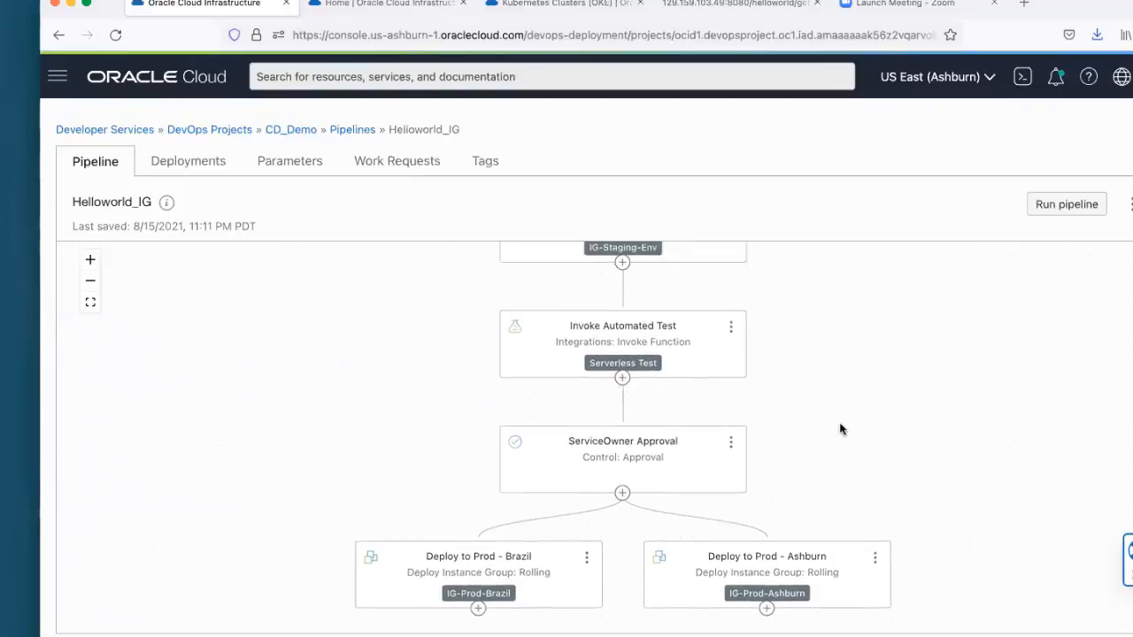
{"action": "scroll", "coordinate": [835, 432], "scroll_direction": "up", "scroll_amount": 2}
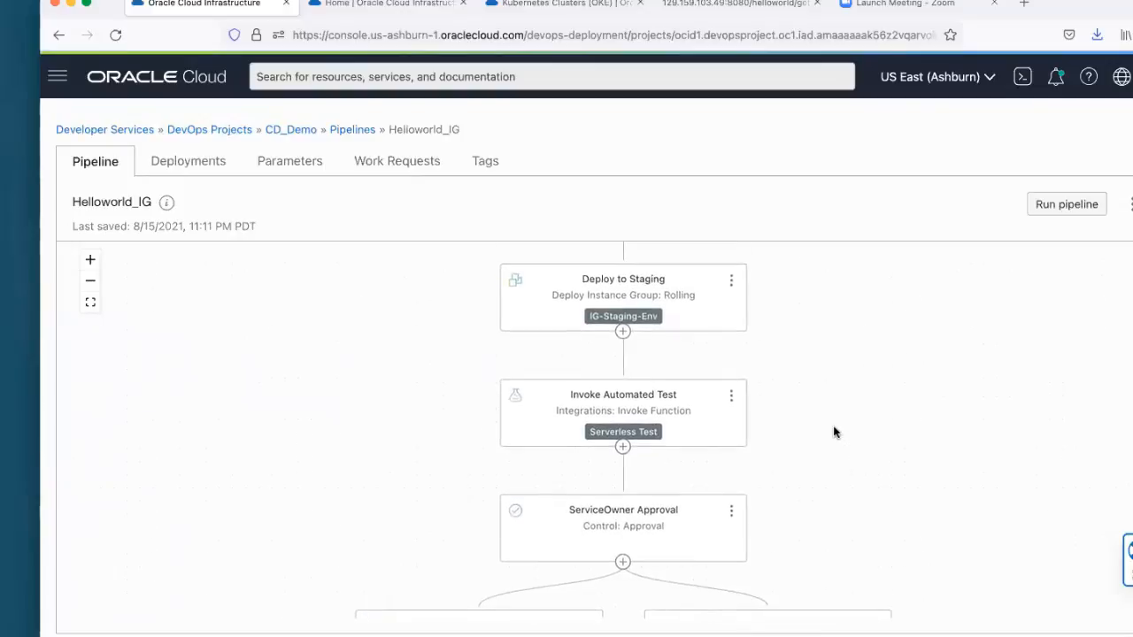
{"action": "left_click", "coordinate": [735, 292]}
{"action": "left_click", "coordinate": [802, 316]}
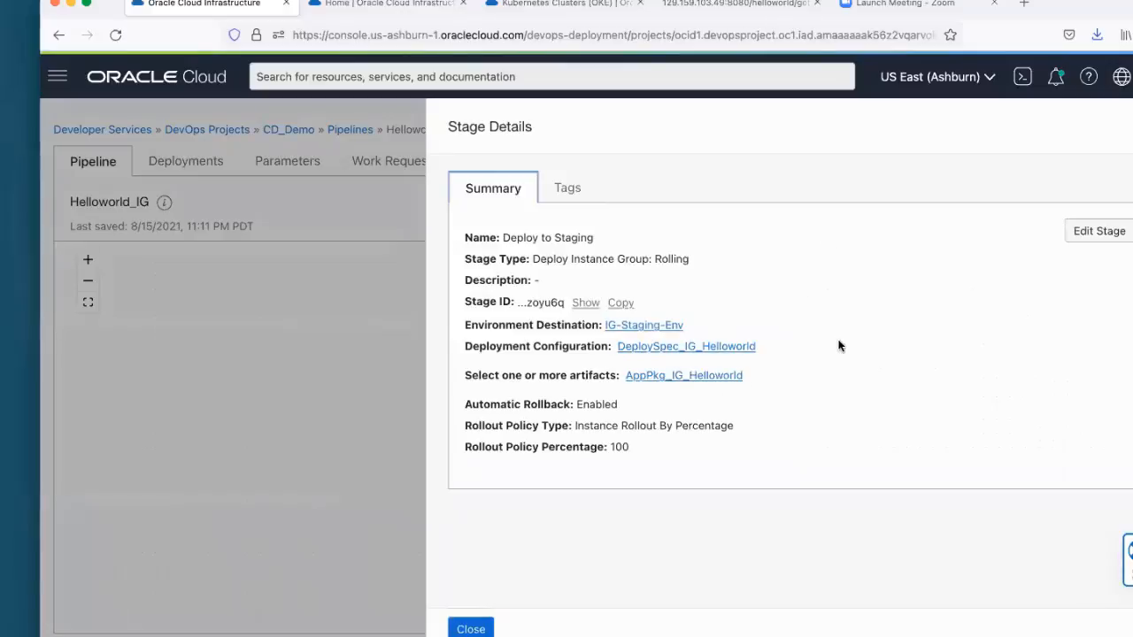
{"action": "left_click", "coordinate": [666, 328], "text": "super"}
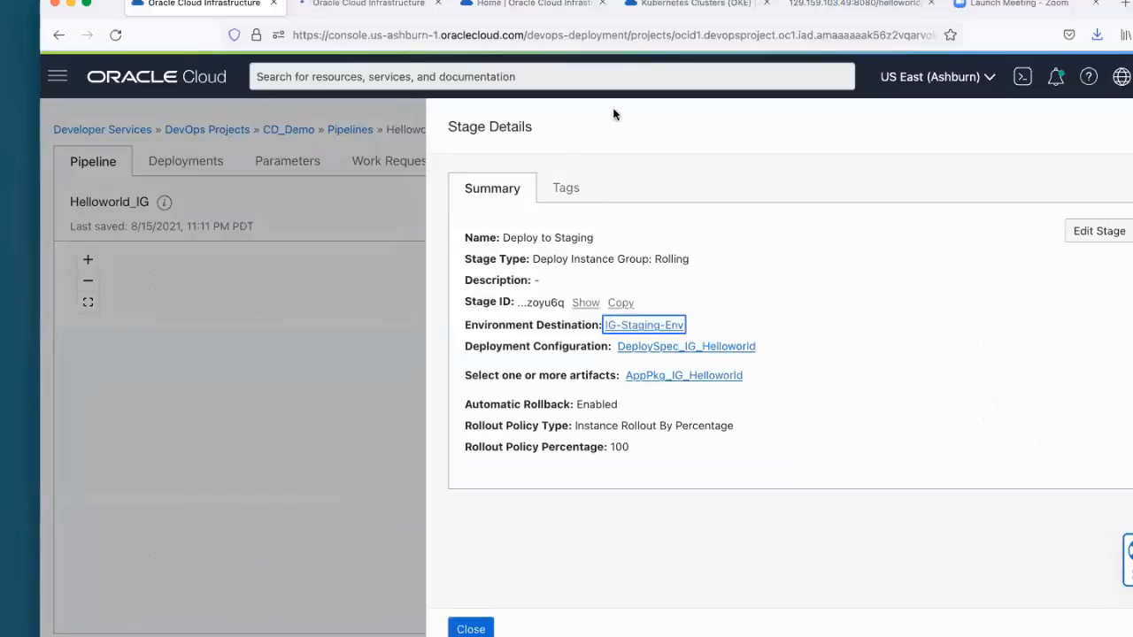
{"action": "left_click", "coordinate": [376, 5]}
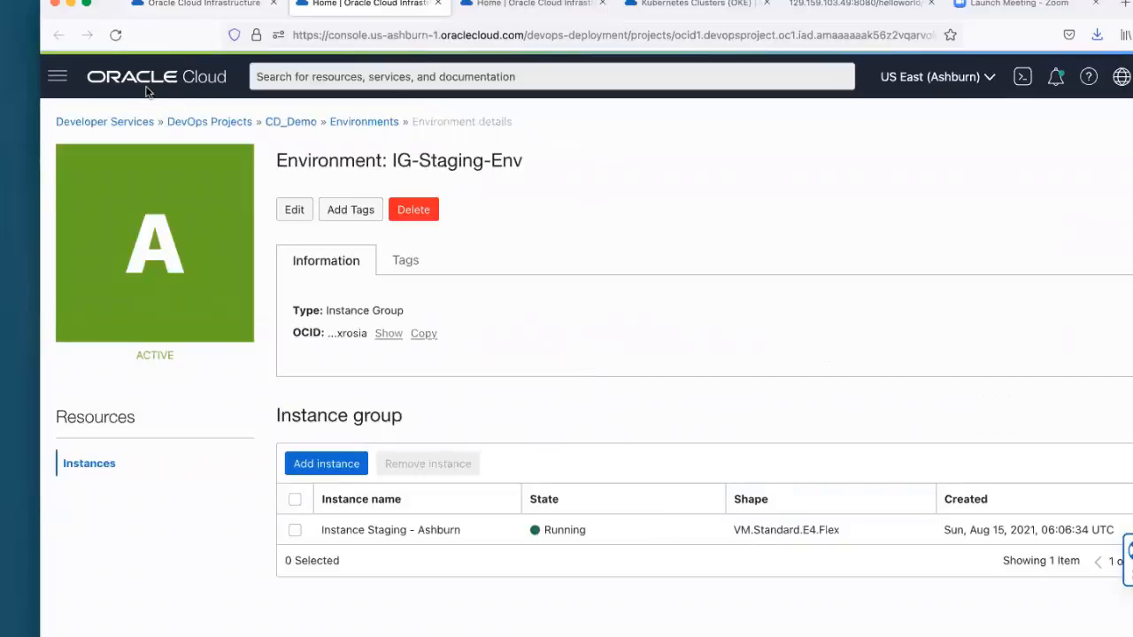
Step: Copy the instance name Instance Staging - Ashburn and search the Oracle Cloud resources for it from a separate console page
{"action": "left_click_drag", "start_coordinate": [317, 531], "coordinate": [458, 531]}
{"action": "key", "text": "super+c"}
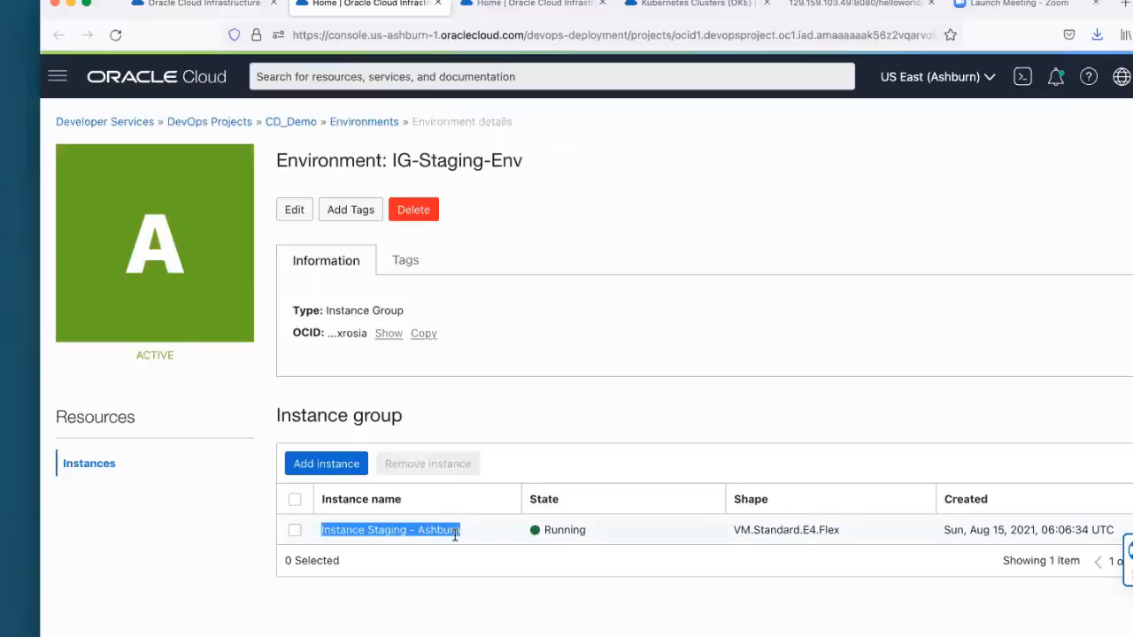
{"action": "left_click", "coordinate": [155, 70], "text": "super"}
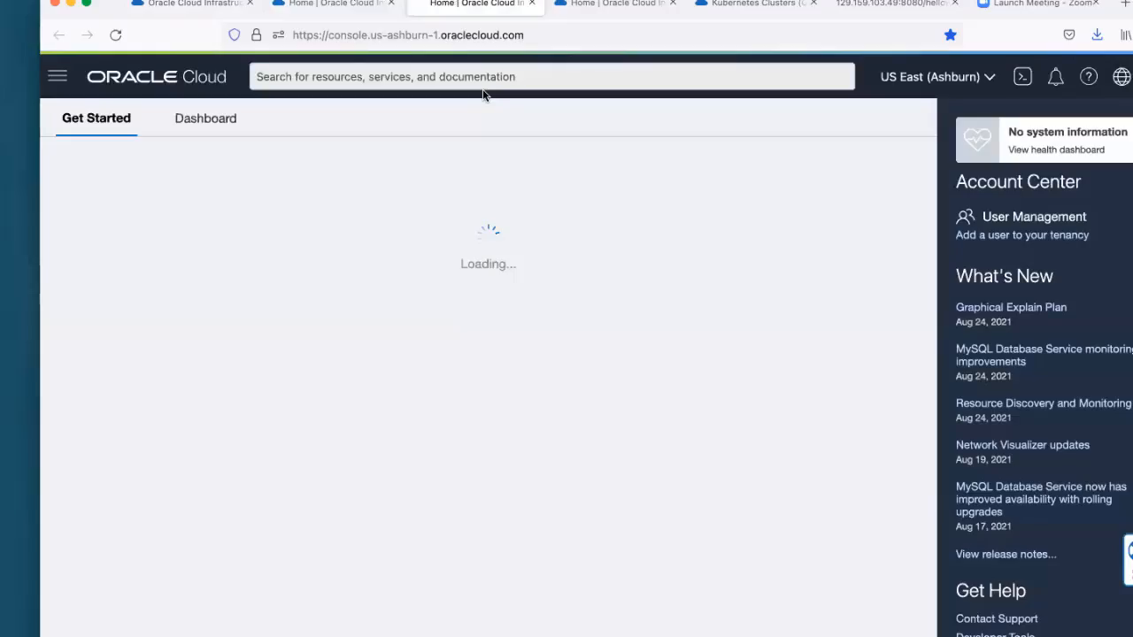
{"action": "left_click", "coordinate": [484, 75]}
{"action": "key", "text": "super+v"}
{"action": "key", "text": "Return"}
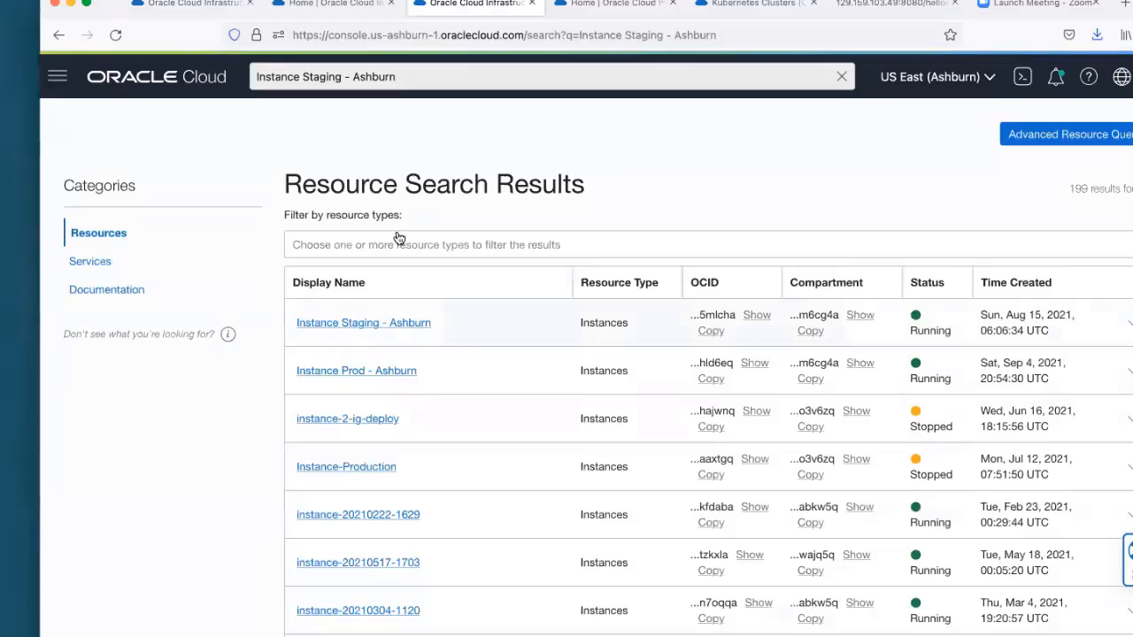
Step: Open the Instance Staging - Ashburn details and copy the instance's public IP address
{"action": "left_click", "coordinate": [409, 324]}
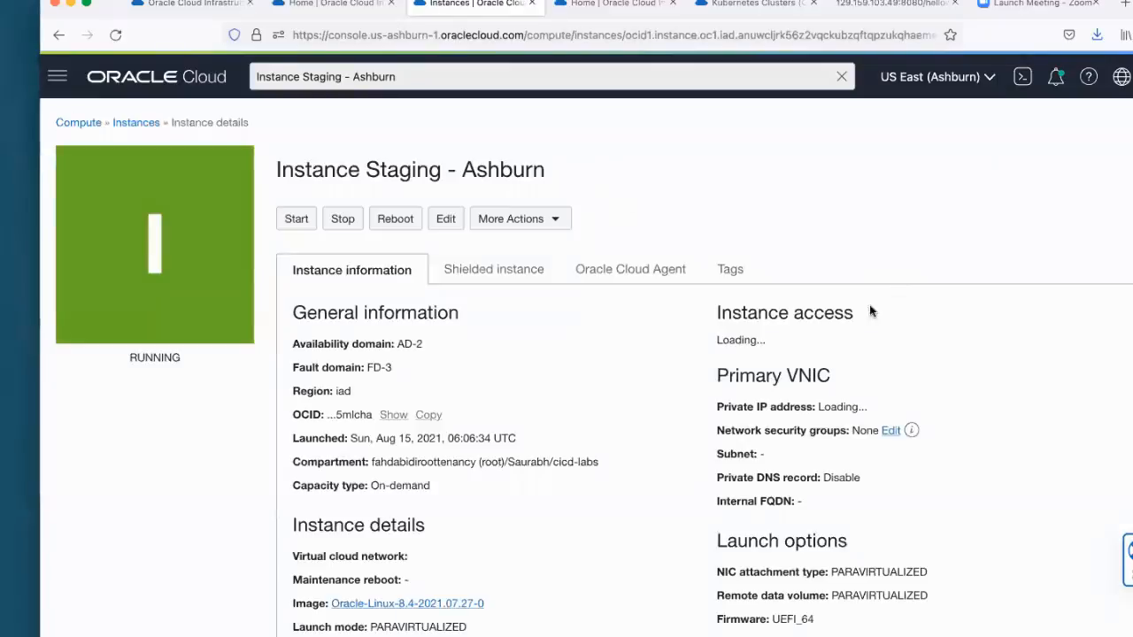
{"action": "scroll", "coordinate": [830, 399], "scroll_direction": "down", "scroll_amount": 1}
{"action": "scroll", "coordinate": [830, 399], "scroll_direction": "down", "scroll_amount": 1}
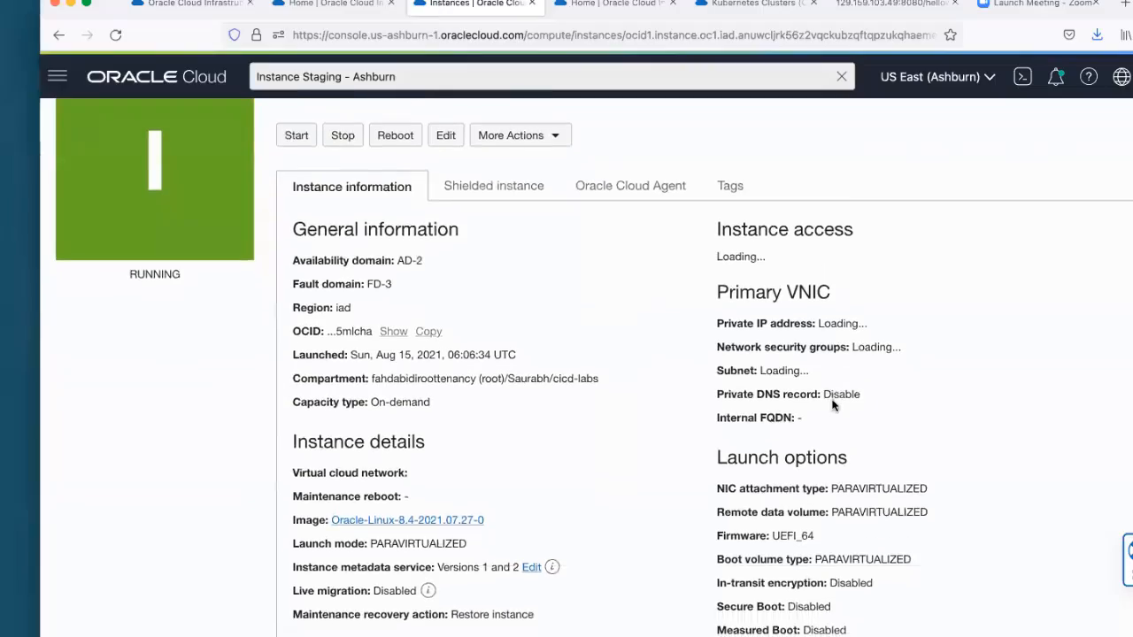
{"action": "scroll", "coordinate": [889, 345], "scroll_direction": "down", "scroll_amount": 2}
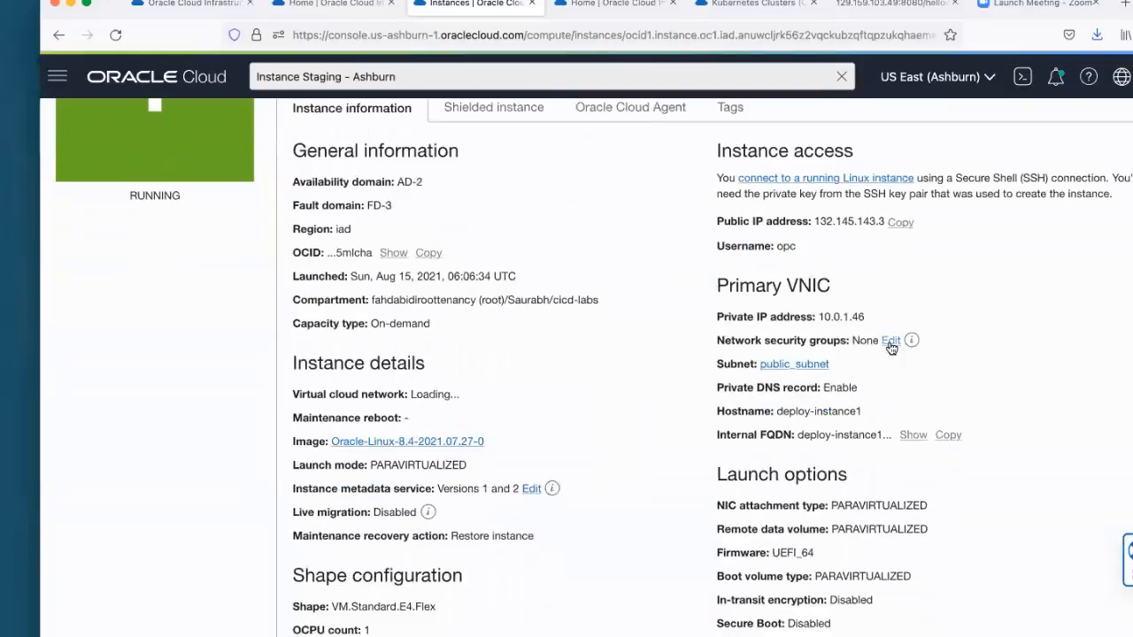
{"action": "left_click", "coordinate": [913, 225]}
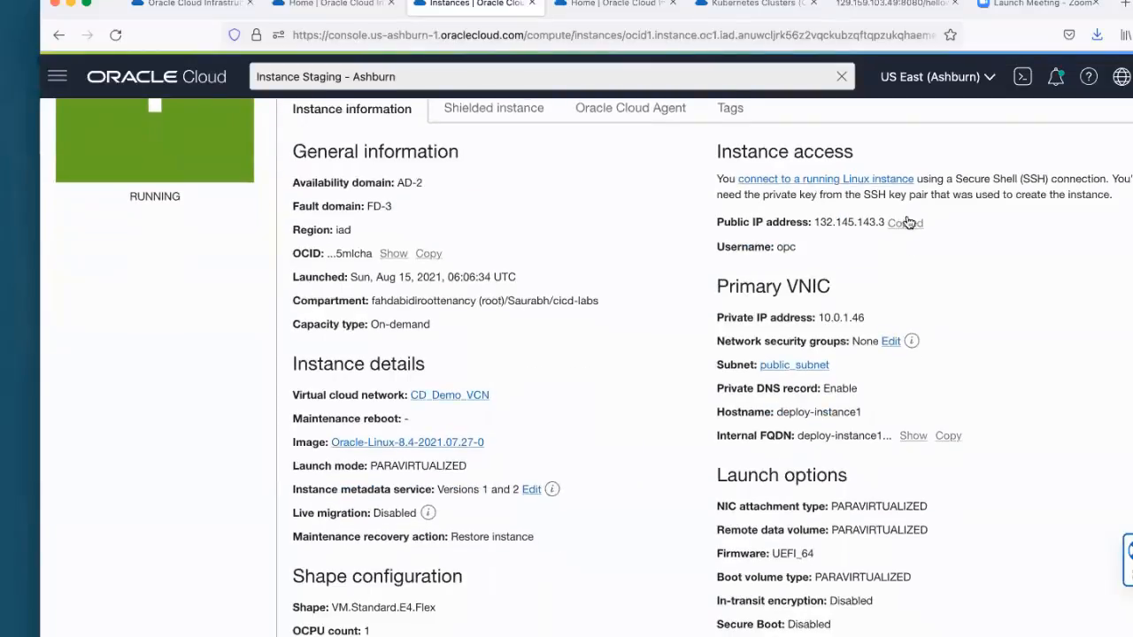
{"action": "left_click", "coordinate": [1096, 4]}
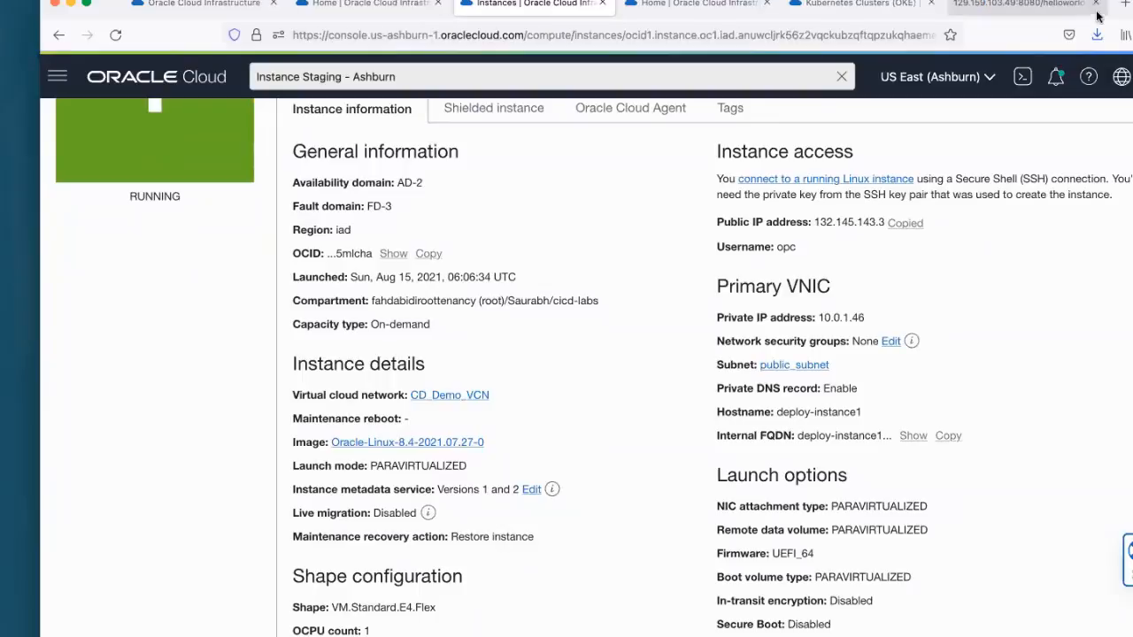
{"action": "key", "text": "super+t"}
{"action": "left_click", "coordinate": [763, 36]}
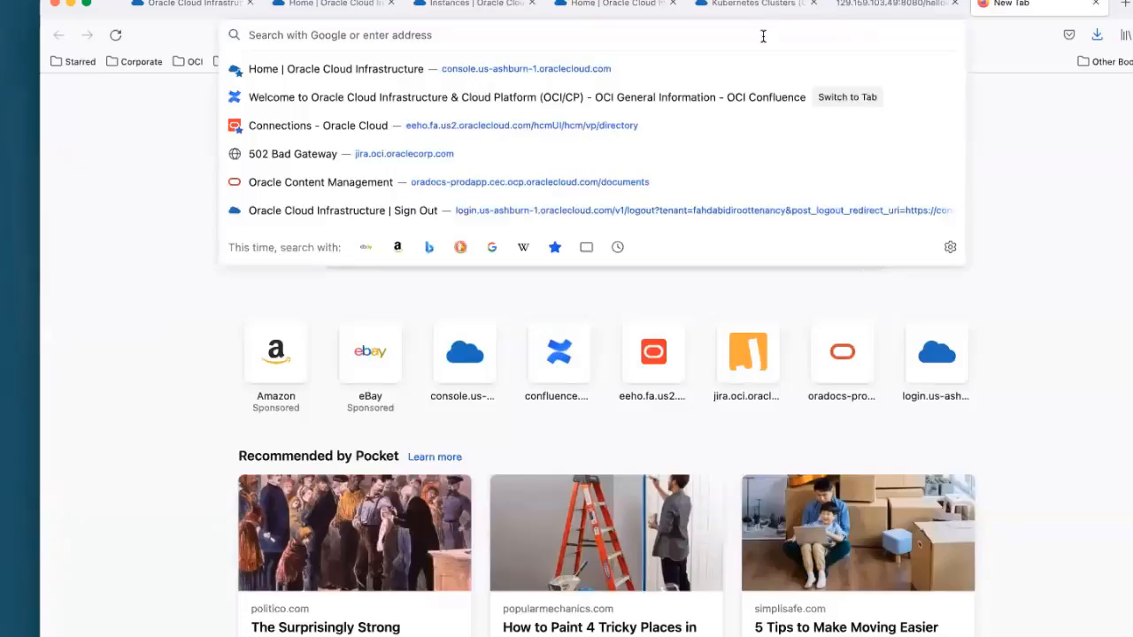
{"action": "type", "text": "http\""}
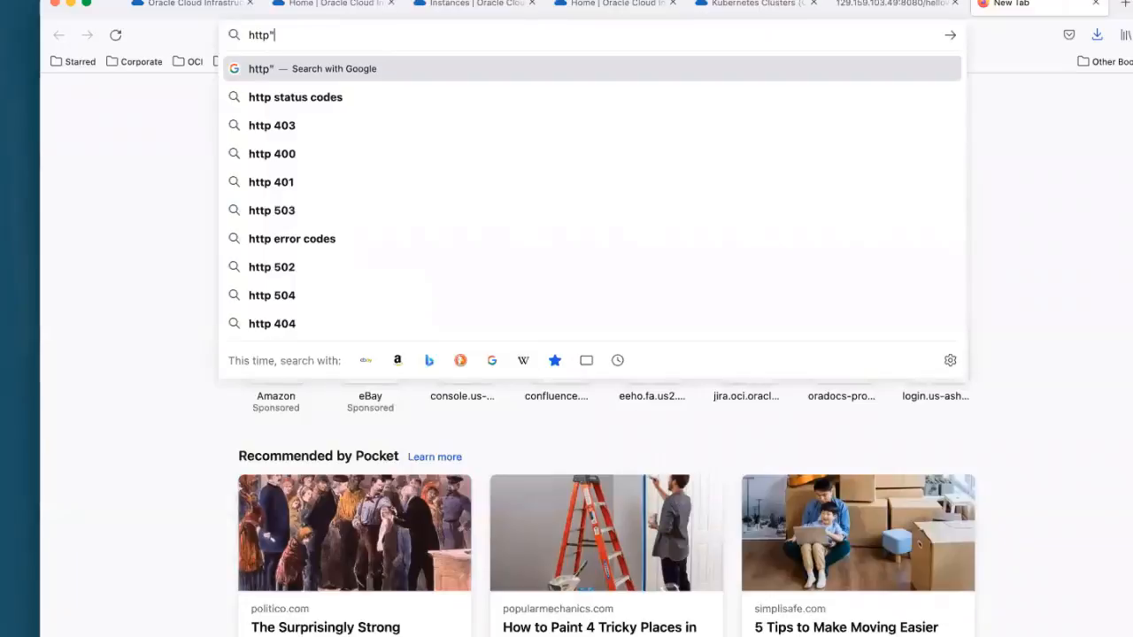
{"action": "key", "text": "BackSpace"}
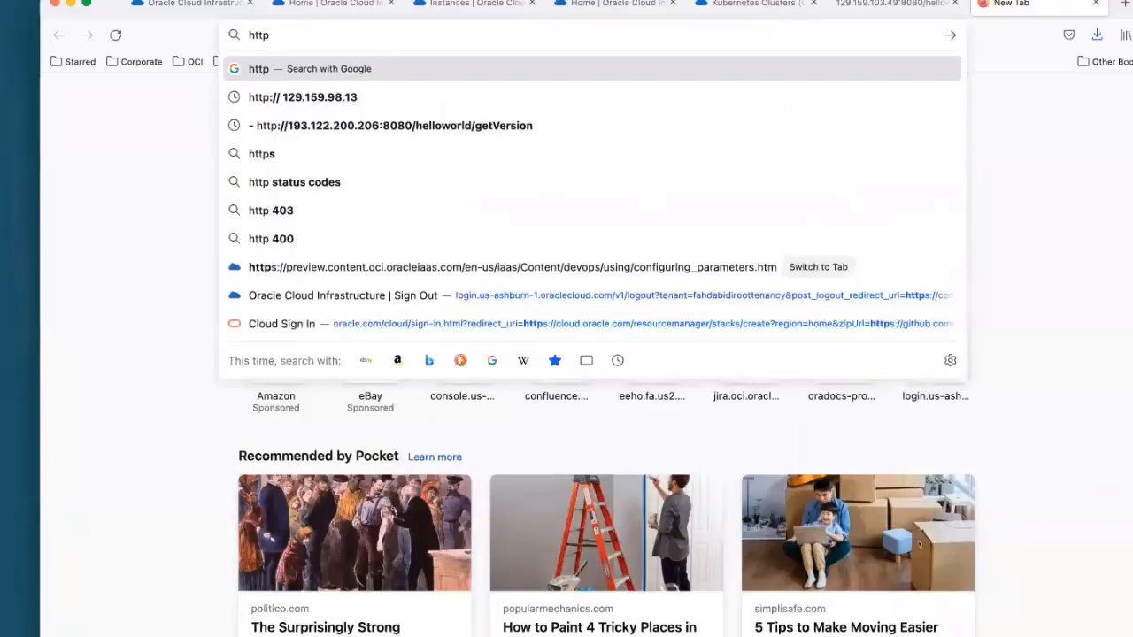
{"action": "type", "text": "://"}
{"action": "type", "text": "132.145.143.3"}
{"action": "key", "text": "Return"}
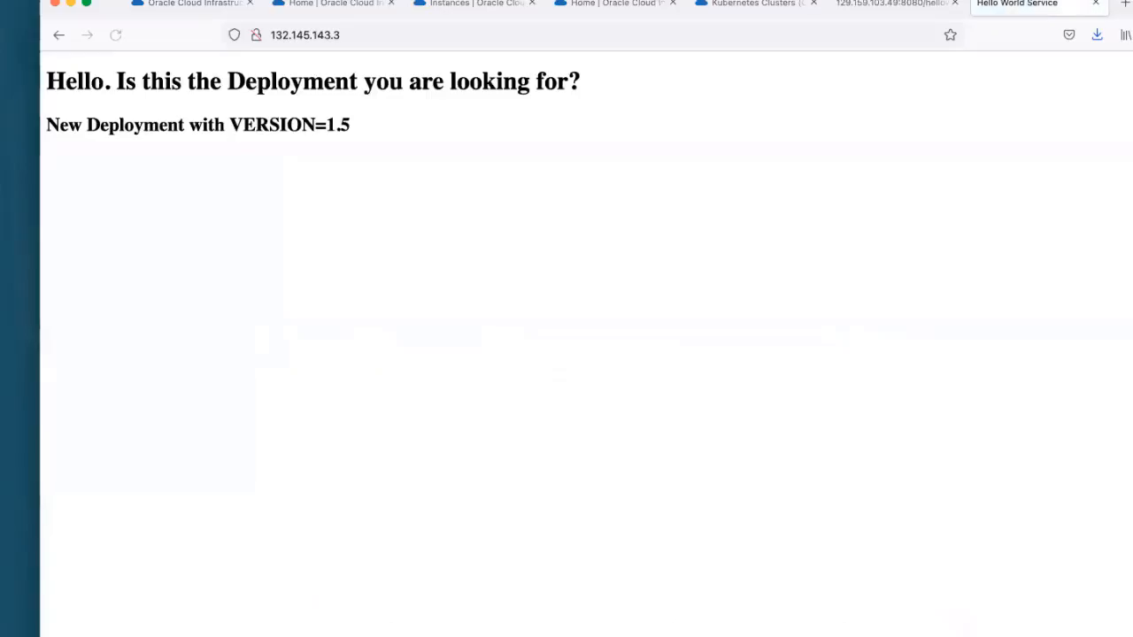
{"action": "left_click_drag", "start_coordinate": [326, 124], "coordinate": [413, 161]}
{"action": "left_click", "coordinate": [413, 160]}
Step: Return to the Helloworld_IG pipeline, close the stage details and prepare a pipeline run with APP_VERSION set to 2.0
{"action": "left_click", "coordinate": [425, 6]}
{"action": "left_click", "coordinate": [340, 7]}
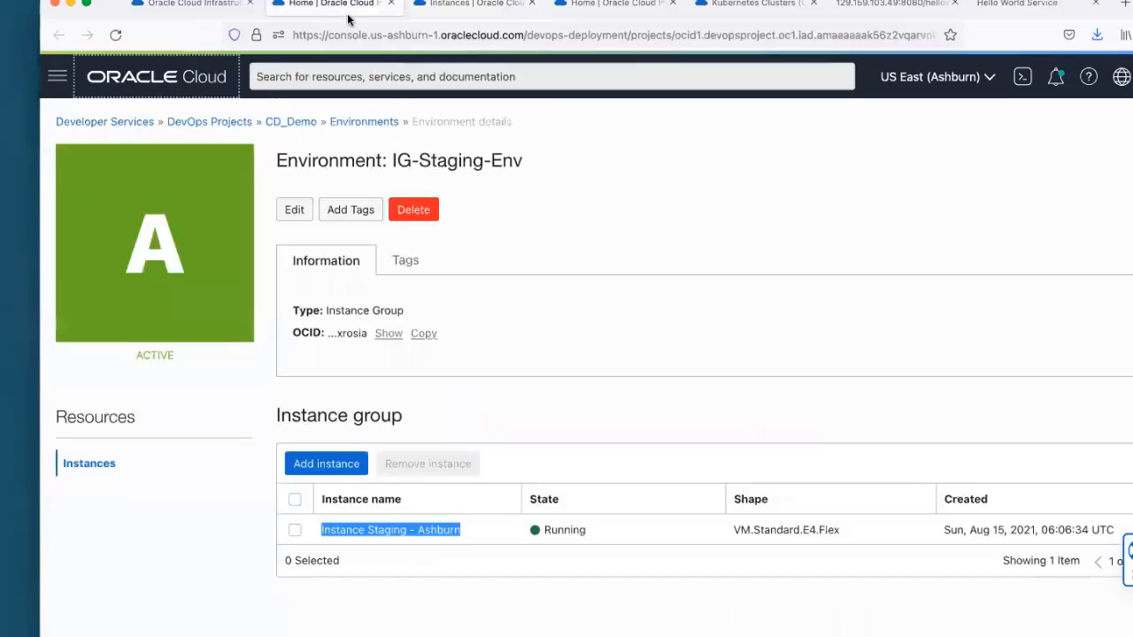
{"action": "left_click", "coordinate": [181, 4]}
{"action": "left_click", "coordinate": [469, 628]}
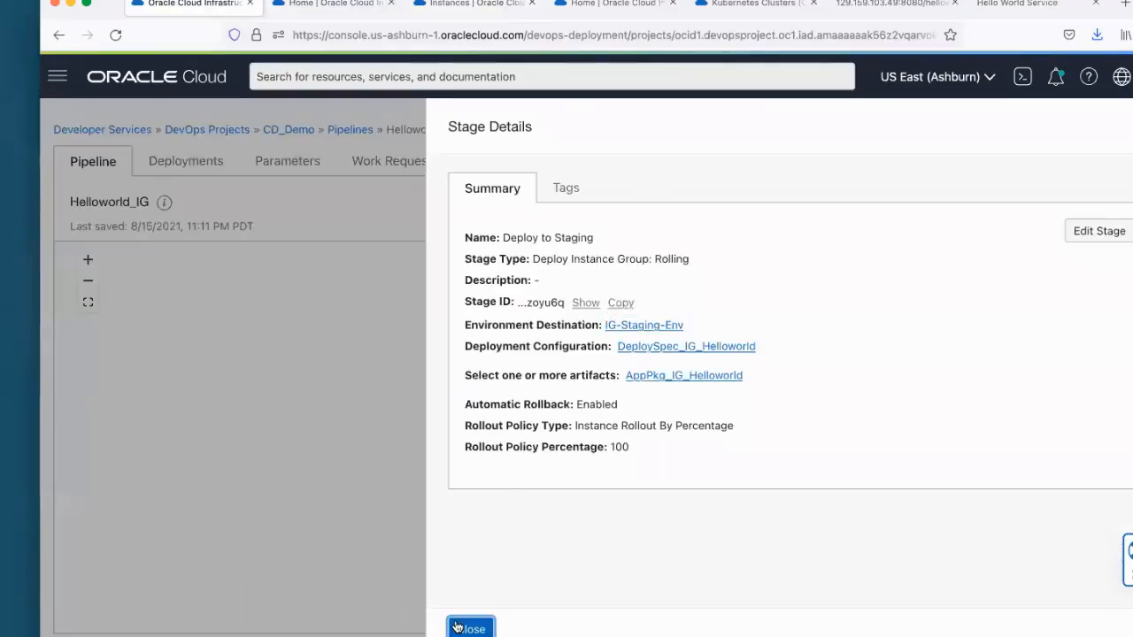
{"action": "left_click", "coordinate": [1064, 204]}
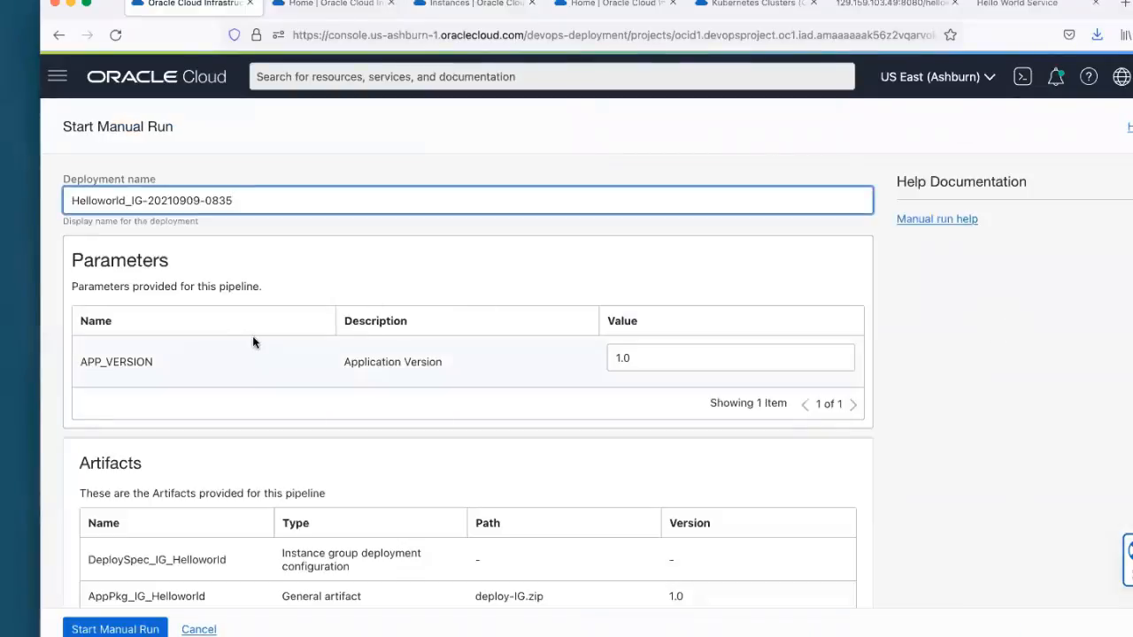
{"action": "left_click", "coordinate": [672, 358]}
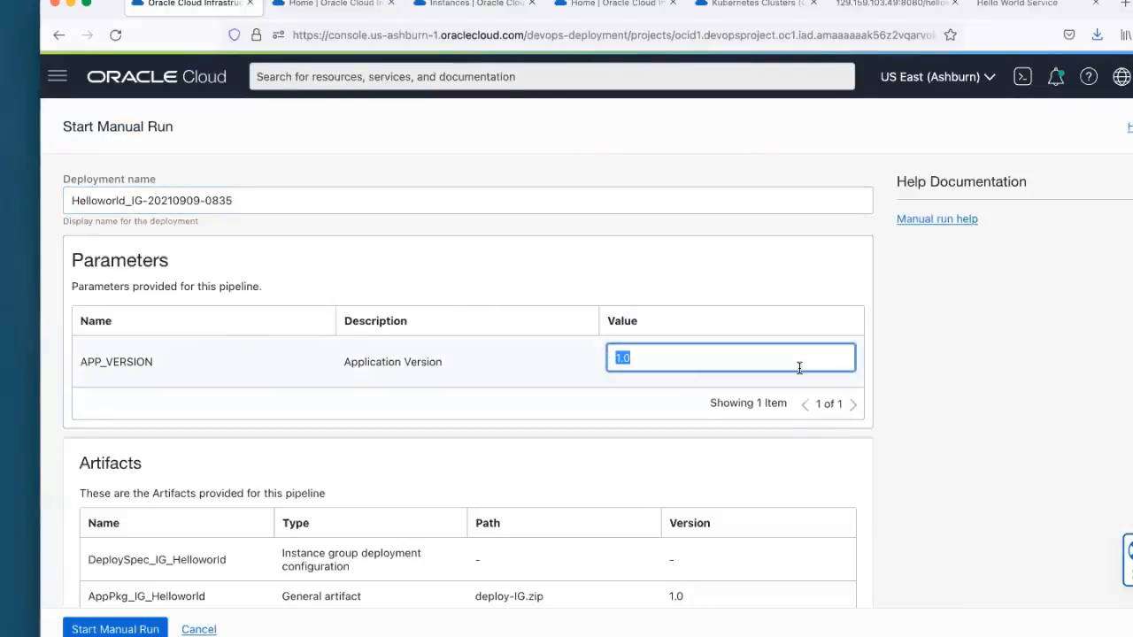
{"action": "type", "text": "2."}
{"action": "scroll", "coordinate": [844, 292], "scroll_direction": "down", "scroll_amount": 1}
{"action": "left_click", "coordinate": [843, 276]}
{"action": "scroll", "coordinate": [843, 297], "scroll_direction": "down", "scroll_amount": 2}
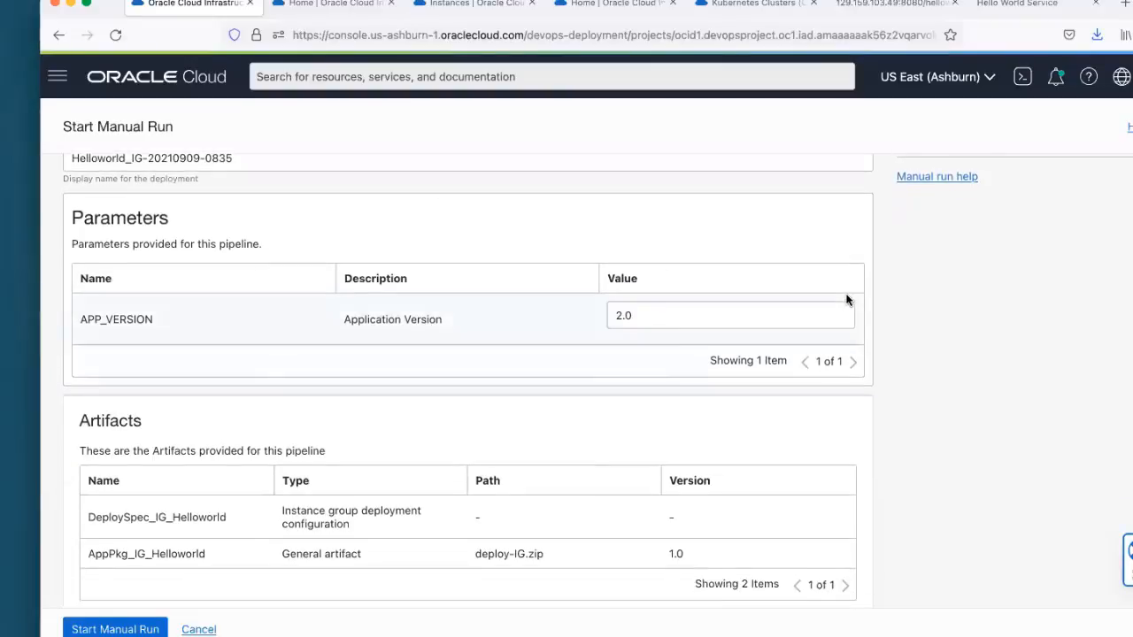
Step: Review the run's parameters and artifacts, and start the manual run of the Helloworld_IG pipeline
{"action": "scroll", "coordinate": [846, 299], "scroll_direction": "down", "scroll_amount": 1}
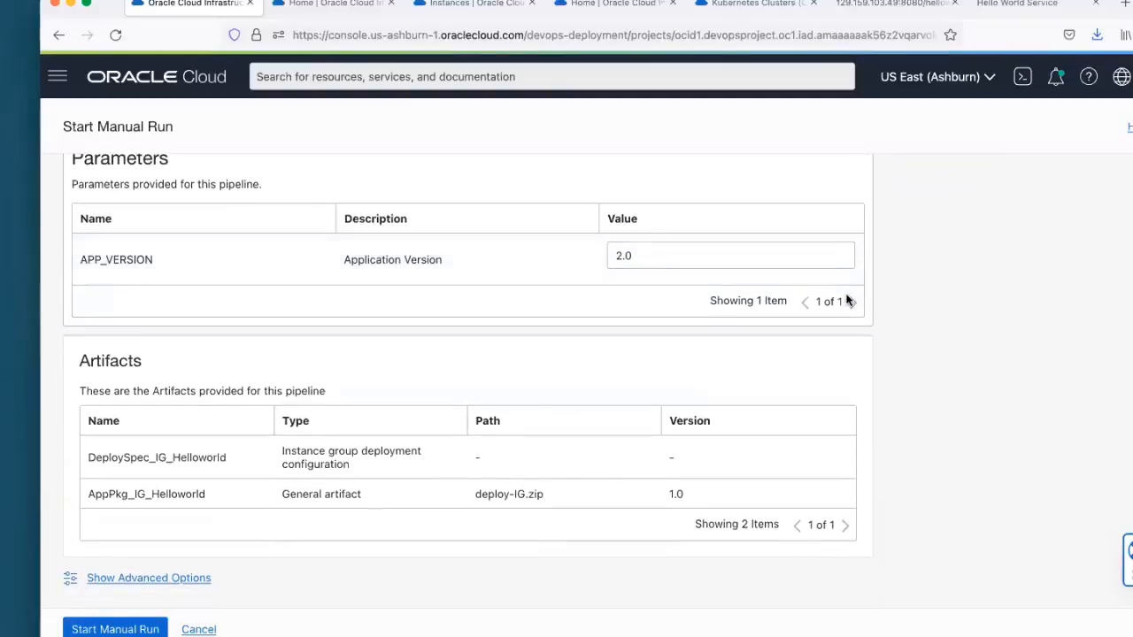
{"action": "scroll", "coordinate": [846, 299], "scroll_direction": "up", "scroll_amount": 1}
{"action": "scroll", "coordinate": [792, 341], "scroll_direction": "down", "scroll_amount": 1}
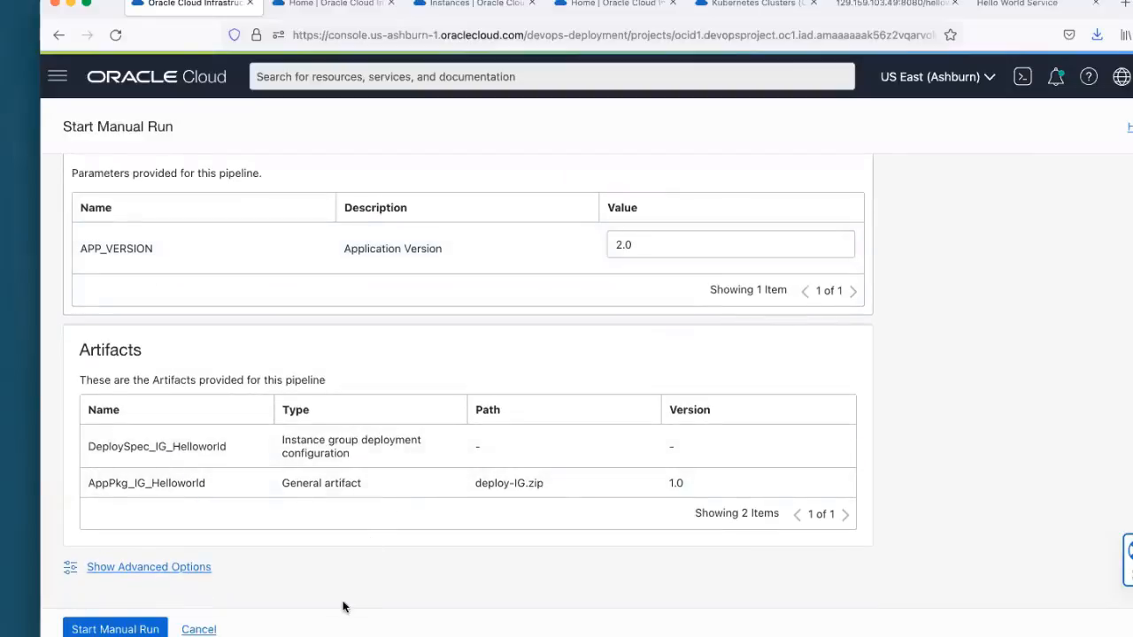
{"action": "scroll", "coordinate": [602, 432], "scroll_direction": "up", "scroll_amount": 3}
{"action": "scroll", "coordinate": [602, 437], "scroll_direction": "down", "scroll_amount": 3}
{"action": "left_click", "coordinate": [115, 627]}
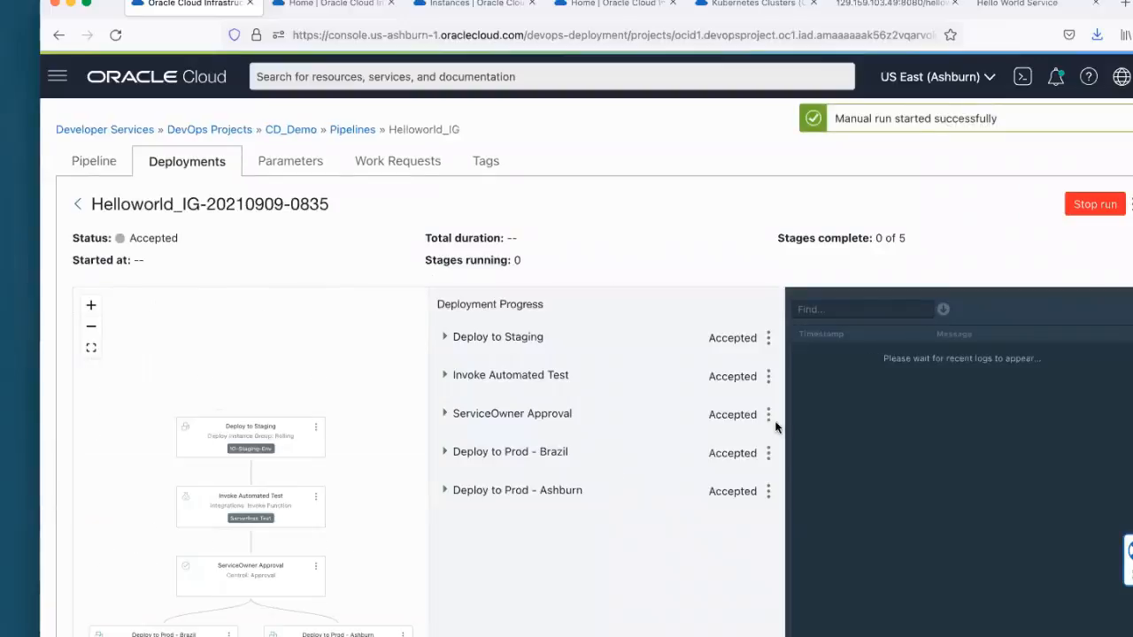
Step: Examine the running deployment's stage progress, including the Deploy to Staging sub-steps
{"action": "scroll", "coordinate": [906, 411], "scroll_direction": "down", "scroll_amount": 2}
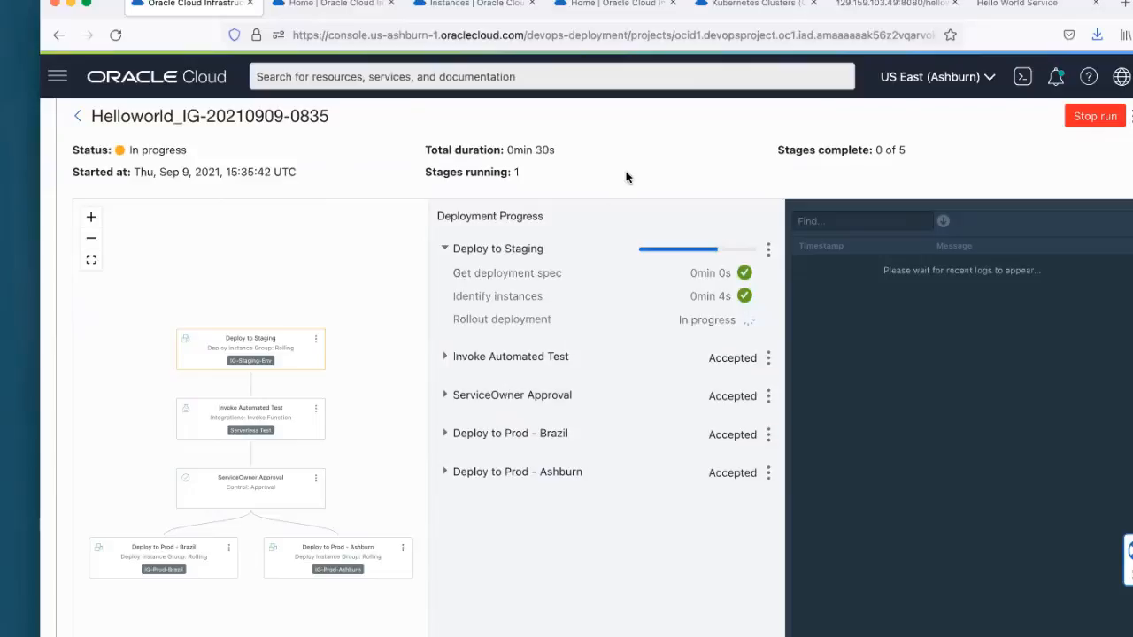
{"action": "scroll", "coordinate": [625, 177], "scroll_direction": "down", "scroll_amount": 1}
{"action": "scroll", "coordinate": [626, 177], "scroll_direction": "up", "scroll_amount": 2}
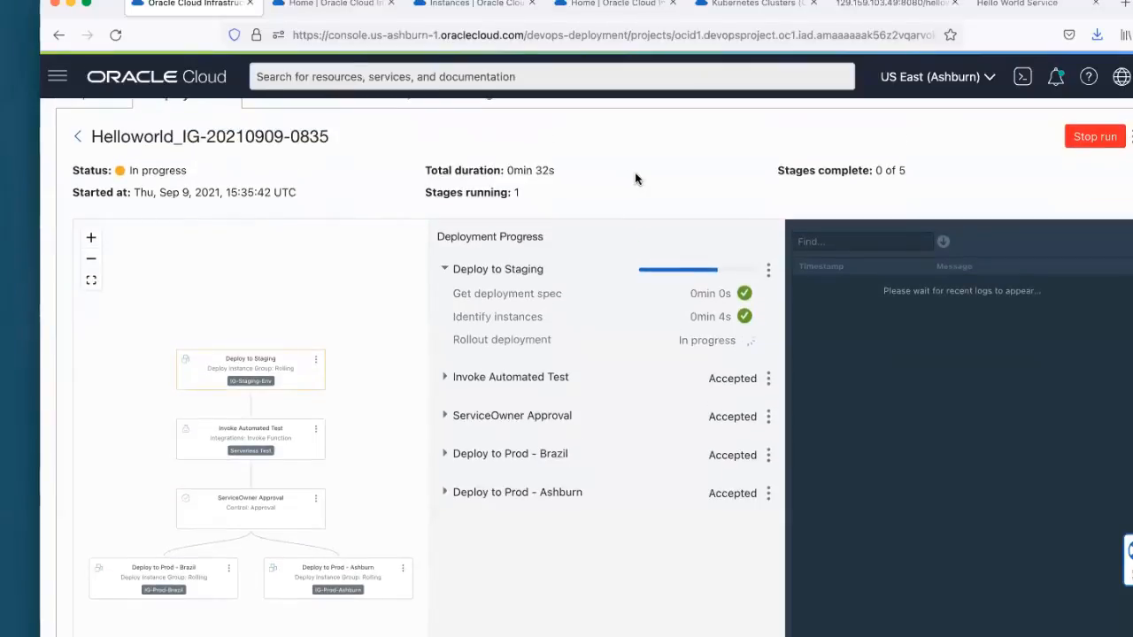
{"action": "scroll", "coordinate": [536, 255], "scroll_direction": "left", "scroll_amount": 3}
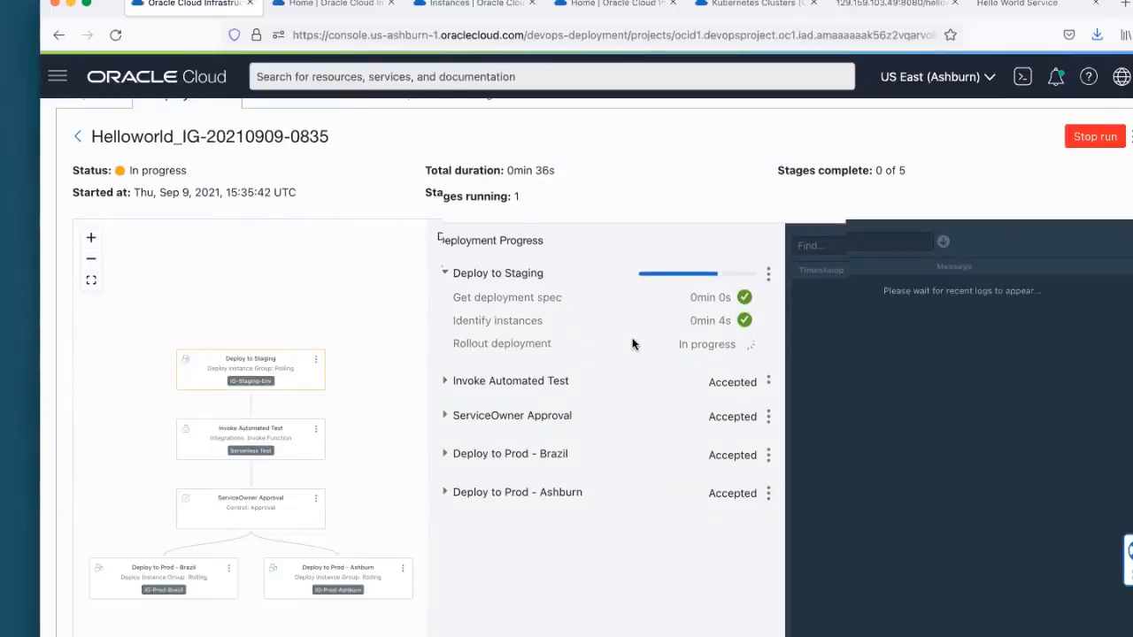
{"action": "scroll", "coordinate": [635, 341], "scroll_direction": "up", "scroll_amount": 3}
Step: Go back to the Helloworld_IG pipeline diagram, view the Deploy to Staging stage's details and point out its stage type
{"action": "left_click", "coordinate": [95, 162]}
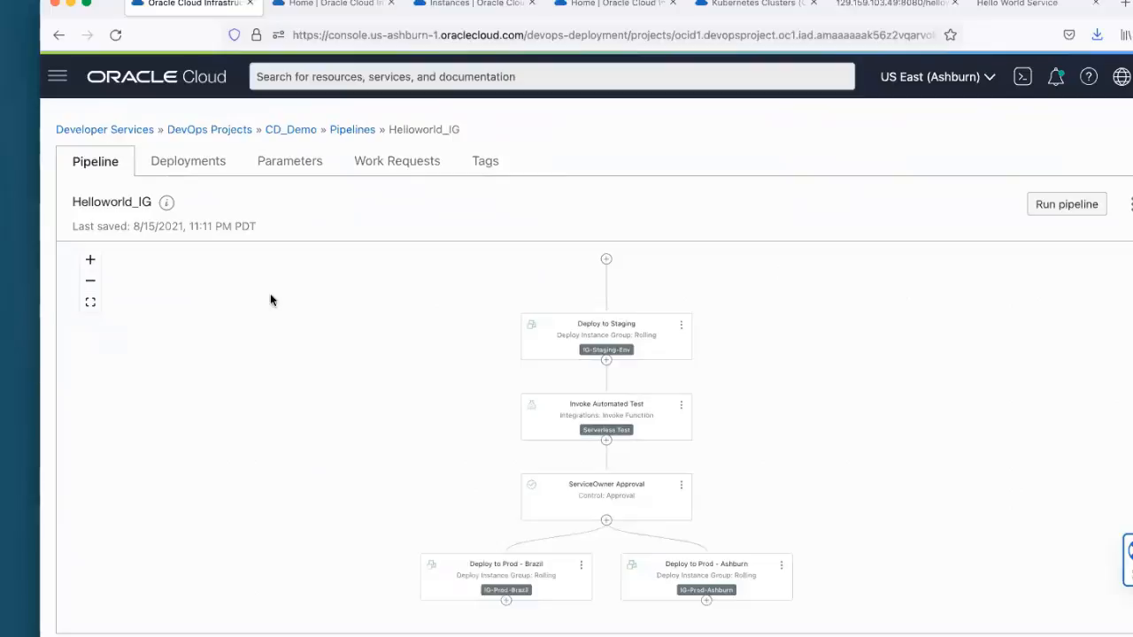
{"action": "left_click", "coordinate": [90, 260]}
{"action": "left_click", "coordinate": [90, 260]}
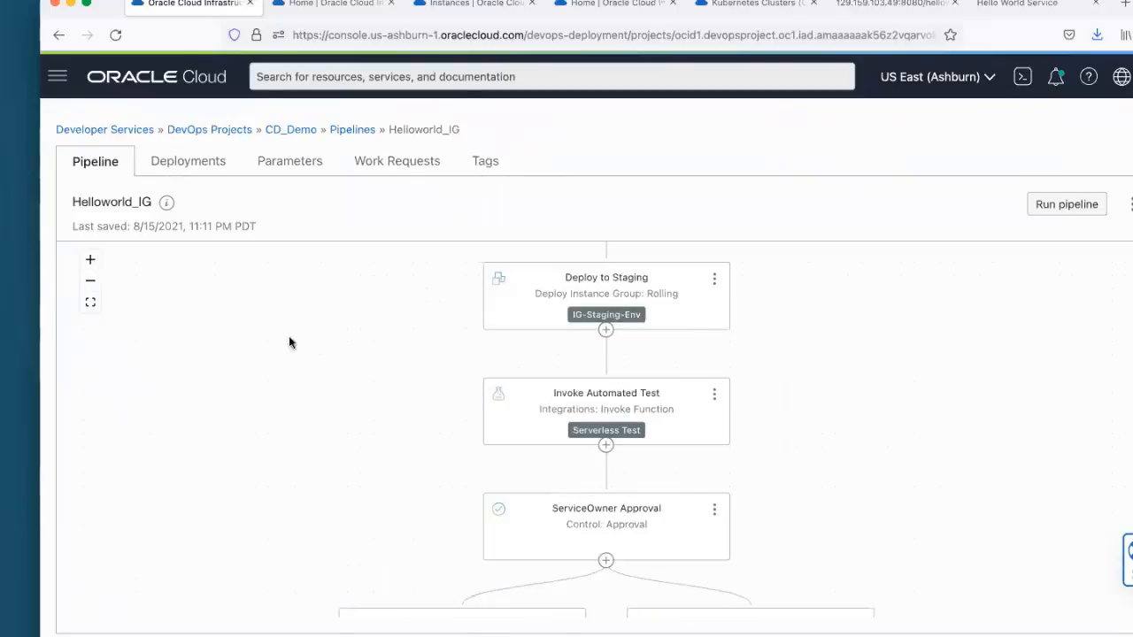
{"action": "left_click", "coordinate": [715, 303]}
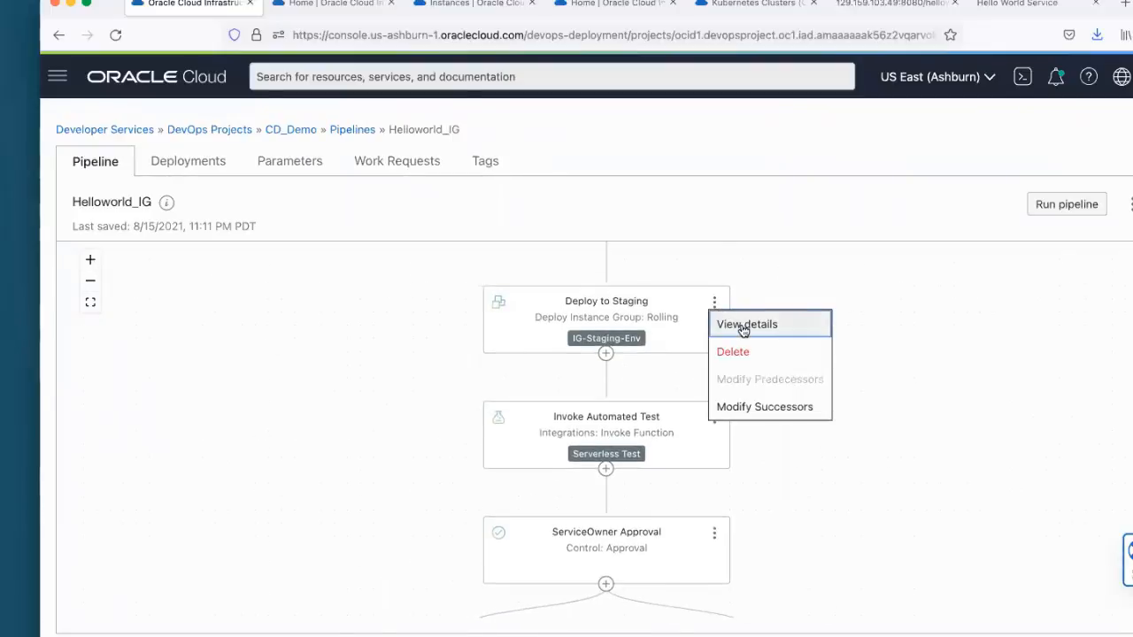
{"action": "left_click", "coordinate": [743, 325]}
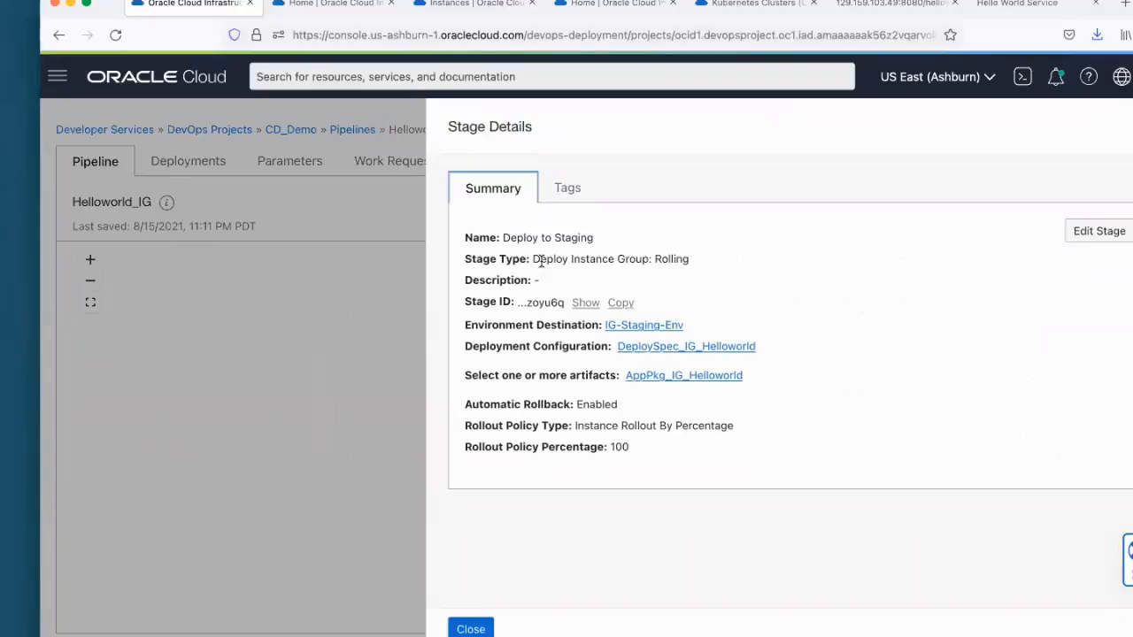
{"action": "left_click_drag", "start_coordinate": [530, 258], "coordinate": [713, 267]}
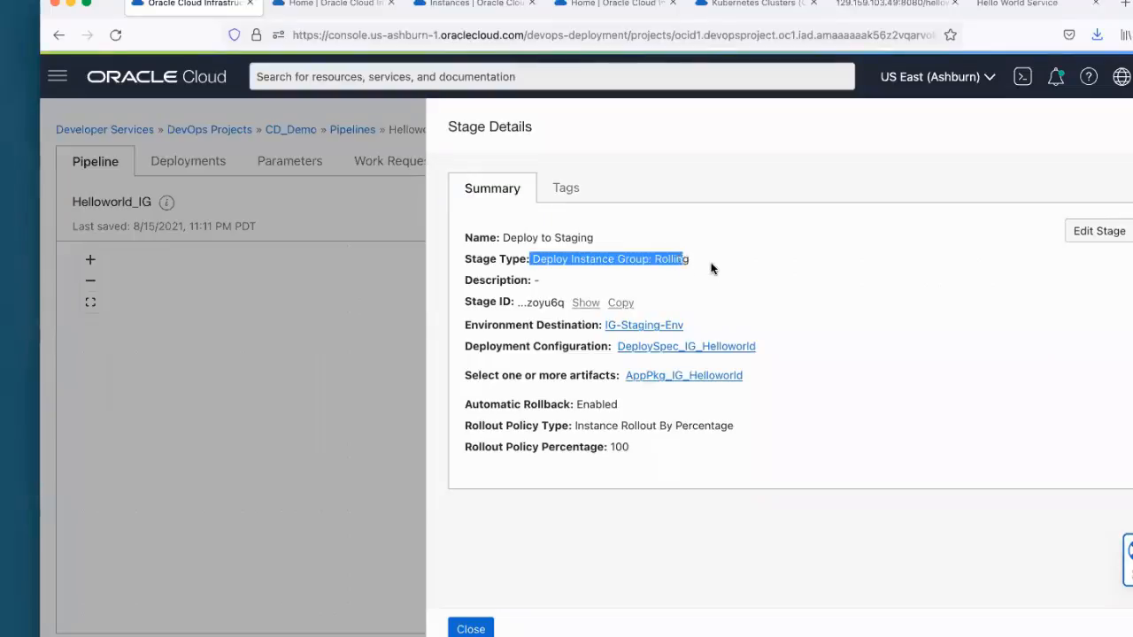
{"action": "left_click", "coordinate": [714, 267]}
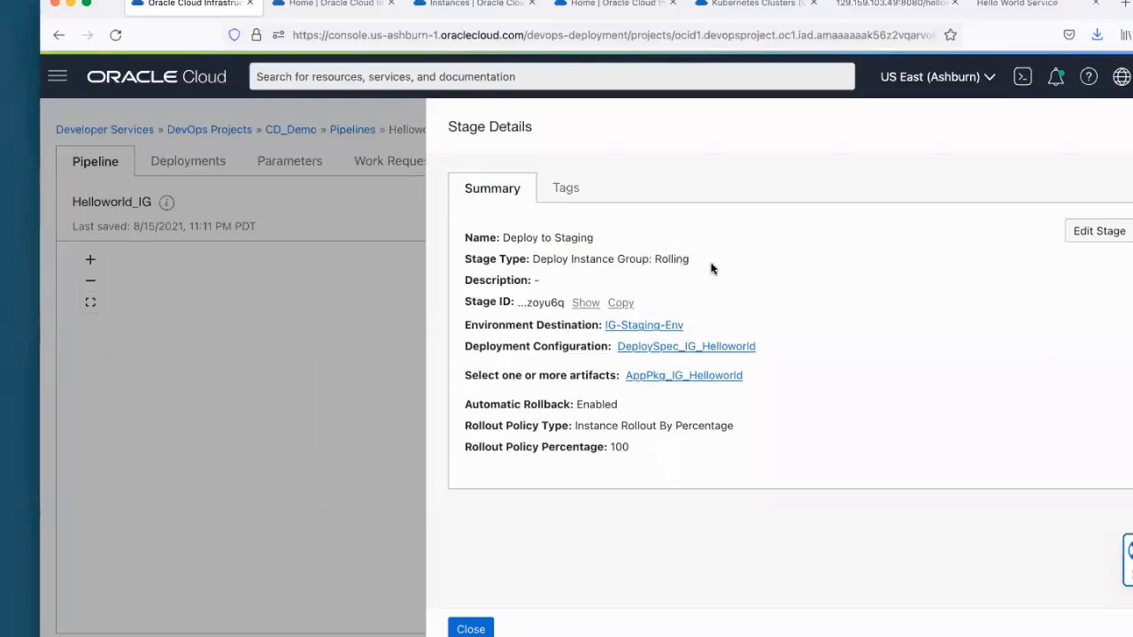
Step: Open the stage's deployment configuration DeploySpec_IG_Helloworld and its artifact AppPkg_IG_Helloworld in separate tabs, and show the DeploySpec_IG_Helloworld page
{"action": "left_click", "coordinate": [650, 352]}
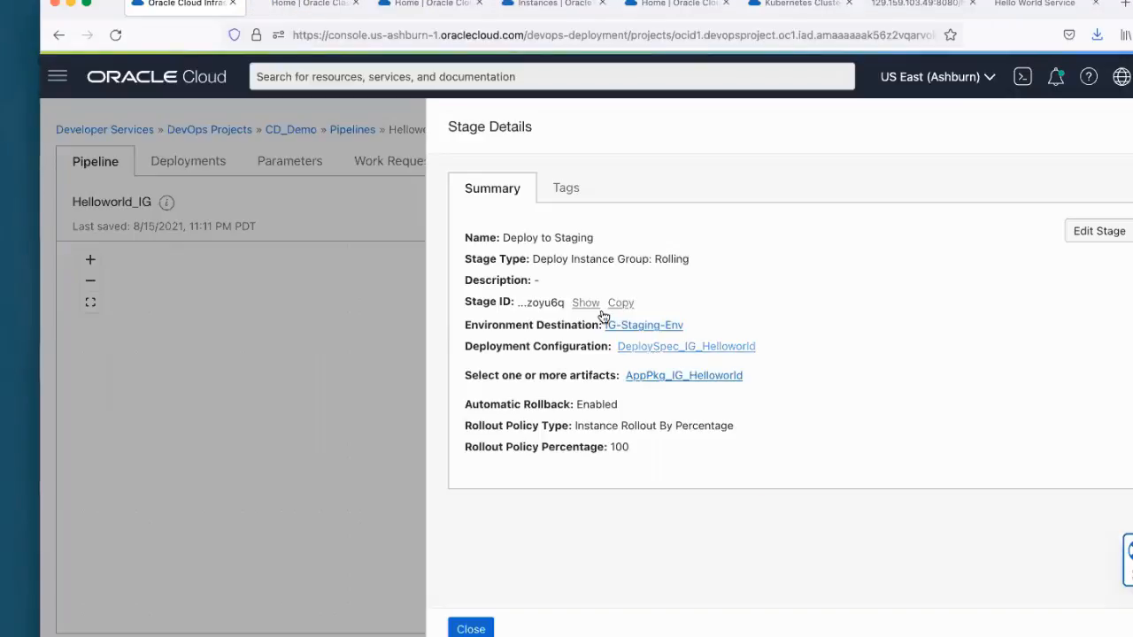
{"action": "left_click", "coordinate": [693, 377]}
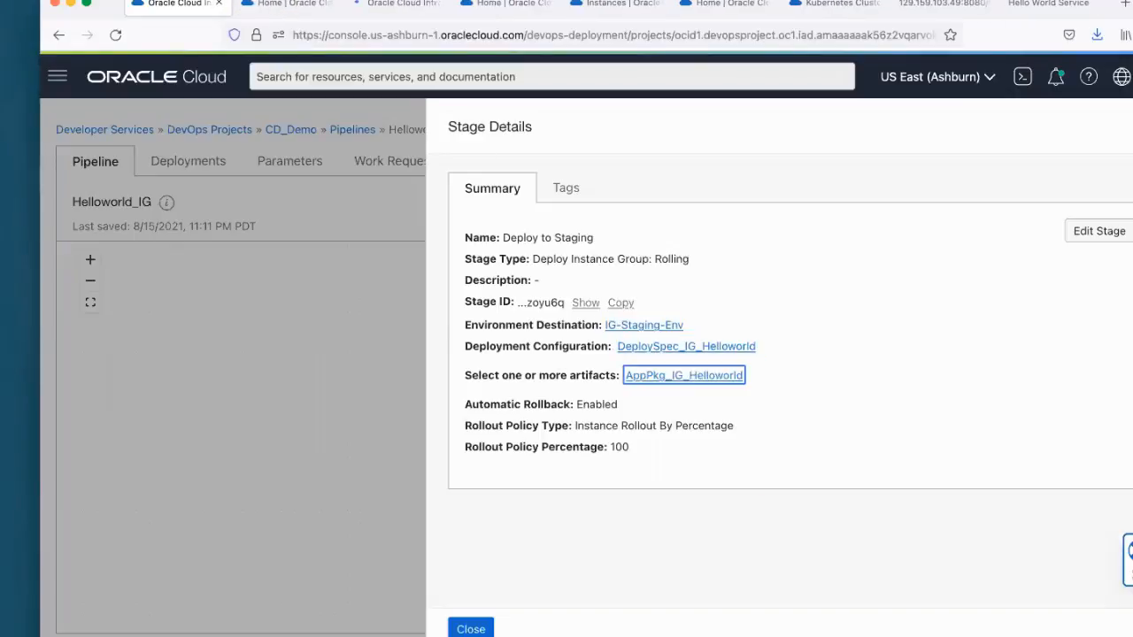
{"action": "left_click", "coordinate": [290, 5]}
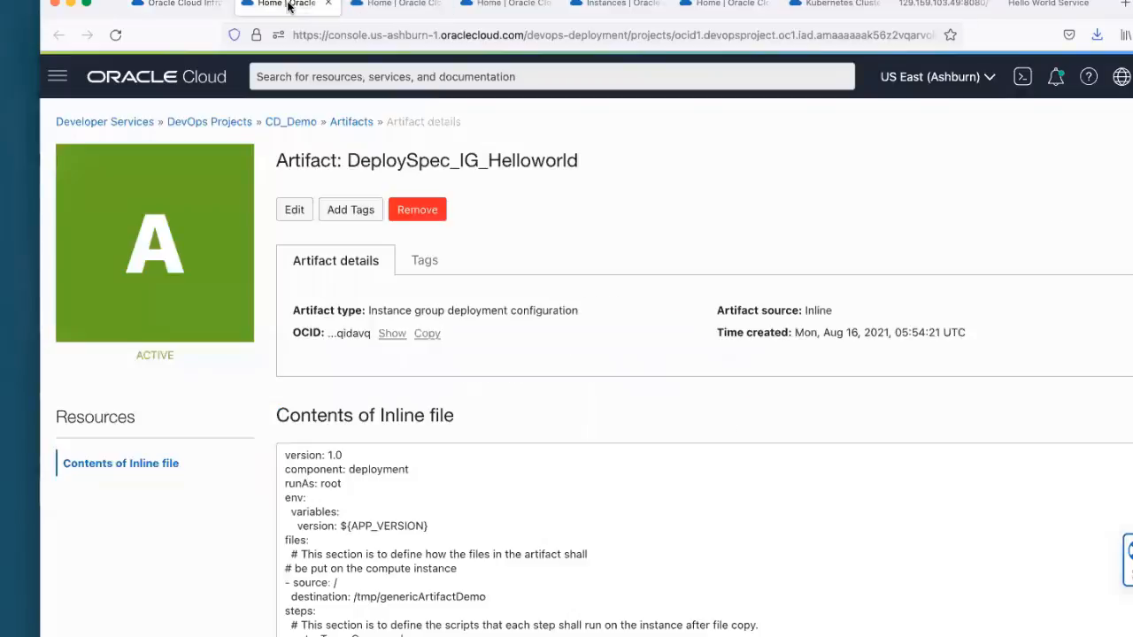
Step: Examine the deployment spec's inline file and highlight the APP_VERSION placeholder used for the version variable
{"action": "scroll", "coordinate": [589, 239], "scroll_direction": "down", "scroll_amount": 3}
{"action": "scroll", "coordinate": [592, 252], "scroll_direction": "up", "scroll_amount": 2}
{"action": "scroll", "coordinate": [592, 252], "scroll_direction": "down", "scroll_amount": 2}
{"action": "scroll", "coordinate": [529, 358], "scroll_direction": "down", "scroll_amount": 2}
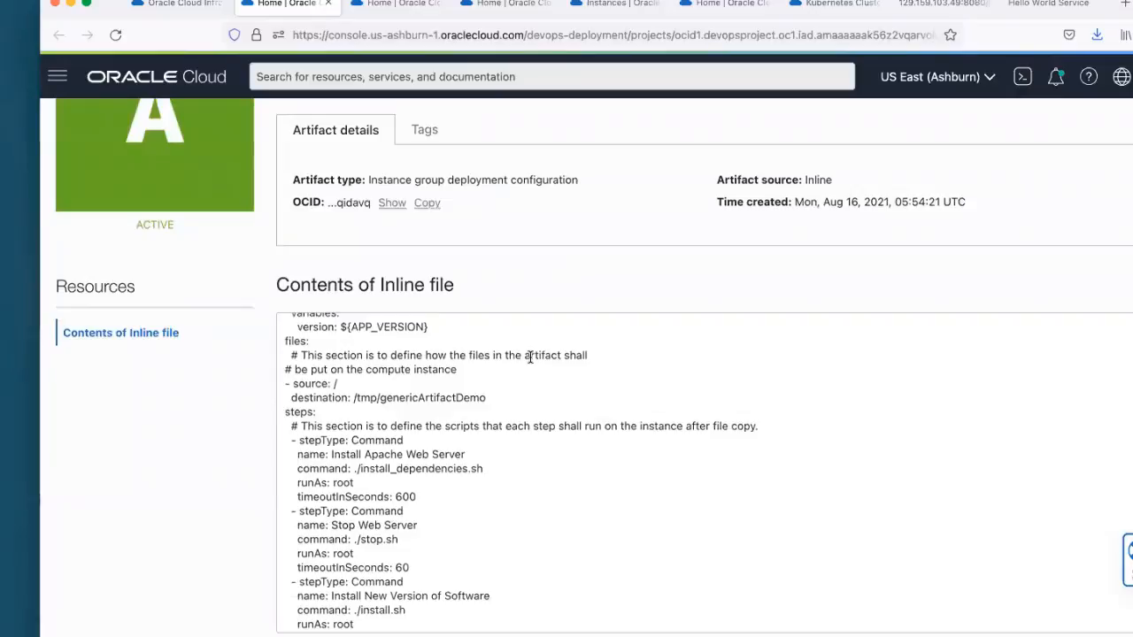
{"action": "scroll", "coordinate": [529, 357], "scroll_direction": "up", "scroll_amount": 4}
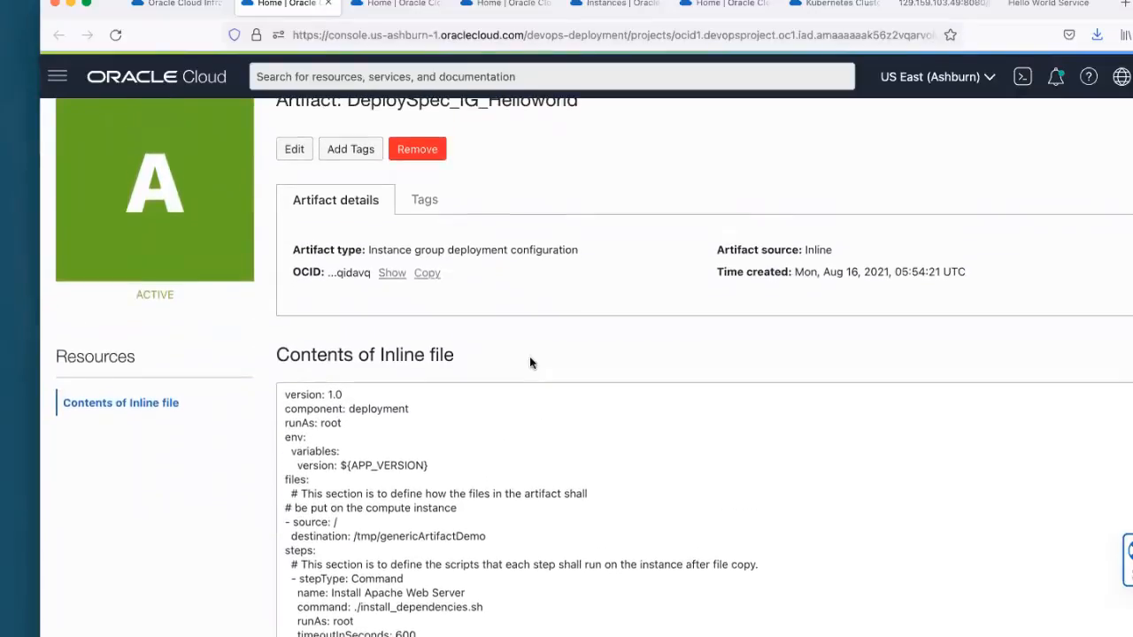
{"action": "scroll", "coordinate": [529, 357], "scroll_direction": "down", "scroll_amount": 2}
{"action": "scroll", "coordinate": [530, 358], "scroll_direction": "down", "scroll_amount": 2}
{"action": "scroll", "coordinate": [528, 398], "scroll_direction": "up", "scroll_amount": 2}
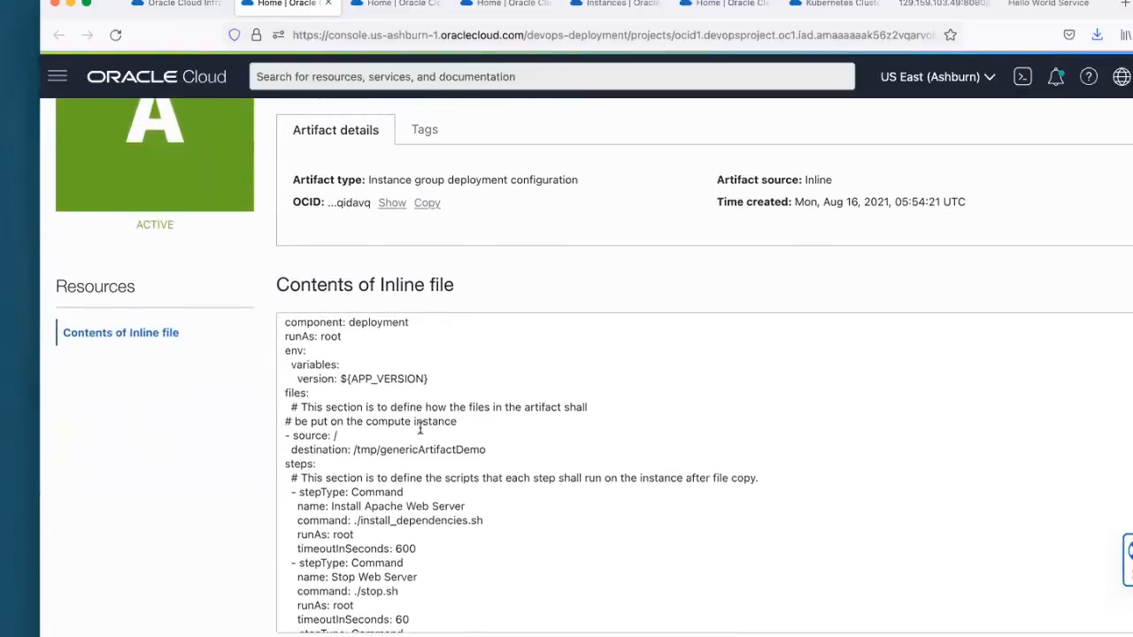
{"action": "left_click_drag", "start_coordinate": [349, 379], "coordinate": [432, 381]}
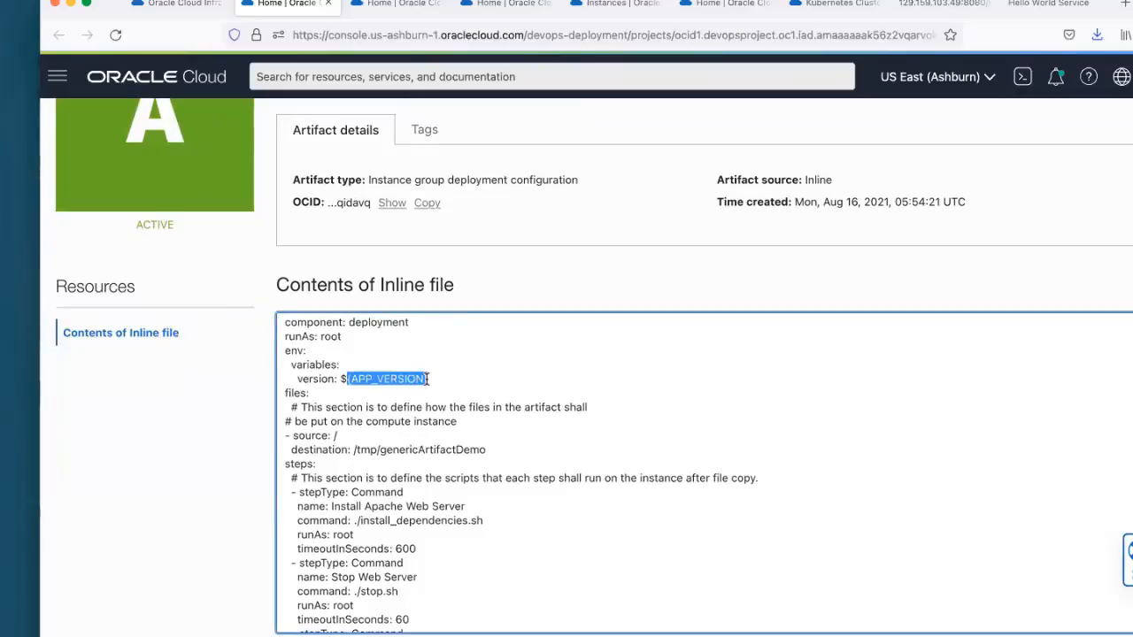
{"action": "left_click", "coordinate": [452, 378]}
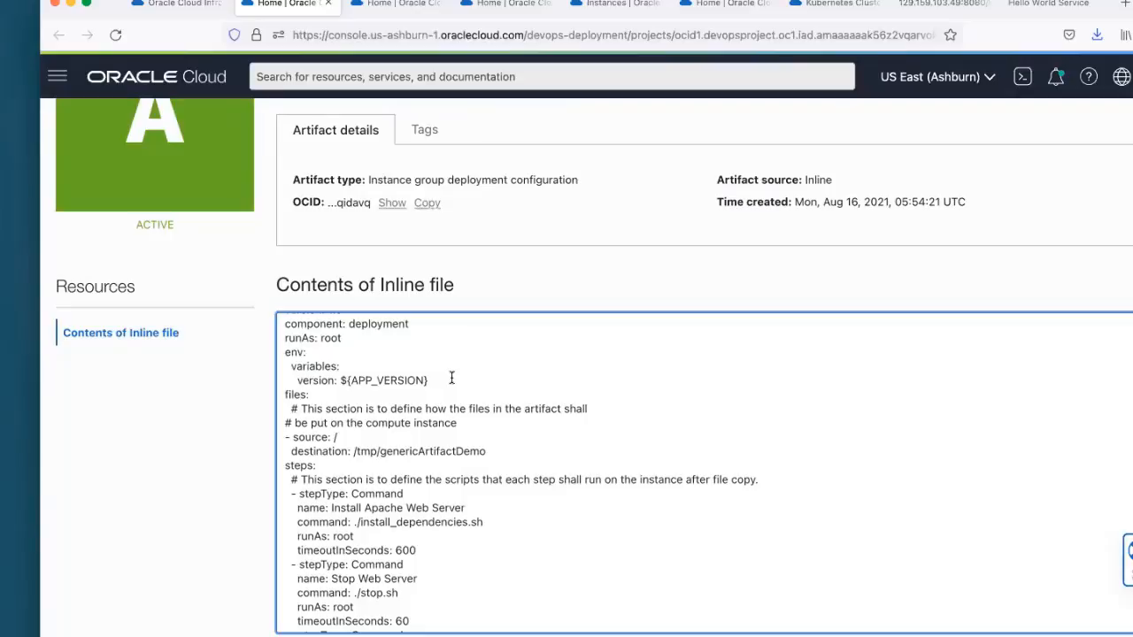
Step: Point out the source and the /tmp/genericArtifactDemo destination in the inline file's files section
{"action": "scroll", "coordinate": [453, 398], "scroll_direction": "down", "scroll_amount": 1}
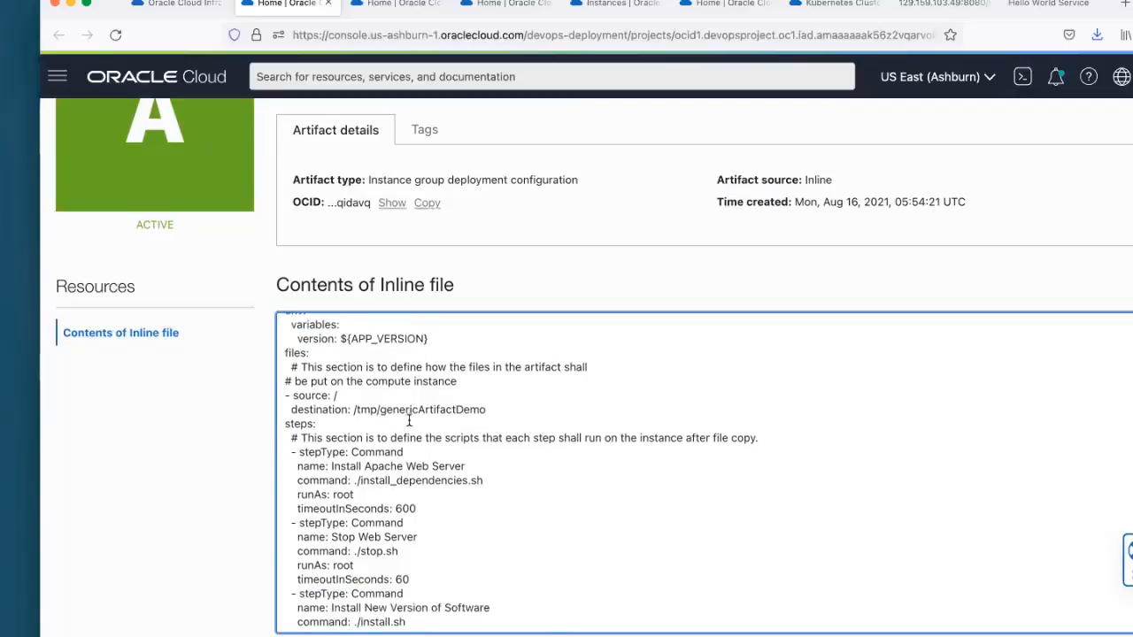
{"action": "mouse_move", "coordinate": [293, 396]}
{"action": "left_mouse_down"}
{"action": "mouse_move", "coordinate": [344, 398]}
{"action": "mouse_move", "coordinate": [289, 397]}
{"action": "left_mouse_up"}
{"action": "left_click", "coordinate": [361, 400]}
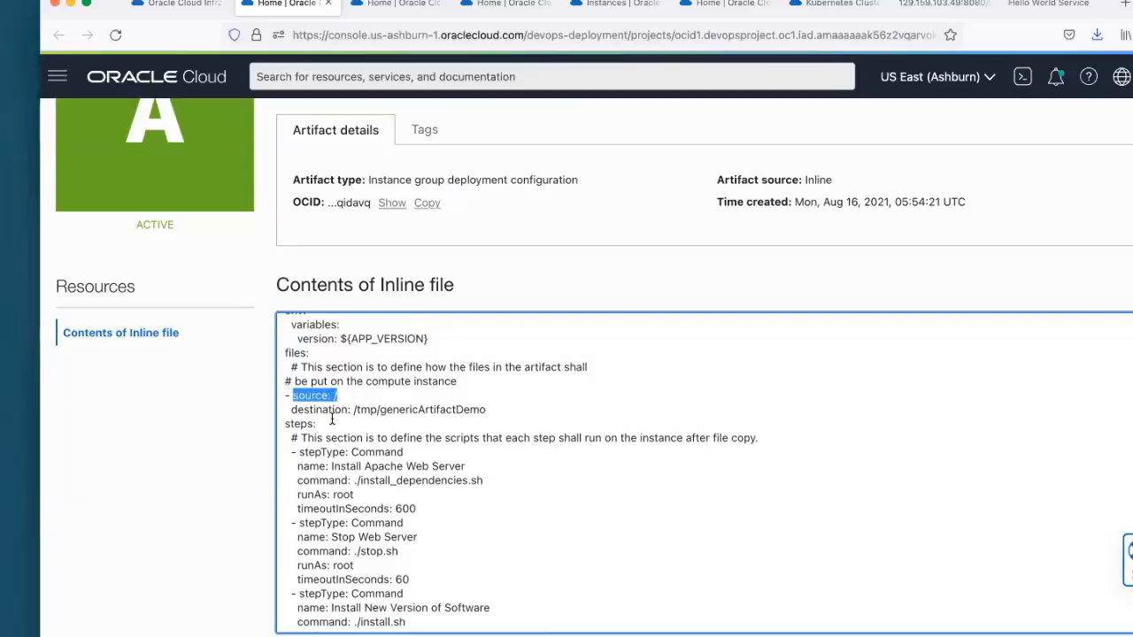
{"action": "left_click_drag", "start_coordinate": [354, 410], "coordinate": [495, 408]}
{"action": "left_click", "coordinate": [497, 433]}
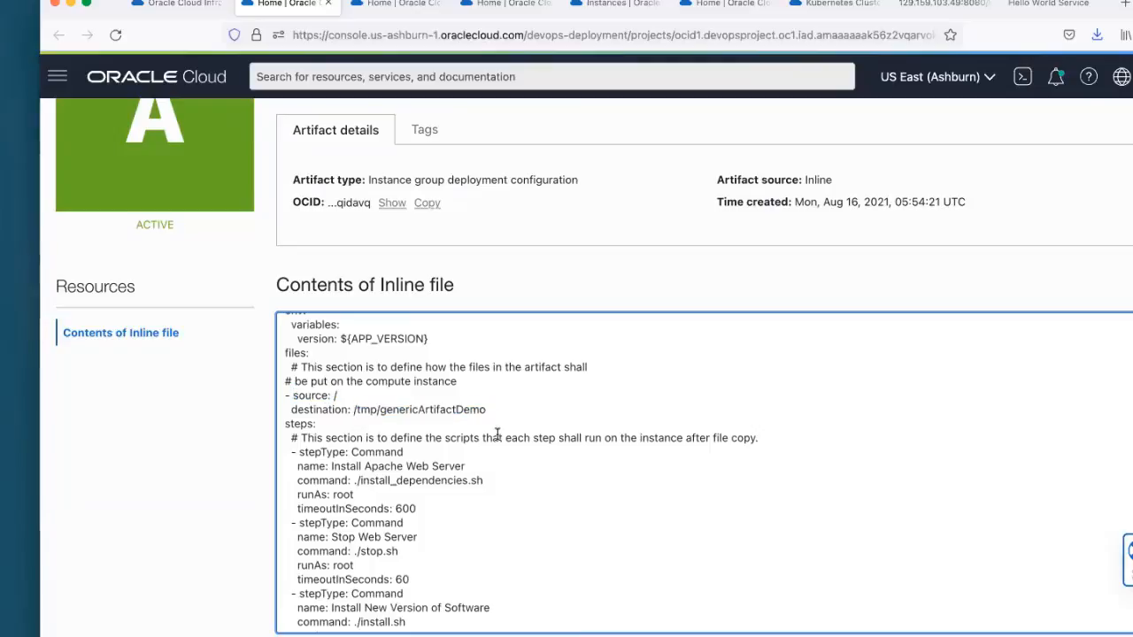
Step: Review the inline file's steps section and highlight the Install Apache Web Server command step
{"action": "scroll", "coordinate": [497, 433], "scroll_direction": "down", "scroll_amount": 2}
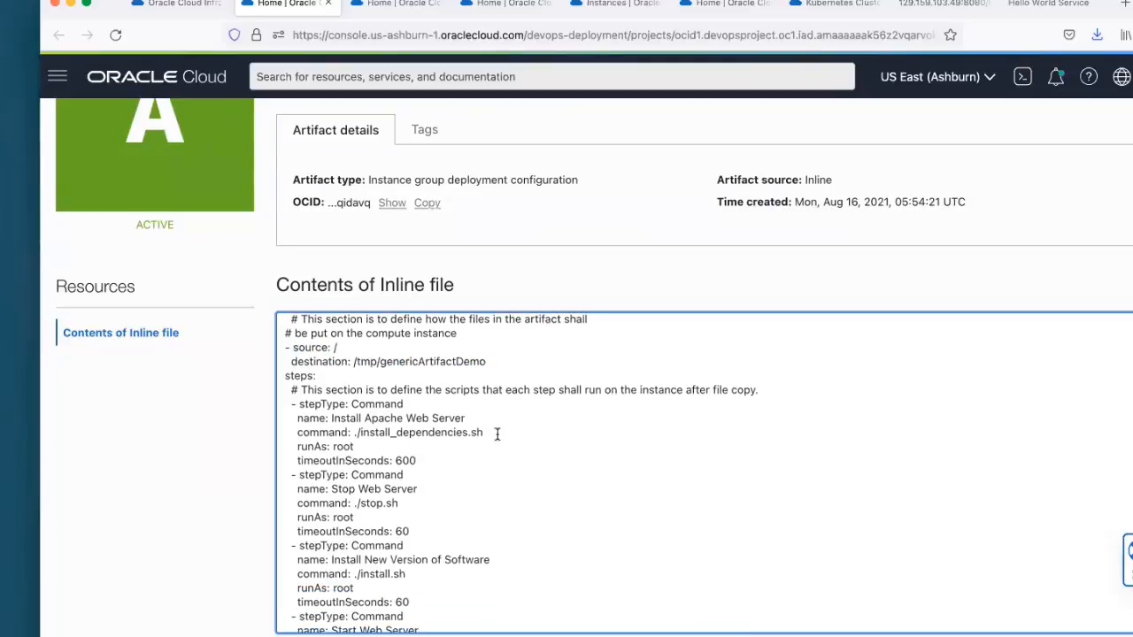
{"action": "scroll", "coordinate": [497, 433], "scroll_direction": "down", "scroll_amount": 2}
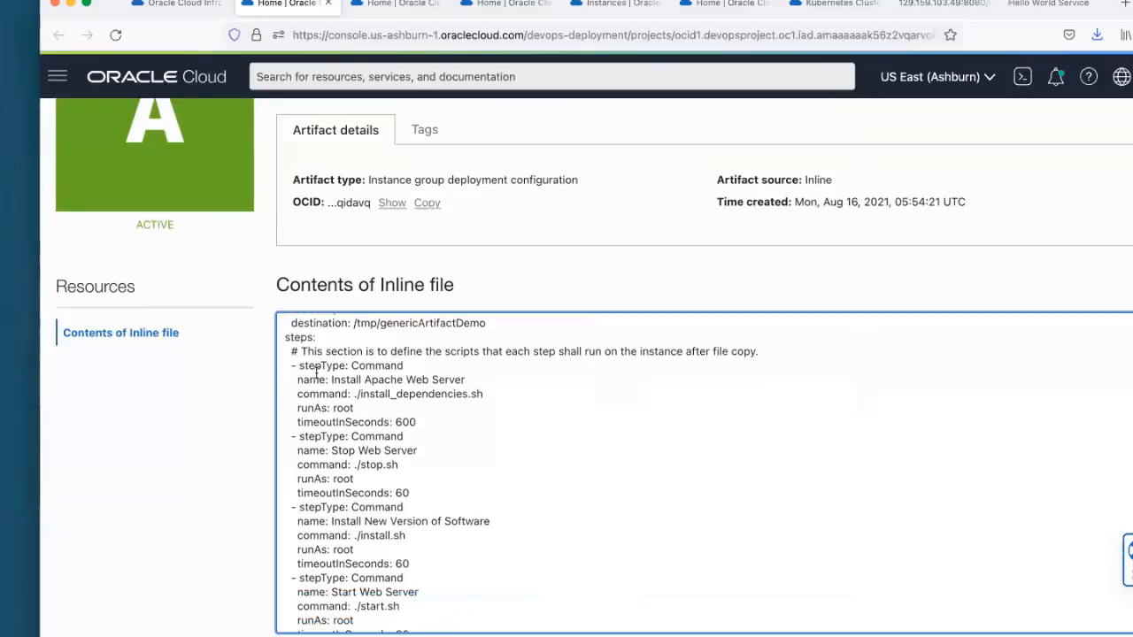
{"action": "left_click_drag", "start_coordinate": [294, 363], "coordinate": [356, 478]}
{"action": "left_click", "coordinate": [433, 474]}
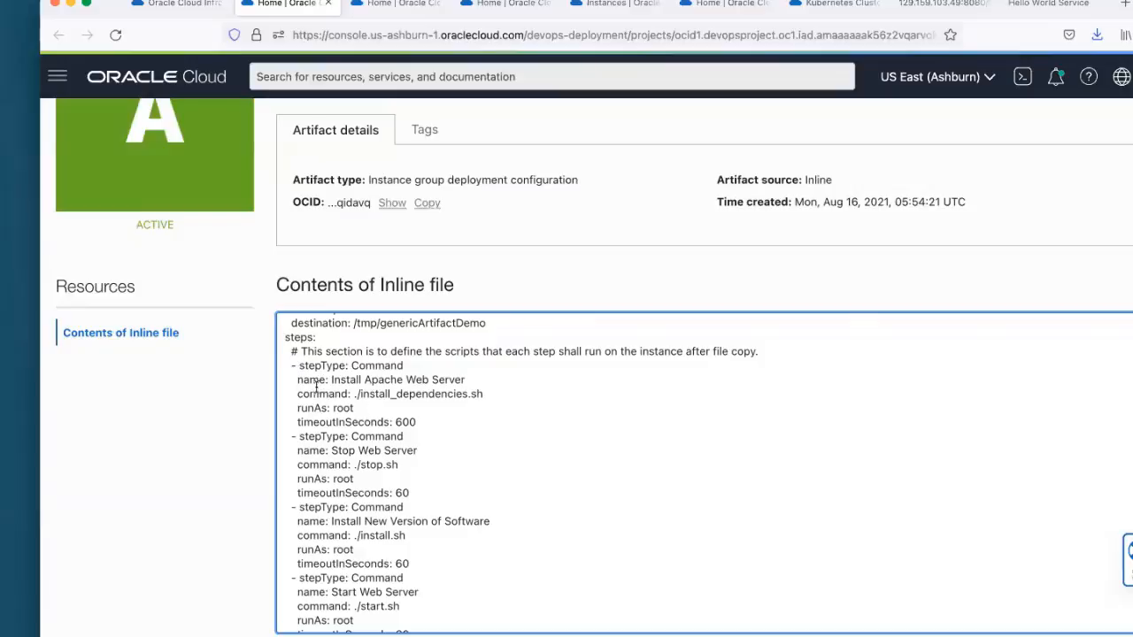
{"action": "left_click_drag", "start_coordinate": [351, 381], "coordinate": [467, 384]}
{"action": "left_click", "coordinate": [469, 384]}
Step: Point out the ./install.sh and ./start.sh commands in the inline file, and return to the artifact's summary
{"action": "scroll", "coordinate": [379, 402], "scroll_direction": "down", "scroll_amount": 1}
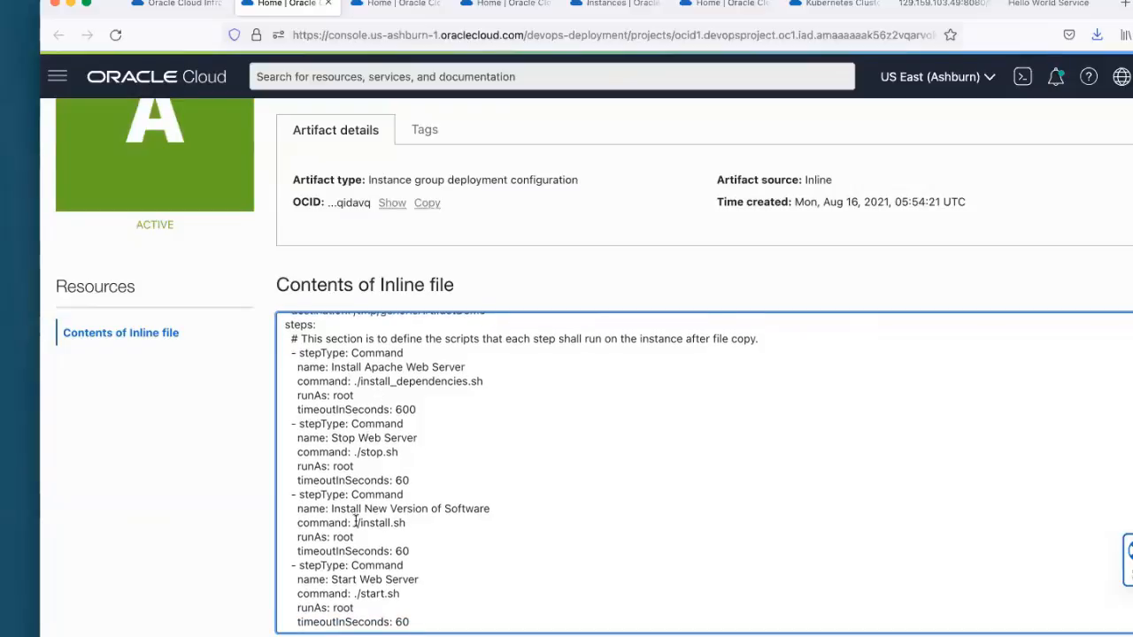
{"action": "left_click_drag", "start_coordinate": [353, 523], "coordinate": [409, 523]}
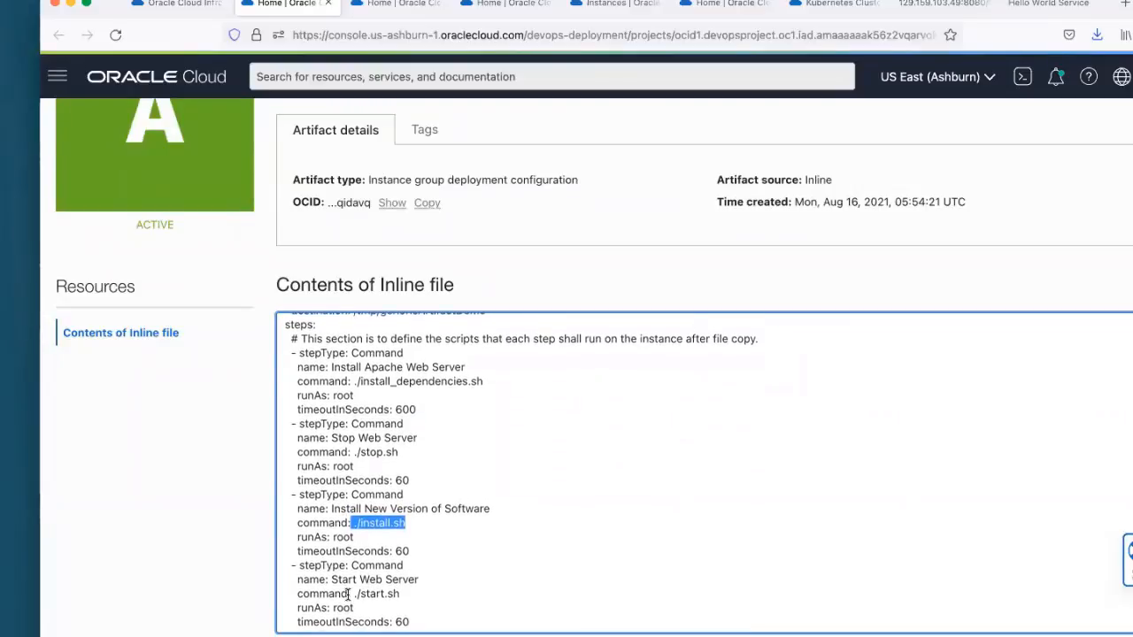
{"action": "left_click_drag", "start_coordinate": [347, 593], "coordinate": [415, 592]}
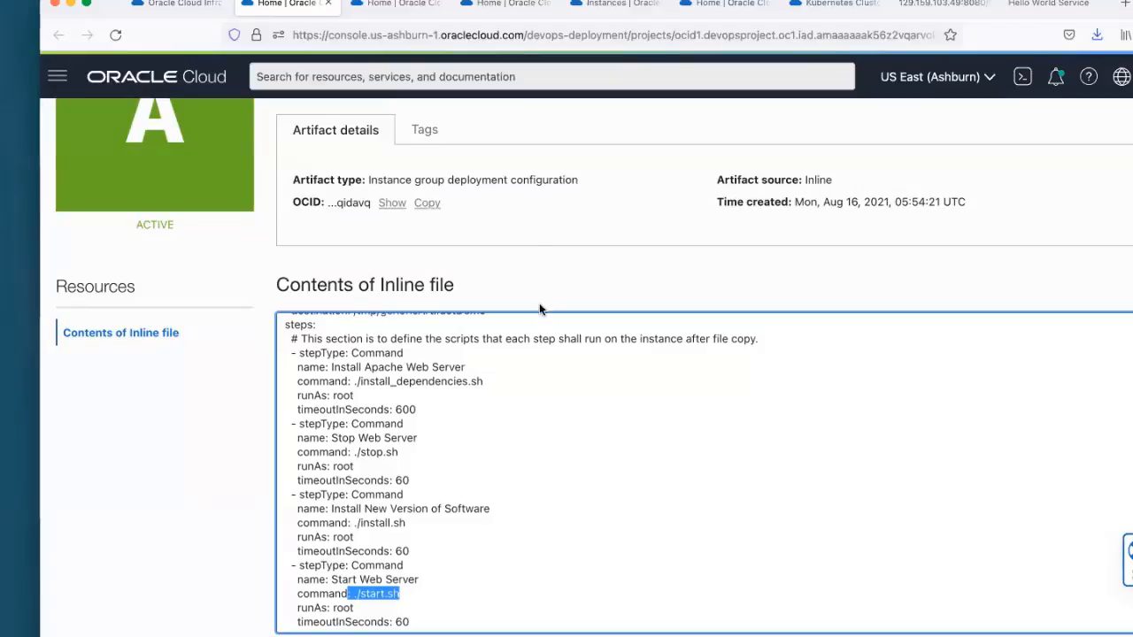
{"action": "scroll", "coordinate": [543, 305], "scroll_direction": "up", "scroll_amount": 3}
{"action": "scroll", "coordinate": [506, 461], "scroll_direction": "up", "scroll_amount": 5}
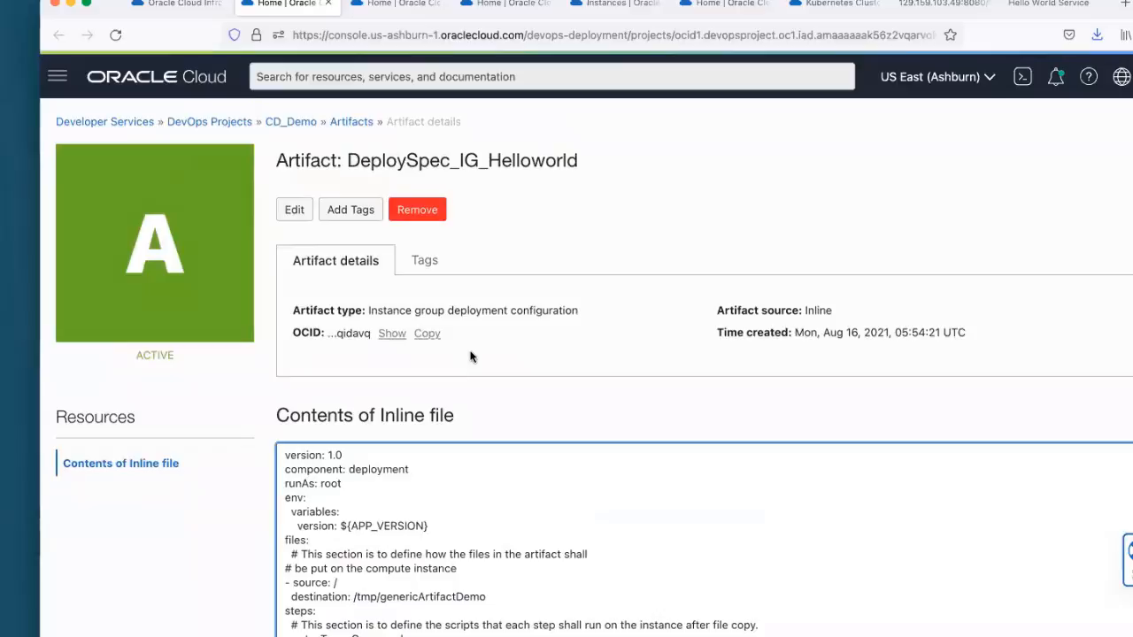
Step: Switch to the AppPkg_IG_Helloworld artifact page and point out its repository path and artifact type
{"action": "key", "text": "ctrl+Tab"}
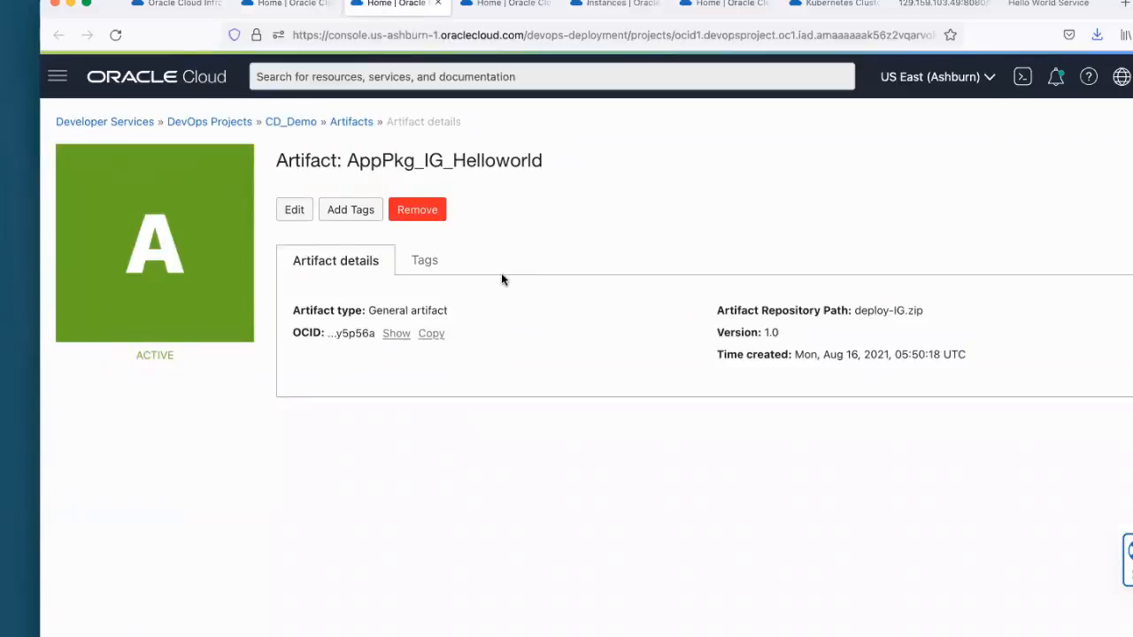
{"action": "left_click_drag", "start_coordinate": [856, 312], "coordinate": [930, 313]}
{"action": "left_click", "coordinate": [931, 332]}
{"action": "left_click_drag", "start_coordinate": [855, 311], "coordinate": [923, 314]}
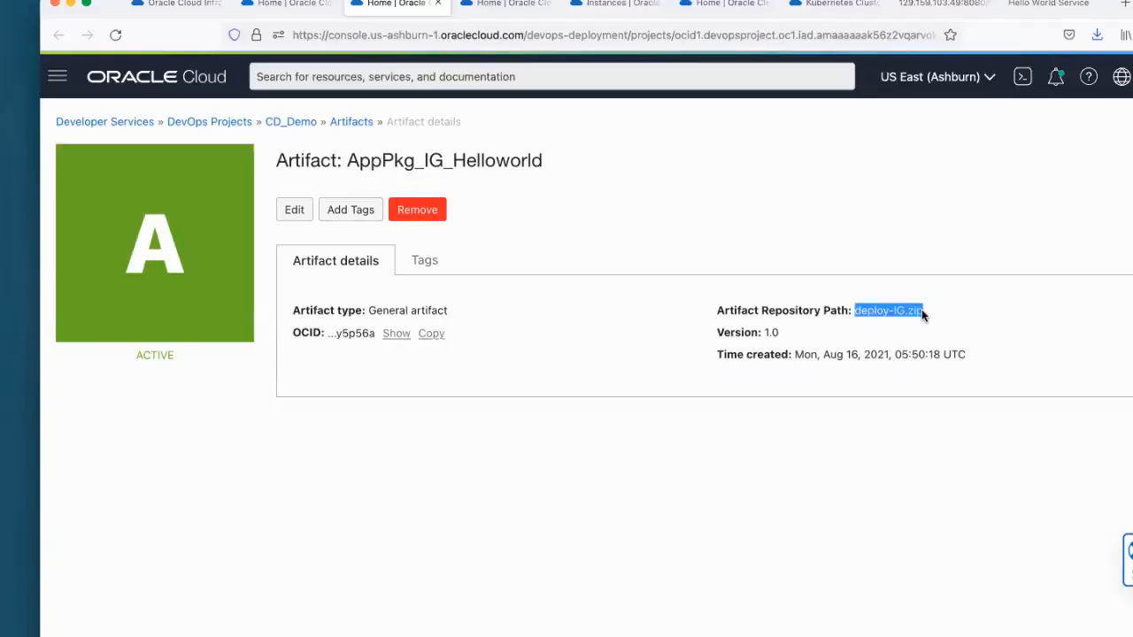
{"action": "double_click", "coordinate": [370, 311]}
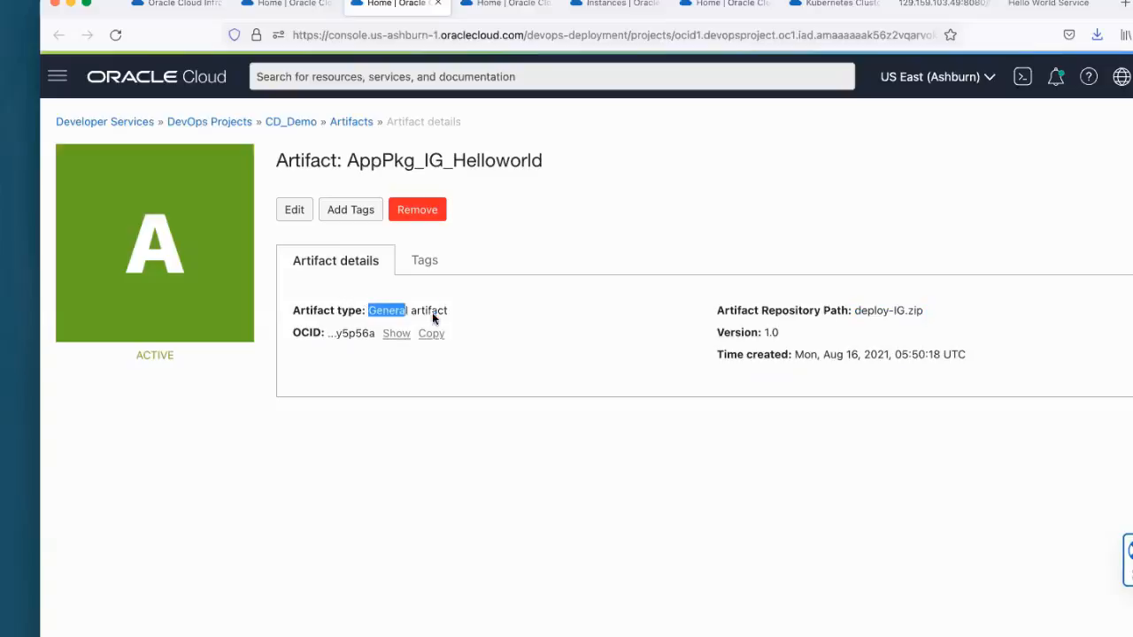
{"action": "left_click_drag", "start_coordinate": [433, 315], "coordinate": [464, 316]}
{"action": "left_click", "coordinate": [464, 319]}
Step: Return to the Deploy to Staging stage details and highlight the automatic rollback setting and the rollout policy type and percentage
{"action": "left_click", "coordinate": [483, 13]}
{"action": "left_click", "coordinate": [296, 10]}
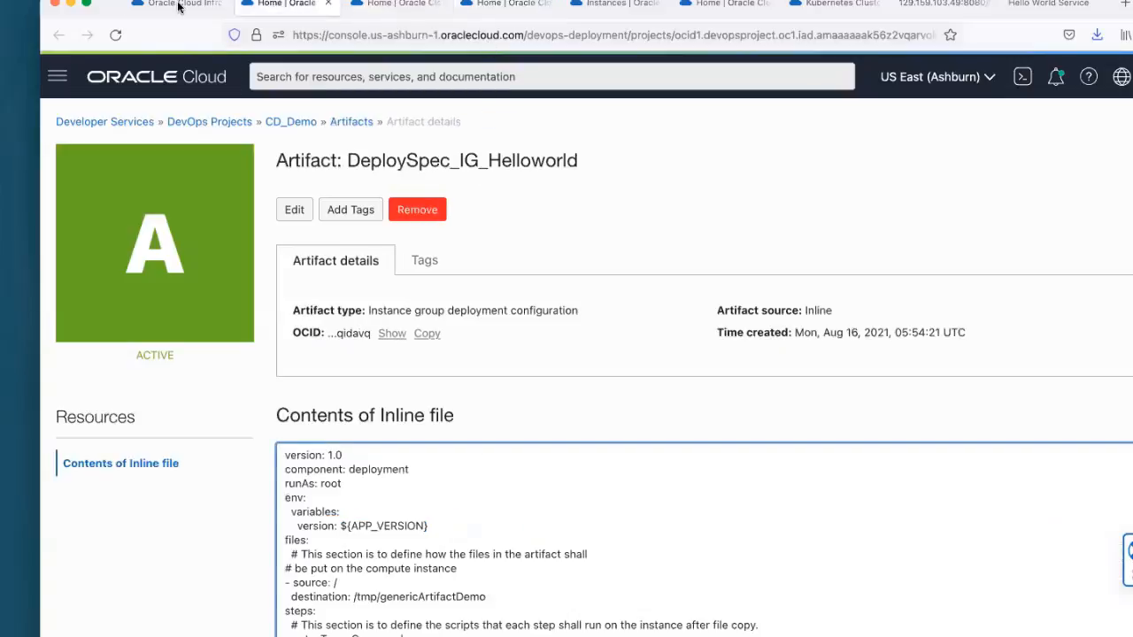
{"action": "left_click", "coordinate": [170, 6]}
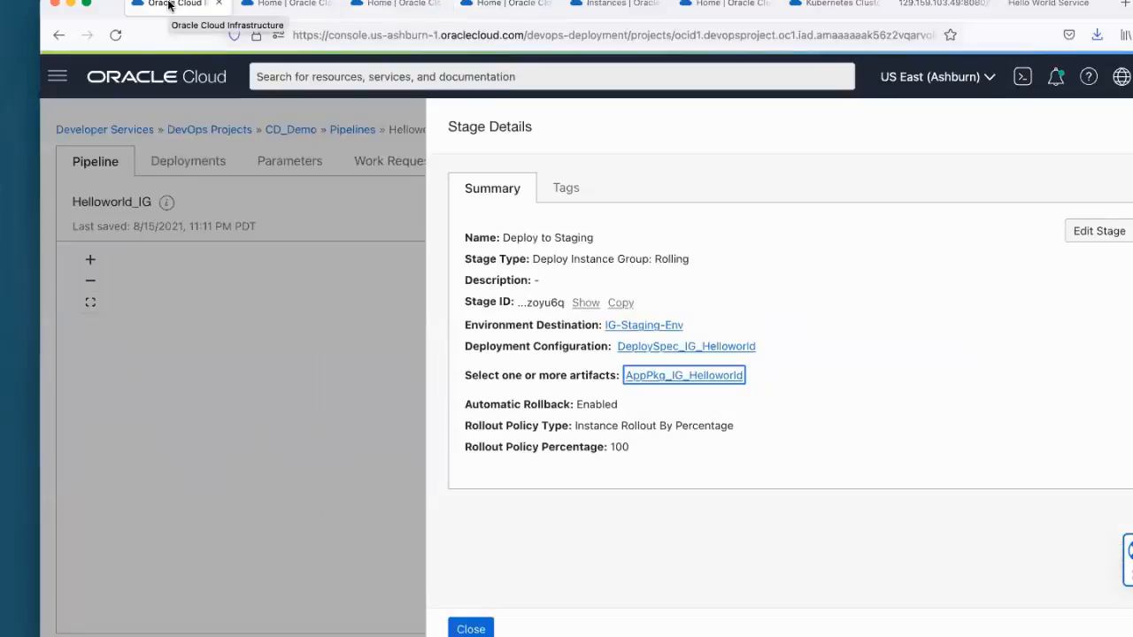
{"action": "left_click", "coordinate": [683, 406]}
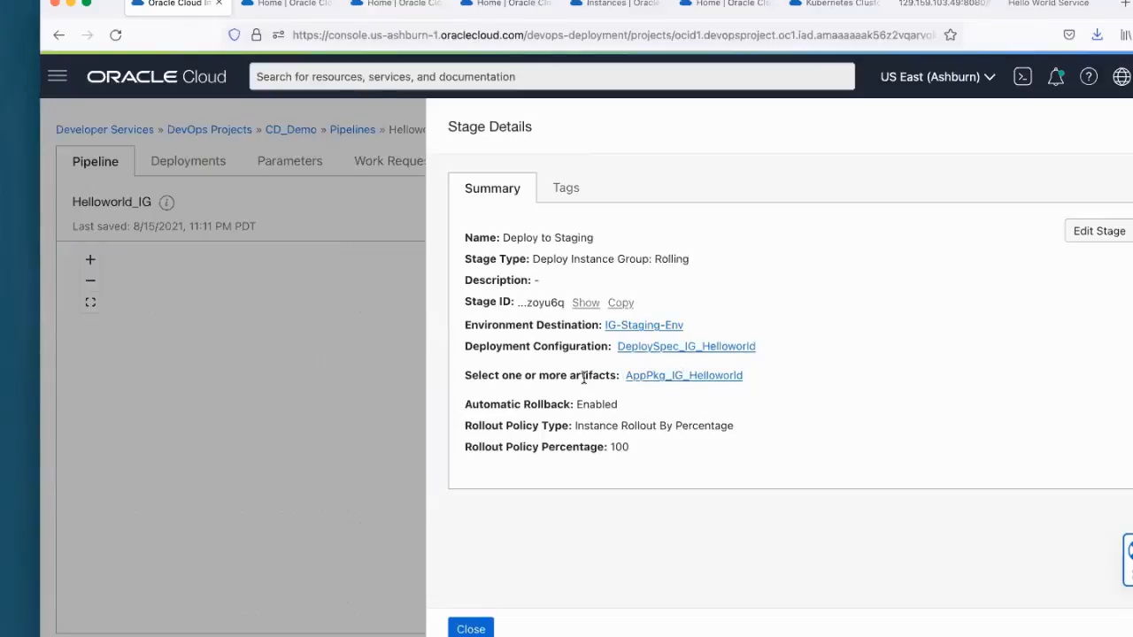
{"action": "left_click_drag", "start_coordinate": [577, 405], "coordinate": [620, 411]}
{"action": "left_click", "coordinate": [629, 411]}
{"action": "left_click_drag", "start_coordinate": [574, 425], "coordinate": [772, 446]}
{"action": "left_click", "coordinate": [772, 446]}
Step: Close the stage details and look over the test, approval and production stages of the Helloworld_IG pipeline
{"action": "left_click", "coordinate": [456, 629]}
{"action": "scroll", "coordinate": [804, 405], "scroll_direction": "down", "scroll_amount": 1}
{"action": "scroll", "coordinate": [799, 404], "scroll_direction": "down", "scroll_amount": 2}
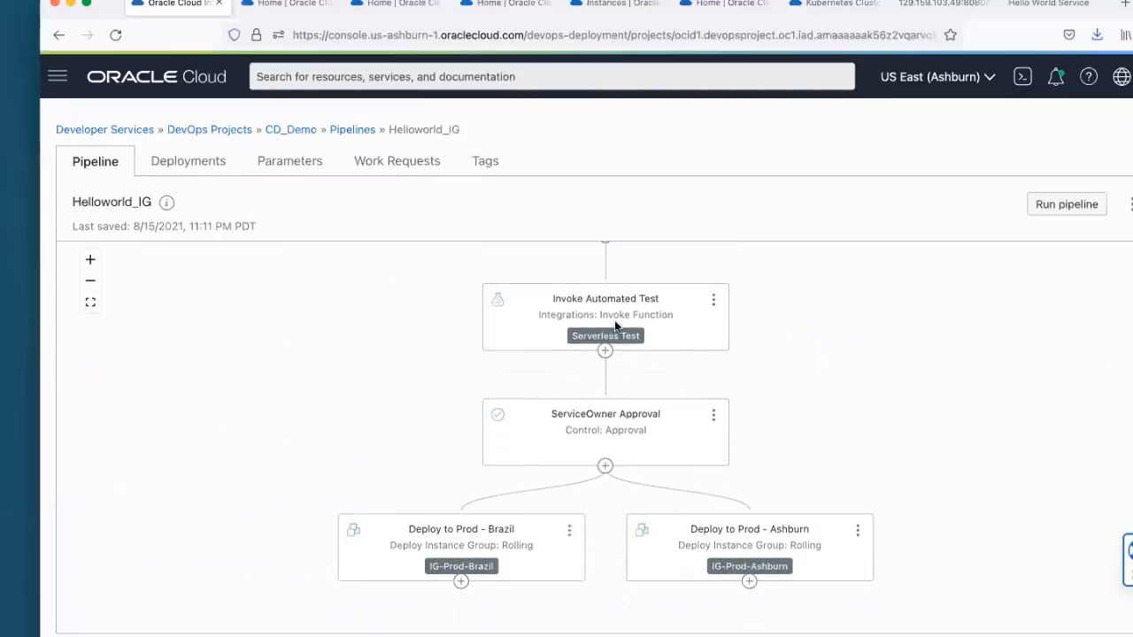
{"action": "scroll", "coordinate": [784, 344], "scroll_direction": "up", "scroll_amount": 2}
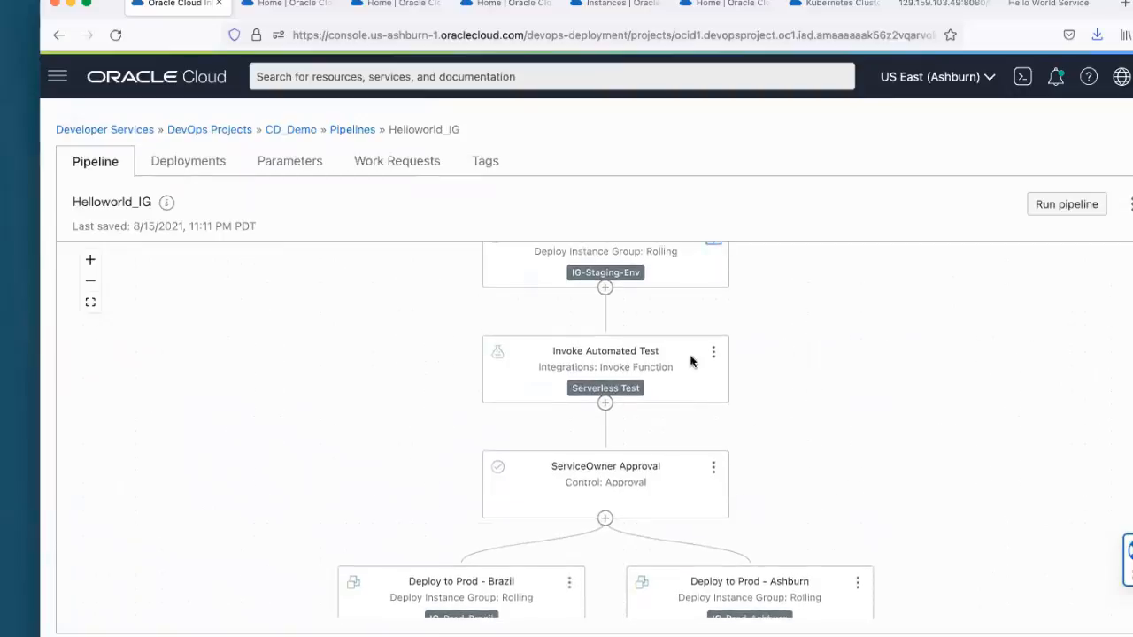
{"action": "left_click", "coordinate": [182, 166]}
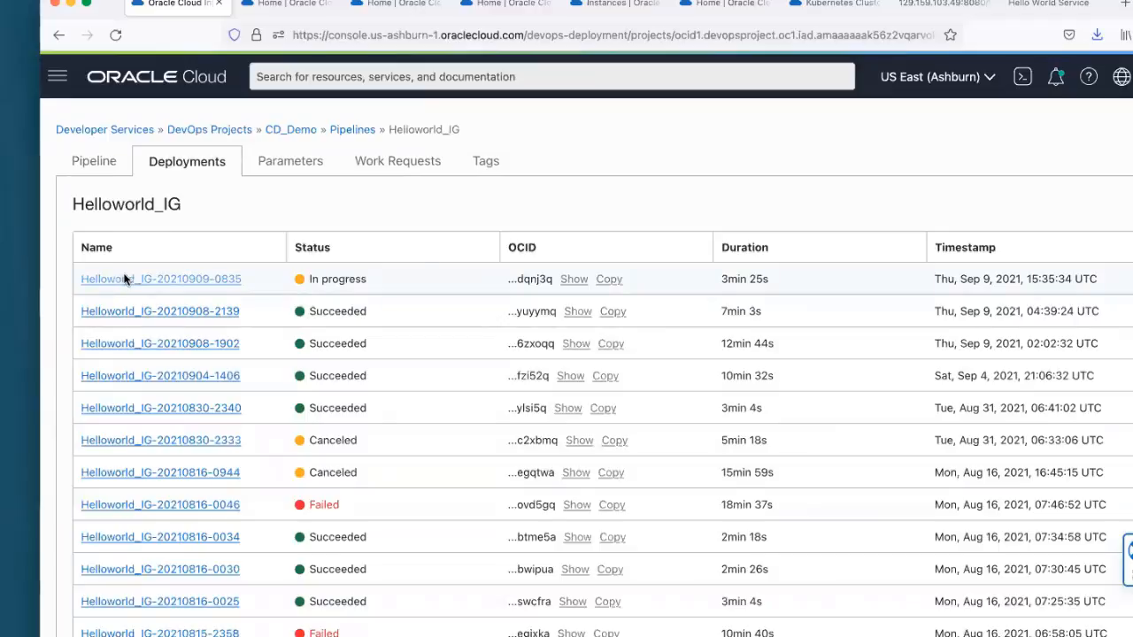
{"action": "left_click", "coordinate": [125, 280]}
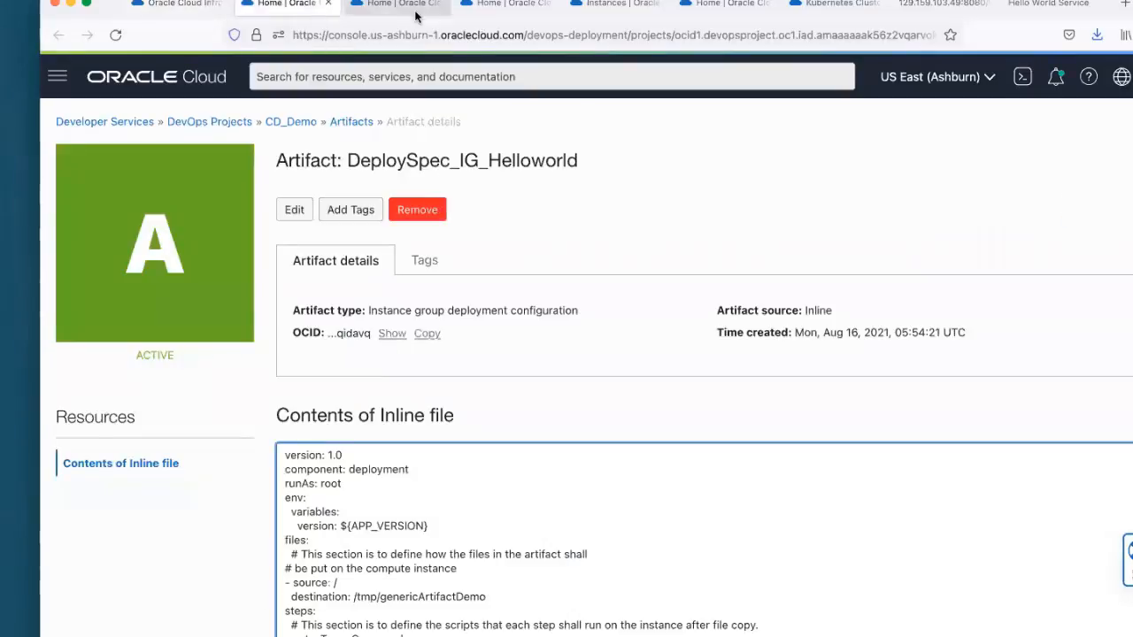
Step: Switch to the Instance Staging - Ashburn page and display the instance's run commands
{"action": "left_click", "coordinate": [409, 7]}
{"action": "left_click", "coordinate": [464, 8]}
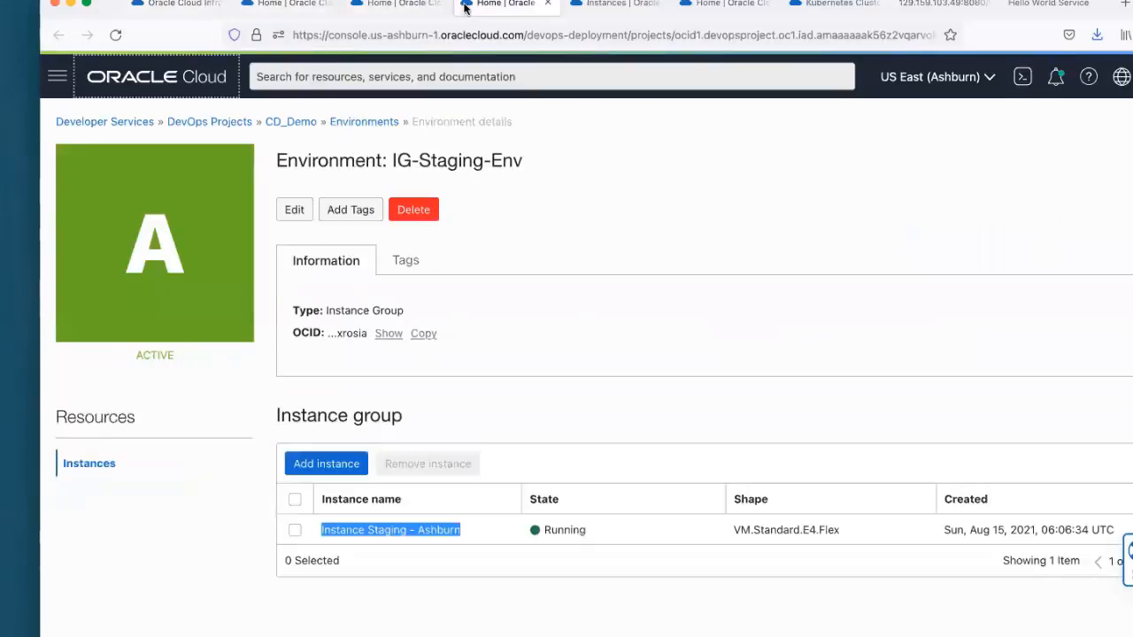
{"action": "left_click", "coordinate": [571, 7]}
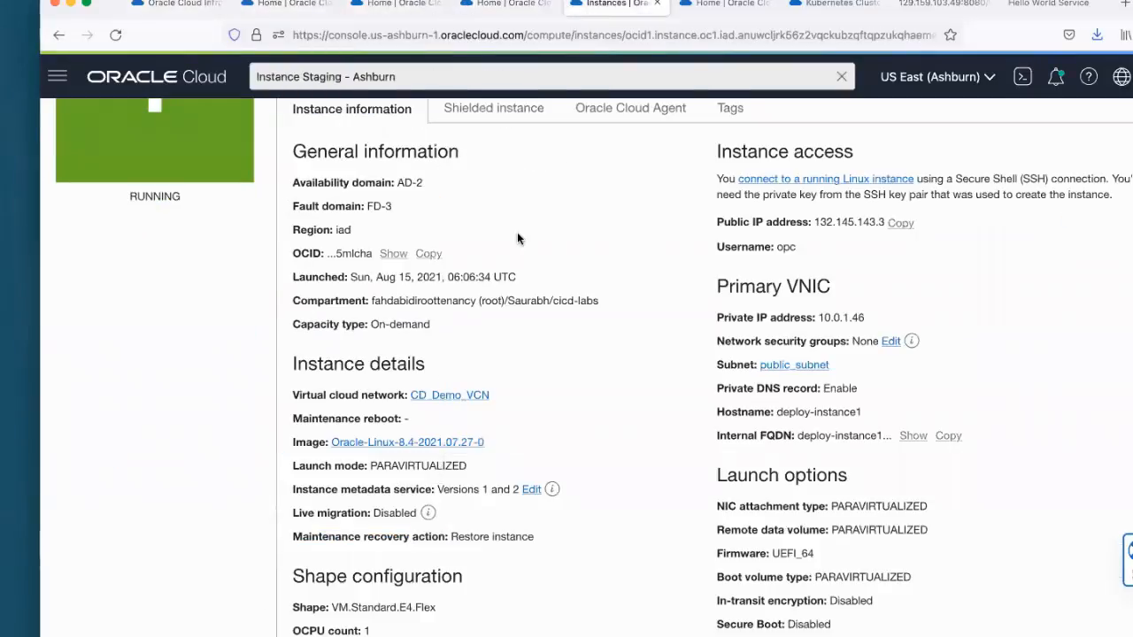
{"action": "scroll", "coordinate": [517, 232], "scroll_direction": "up", "scroll_amount": 3}
{"action": "scroll", "coordinate": [392, 241], "scroll_direction": "down", "scroll_amount": 5}
{"action": "scroll", "coordinate": [399, 225], "scroll_direction": "down", "scroll_amount": 4}
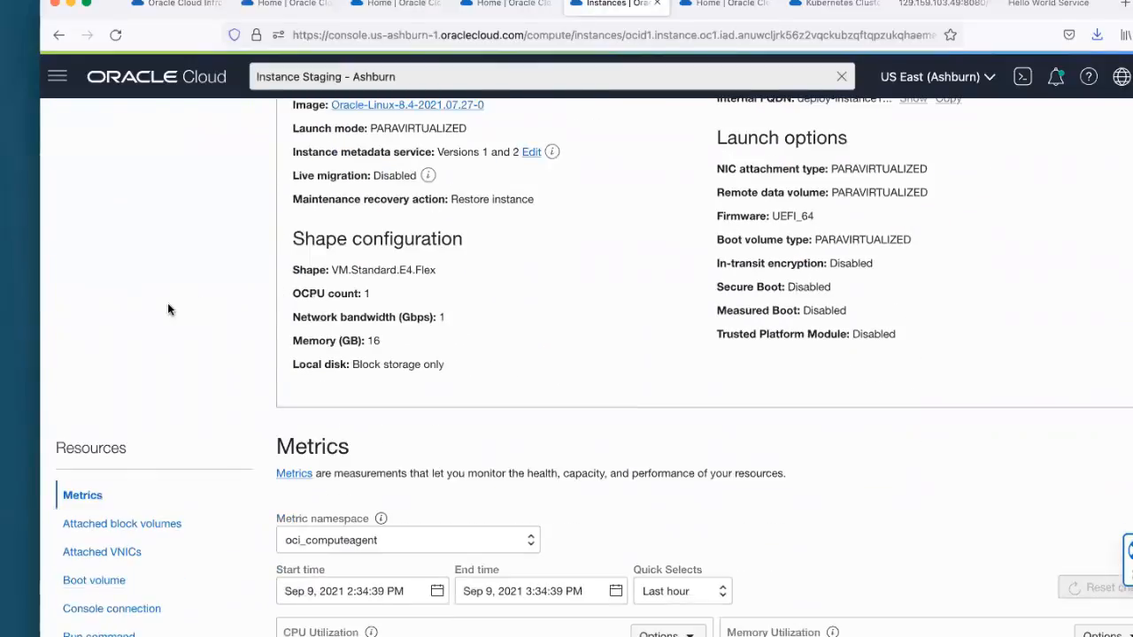
{"action": "scroll", "coordinate": [168, 309], "scroll_direction": "down", "scroll_amount": 6}
{"action": "left_click", "coordinate": [133, 354]}
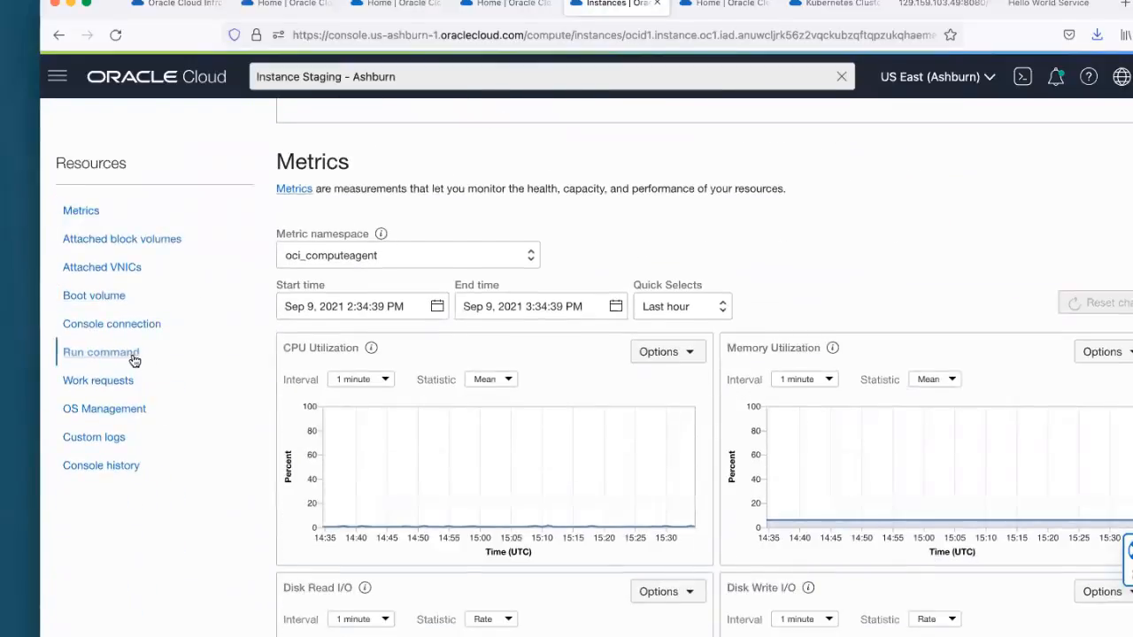
{"action": "scroll", "coordinate": [706, 390], "scroll_direction": "down", "scroll_amount": 2}
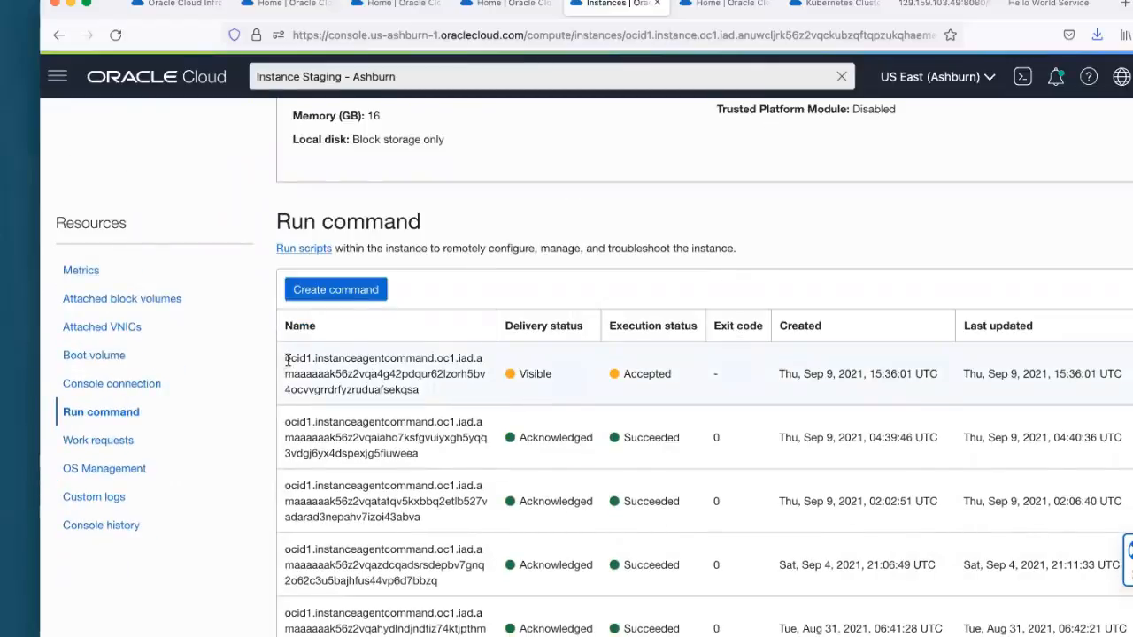
Step: Point out the newest run command and reload the instance page to refresh its status before leaving it
{"action": "left_click_drag", "start_coordinate": [288, 360], "coordinate": [425, 392]}
{"action": "left_click", "coordinate": [458, 396]}
{"action": "left_click", "coordinate": [113, 35]}
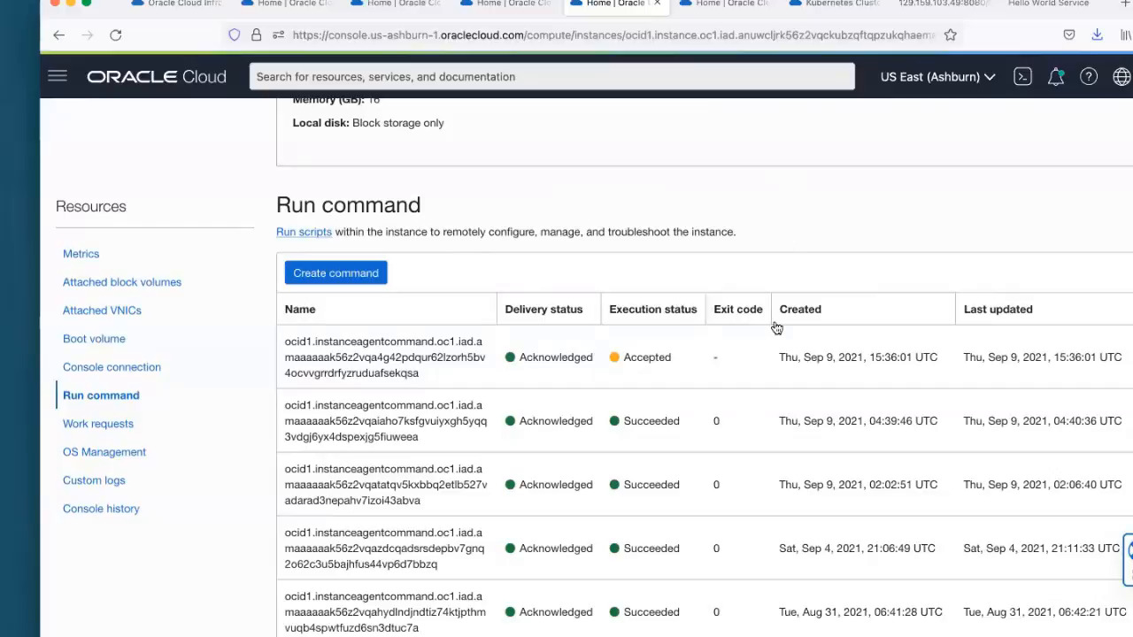
{"action": "left_click", "coordinate": [554, 9]}
{"action": "left_click", "coordinate": [387, 4]}
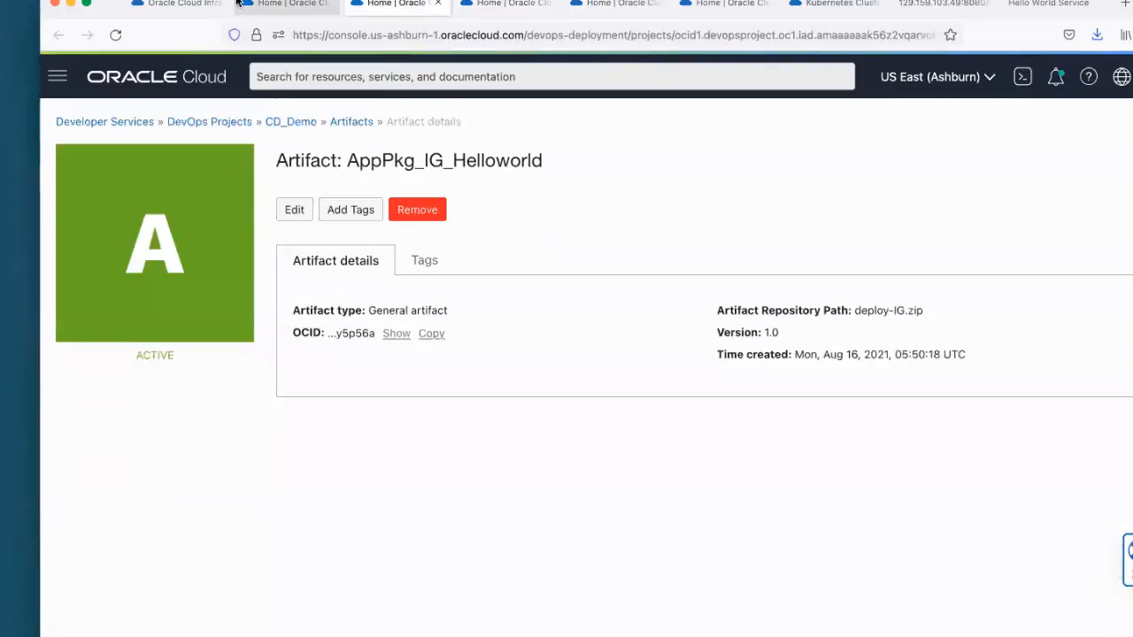
{"action": "left_click", "coordinate": [173, 4]}
{"action": "left_click", "coordinate": [115, 35]}
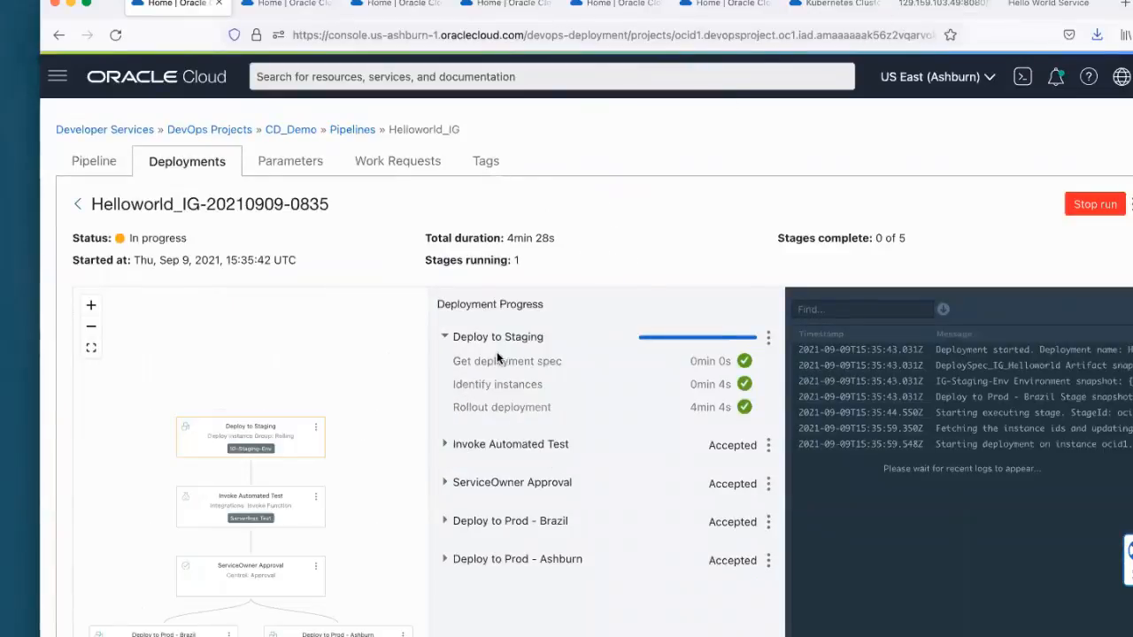
{"action": "left_click", "coordinate": [925, 11]}
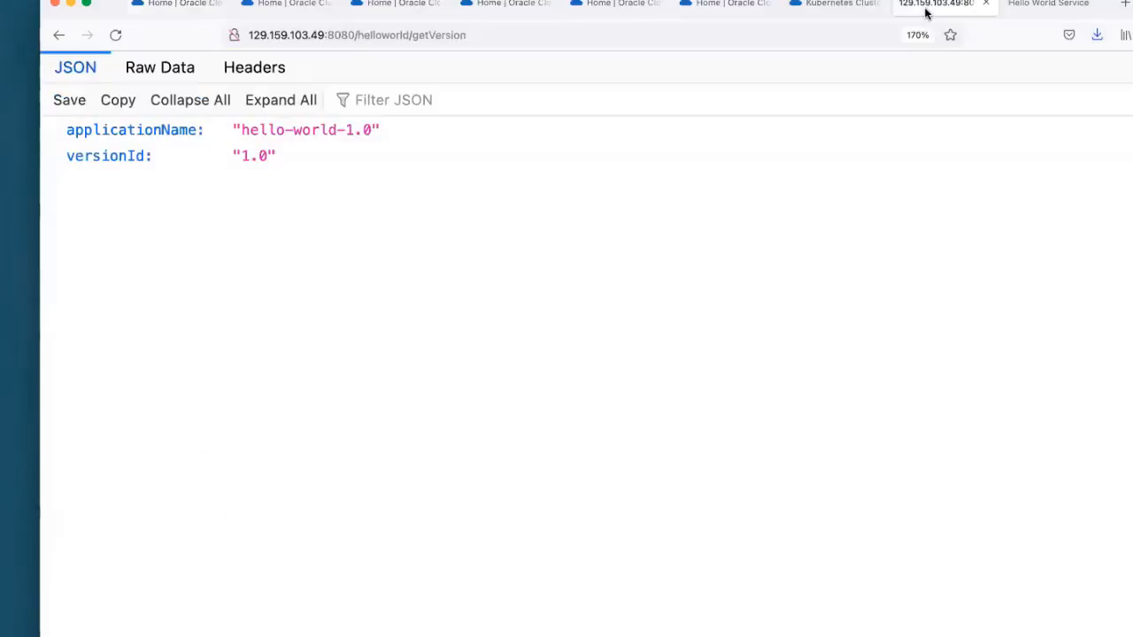
{"action": "left_click", "coordinate": [985, 5]}
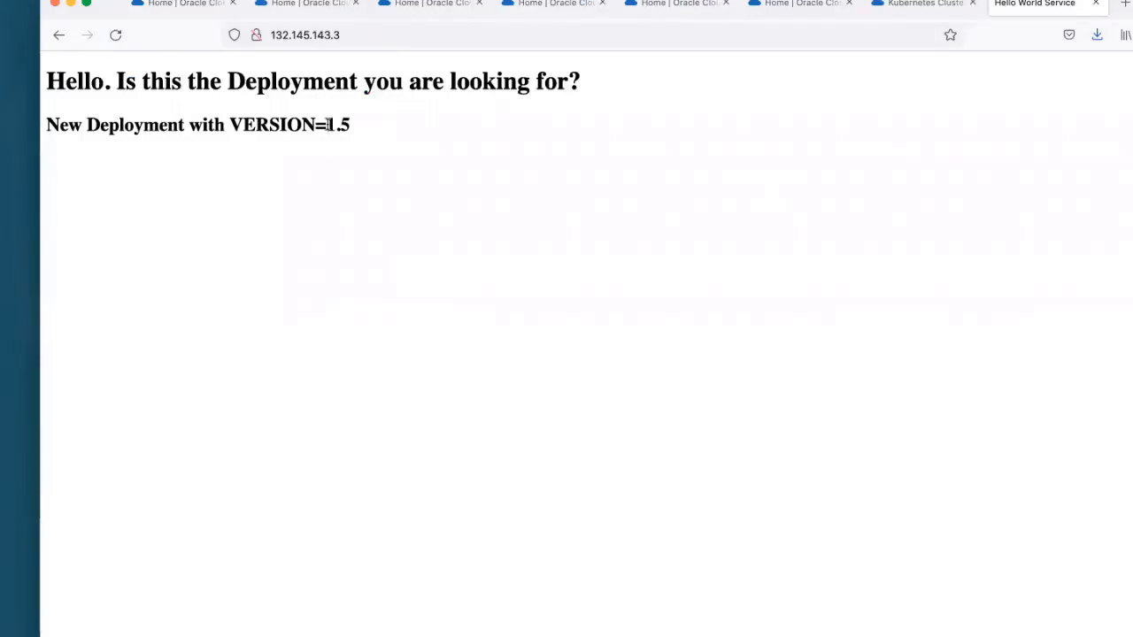
Step: Reload the Hello World Service page to check the deployed version, and return to the deployment's progress
{"action": "left_click", "coordinate": [114, 35]}
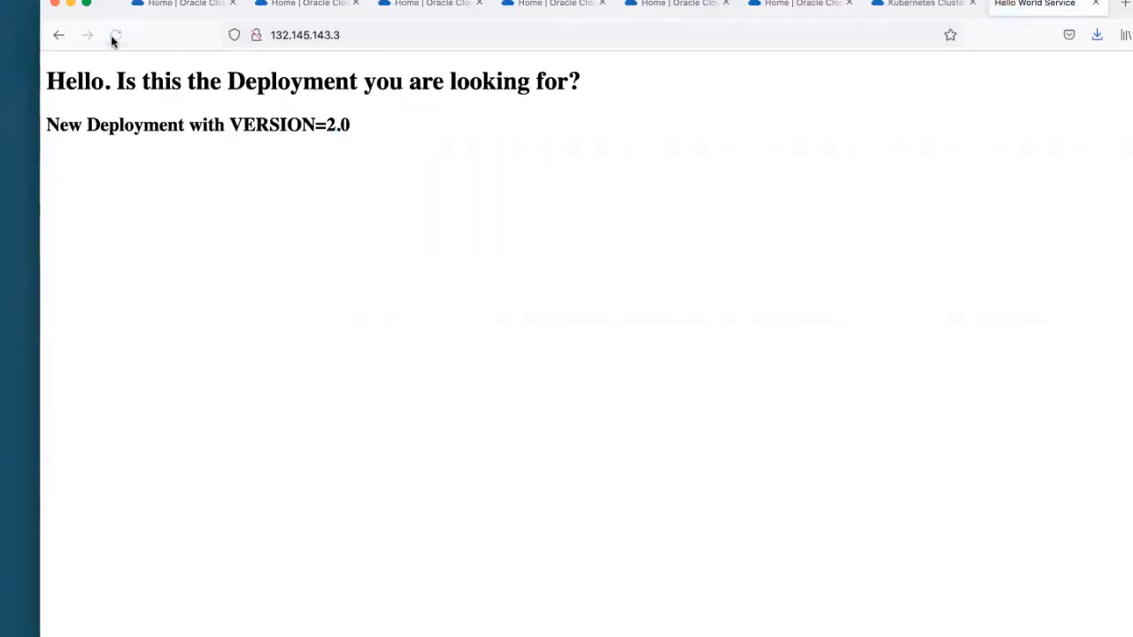
{"action": "left_click_drag", "start_coordinate": [328, 125], "coordinate": [364, 127]}
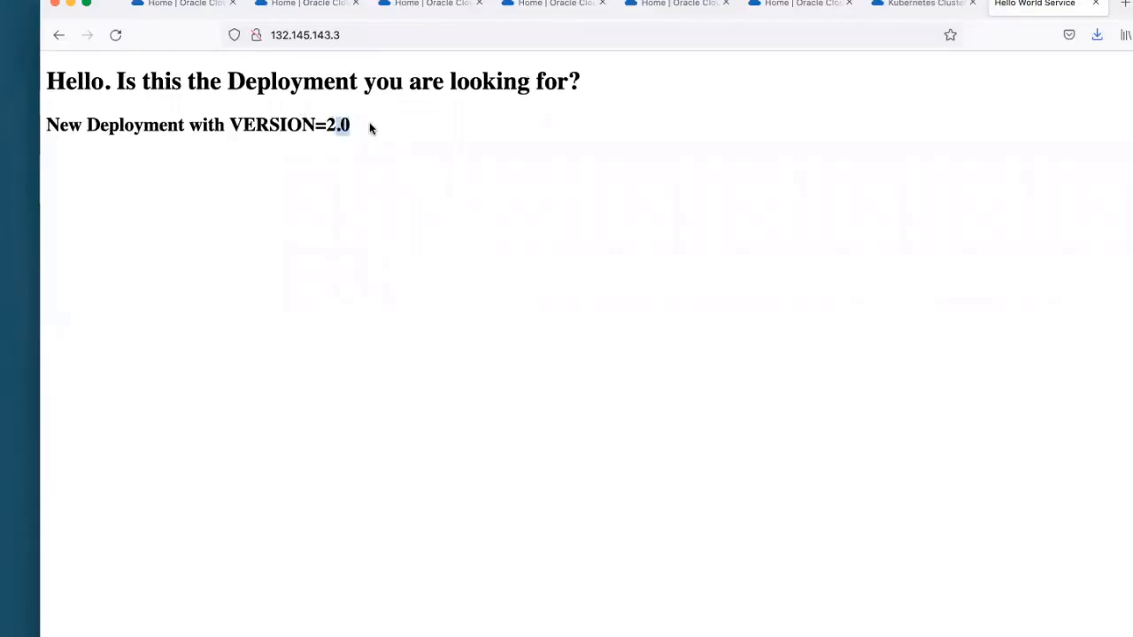
{"action": "left_click", "coordinate": [370, 129]}
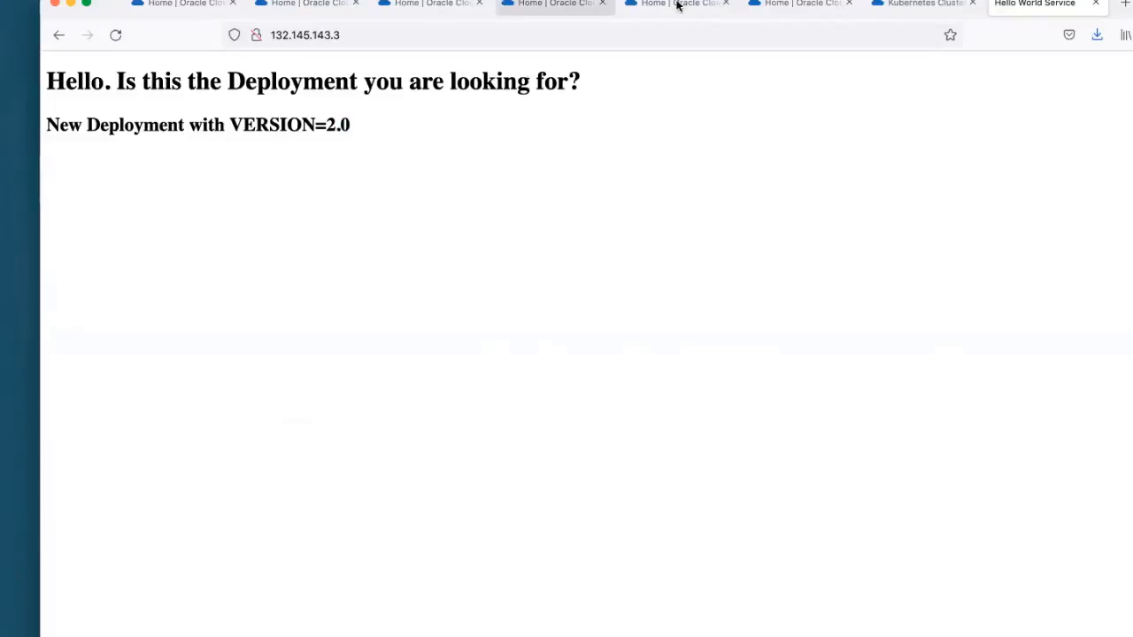
{"action": "left_click", "coordinate": [197, 7]}
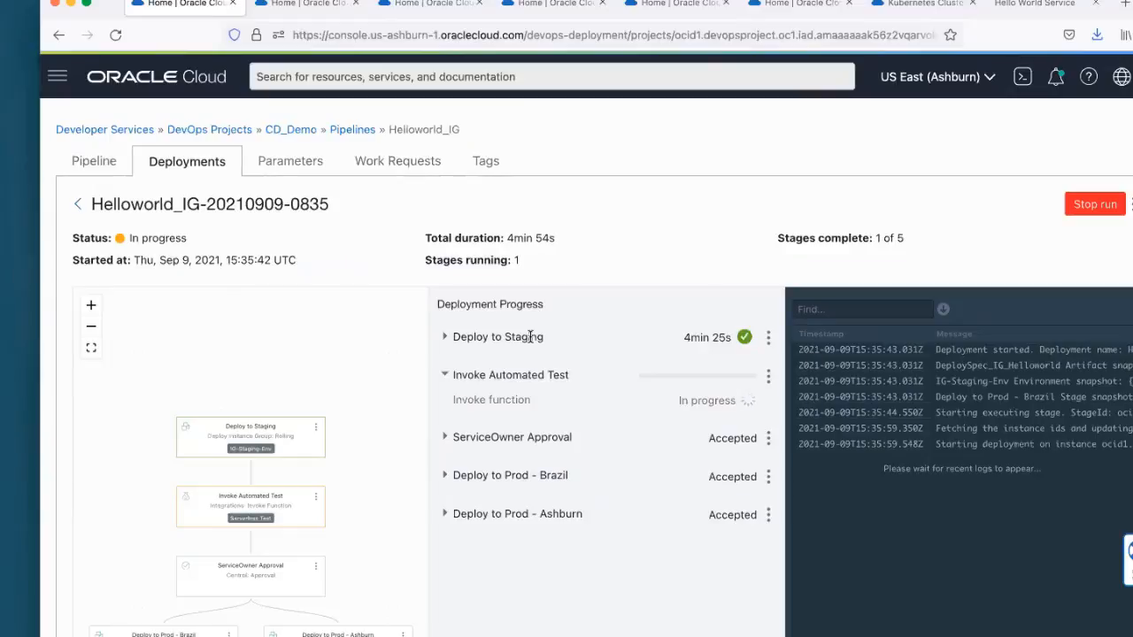
Step: Revisit the Hello World Service page and search the web for "oci devops reference" in a new tab
{"action": "left_click", "coordinate": [1038, 5]}
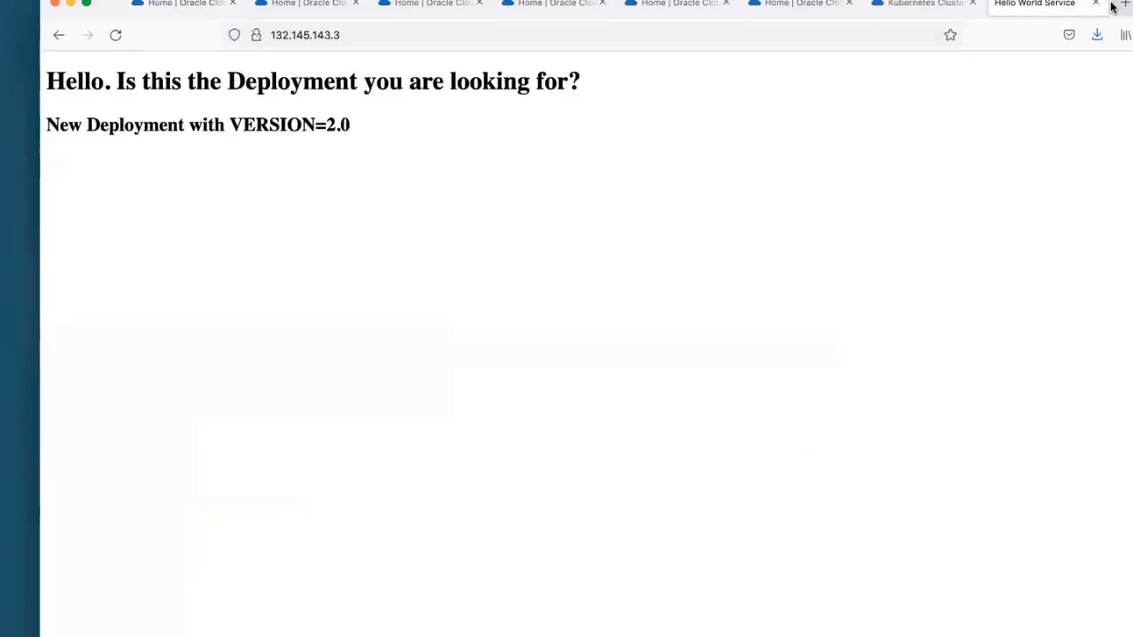
{"action": "left_click", "coordinate": [1125, 5]}
{"action": "left_click", "coordinate": [496, 35]}
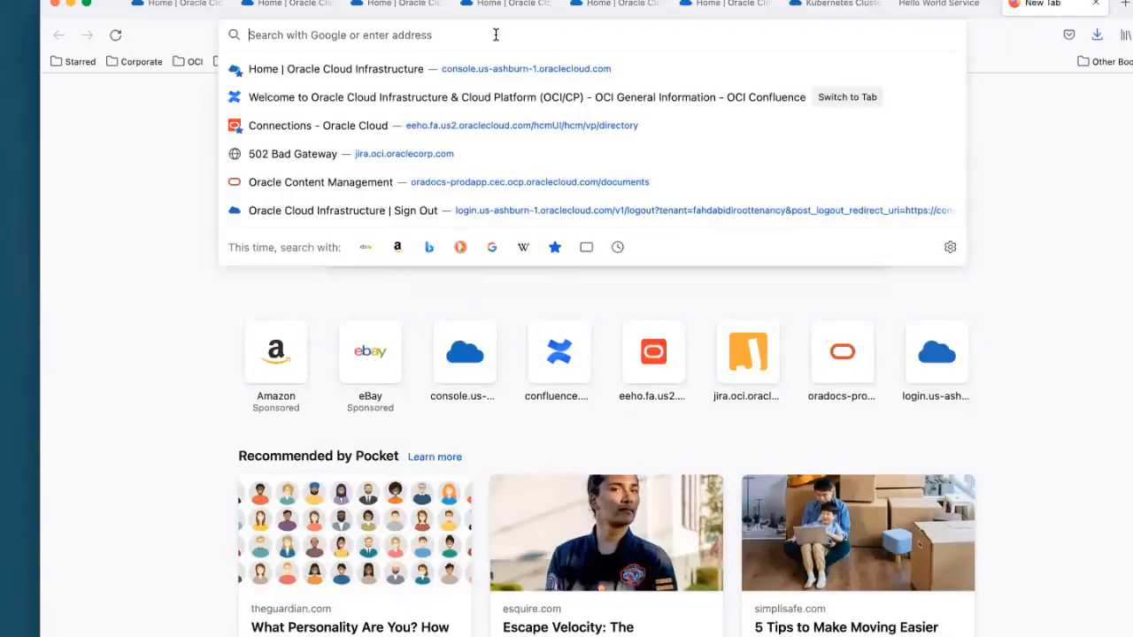
{"action": "type", "text": "oci"}
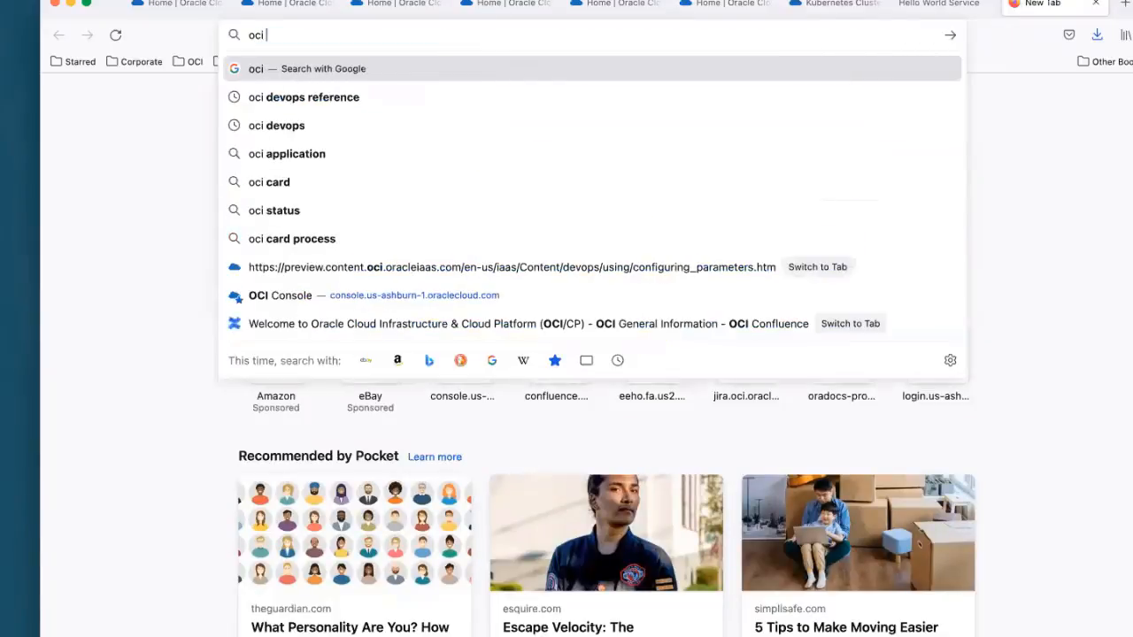
{"action": "type", "text": " devops"}
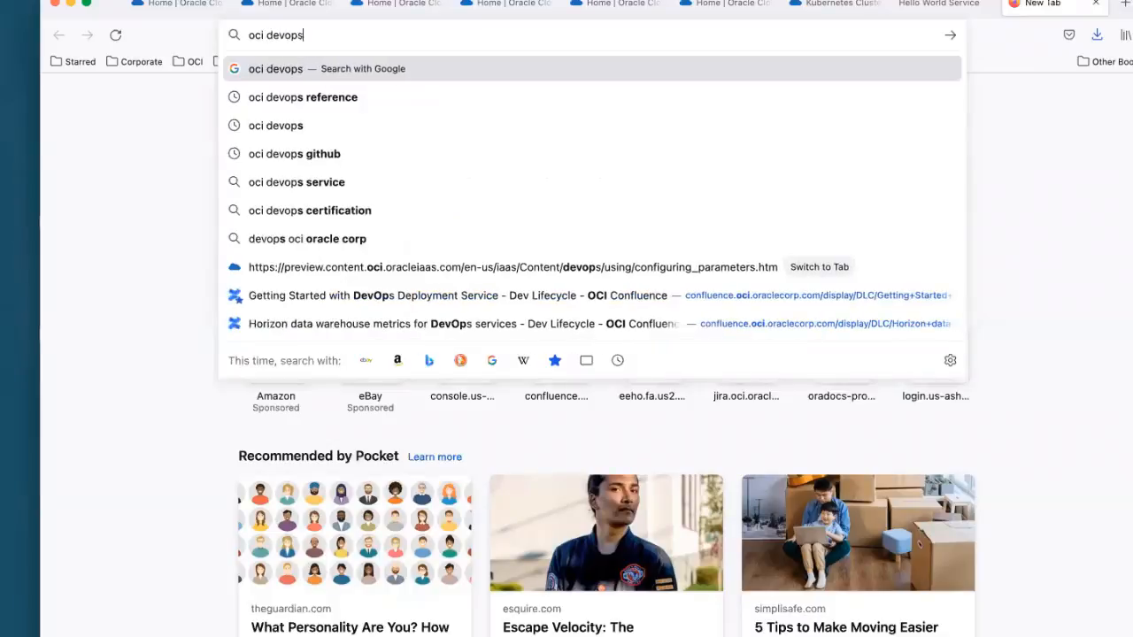
{"action": "type", "text": " reference"}
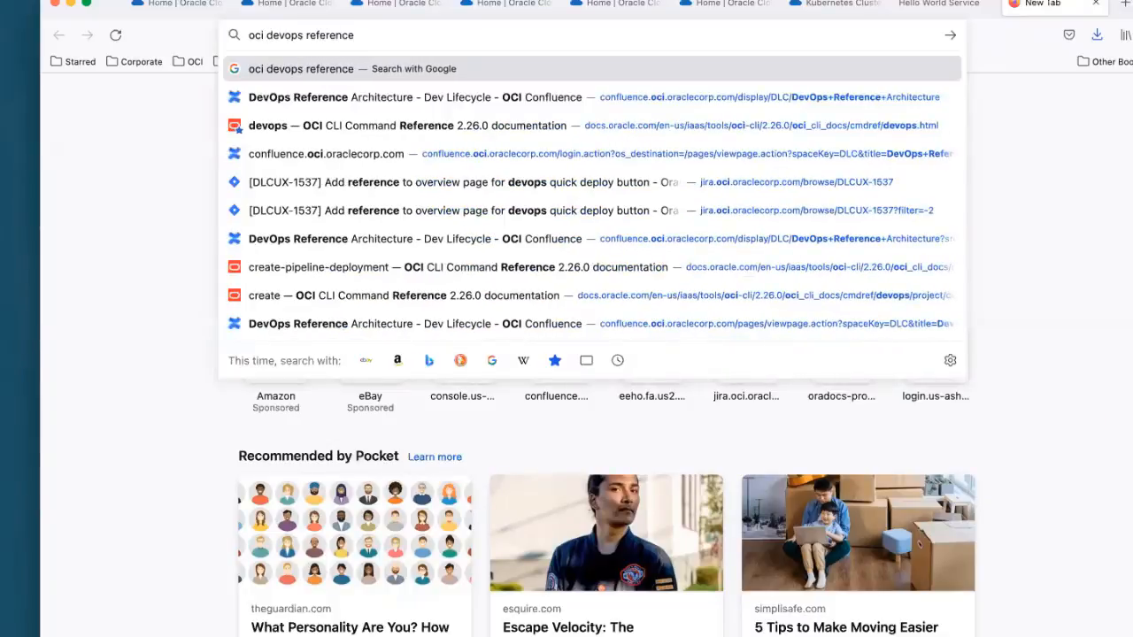
{"action": "key", "text": "Return"}
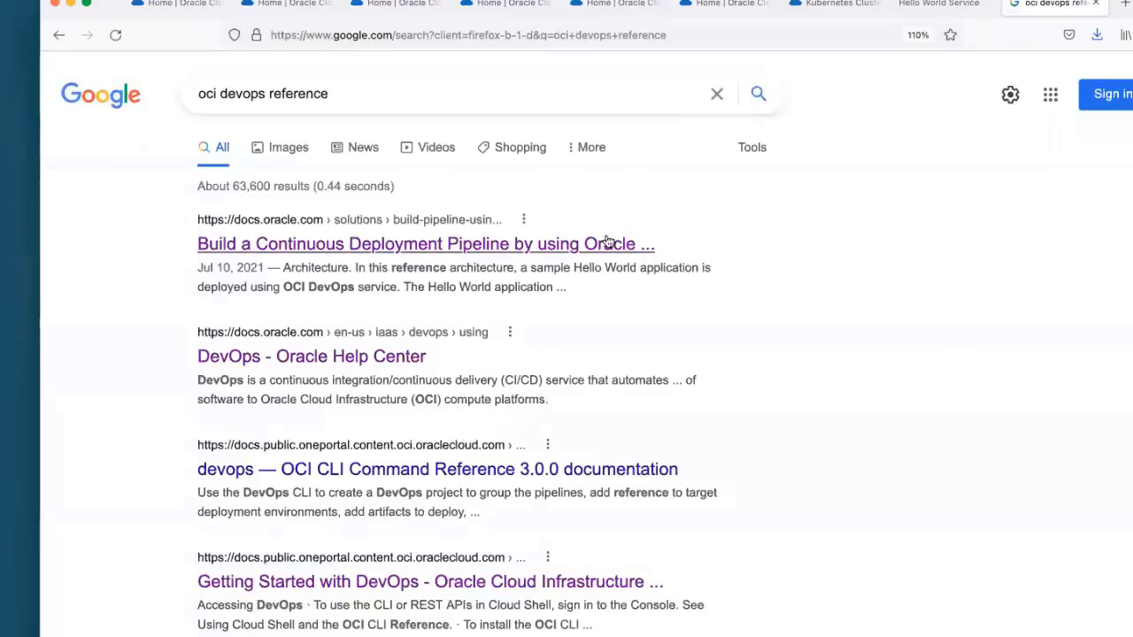
Step: Open the "Build a Continuous Deployment Pipeline" reference architecture and read through its diagram, stages, recommendations and deployment instructions
{"action": "left_click", "coordinate": [438, 251]}
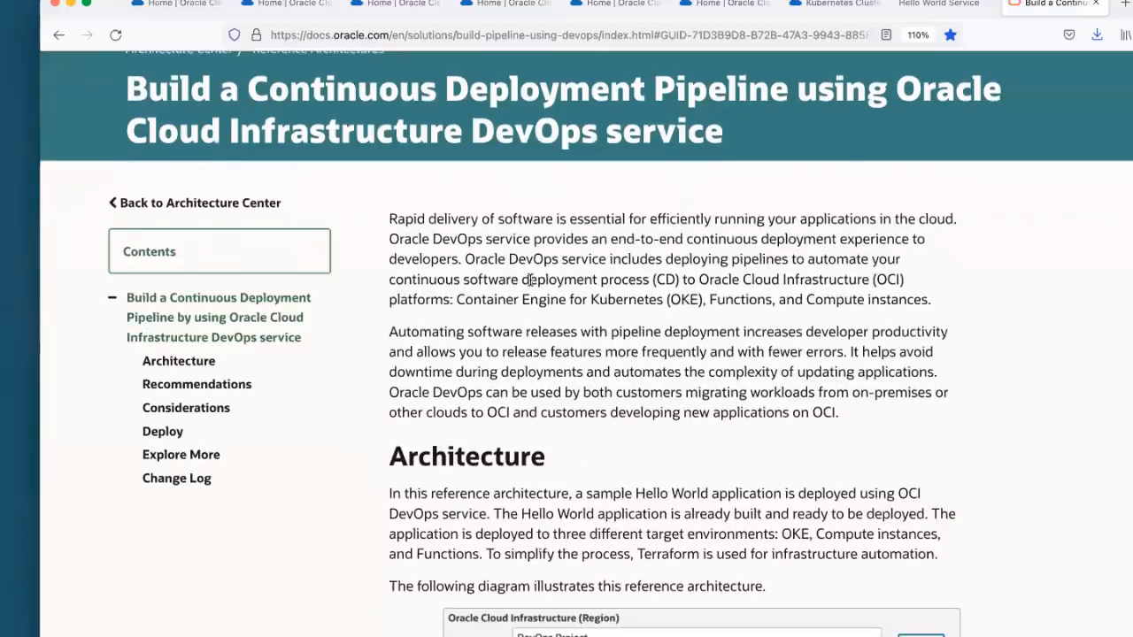
{"action": "scroll", "coordinate": [537, 274], "scroll_direction": "down", "scroll_amount": 5}
{"action": "scroll", "coordinate": [486, 492], "scroll_direction": "down", "scroll_amount": 3}
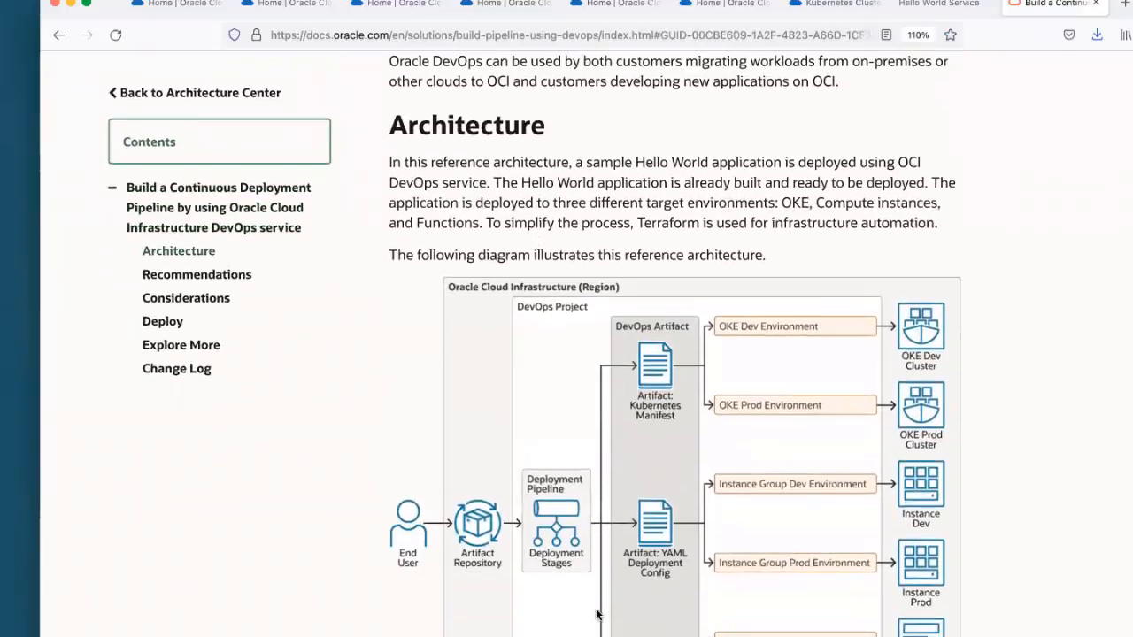
{"action": "scroll", "coordinate": [485, 492], "scroll_direction": "down", "scroll_amount": 5}
{"action": "scroll", "coordinate": [485, 492], "scroll_direction": "down", "scroll_amount": 6}
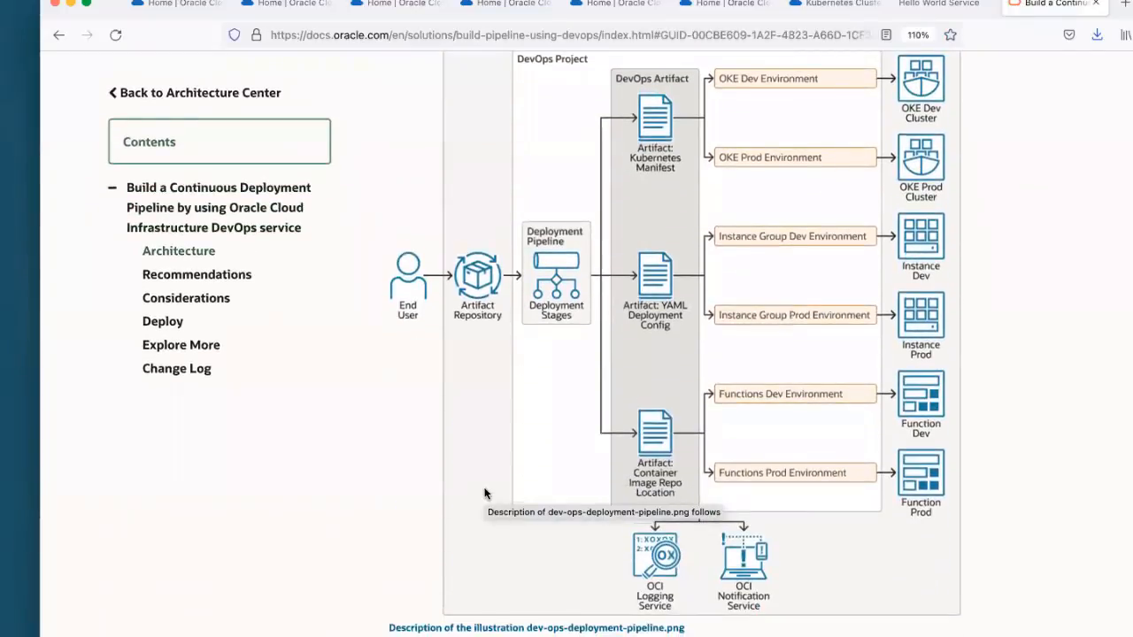
{"action": "scroll", "coordinate": [488, 482], "scroll_direction": "down", "scroll_amount": 20}
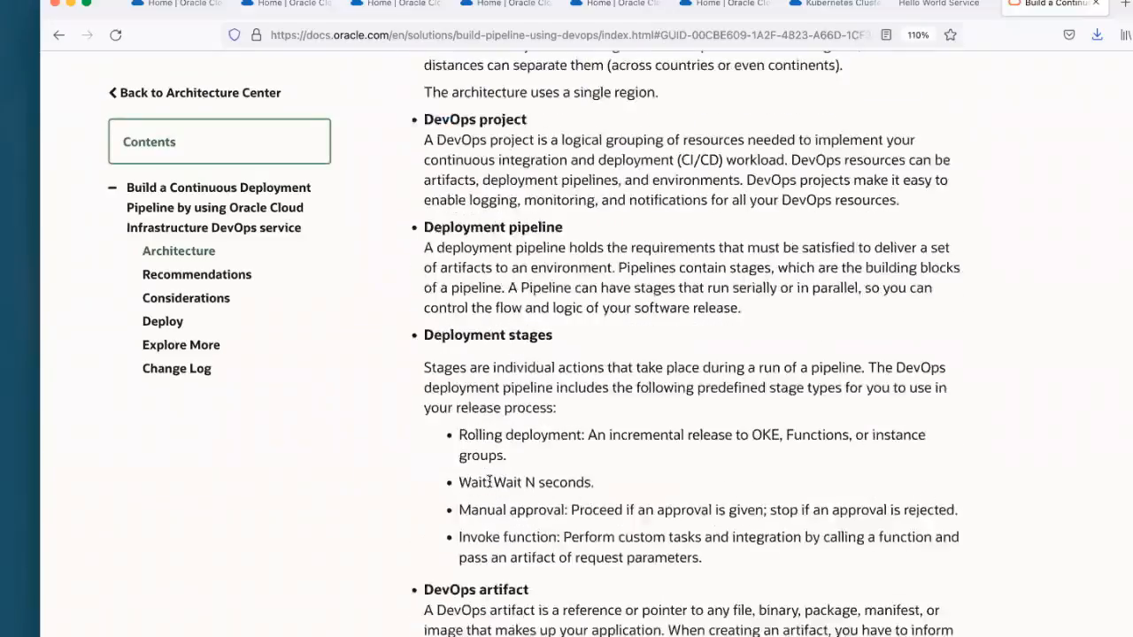
{"action": "scroll", "coordinate": [498, 455], "scroll_direction": "down", "scroll_amount": 20}
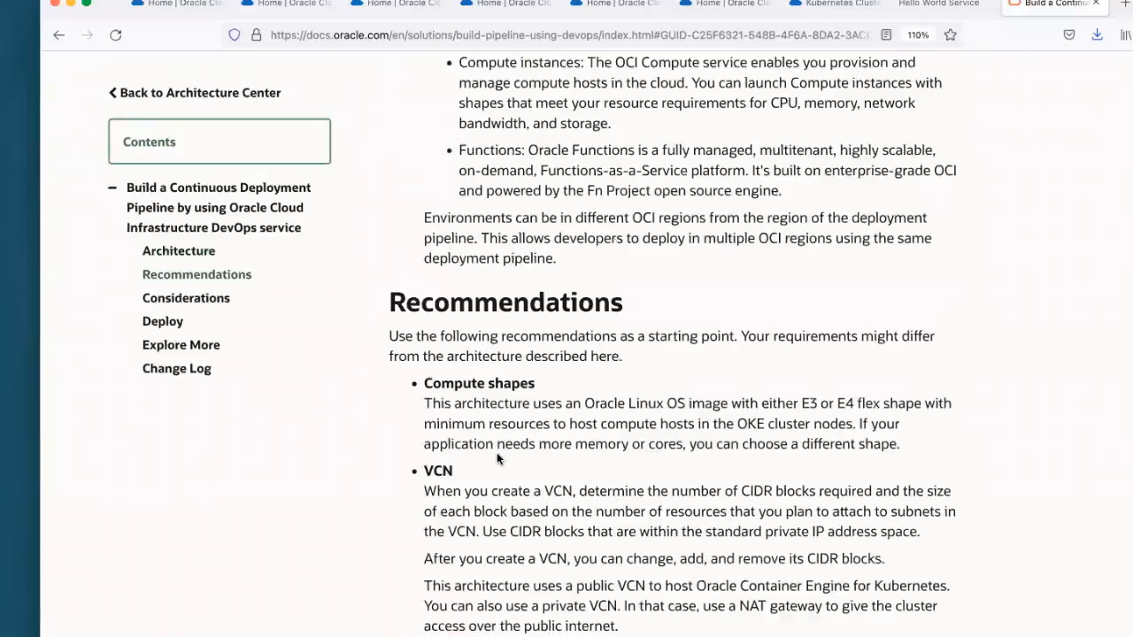
{"action": "scroll", "coordinate": [500, 455], "scroll_direction": "down", "scroll_amount": 8}
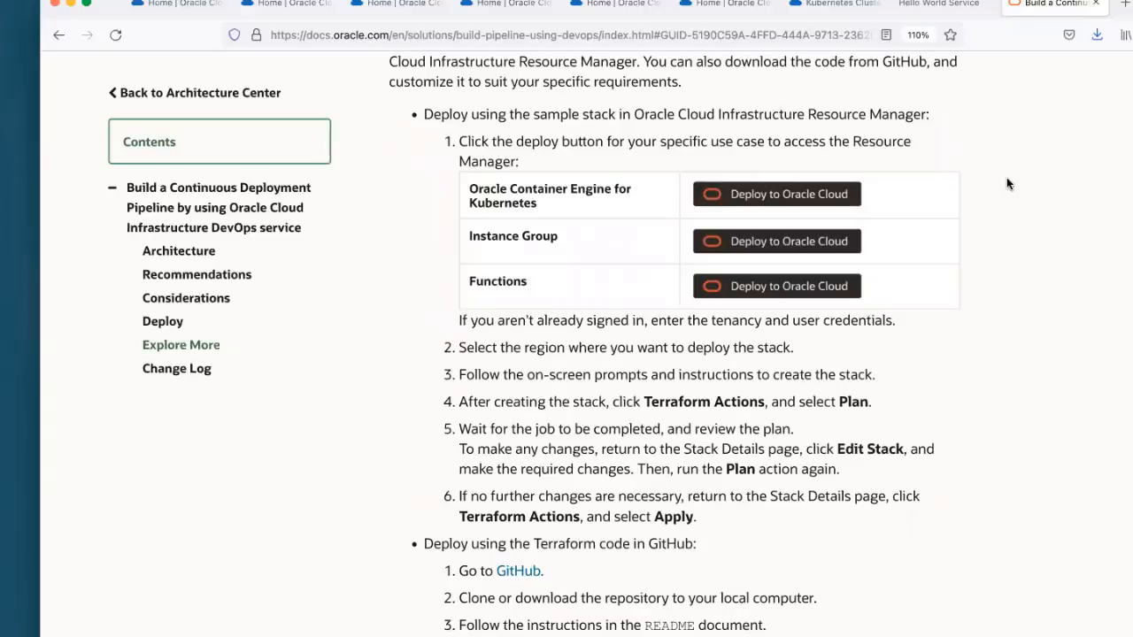
Step: Start deploying the Oracle Container Engine for Kubernetes sample stack to Oracle Cloud and sign in with the saved user name and password
{"action": "left_click", "coordinate": [820, 194]}
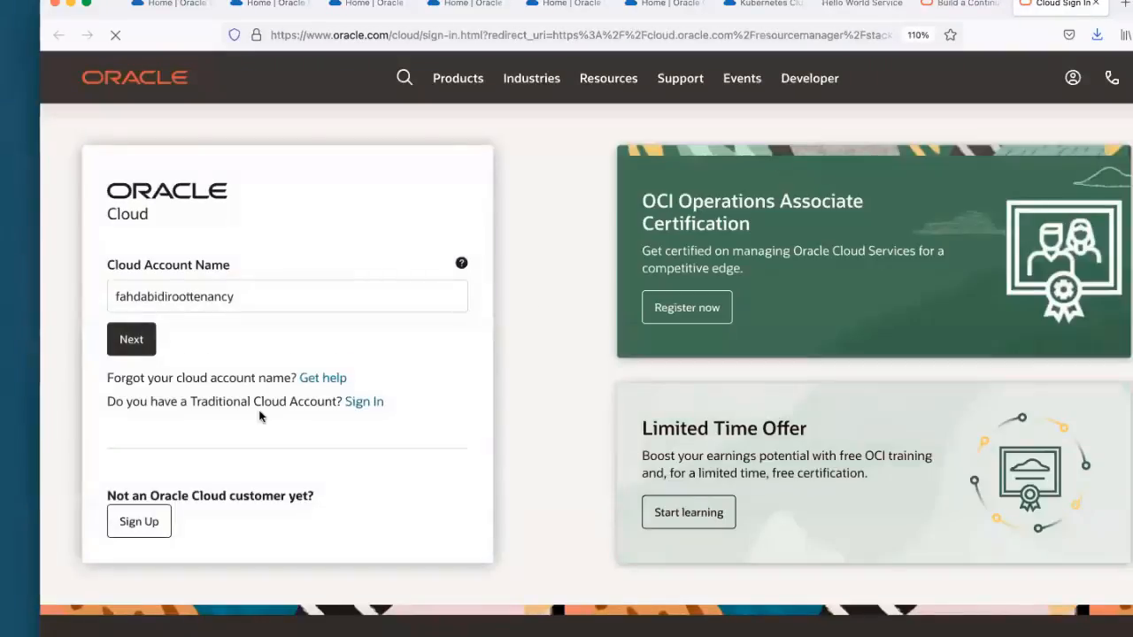
{"action": "left_click", "coordinate": [150, 346]}
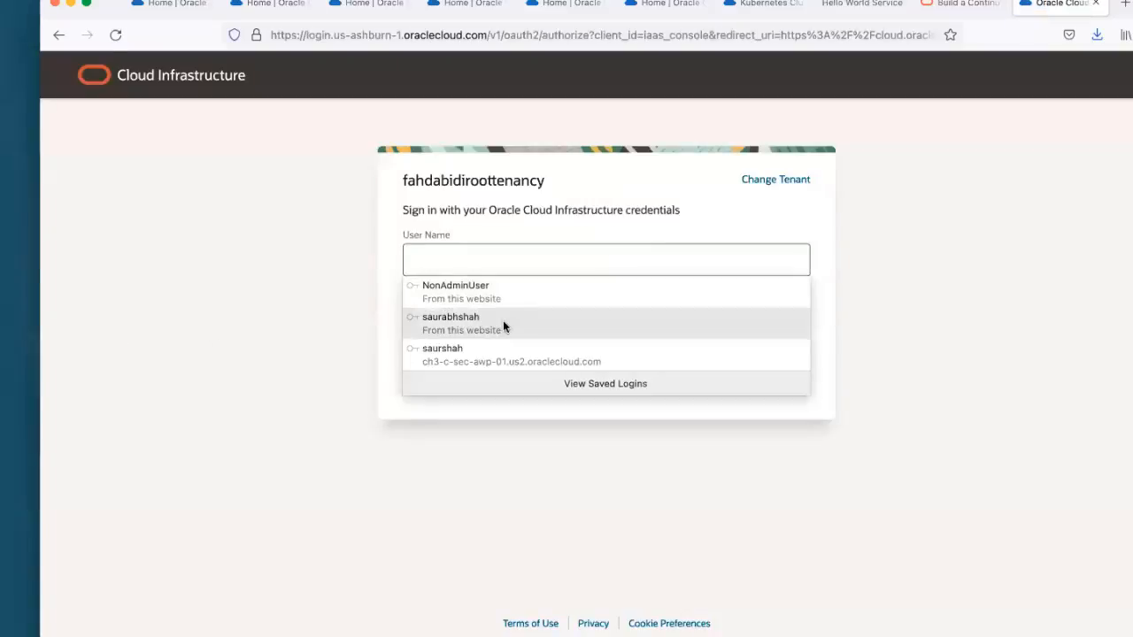
{"action": "left_click", "coordinate": [503, 320]}
{"action": "left_click", "coordinate": [448, 374]}
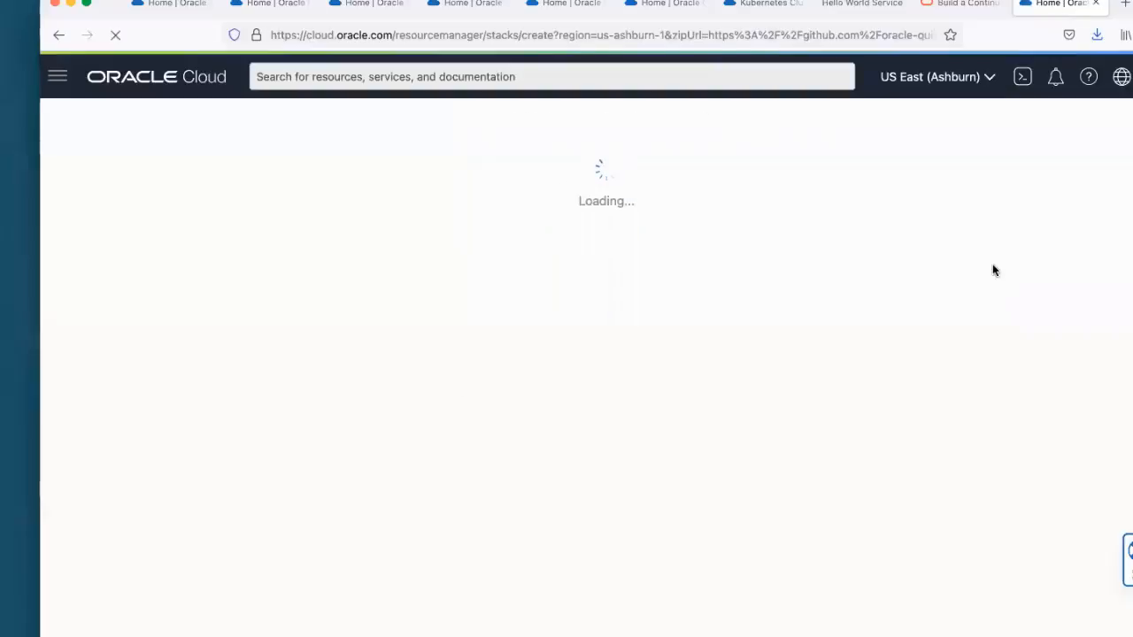
Step: Look over the Create Stack form for the OKE package and accept the Oracle Terms of Use
{"action": "scroll", "coordinate": [992, 270], "scroll_direction": "down", "scroll_amount": 2}
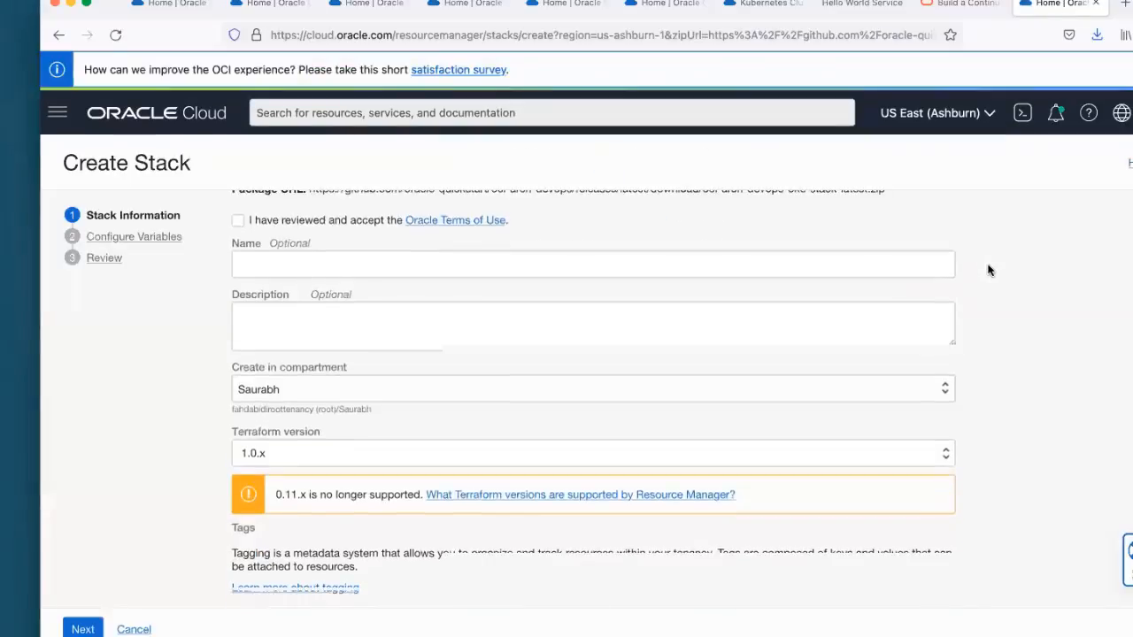
{"action": "scroll", "coordinate": [990, 270], "scroll_direction": "up", "scroll_amount": 2}
{"action": "left_click", "coordinate": [238, 308]}
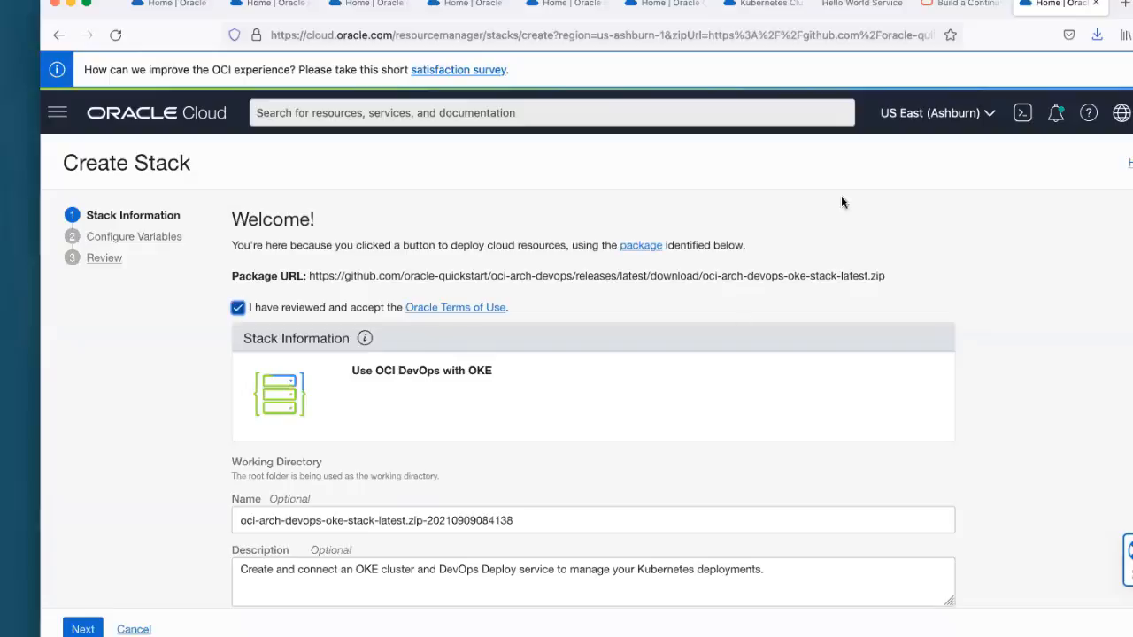
Step: Compare the reference page's three deployment options with the new stack's information, including its name, description, compartment, Terraform version and tags
{"action": "left_click", "coordinate": [963, 4]}
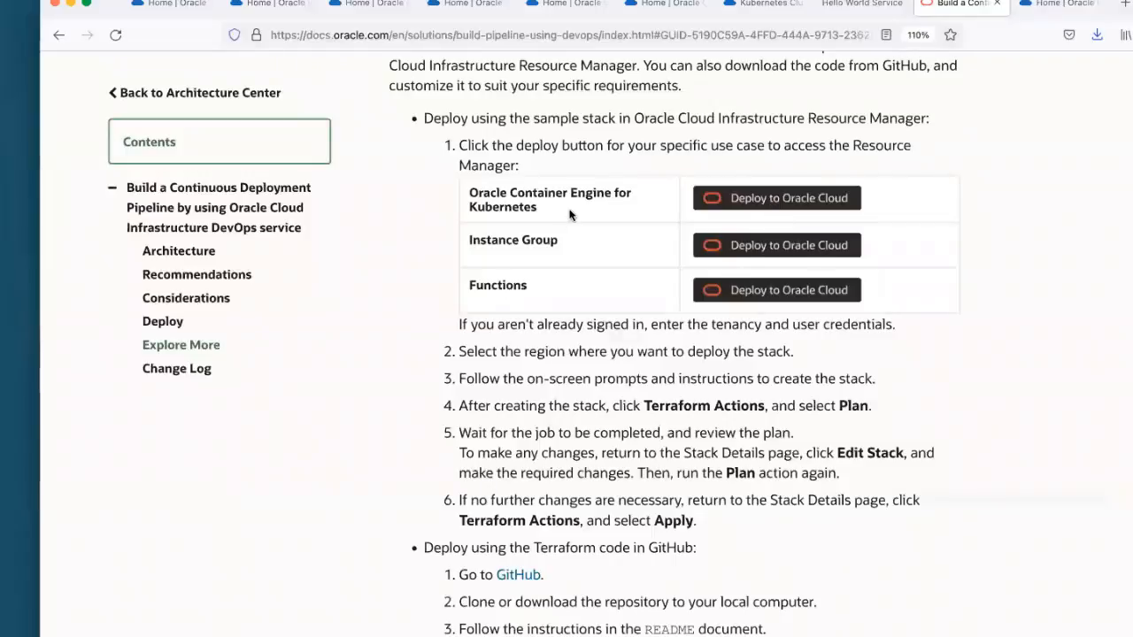
{"action": "left_click", "coordinate": [1045, 4]}
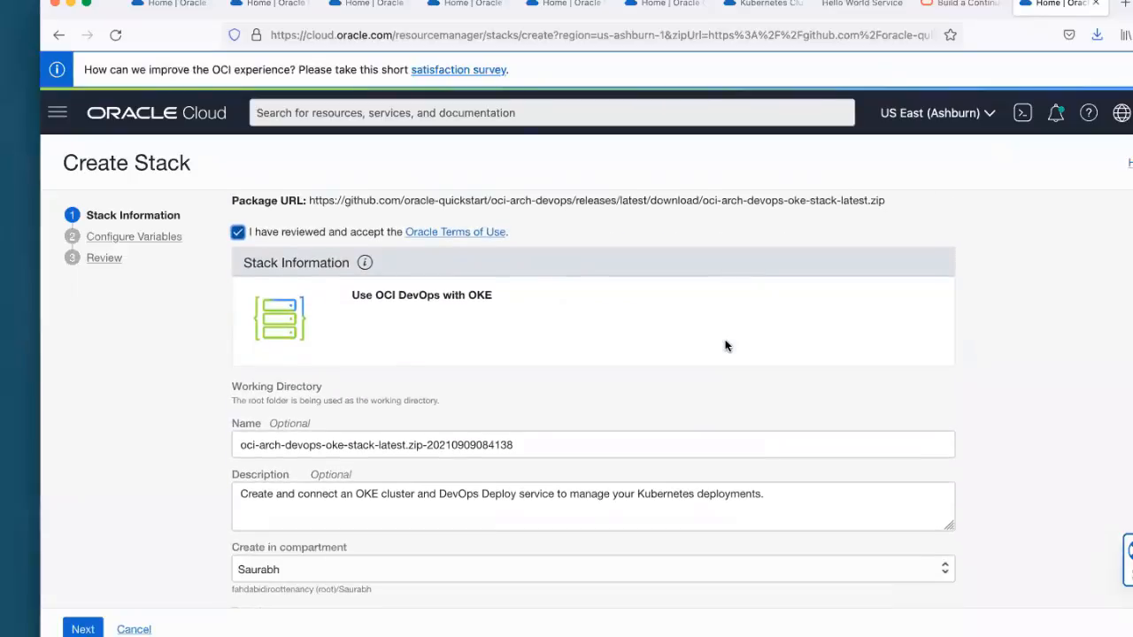
{"action": "scroll", "coordinate": [726, 346], "scroll_direction": "up", "scroll_amount": 1}
{"action": "scroll", "coordinate": [390, 384], "scroll_direction": "down", "scroll_amount": 2}
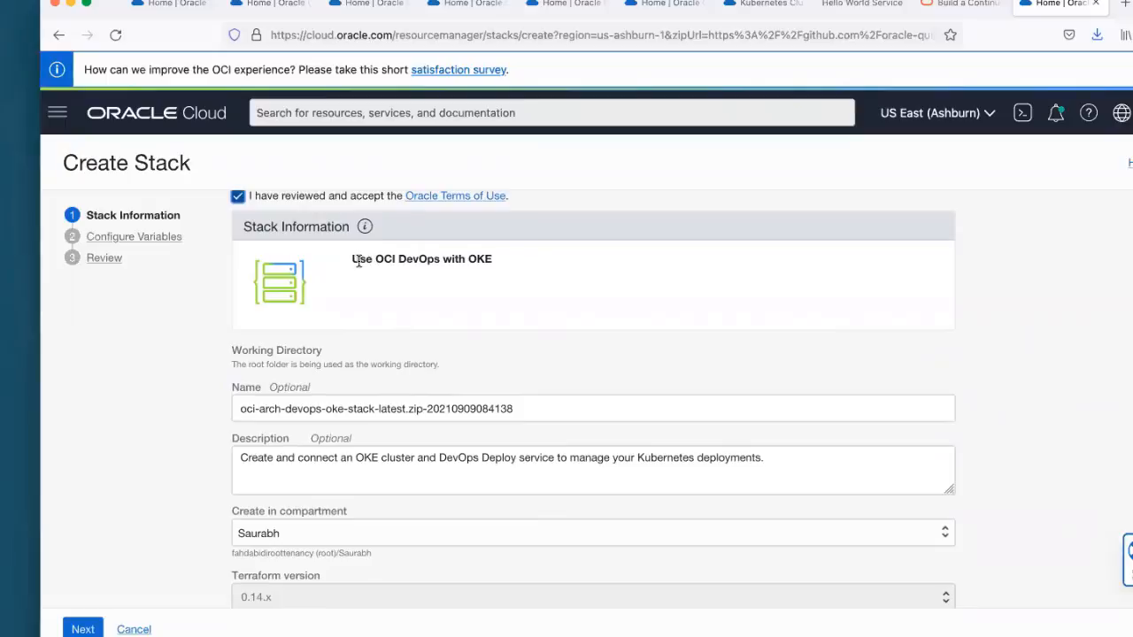
{"action": "scroll", "coordinate": [546, 282], "scroll_direction": "down", "scroll_amount": 4}
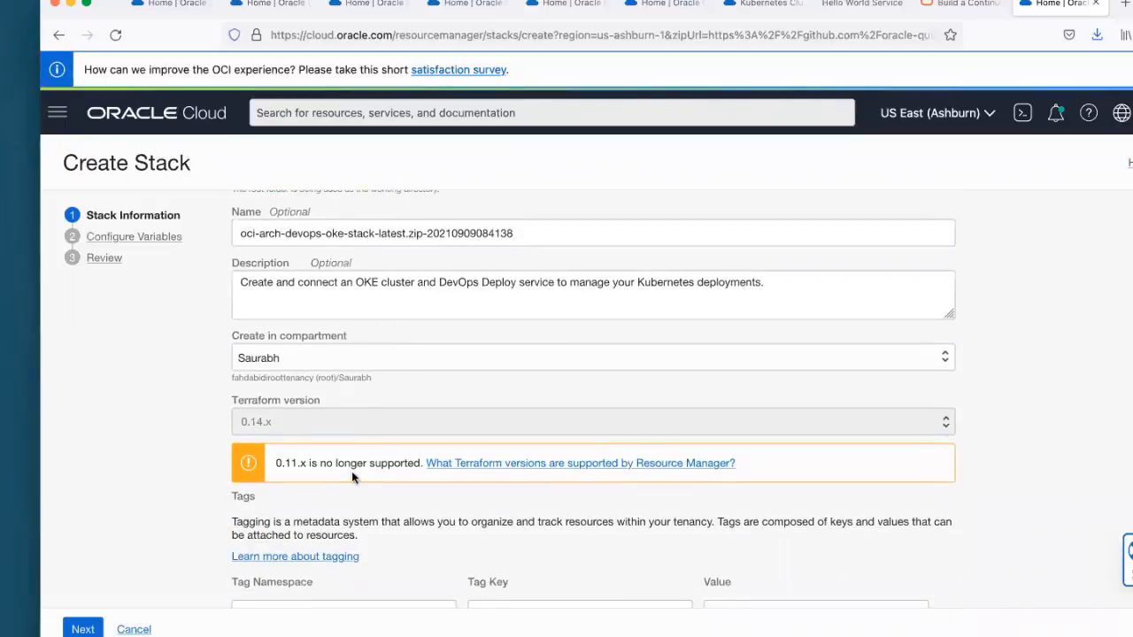
{"action": "scroll", "coordinate": [351, 476], "scroll_direction": "down", "scroll_amount": 1}
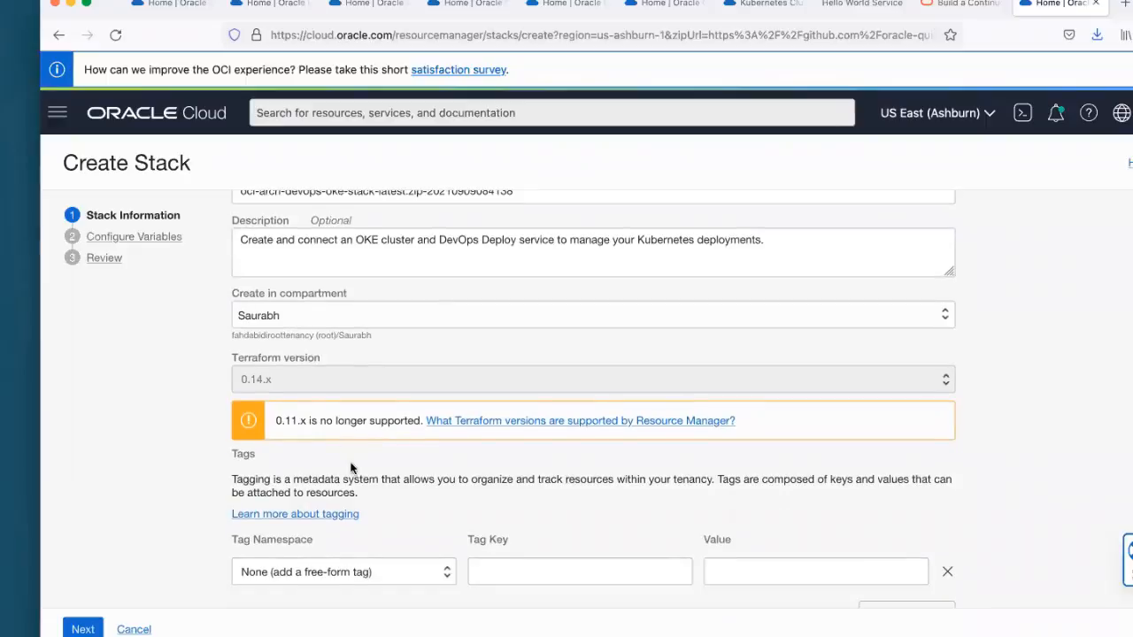
Step: Proceed to the stack's variables and assign the DevOps project to the same compartment that the stack is created in
{"action": "left_click", "coordinate": [83, 629]}
{"action": "scroll", "coordinate": [528, 398], "scroll_direction": "down", "scroll_amount": 1}
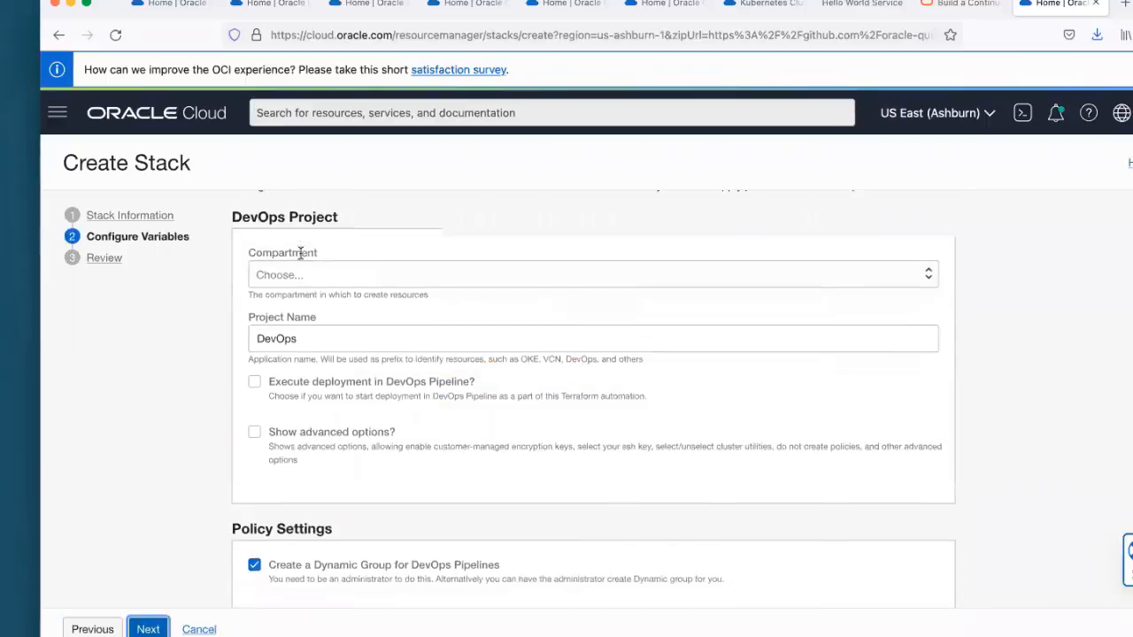
{"action": "left_click", "coordinate": [304, 255]}
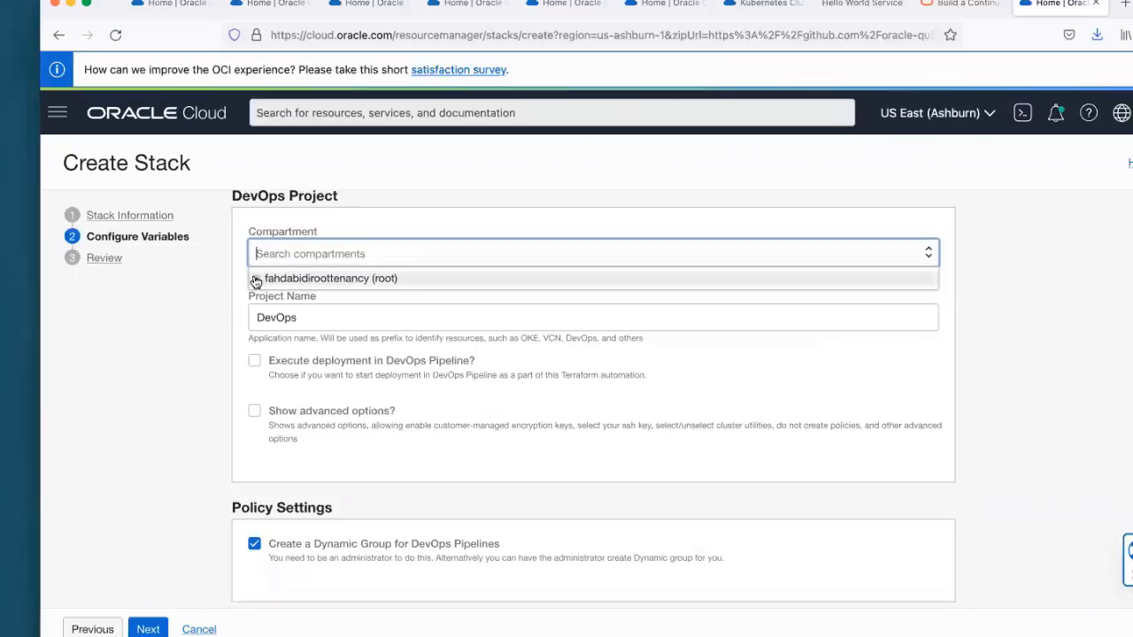
{"action": "left_click", "coordinate": [256, 279]}
{"action": "scroll", "coordinate": [354, 372], "scroll_direction": "down", "scroll_amount": 1}
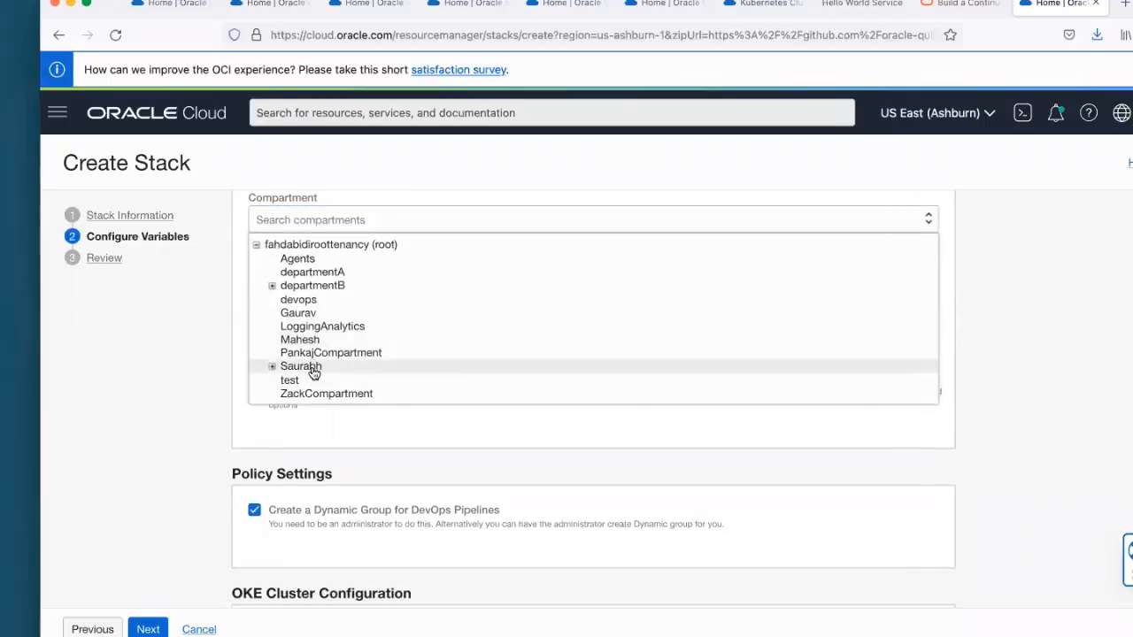
{"action": "left_click", "coordinate": [312, 366]}
Step: Enable the advanced options of the DevOps project variables and look over the log group, notification topic and logging settings
{"action": "scroll", "coordinate": [626, 333], "scroll_direction": "down", "scroll_amount": 2}
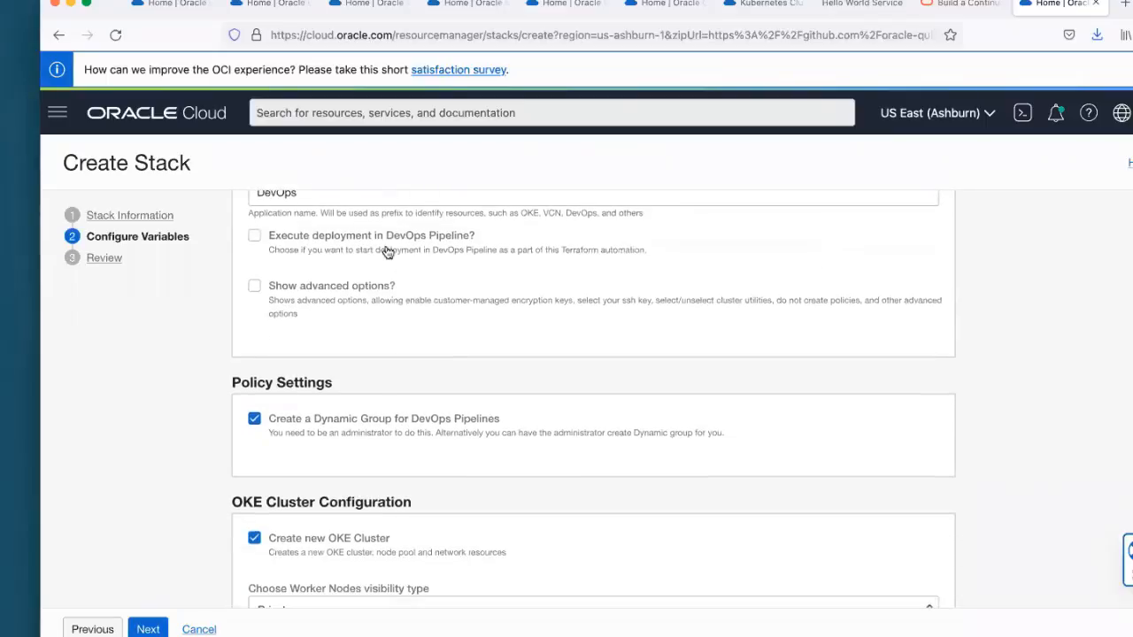
{"action": "scroll", "coordinate": [399, 338], "scroll_direction": "up", "scroll_amount": 1}
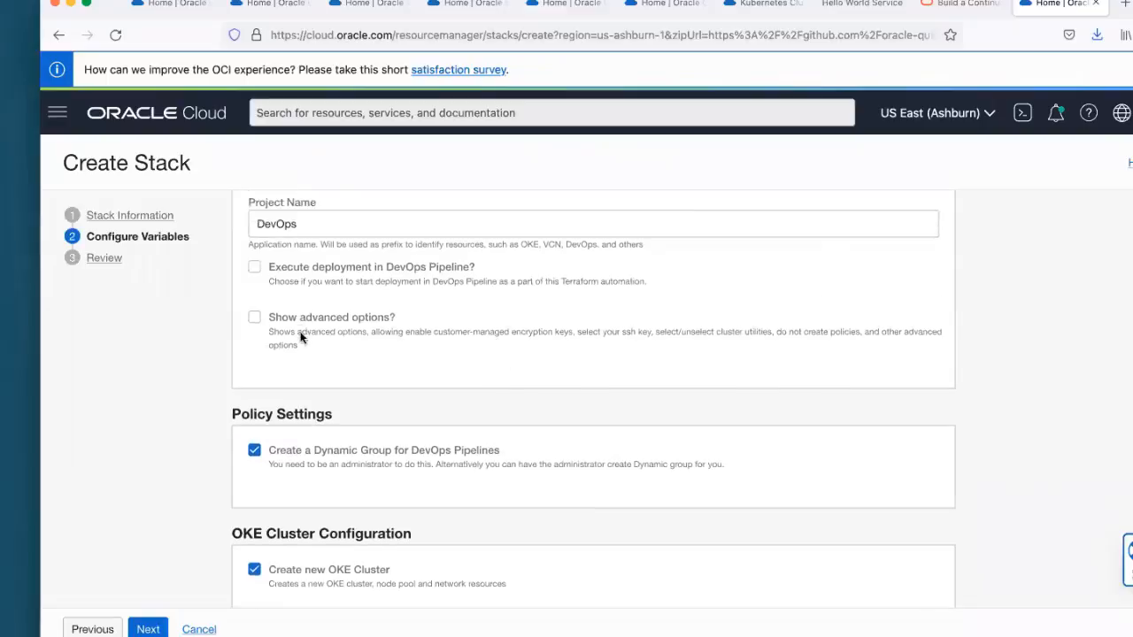
{"action": "left_click", "coordinate": [254, 316]}
{"action": "scroll", "coordinate": [486, 388], "scroll_direction": "down", "scroll_amount": 2}
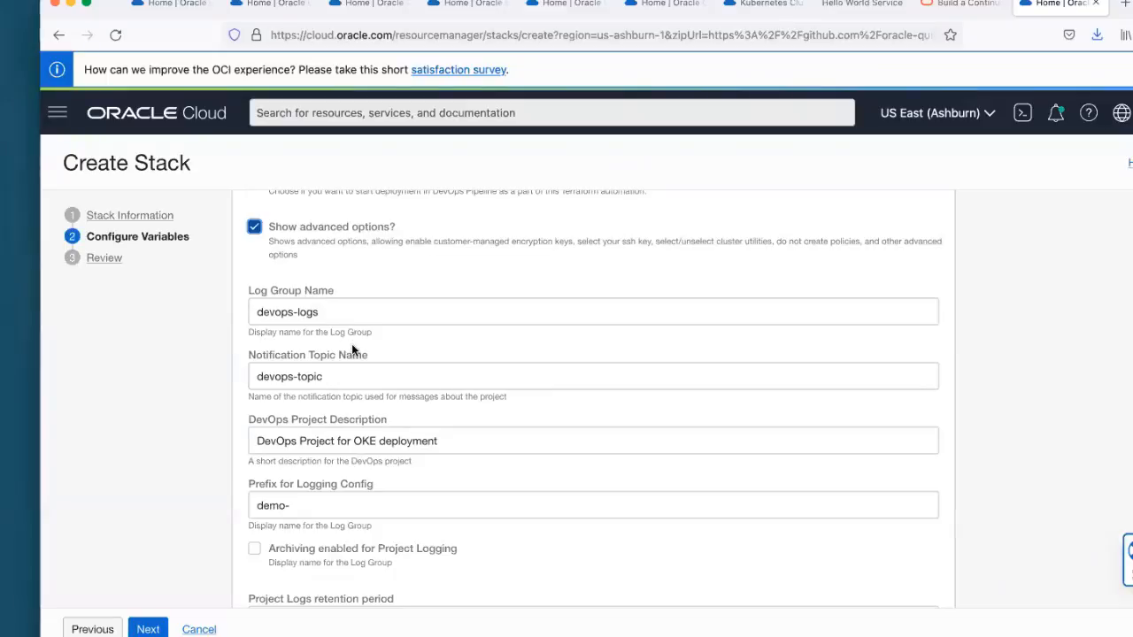
Step: Turn off the advanced options of the DevOps project and look over the policy, OKE cluster and worker node settings
{"action": "scroll", "coordinate": [352, 343], "scroll_direction": "down", "scroll_amount": 3}
{"action": "scroll", "coordinate": [373, 363], "scroll_direction": "up", "scroll_amount": 3}
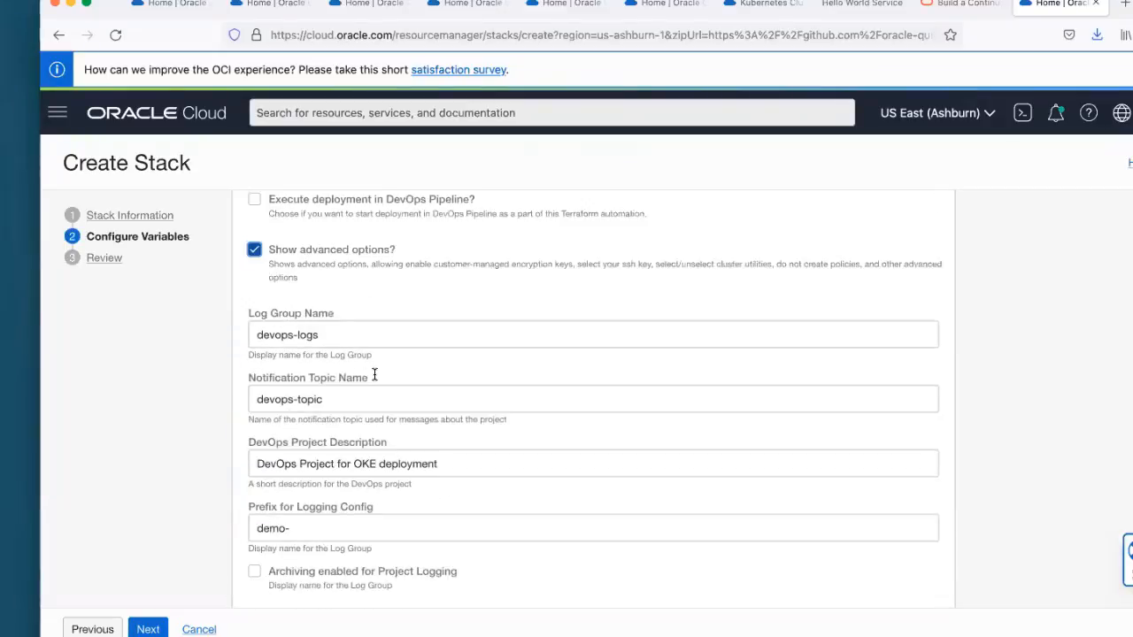
{"action": "left_click", "coordinate": [254, 260]}
{"action": "scroll", "coordinate": [419, 396], "scroll_direction": "down", "scroll_amount": 1}
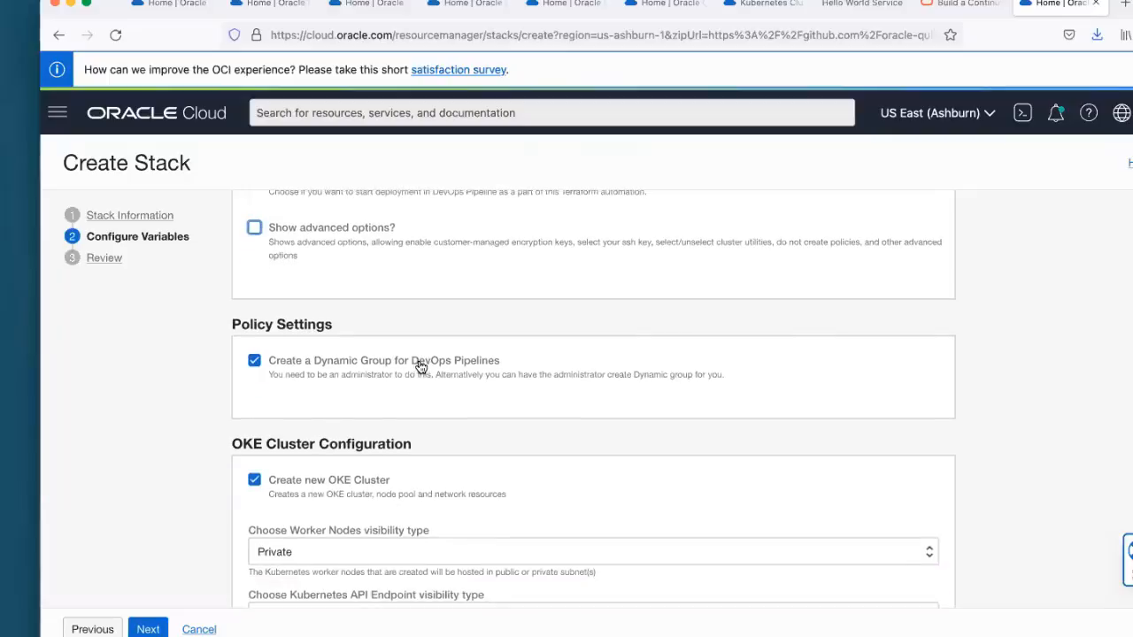
{"action": "left_click_drag", "start_coordinate": [361, 363], "coordinate": [498, 371]}
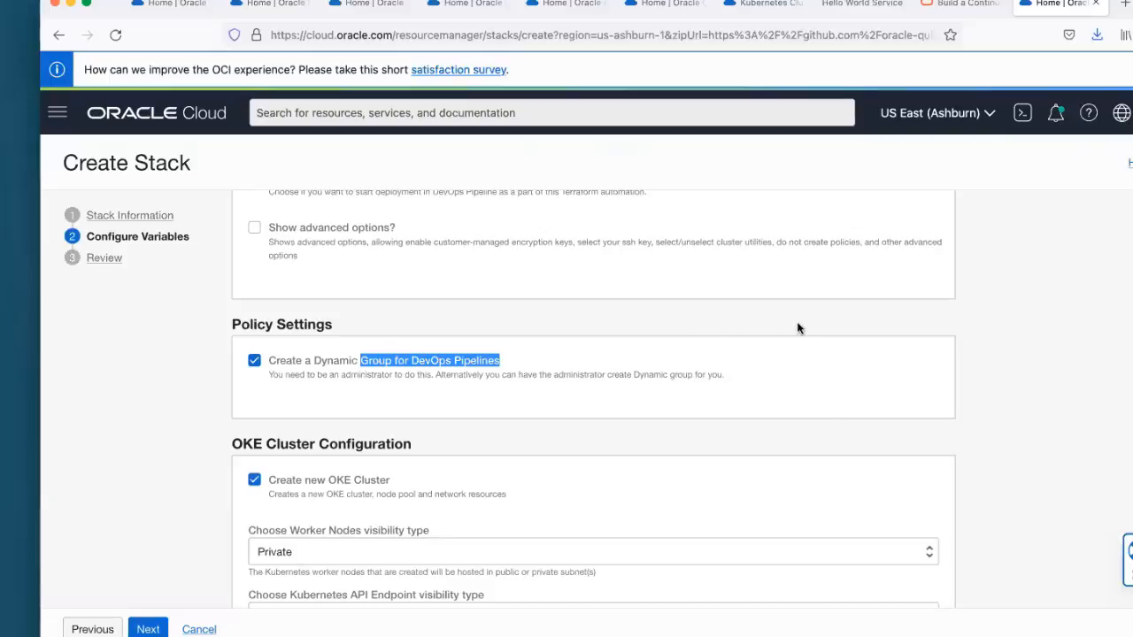
{"action": "scroll", "coordinate": [501, 472], "scroll_direction": "down", "scroll_amount": 5}
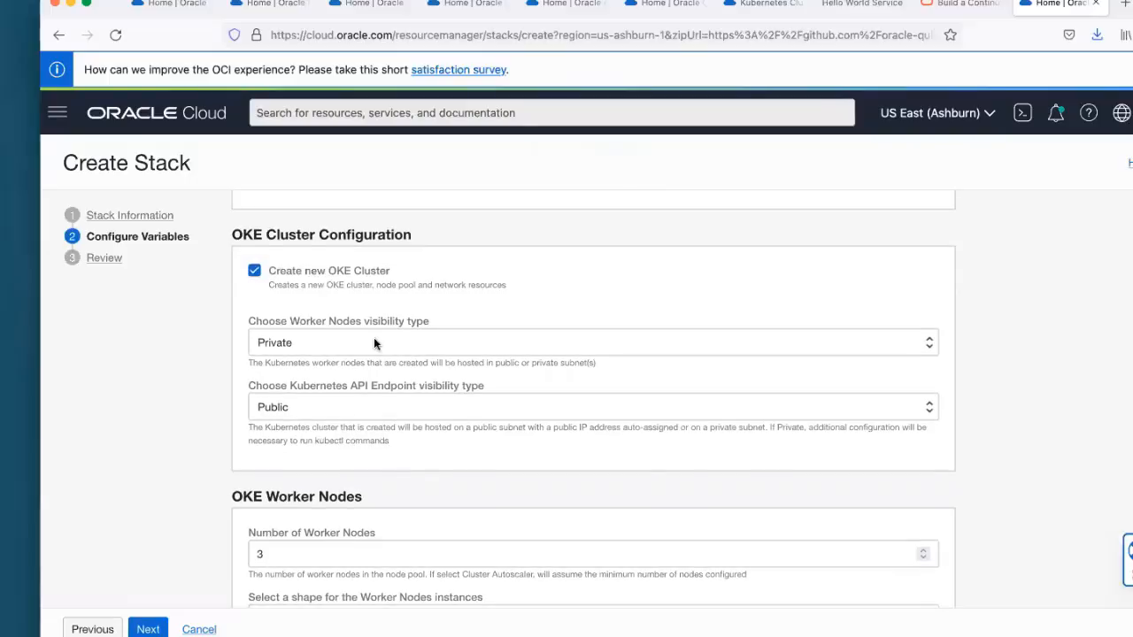
{"action": "scroll", "coordinate": [292, 473], "scroll_direction": "down", "scroll_amount": 5}
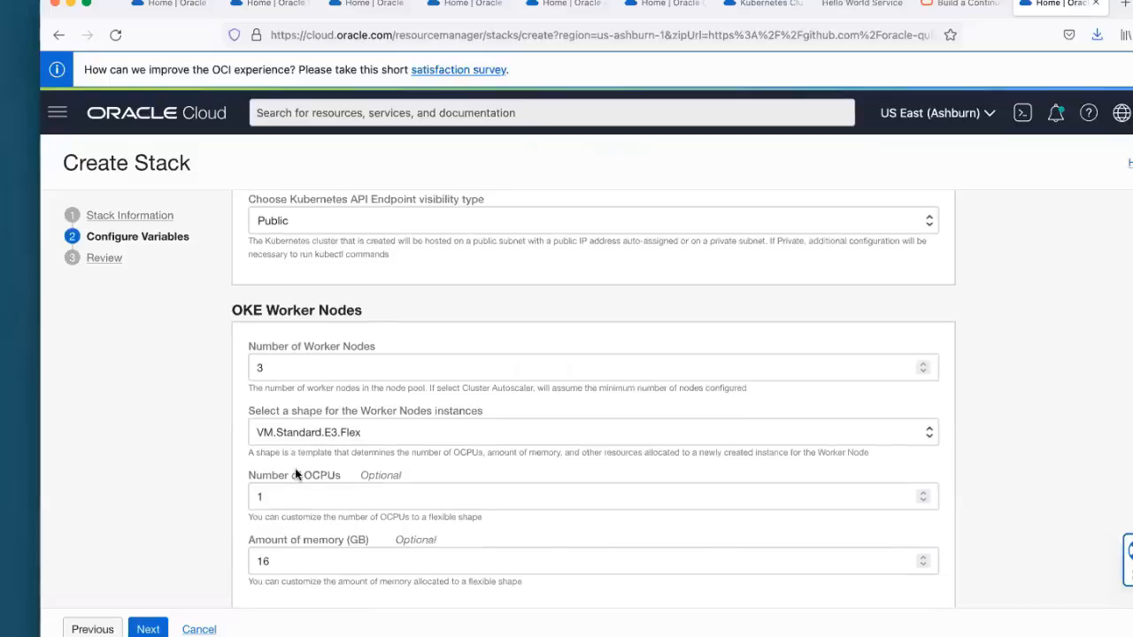
Step: Proceed to the stack's review, disable Run Apply and create the stack
{"action": "left_click", "coordinate": [148, 629]}
{"action": "scroll", "coordinate": [436, 507], "scroll_direction": "down", "scroll_amount": 3}
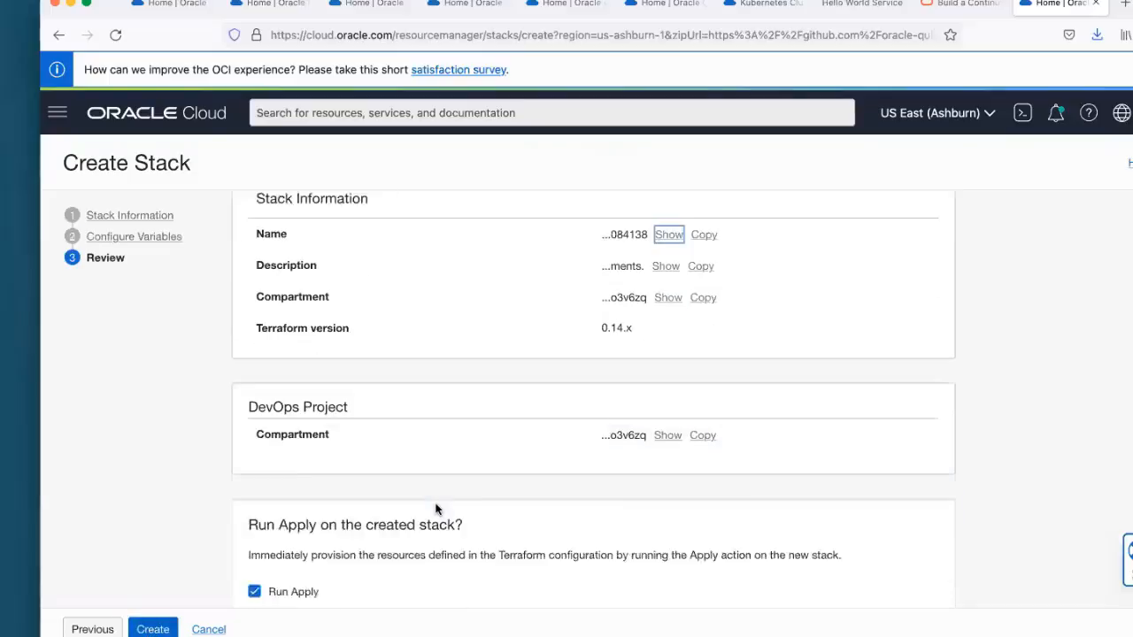
{"action": "left_click", "coordinate": [254, 550]}
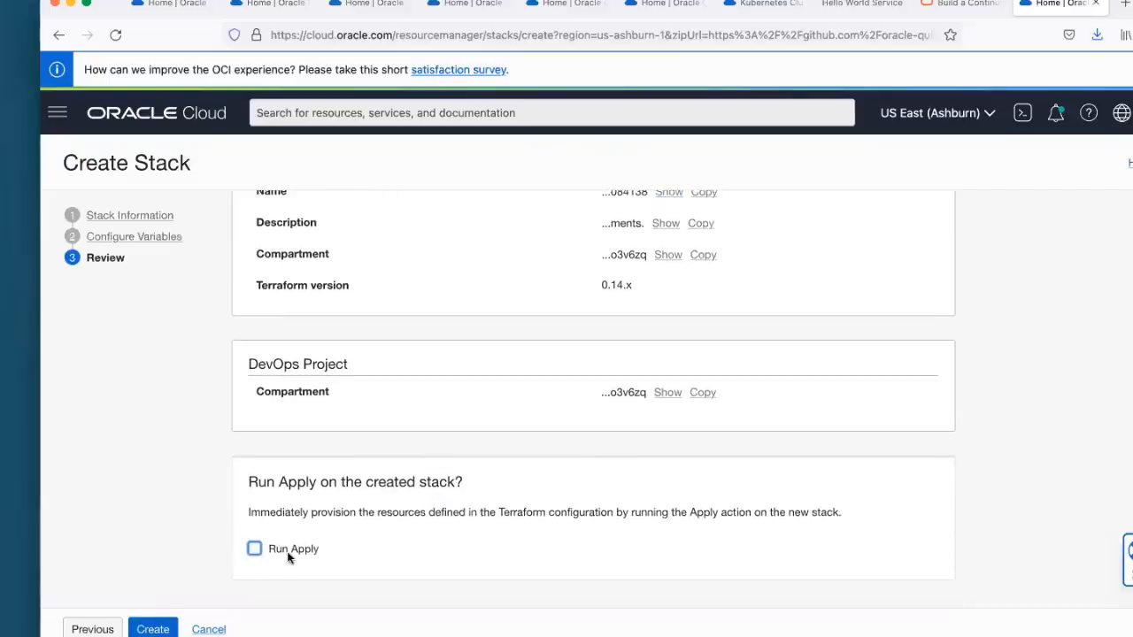
{"action": "left_click", "coordinate": [156, 629]}
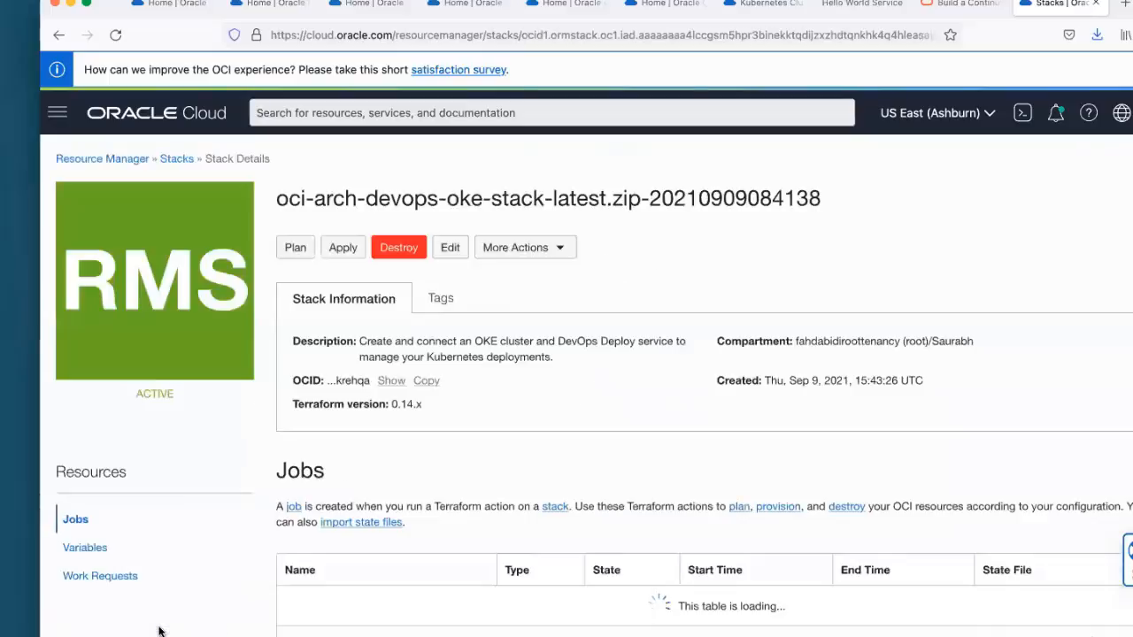
{"action": "scroll", "coordinate": [502, 442], "scroll_direction": "down", "scroll_amount": 1}
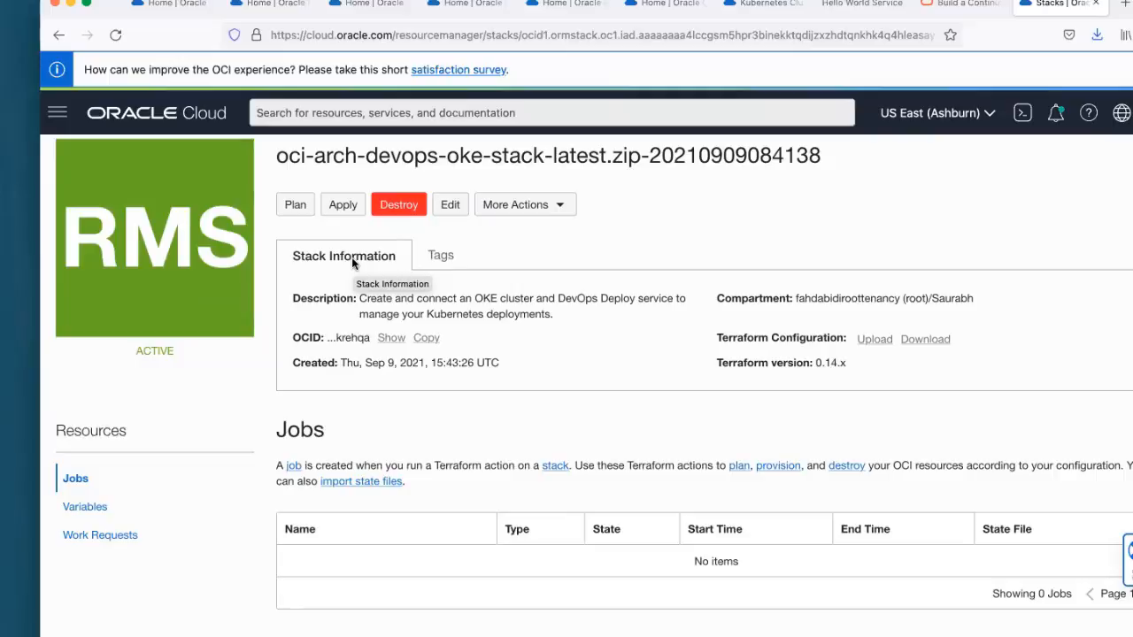
Step: Switch to the PowerPoint slide show and advance from the Demo Time slide to the Resources slide
{"action": "key", "text": "super+Tab"}
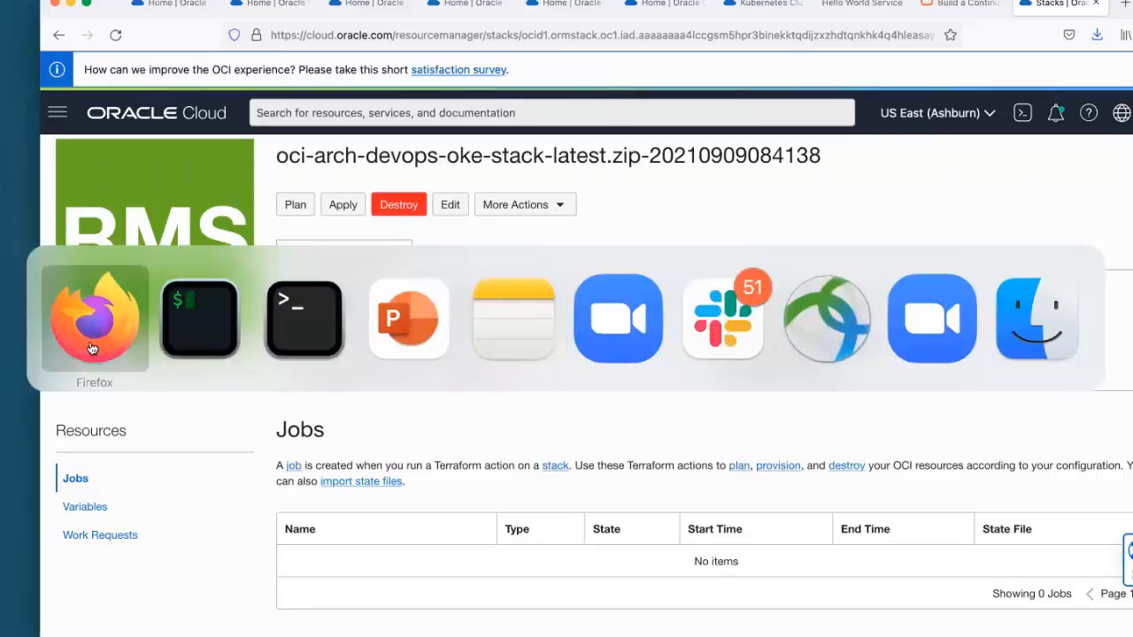
{"action": "left_click", "coordinate": [393, 347]}
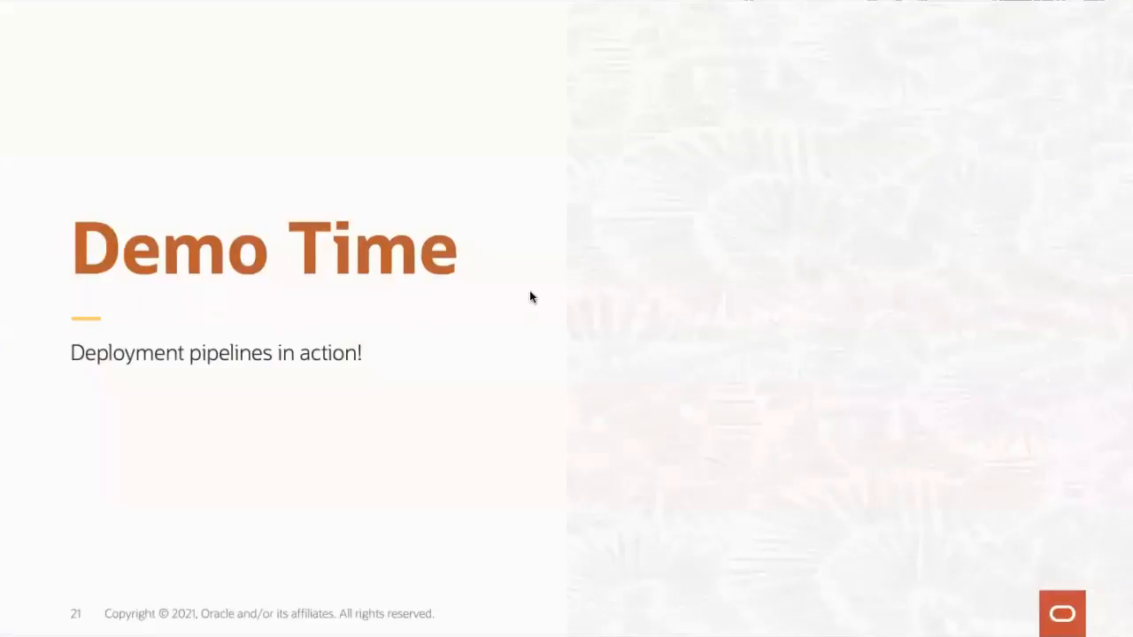
{"action": "left_click", "coordinate": [530, 291]}
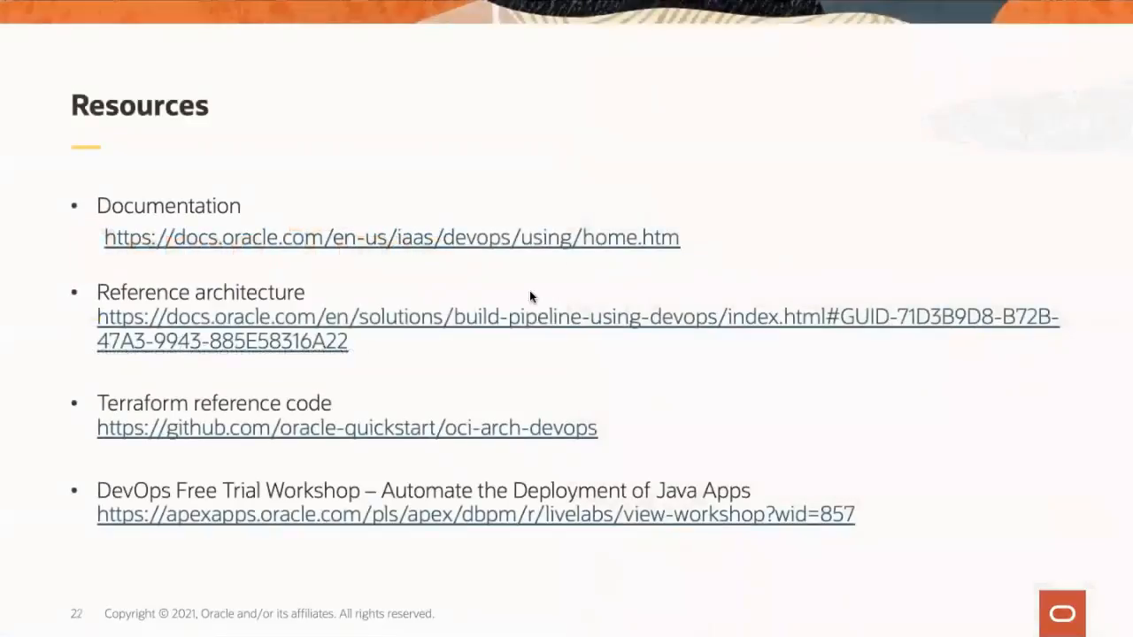
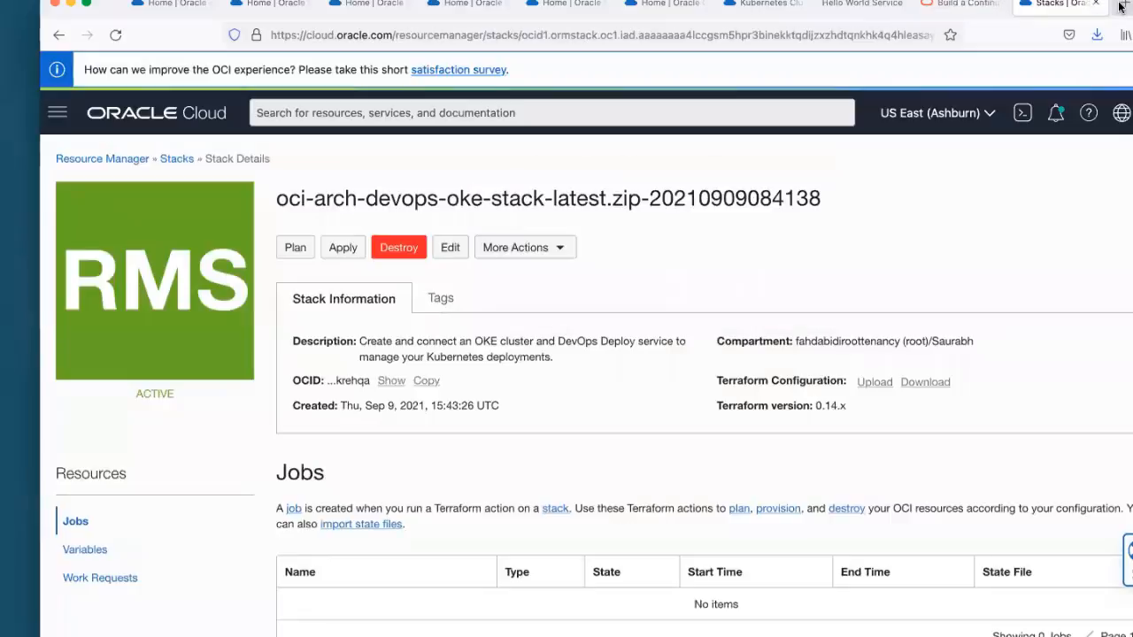
Step: Search the web for "oci devops github" in a new browser tab and open the oracle-quickstart/oci-arch-devops repository
{"action": "key", "text": "ctrl+t"}
{"action": "left_click", "coordinate": [625, 34]}
{"action": "type", "text": "o"}
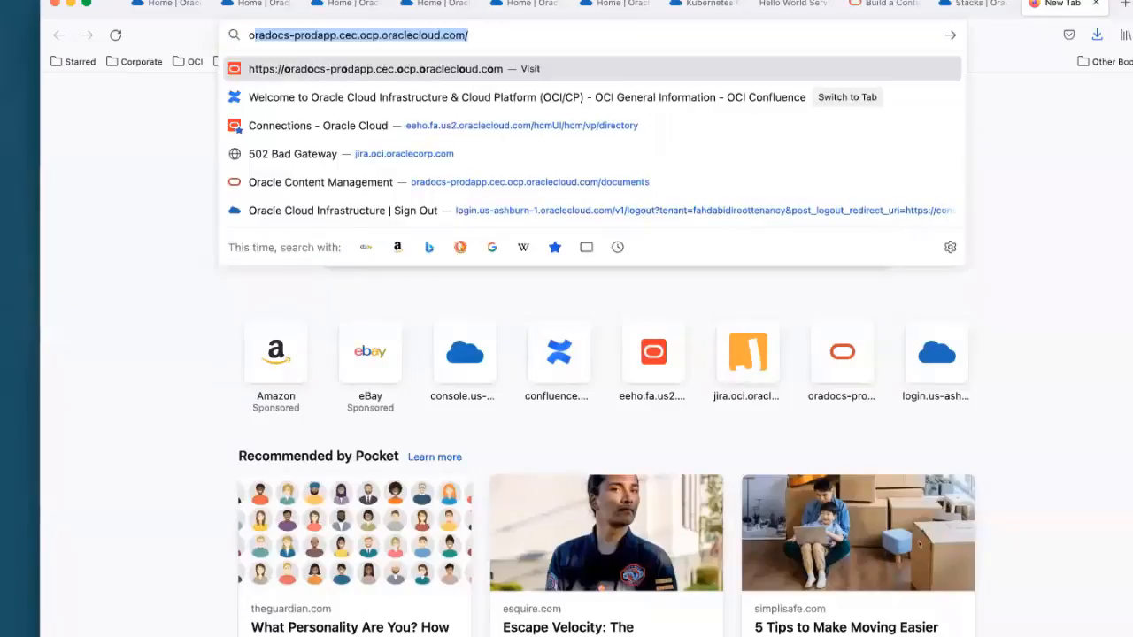
{"action": "type", "text": "ci dev"}
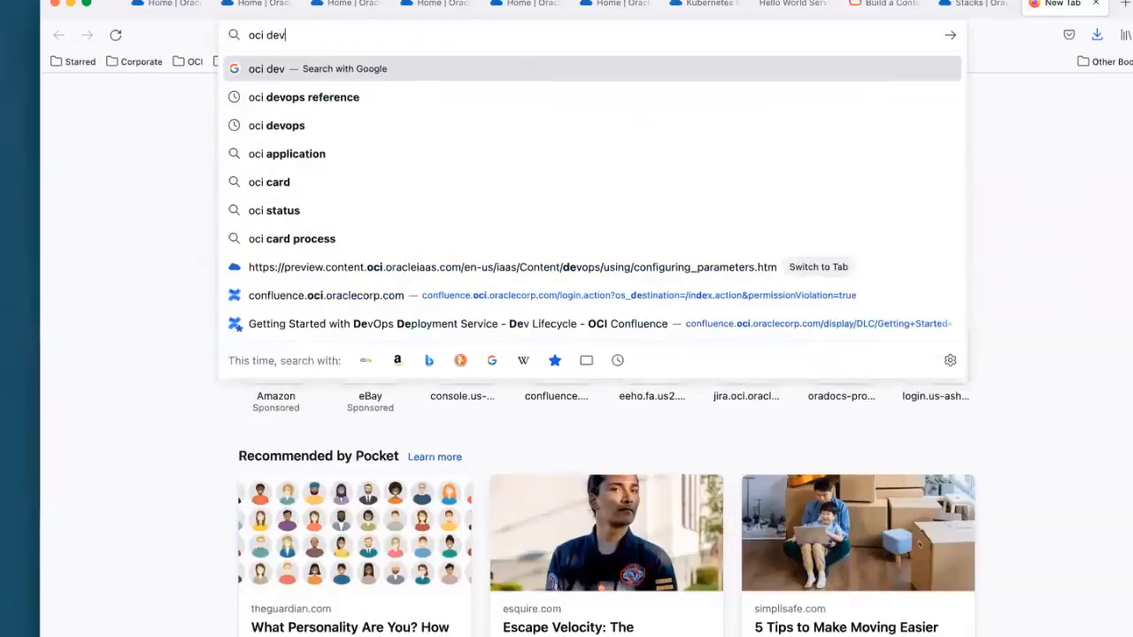
{"action": "type", "text": "ops github"}
{"action": "key", "text": "Return"}
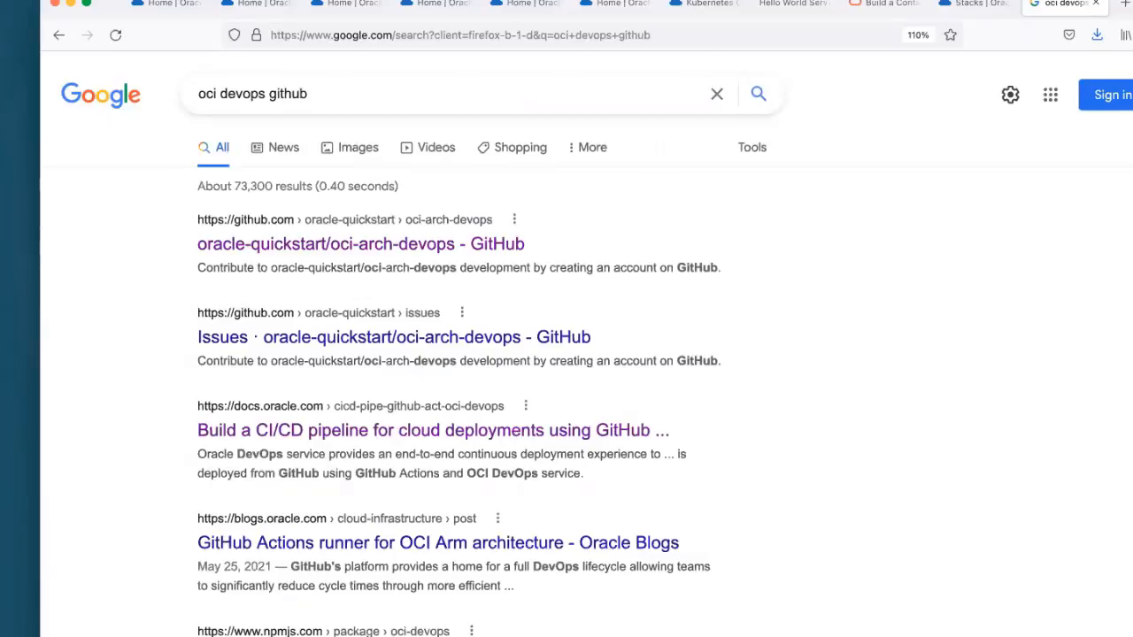
{"action": "left_click", "coordinate": [333, 253]}
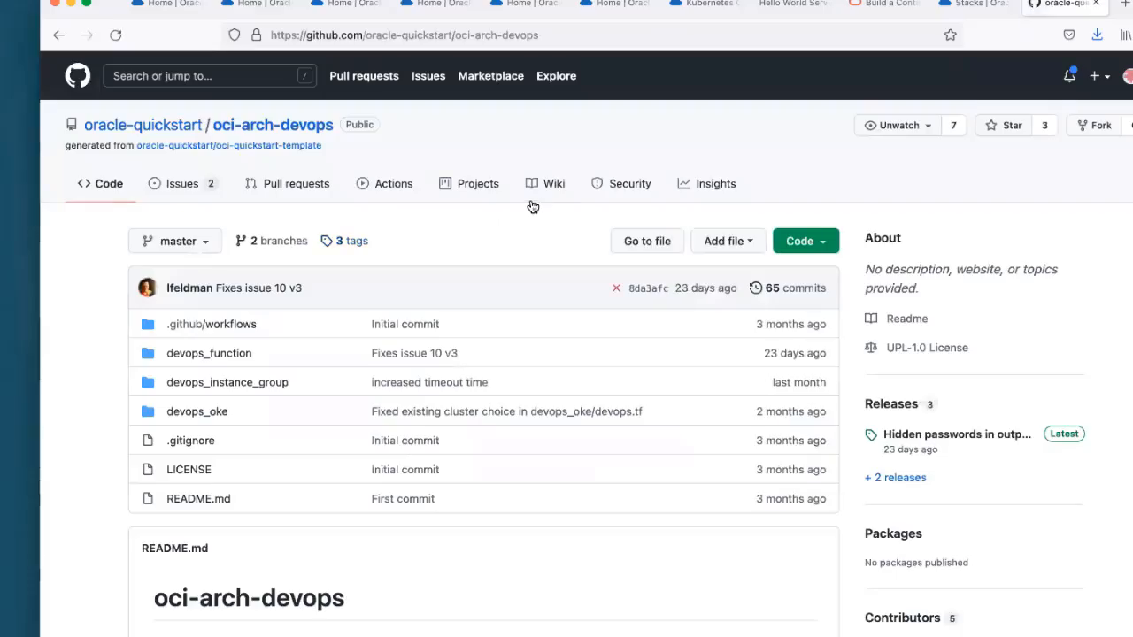
Step: Open the repository's devops_instance_group folder and look over its Terraform files and README deployment instructions
{"action": "scroll", "coordinate": [531, 203], "scroll_direction": "down", "scroll_amount": 3}
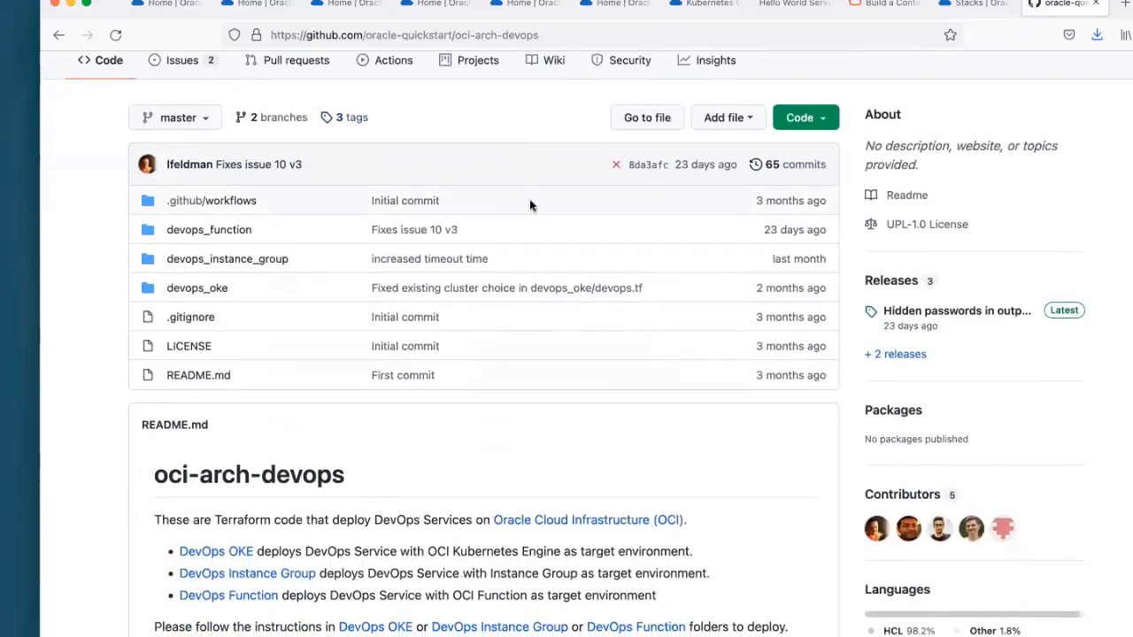
{"action": "scroll", "coordinate": [358, 206], "scroll_direction": "down", "scroll_amount": 2}
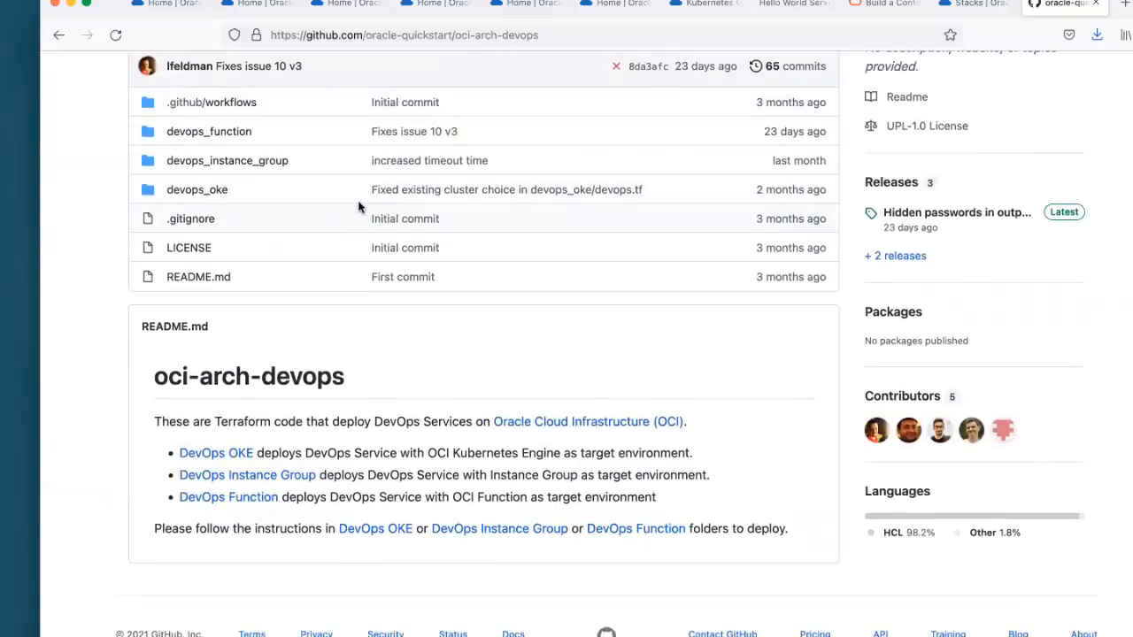
{"action": "left_click", "coordinate": [244, 160]}
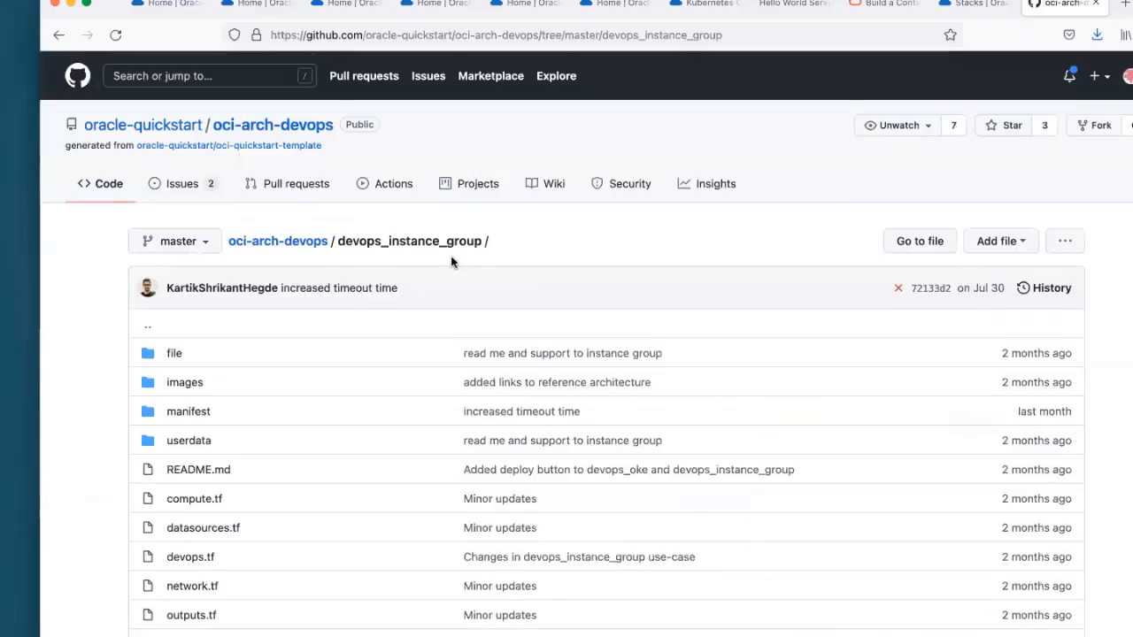
{"action": "scroll", "coordinate": [451, 259], "scroll_direction": "down", "scroll_amount": 5}
{"action": "scroll", "coordinate": [452, 261], "scroll_direction": "down", "scroll_amount": 3}
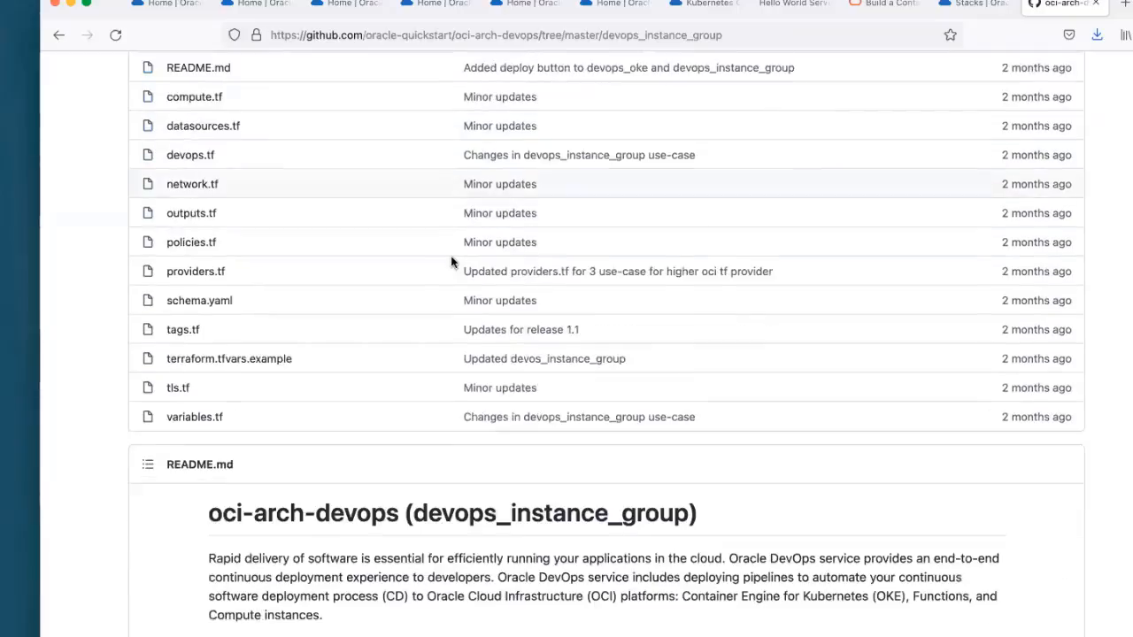
{"action": "scroll", "coordinate": [452, 262], "scroll_direction": "up", "scroll_amount": 2}
{"action": "scroll", "coordinate": [450, 261], "scroll_direction": "up", "scroll_amount": 1}
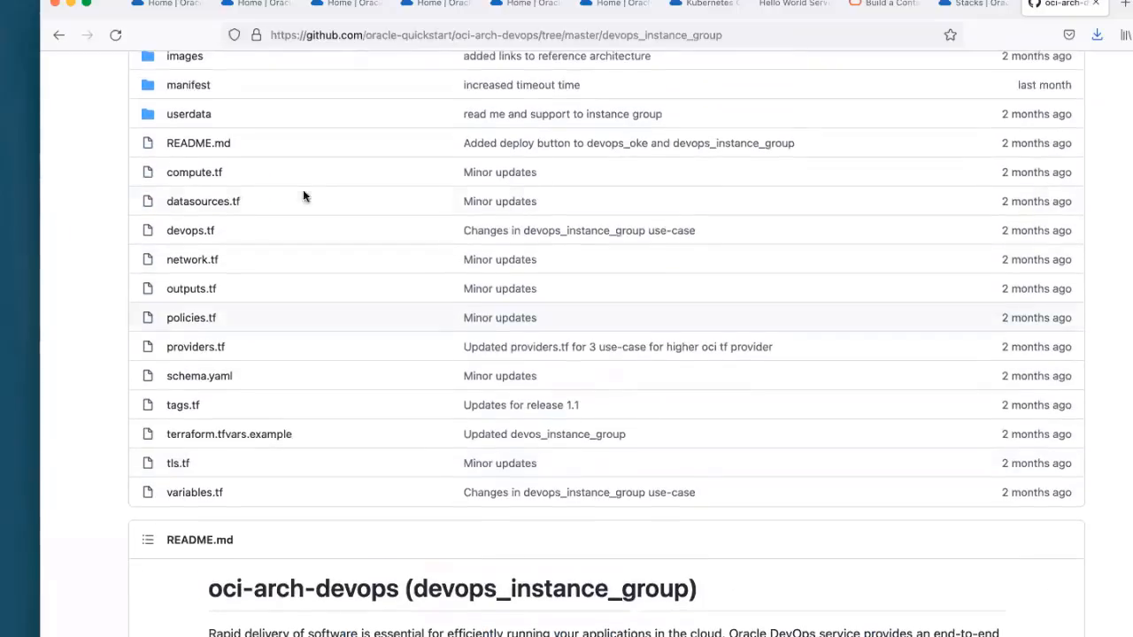
{"action": "scroll", "coordinate": [446, 311], "scroll_direction": "down", "scroll_amount": 3}
{"action": "scroll", "coordinate": [445, 311], "scroll_direction": "down", "scroll_amount": 5}
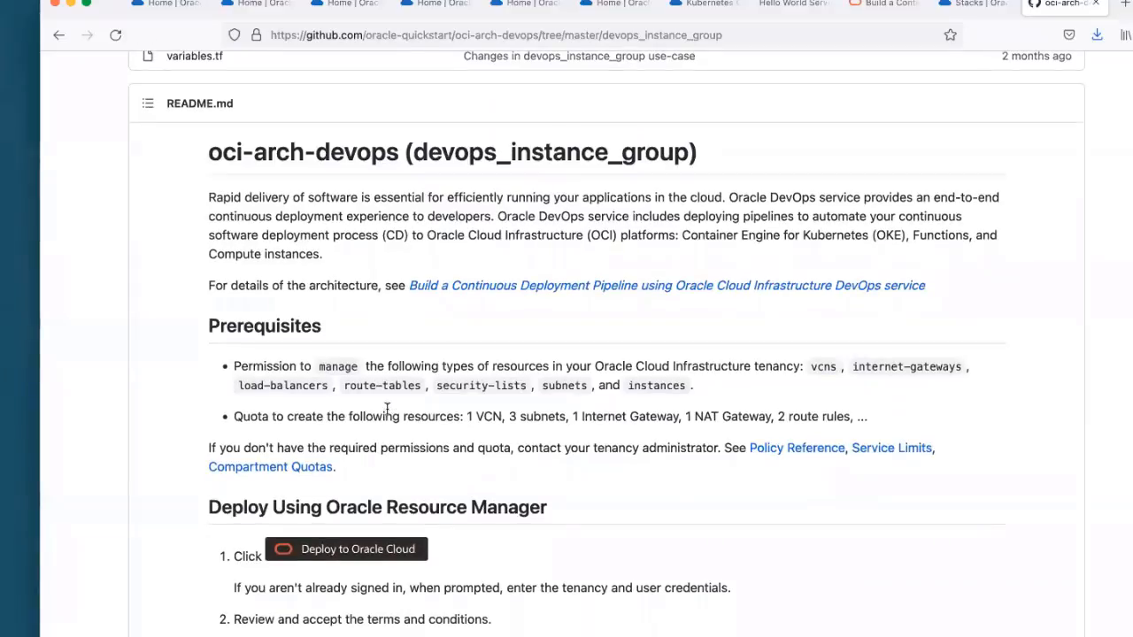
Step: Launch the README's Deploy to Oracle Cloud option for the instance group and look over the Create Stack information form
{"action": "left_click", "coordinate": [379, 550]}
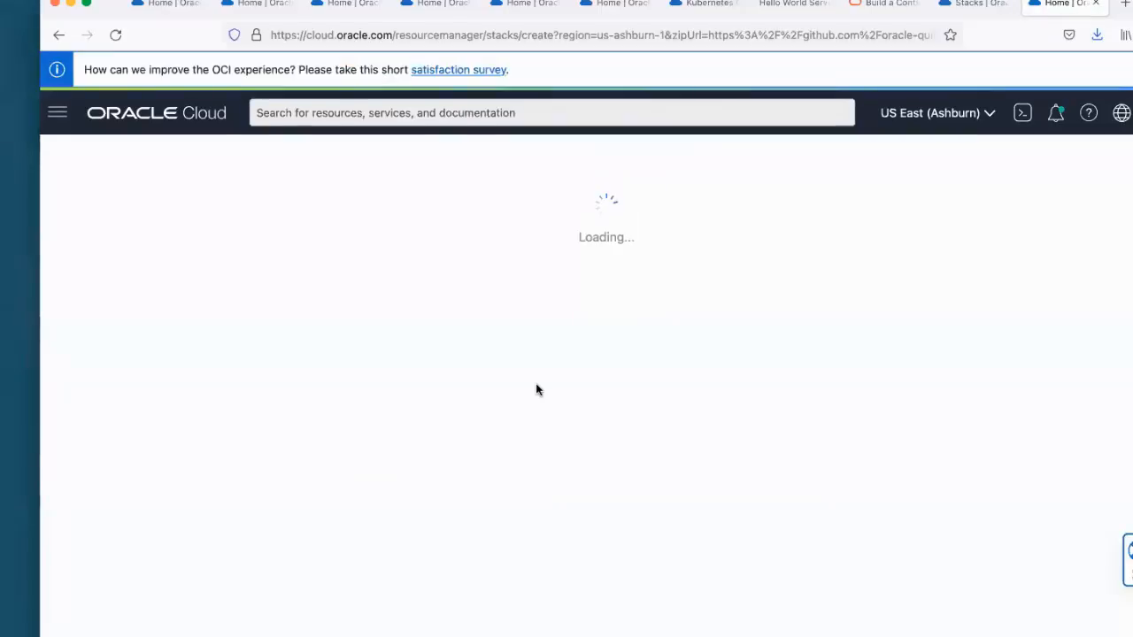
{"action": "scroll", "coordinate": [527, 362], "scroll_direction": "down", "scroll_amount": 3}
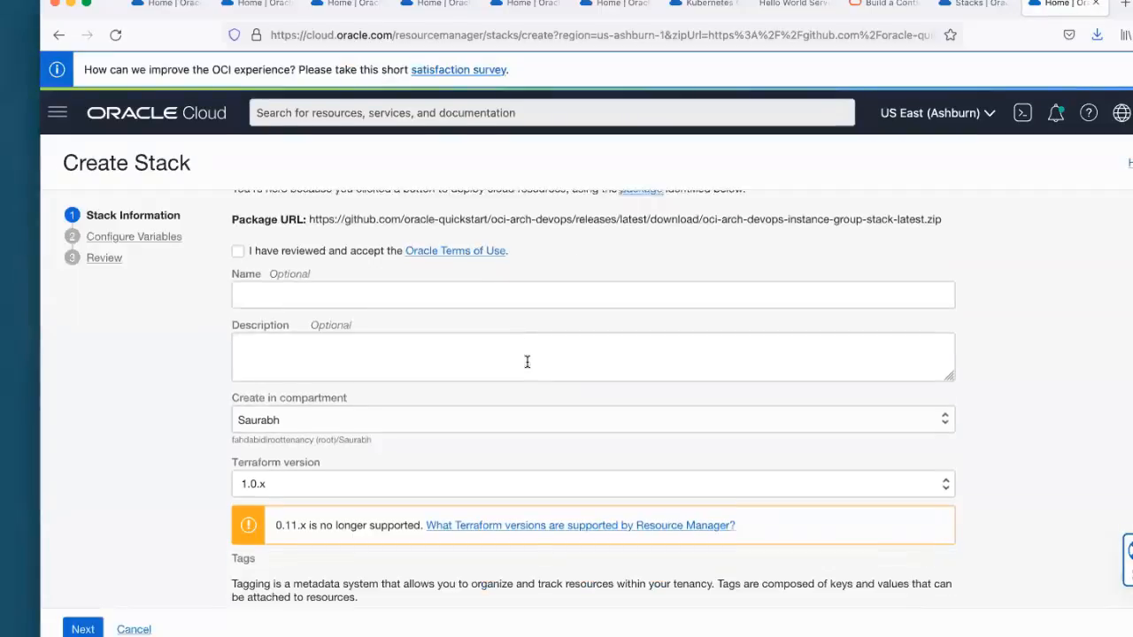
{"action": "scroll", "coordinate": [527, 362], "scroll_direction": "down", "scroll_amount": 2}
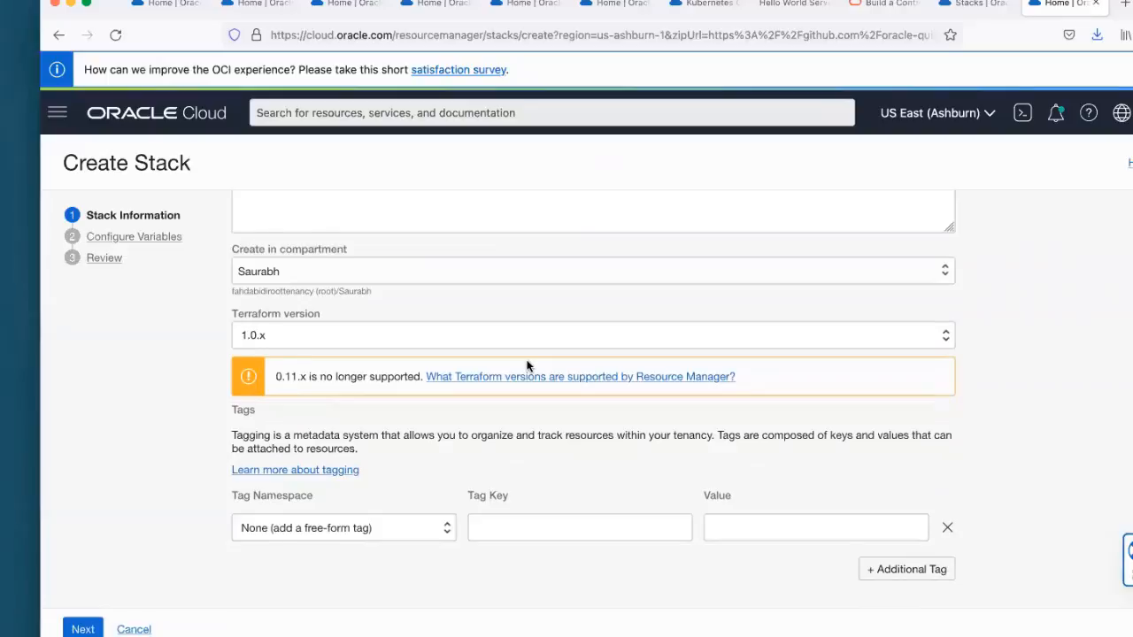
{"action": "scroll", "coordinate": [526, 362], "scroll_direction": "up", "scroll_amount": 4}
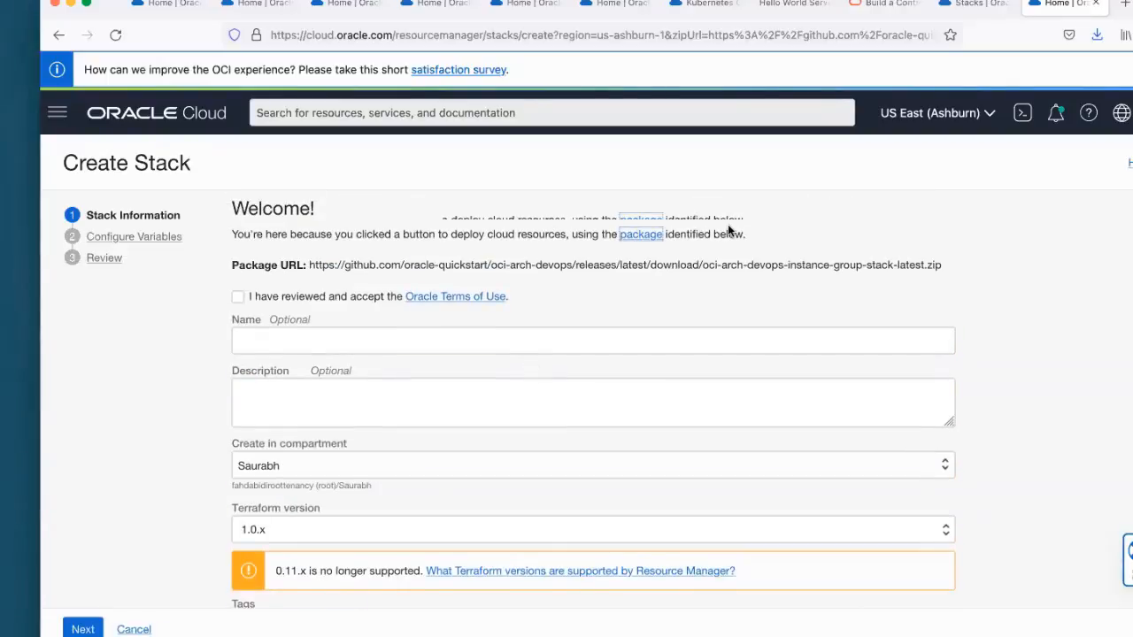
Step: Glance at the existing OKE stack page, then return from the Create Stack form to the devops_instance_group folder on GitHub
{"action": "left_click", "coordinate": [973, 7]}
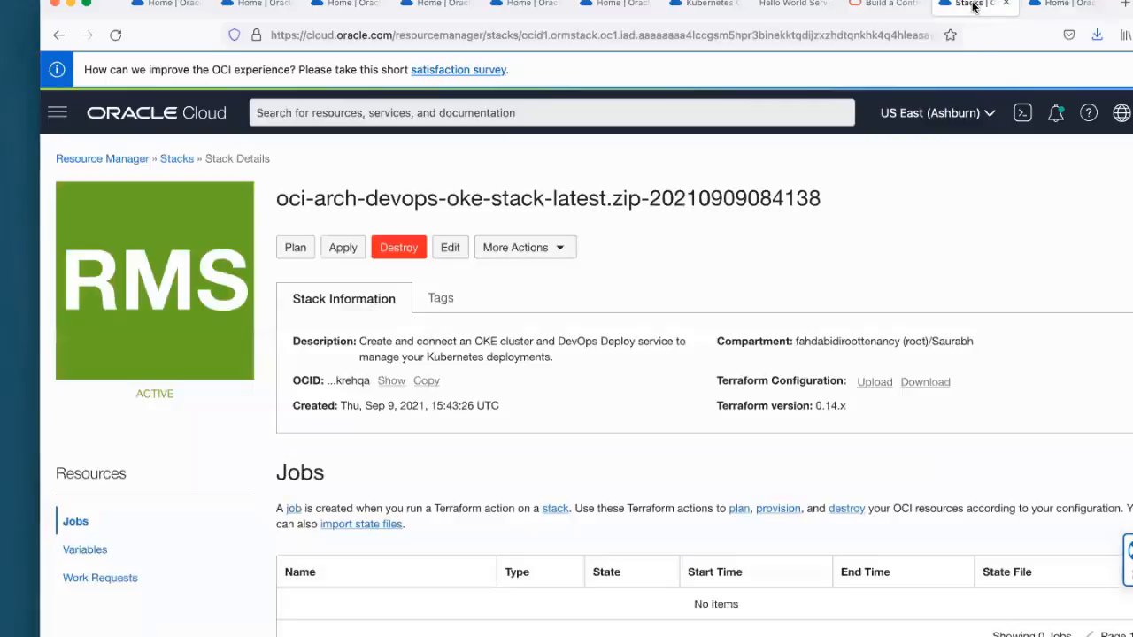
{"action": "left_click", "coordinate": [885, 6]}
{"action": "left_click", "coordinate": [1043, 3]}
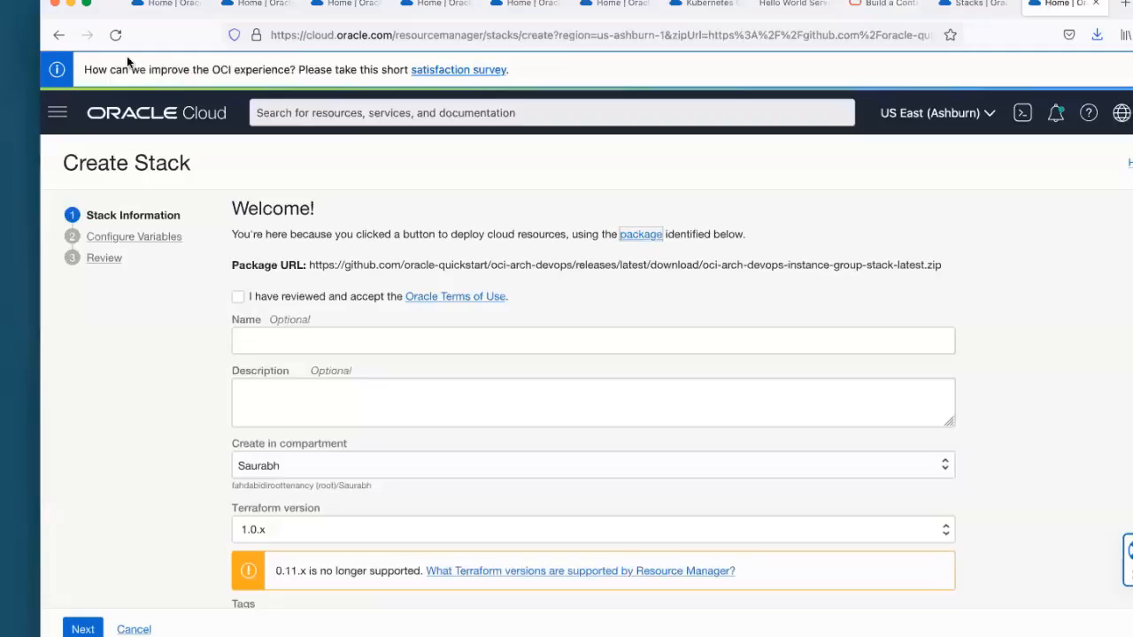
{"action": "left_click", "coordinate": [58, 35]}
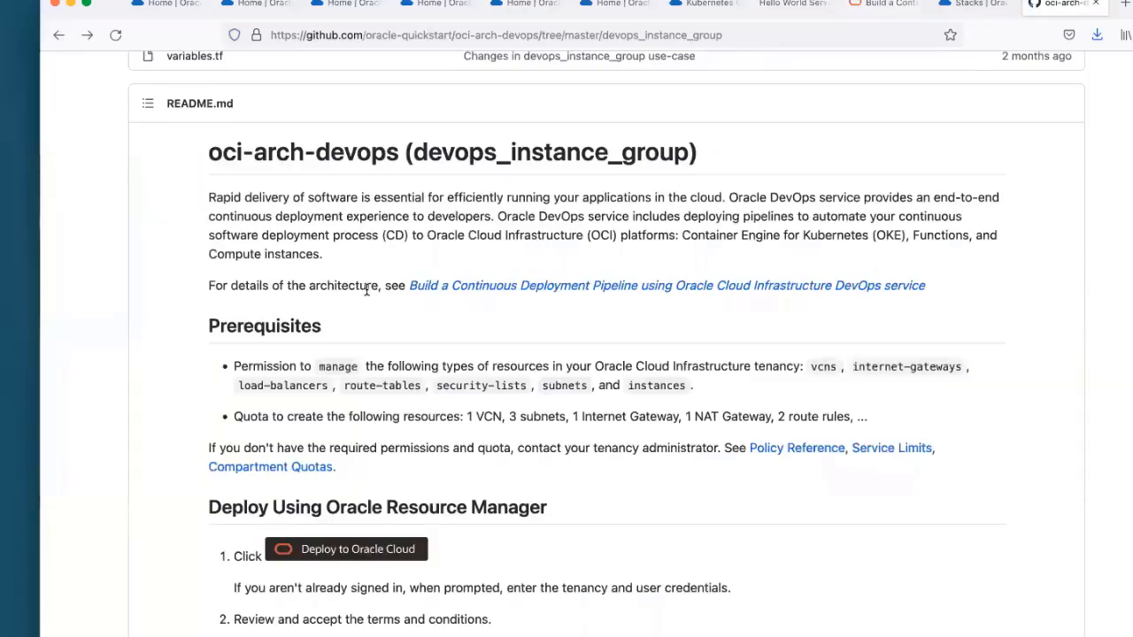
{"action": "scroll", "coordinate": [367, 292], "scroll_direction": "up", "scroll_amount": 10}
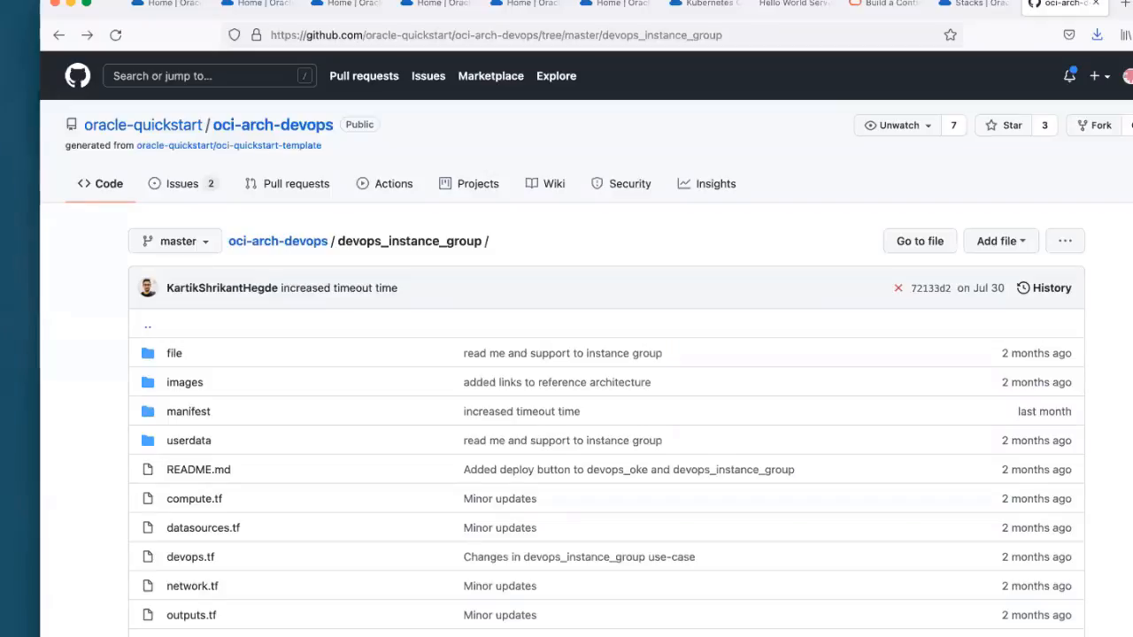
Step: Look through the open reference architecture, Hello World, cluster, artifact and instance pages, ending on the Helloworld_IG deployment run
{"action": "left_click", "coordinate": [881, 5]}
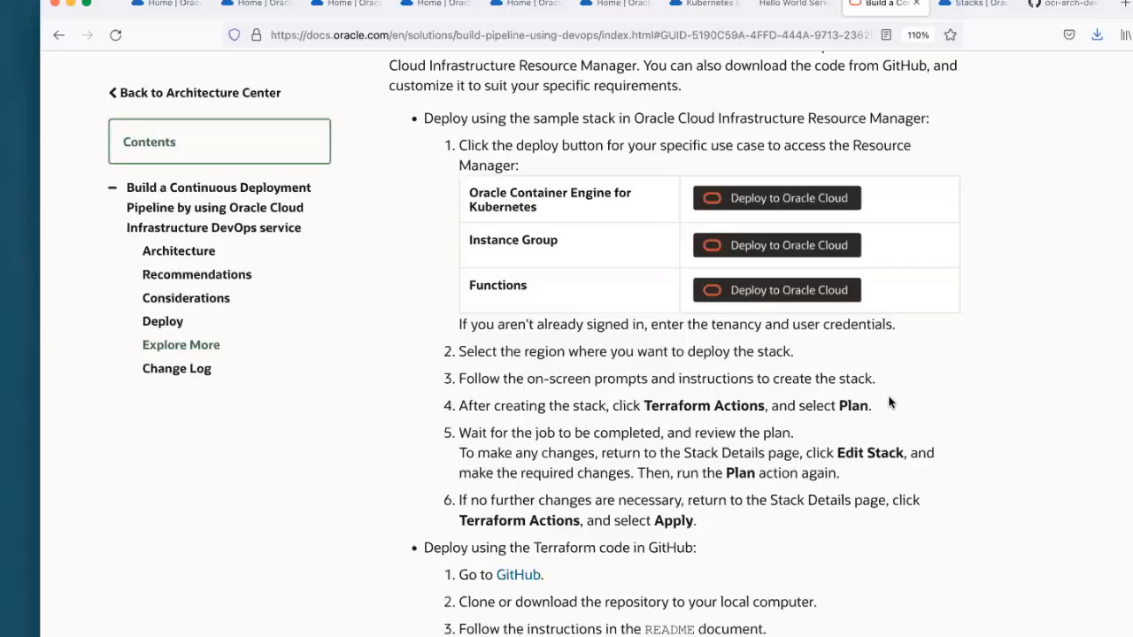
{"action": "left_click", "coordinate": [793, 16]}
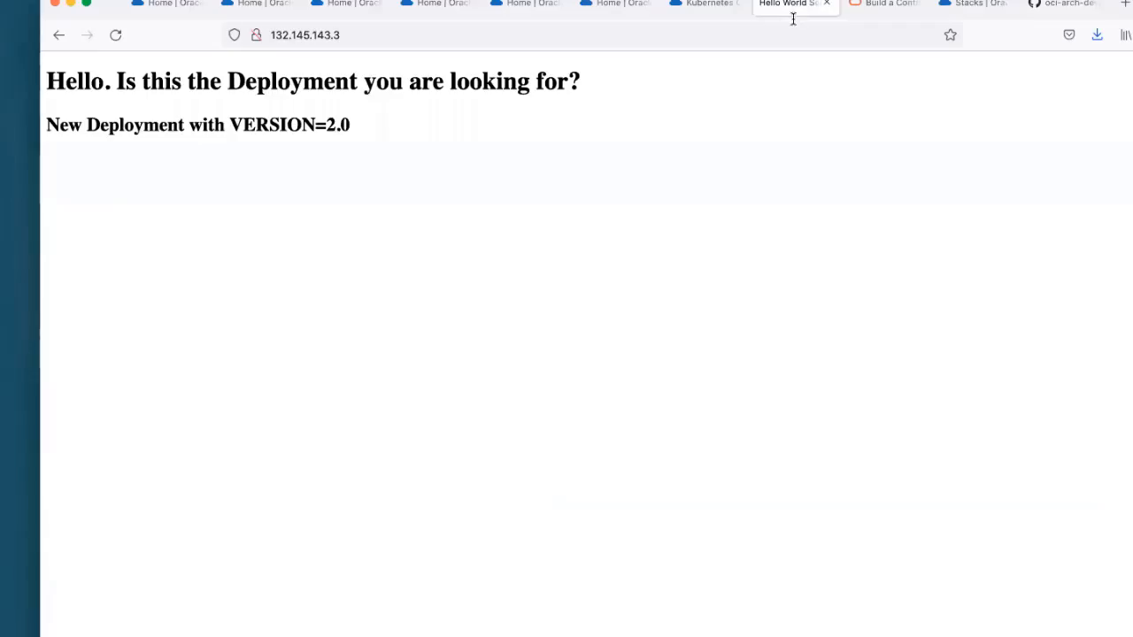
{"action": "left_click", "coordinate": [702, 12]}
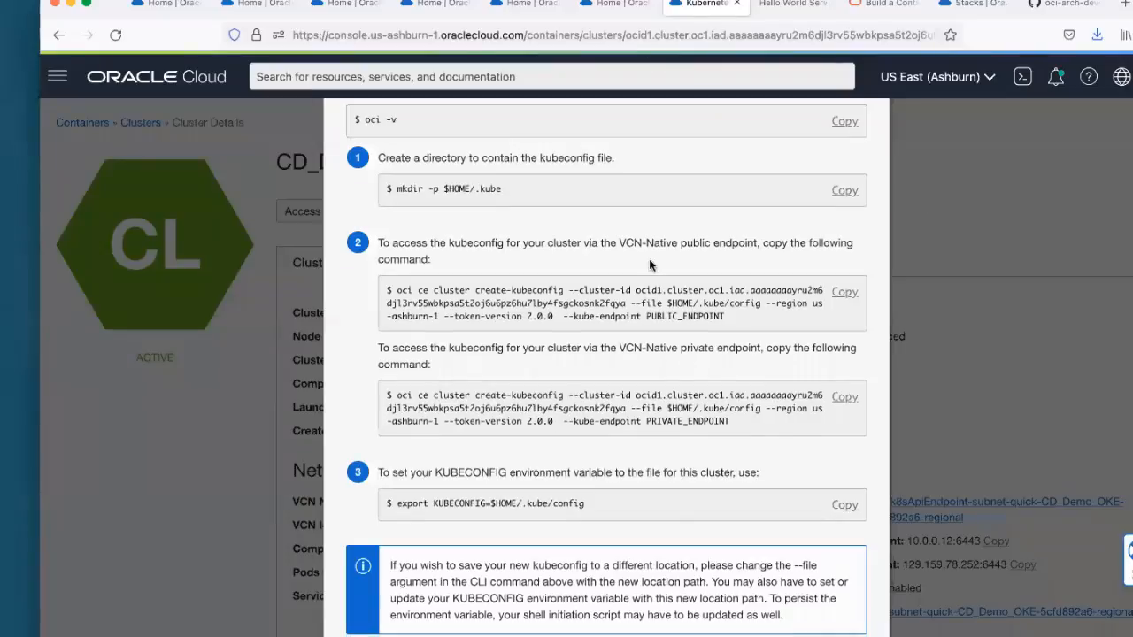
{"action": "left_click", "coordinate": [625, 6]}
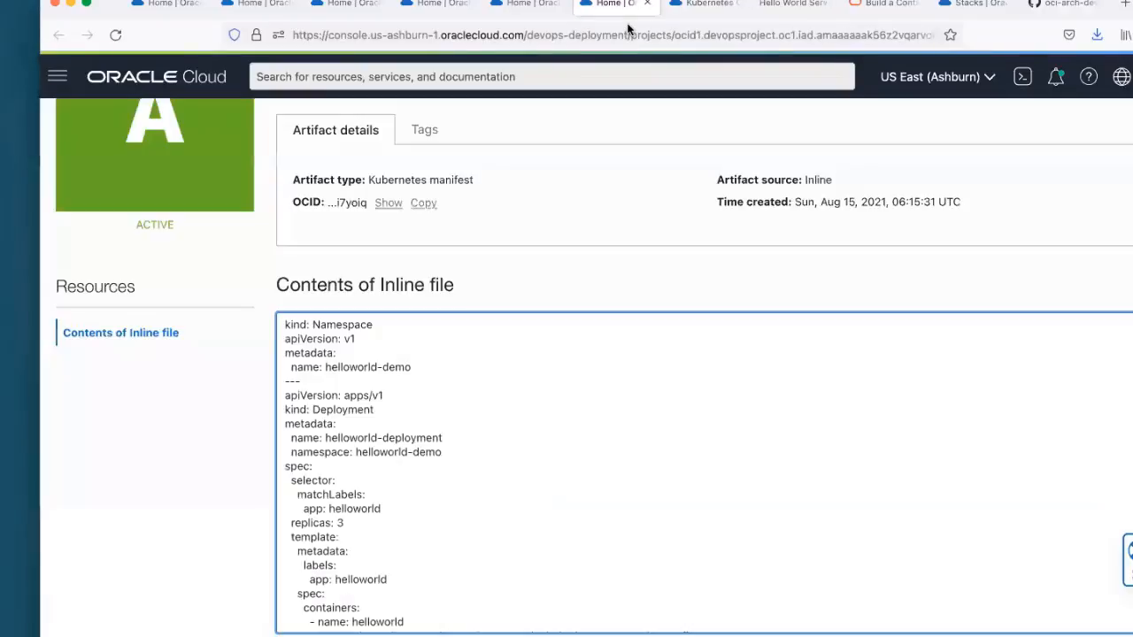
{"action": "left_click", "coordinate": [522, 4]}
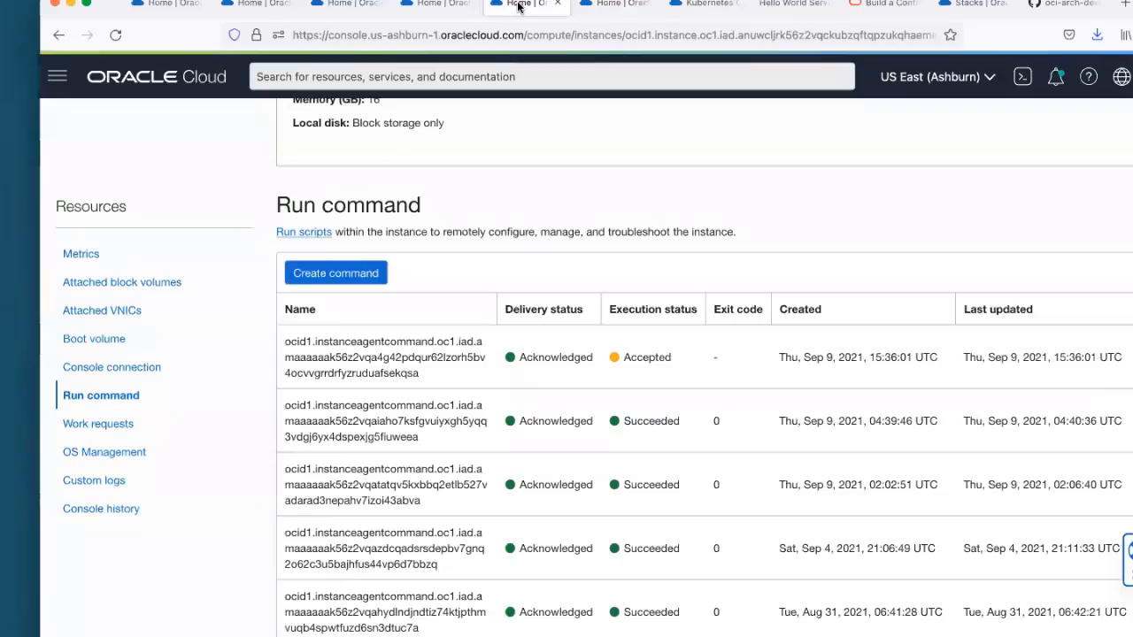
{"action": "left_click", "coordinate": [172, 4]}
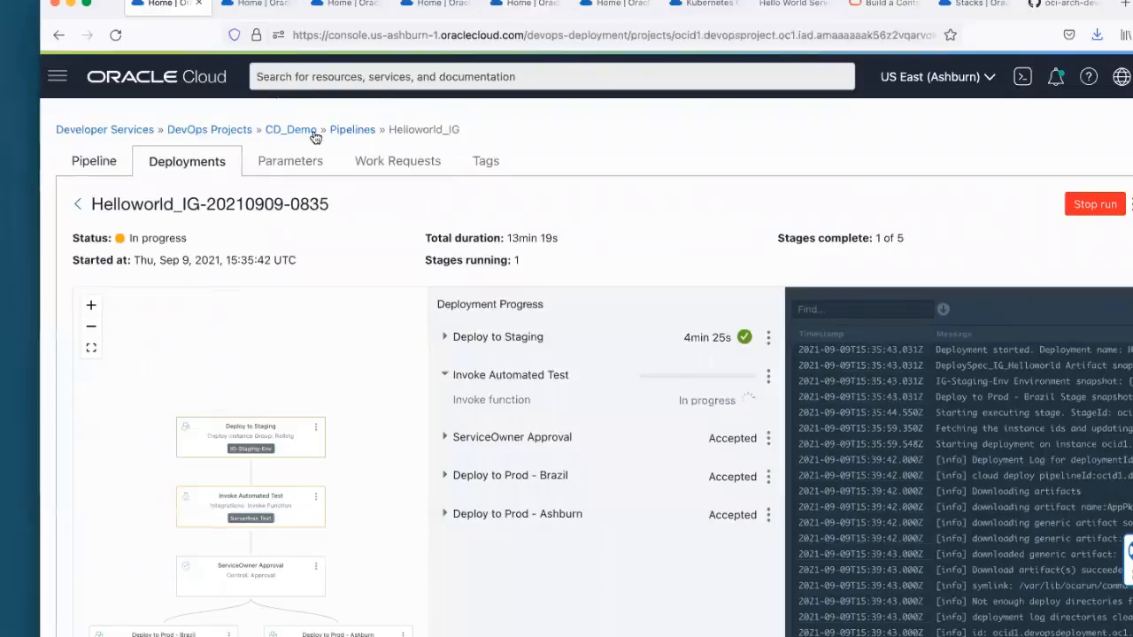
{"action": "left_click", "coordinate": [352, 129]}
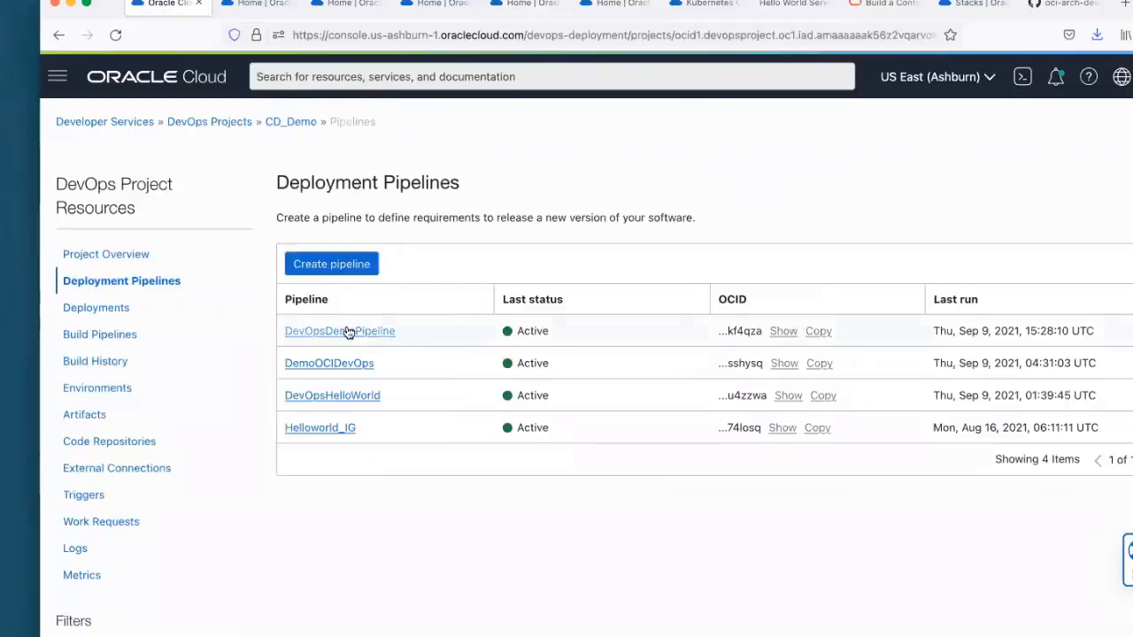
{"action": "left_click", "coordinate": [348, 430]}
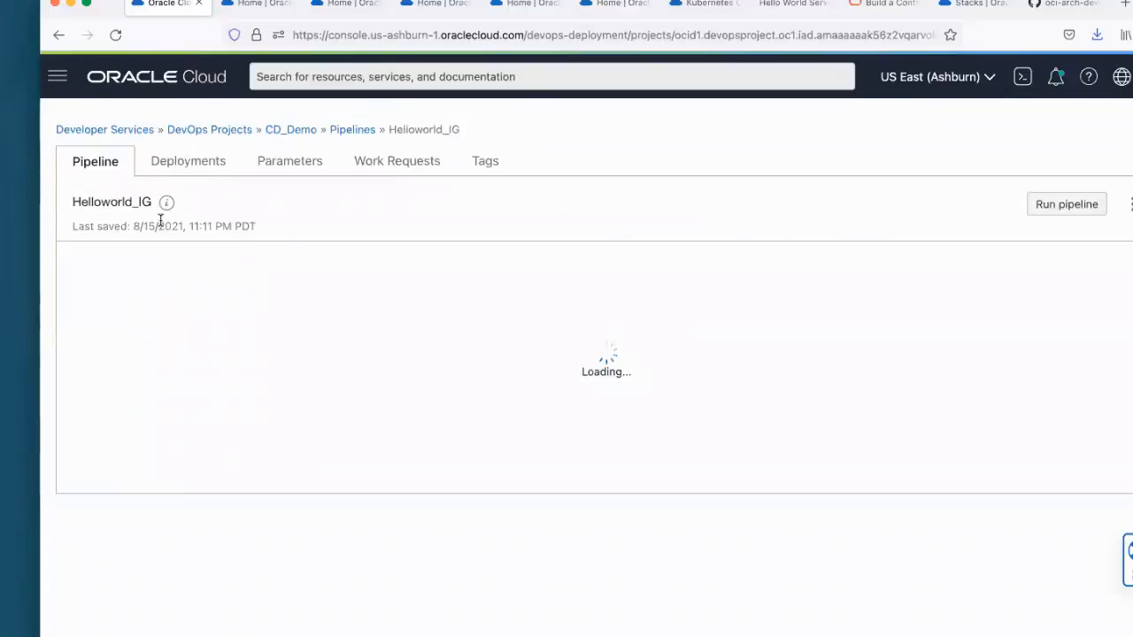
{"action": "left_click", "coordinate": [171, 166]}
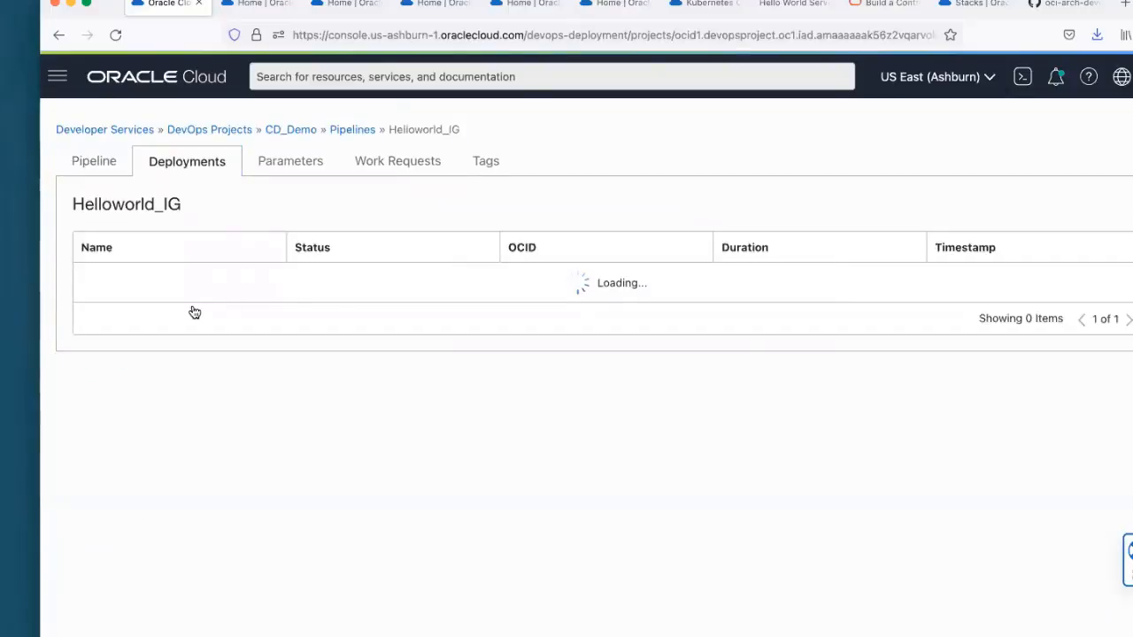
{"action": "left_click", "coordinate": [153, 282]}
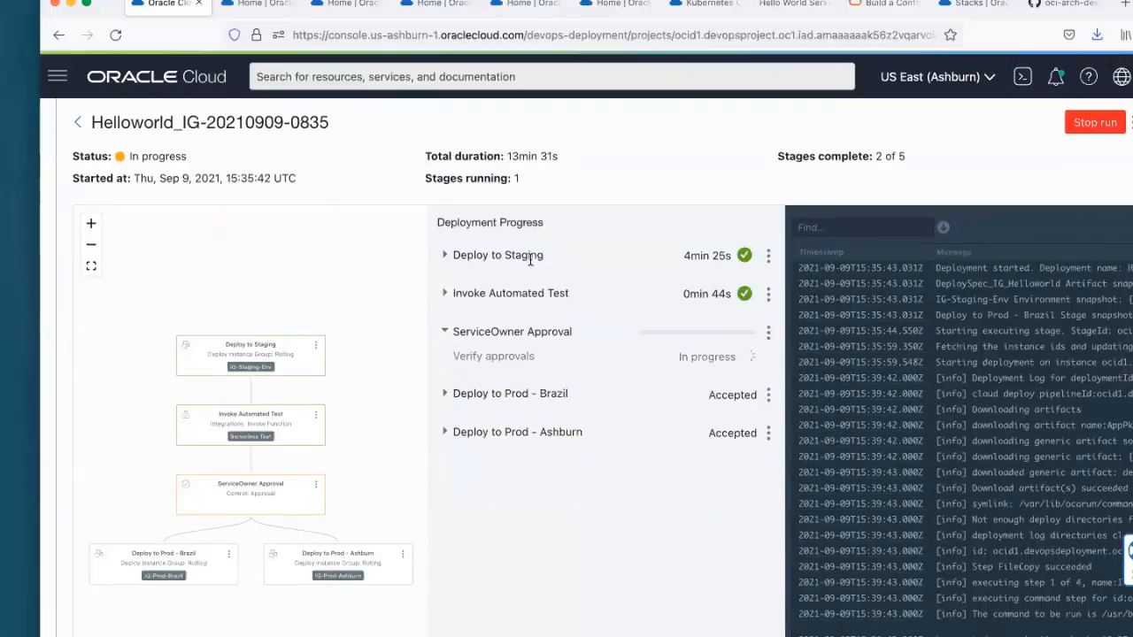
Step: Approve the ServiceOwner Approval stage of the deployment with the reason "Ship it!!"
{"action": "left_click", "coordinate": [766, 334]}
{"action": "left_click", "coordinate": [787, 379]}
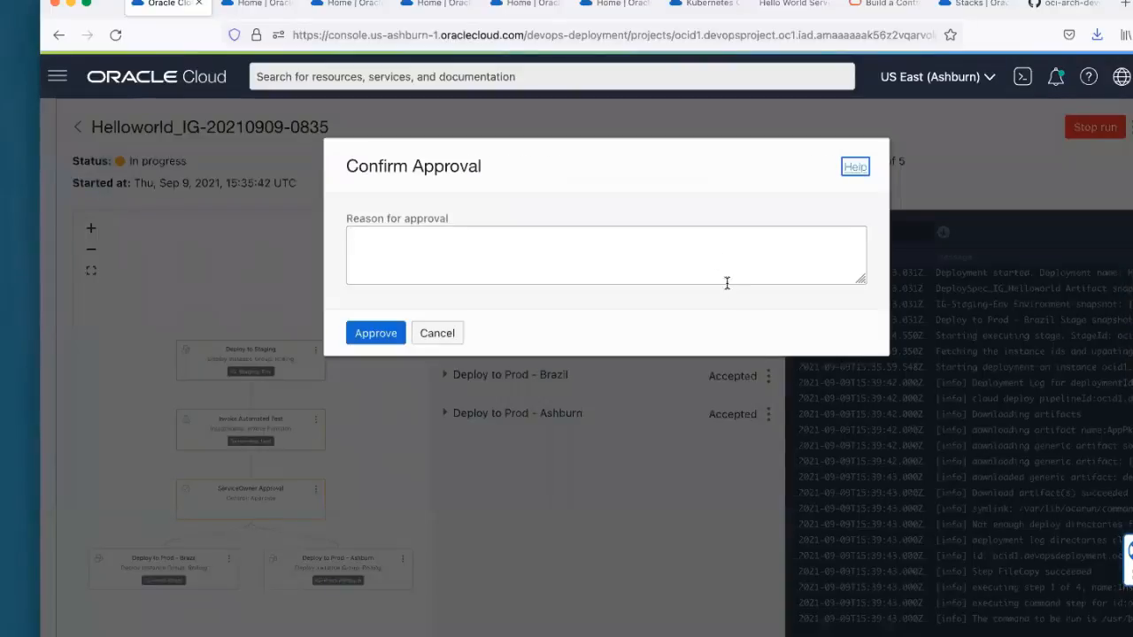
{"action": "left_click", "coordinate": [709, 260]}
{"action": "type", "text": "Ship it!!"}
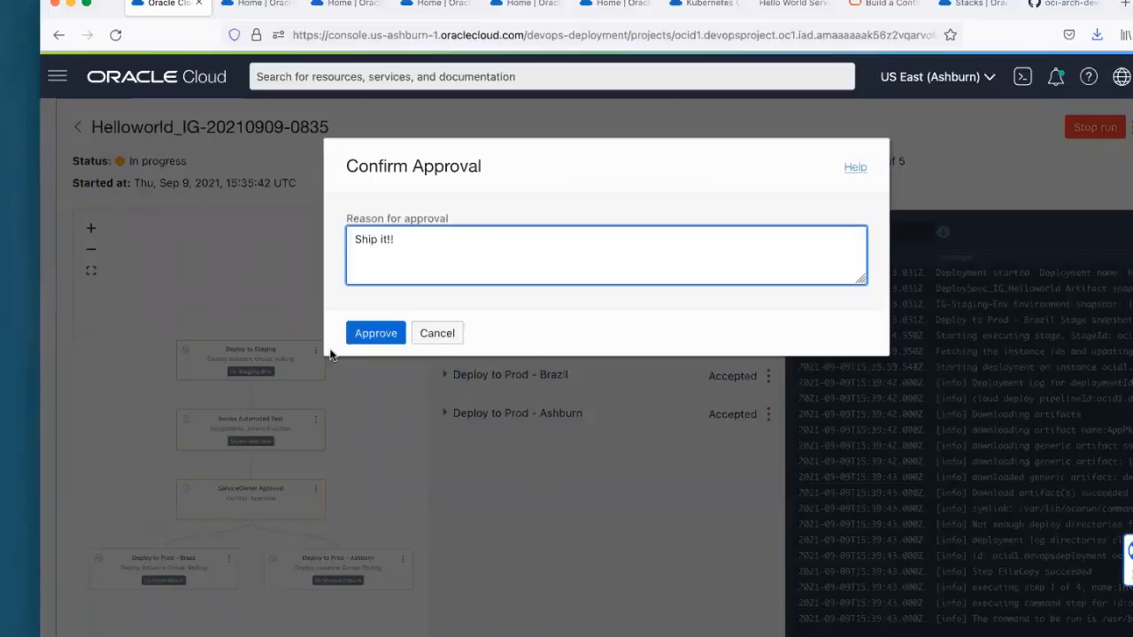
{"action": "left_click", "coordinate": [376, 333]}
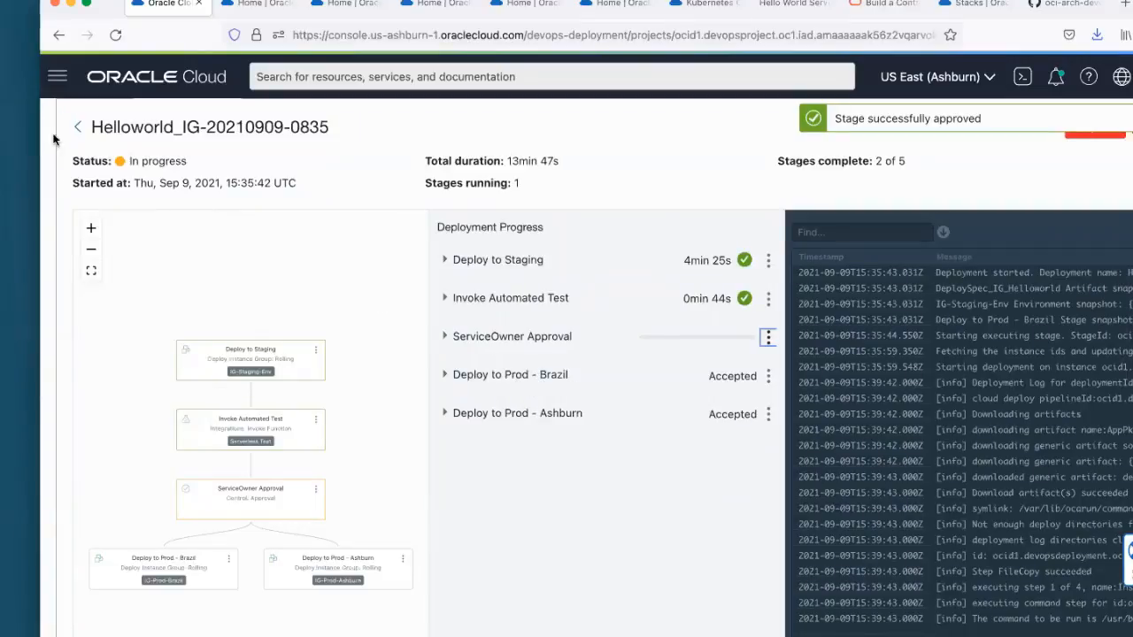
Step: View the Helloworld_IG pipeline diagram and examine its staging, automated test, approval and production stages
{"action": "scroll", "coordinate": [299, 189], "scroll_direction": "up", "scroll_amount": 2}
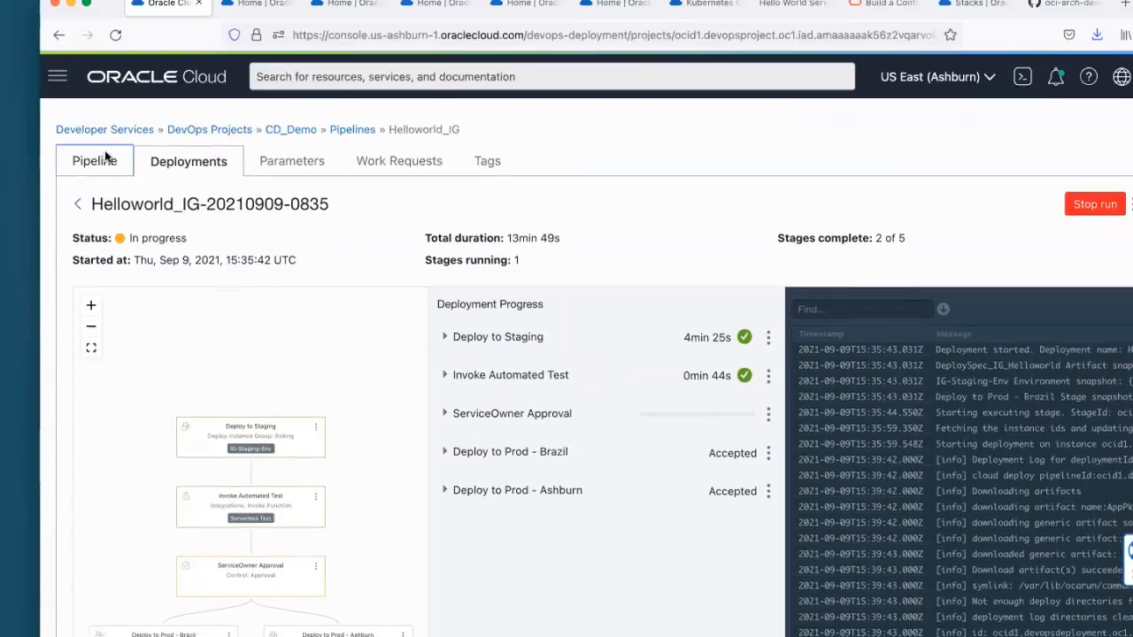
{"action": "left_click", "coordinate": [103, 159]}
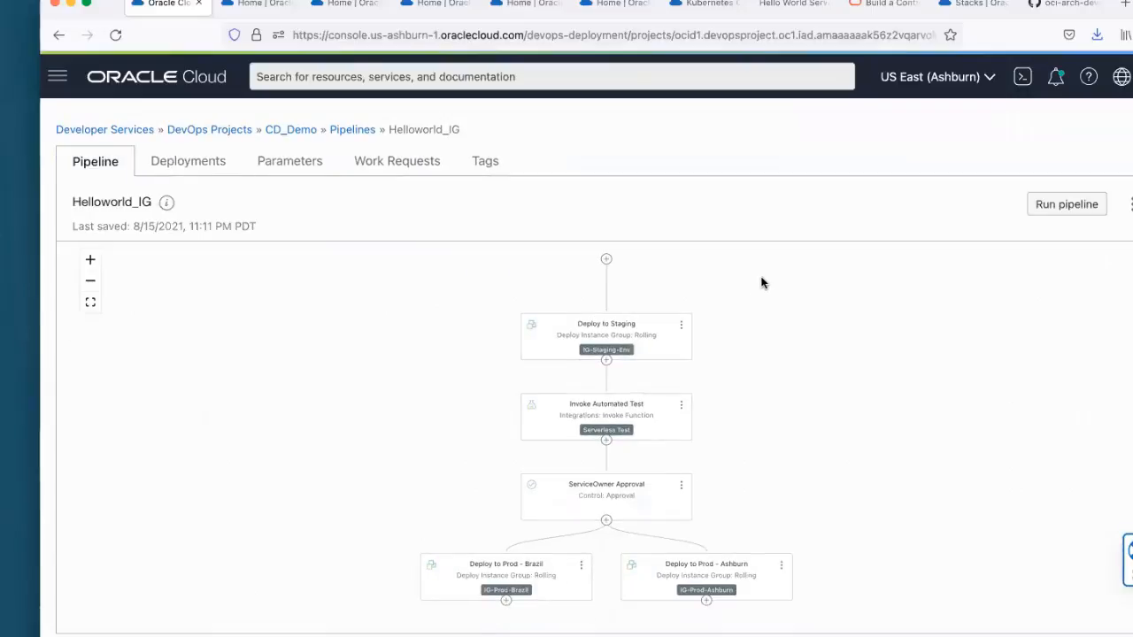
{"action": "scroll", "coordinate": [785, 299], "scroll_direction": "down", "scroll_amount": 1}
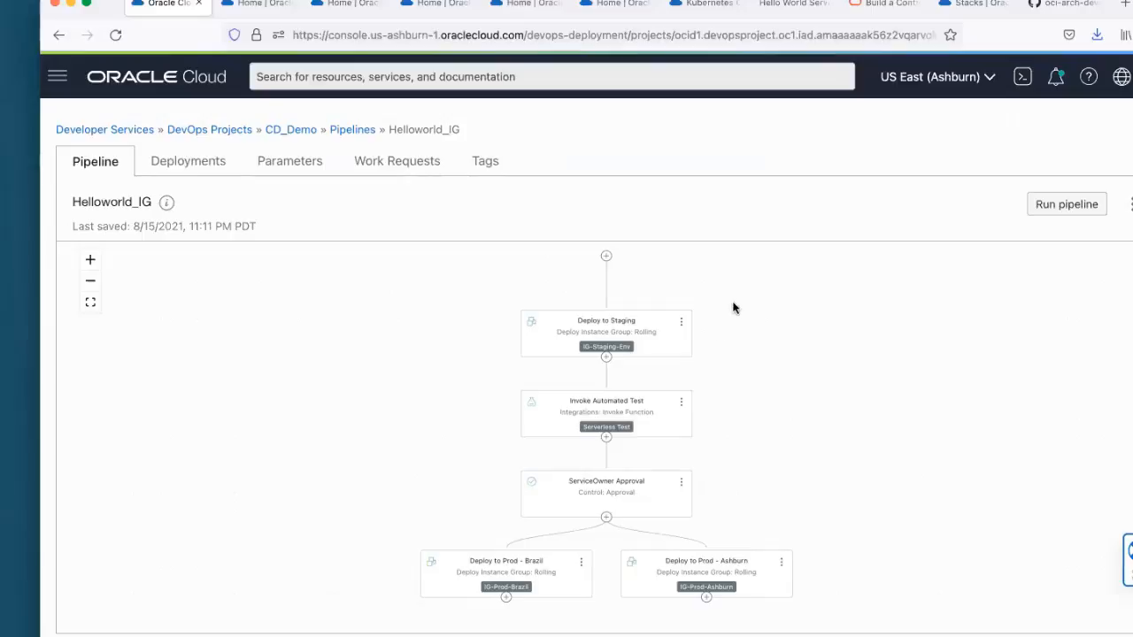
{"action": "scroll", "coordinate": [732, 307], "scroll_direction": "down", "scroll_amount": 2}
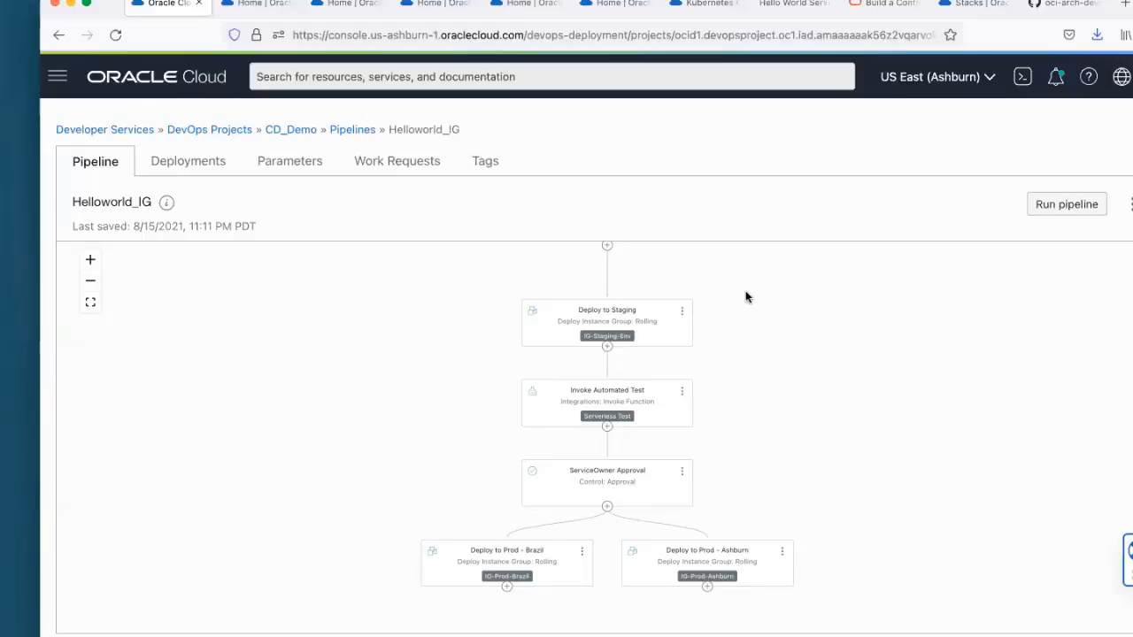
Step: Check the list of deployments for the Helloworld_IG pipeline and return to its pipeline diagram
{"action": "scroll", "coordinate": [745, 296], "scroll_direction": "up", "scroll_amount": 1}
{"action": "left_click", "coordinate": [189, 166]}
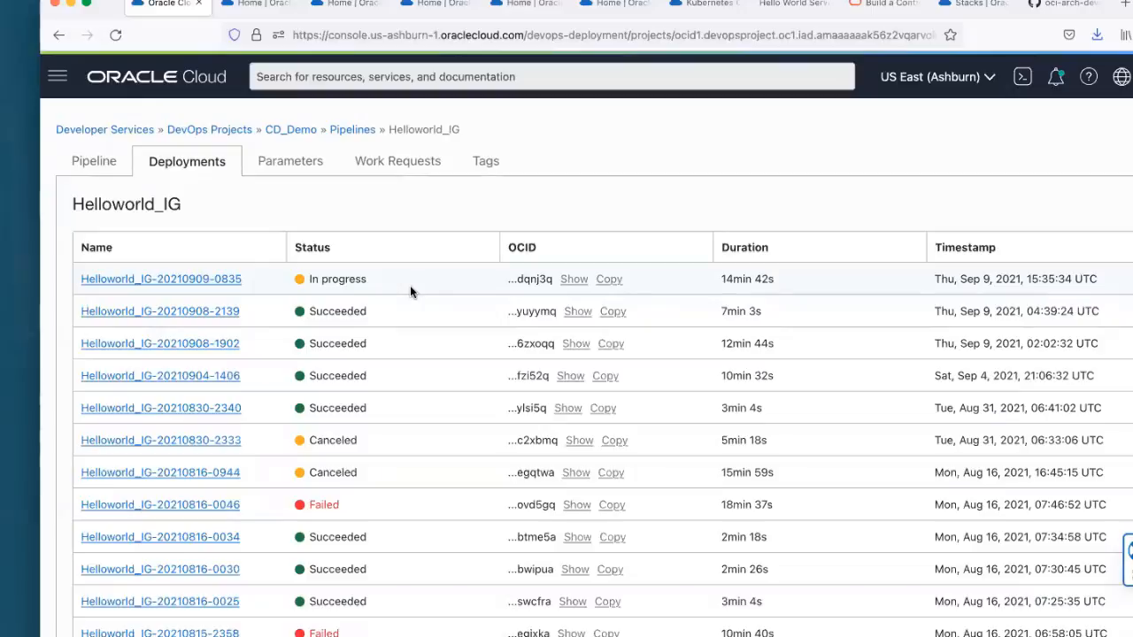
{"action": "left_click", "coordinate": [99, 165]}
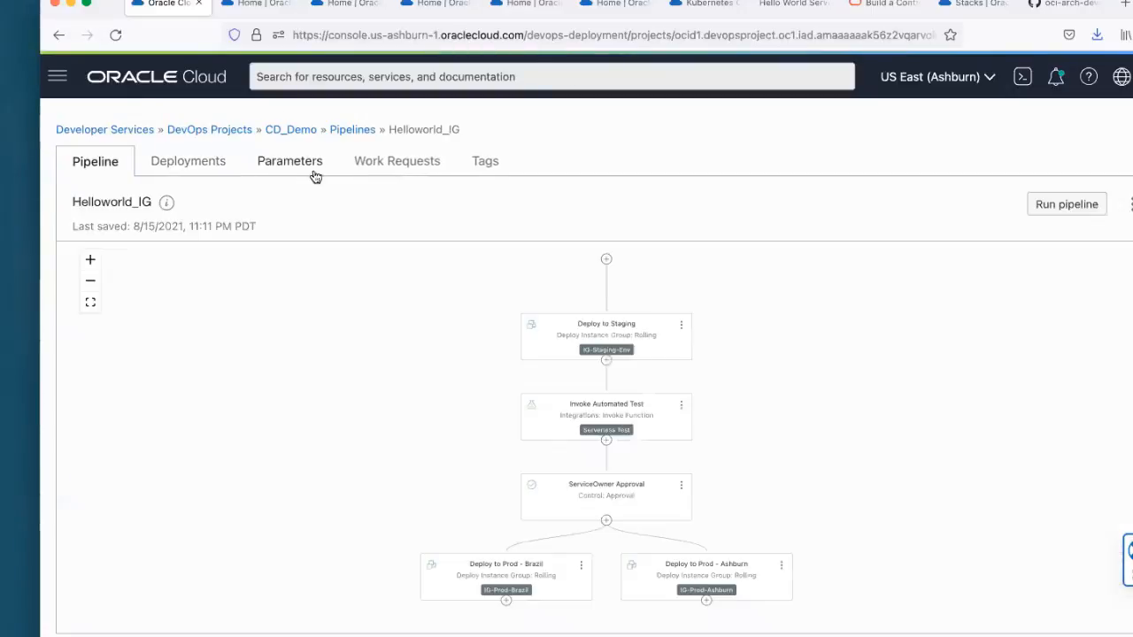
Step: View the stage details of Invoke Automated Test in the Helloworld_IG pipeline, closing them when done
{"action": "scroll", "coordinate": [885, 326], "scroll_direction": "down", "scroll_amount": 2}
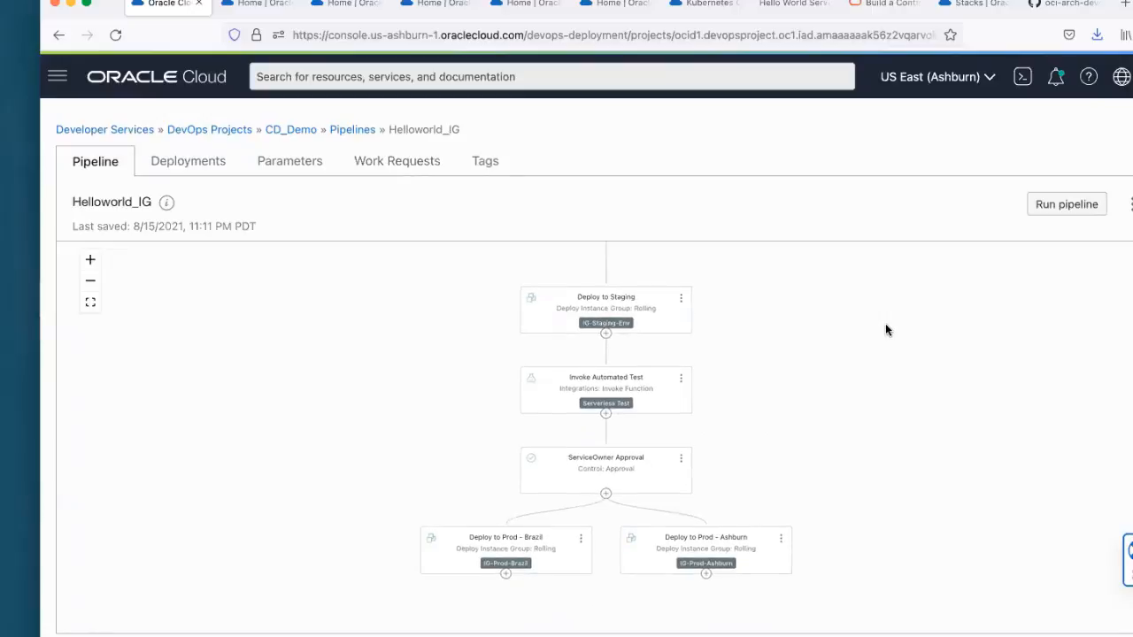
{"action": "left_click", "coordinate": [92, 261]}
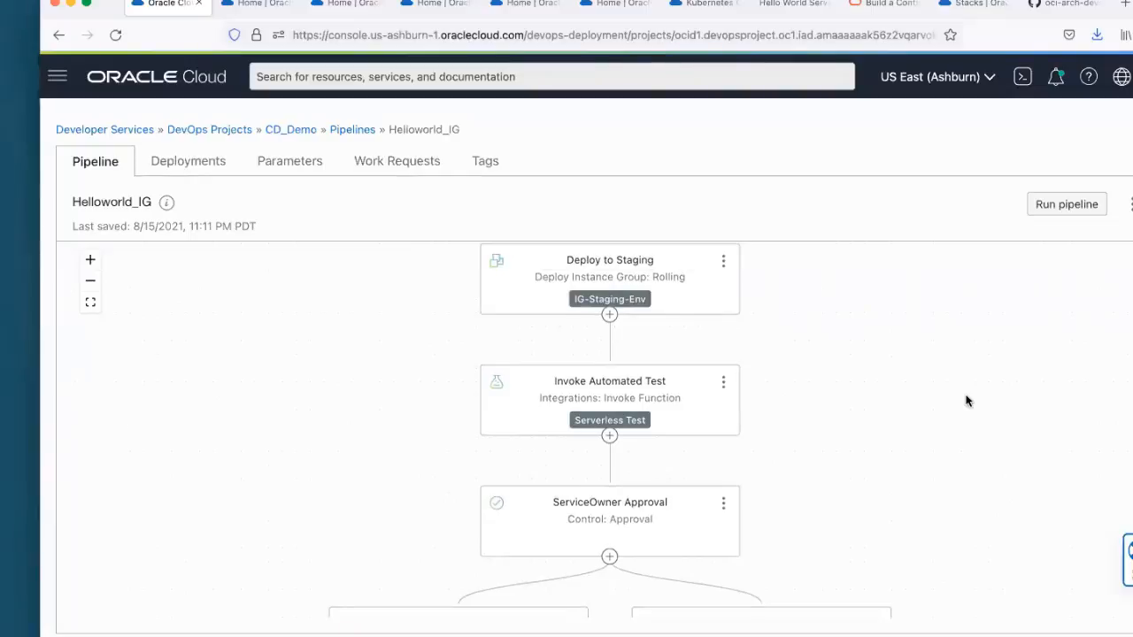
{"action": "left_click", "coordinate": [721, 385]}
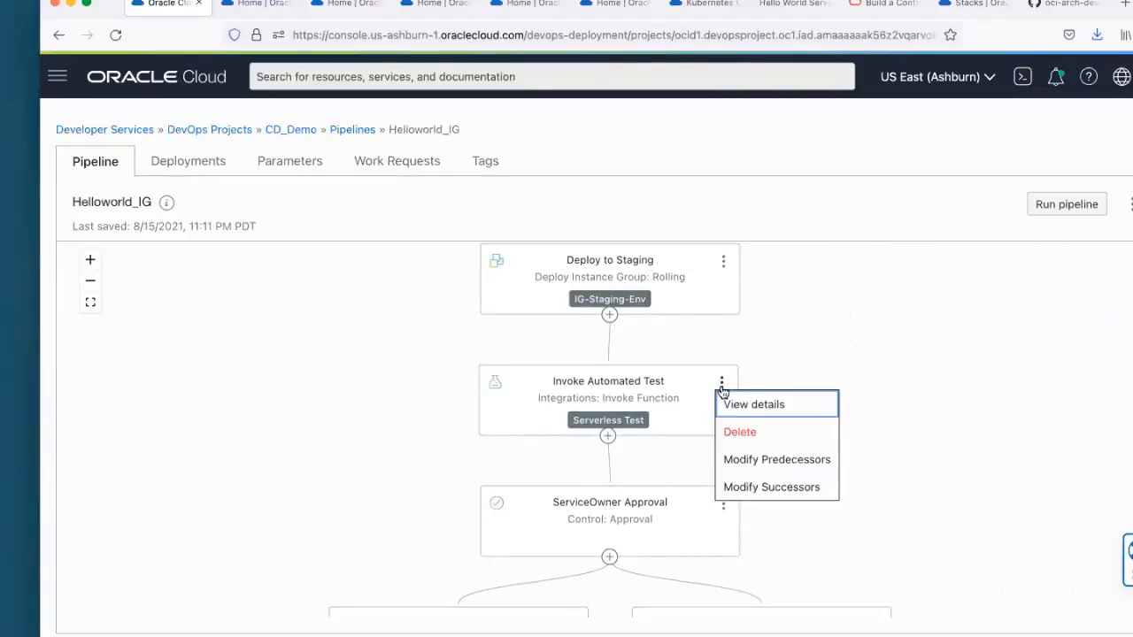
{"action": "left_click", "coordinate": [748, 410]}
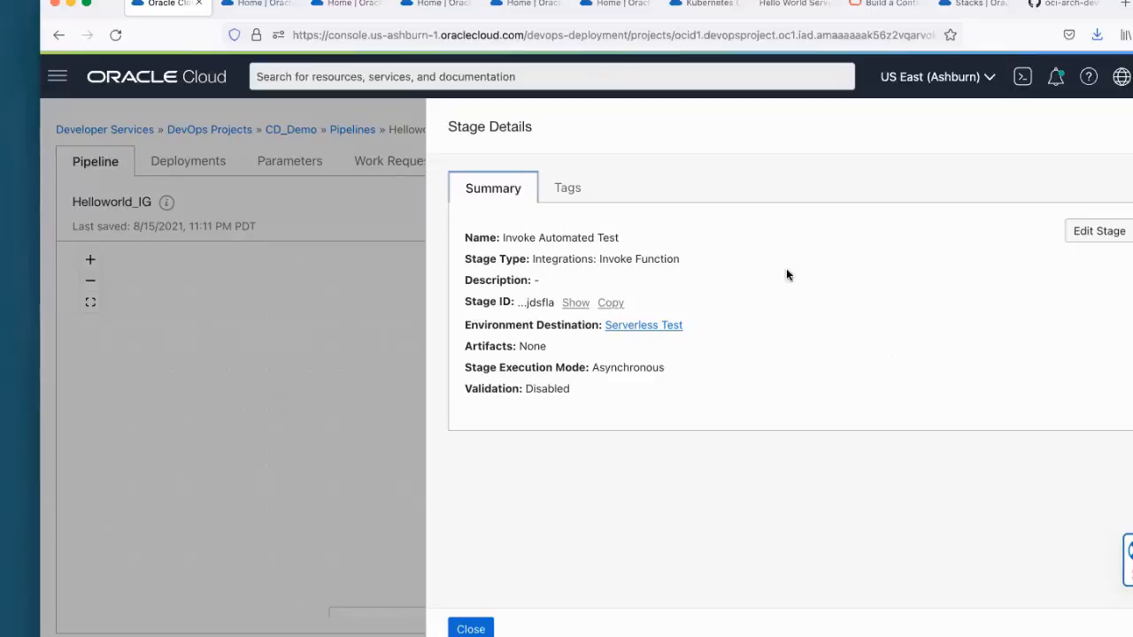
{"action": "left_click", "coordinate": [470, 630]}
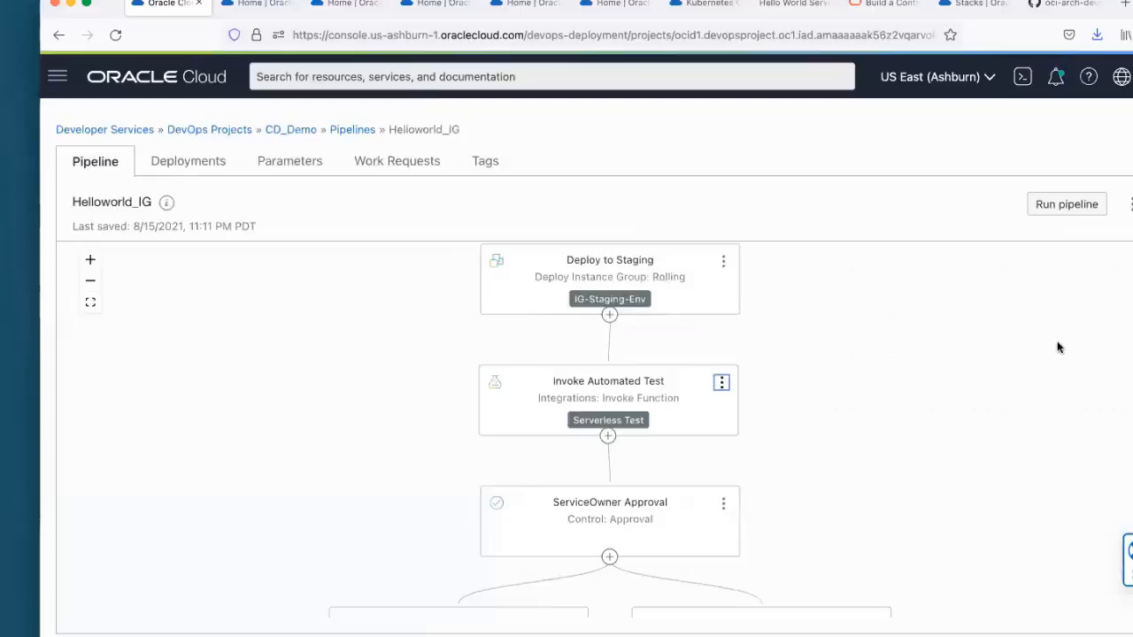
{"action": "left_click", "coordinate": [203, 160]}
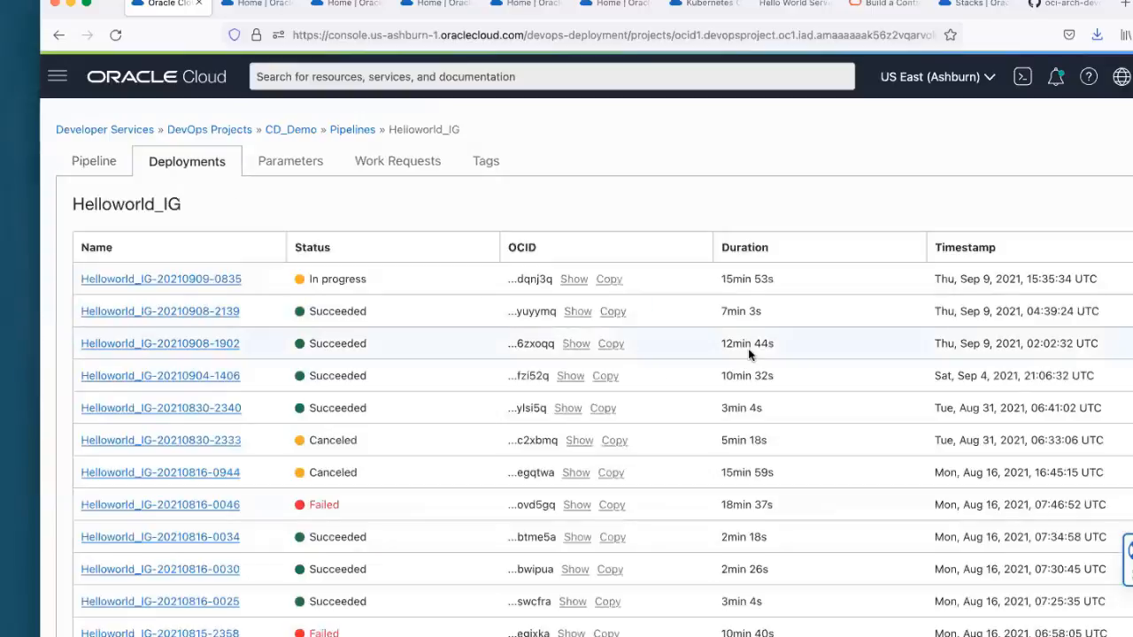
{"action": "left_click", "coordinate": [176, 279]}
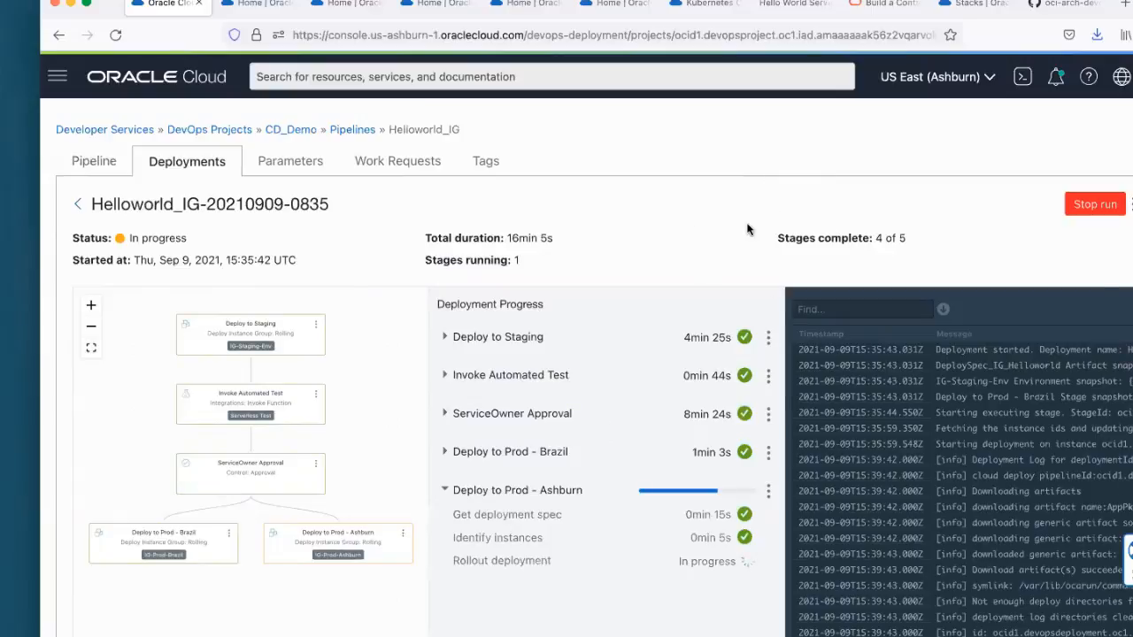
Step: Switch to the PowerPoint deck, show slide 20 "Interested To Try DevOps CI?" and shift its contact e-mail text box slightly to the right
{"action": "key", "text": "super+Tab"}
{"action": "left_click", "coordinate": [200, 319]}
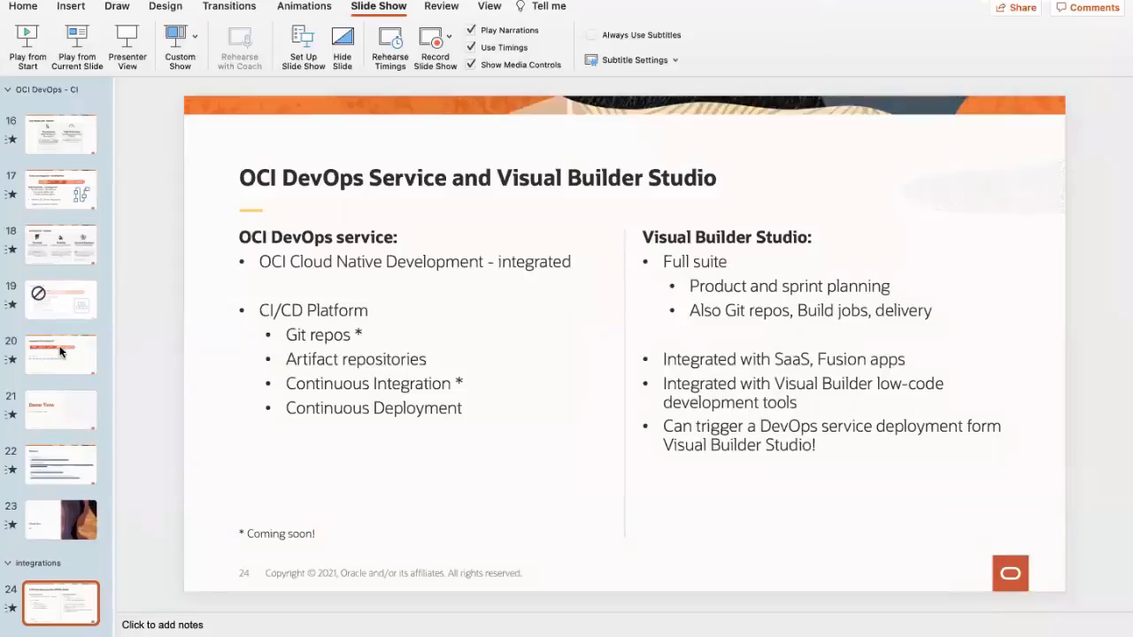
{"action": "scroll", "coordinate": [60, 328], "scroll_direction": "up", "scroll_amount": 3}
{"action": "left_click", "coordinate": [60, 323]}
{"action": "key", "text": "Down"}
{"action": "key", "text": "Down"}
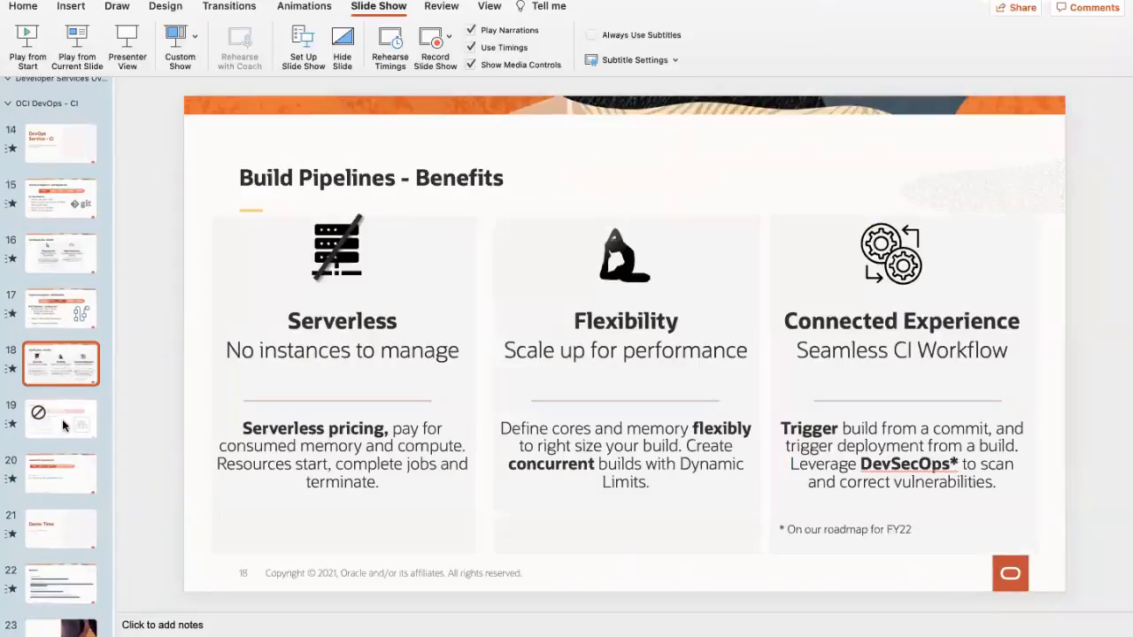
{"action": "left_click", "coordinate": [60, 264]}
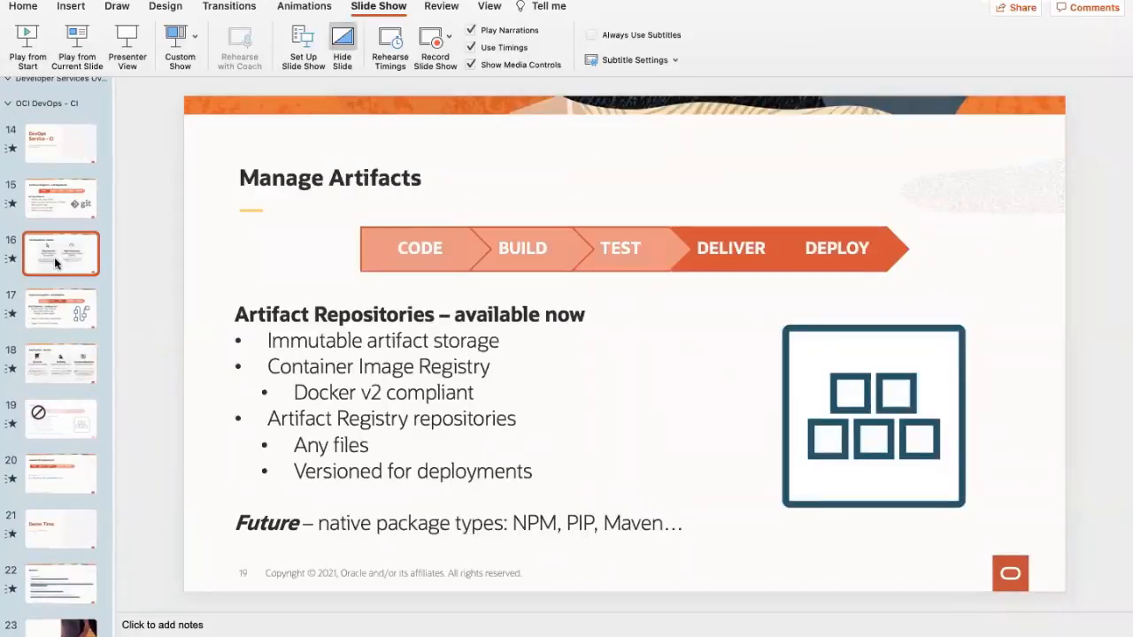
{"action": "scroll", "coordinate": [60, 301], "scroll_direction": "down", "scroll_amount": 5}
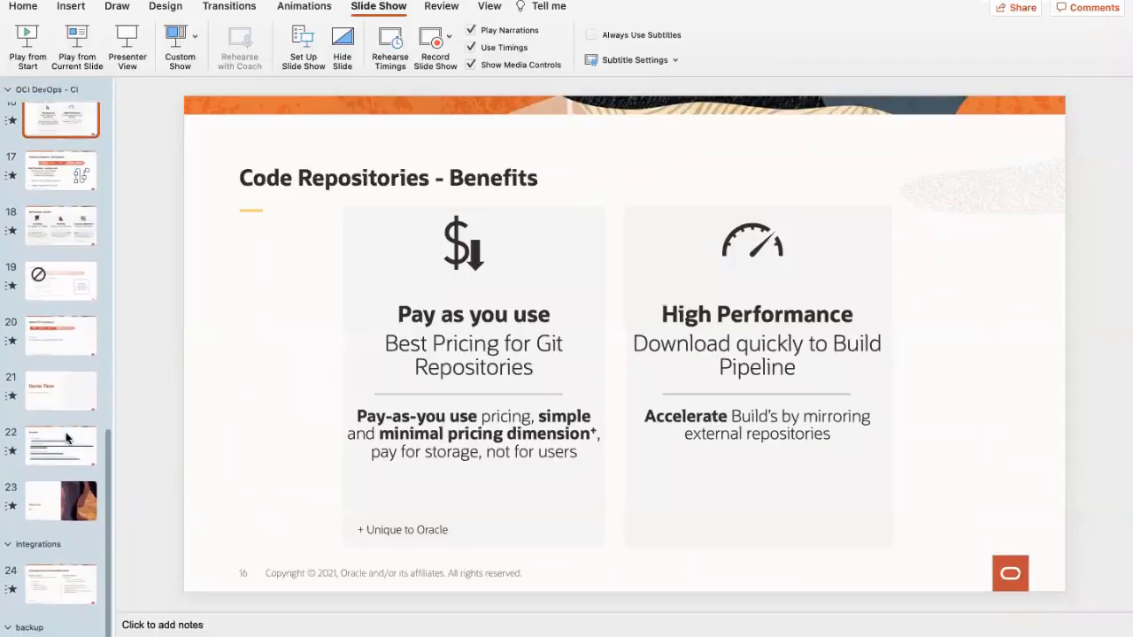
{"action": "left_click", "coordinate": [54, 333]}
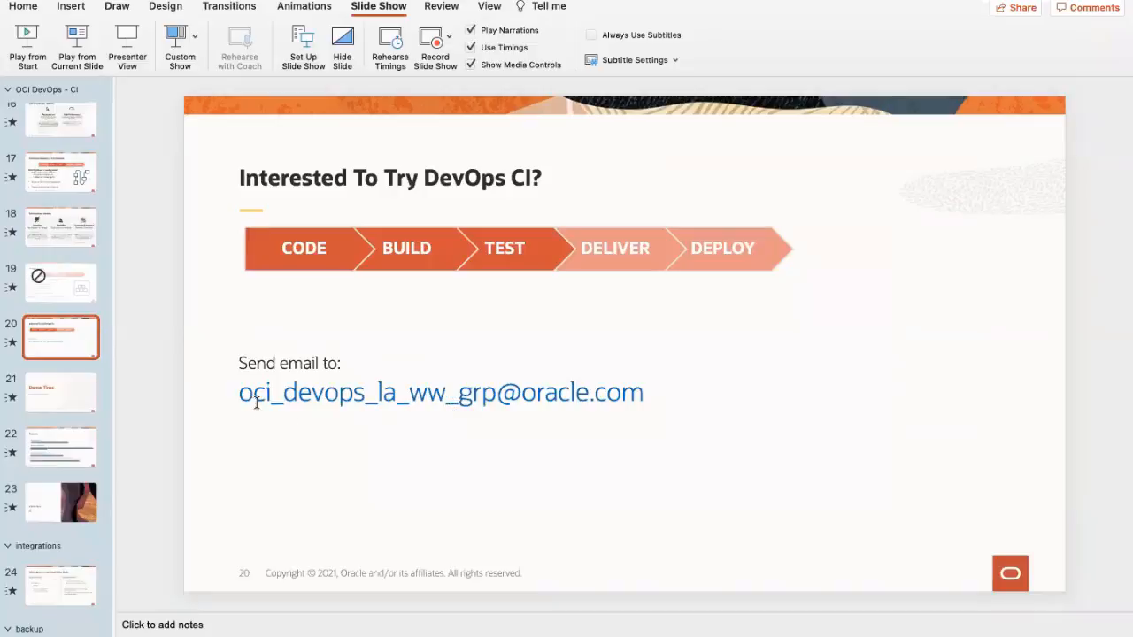
{"action": "left_click_drag", "start_coordinate": [237, 393], "coordinate": [277, 393]}
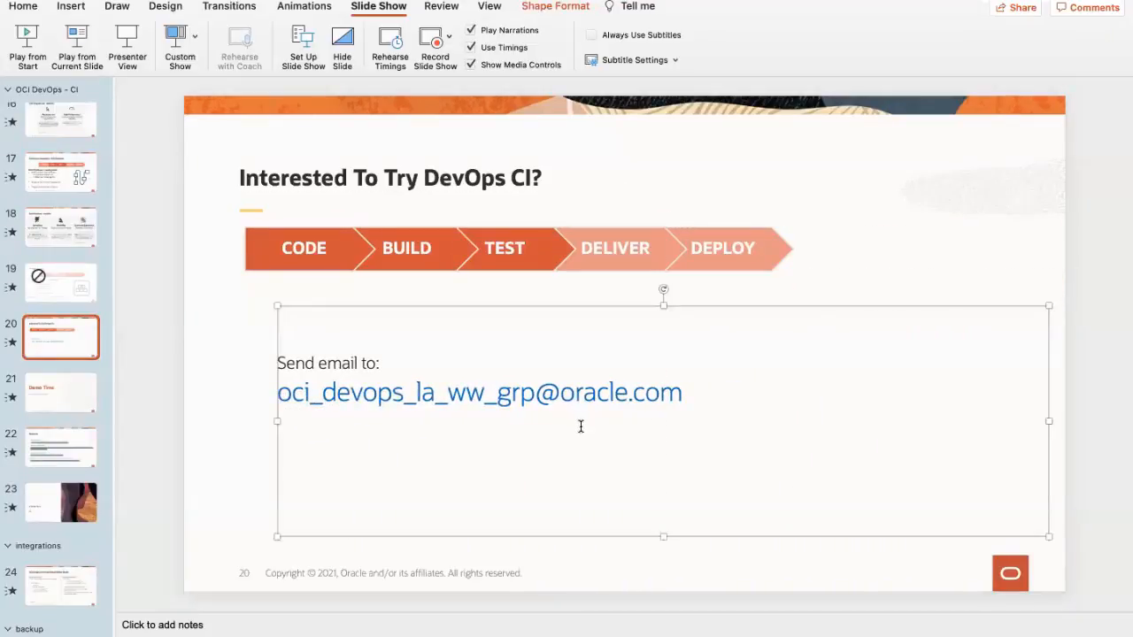